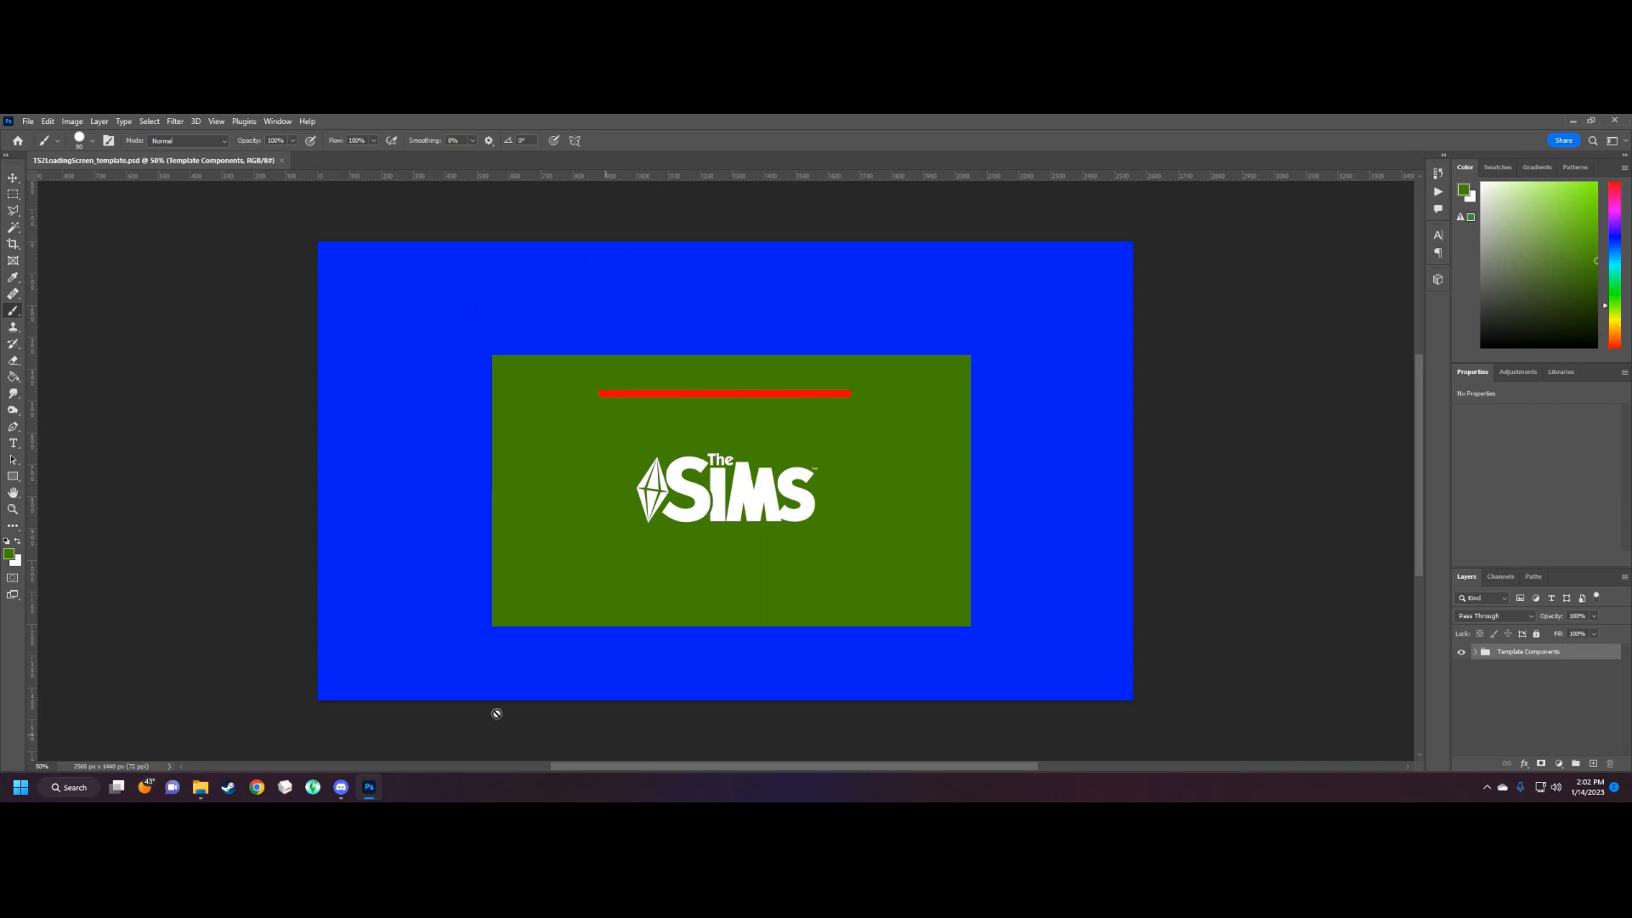
Expand the Template Components group and toggle the Loading Bar and The Sims Modern Logo layers to see what each contains.
click(1477, 651)
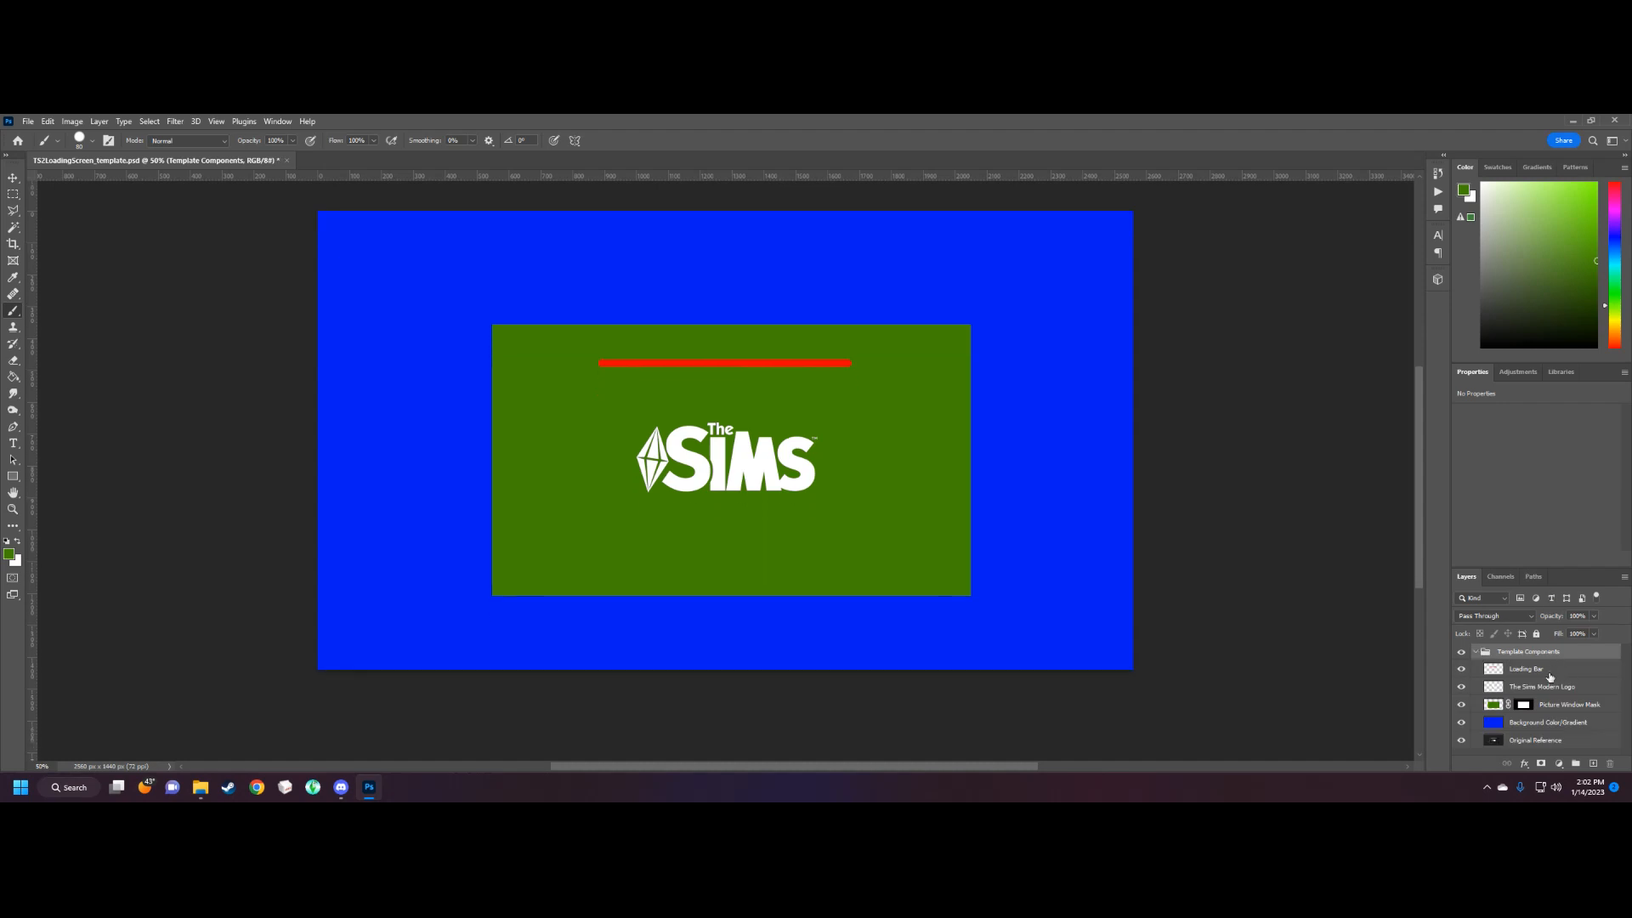
scroll(1554, 676, down, 1)
scroll(1547, 688, up, 2)
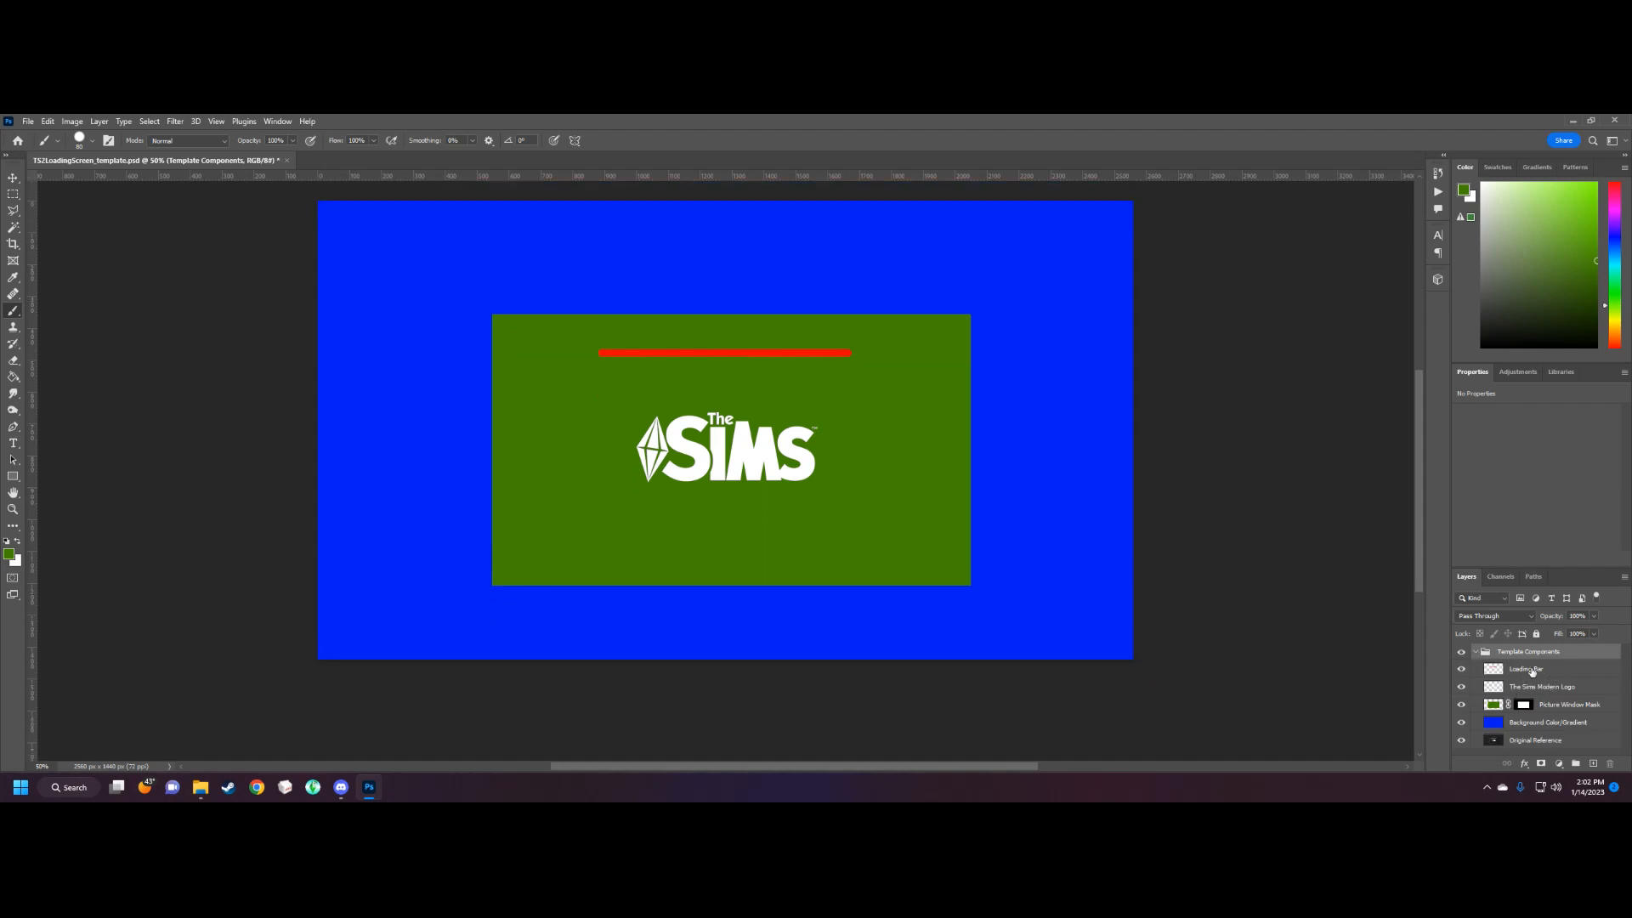
click(1461, 669)
click(1461, 669)
click(1461, 687)
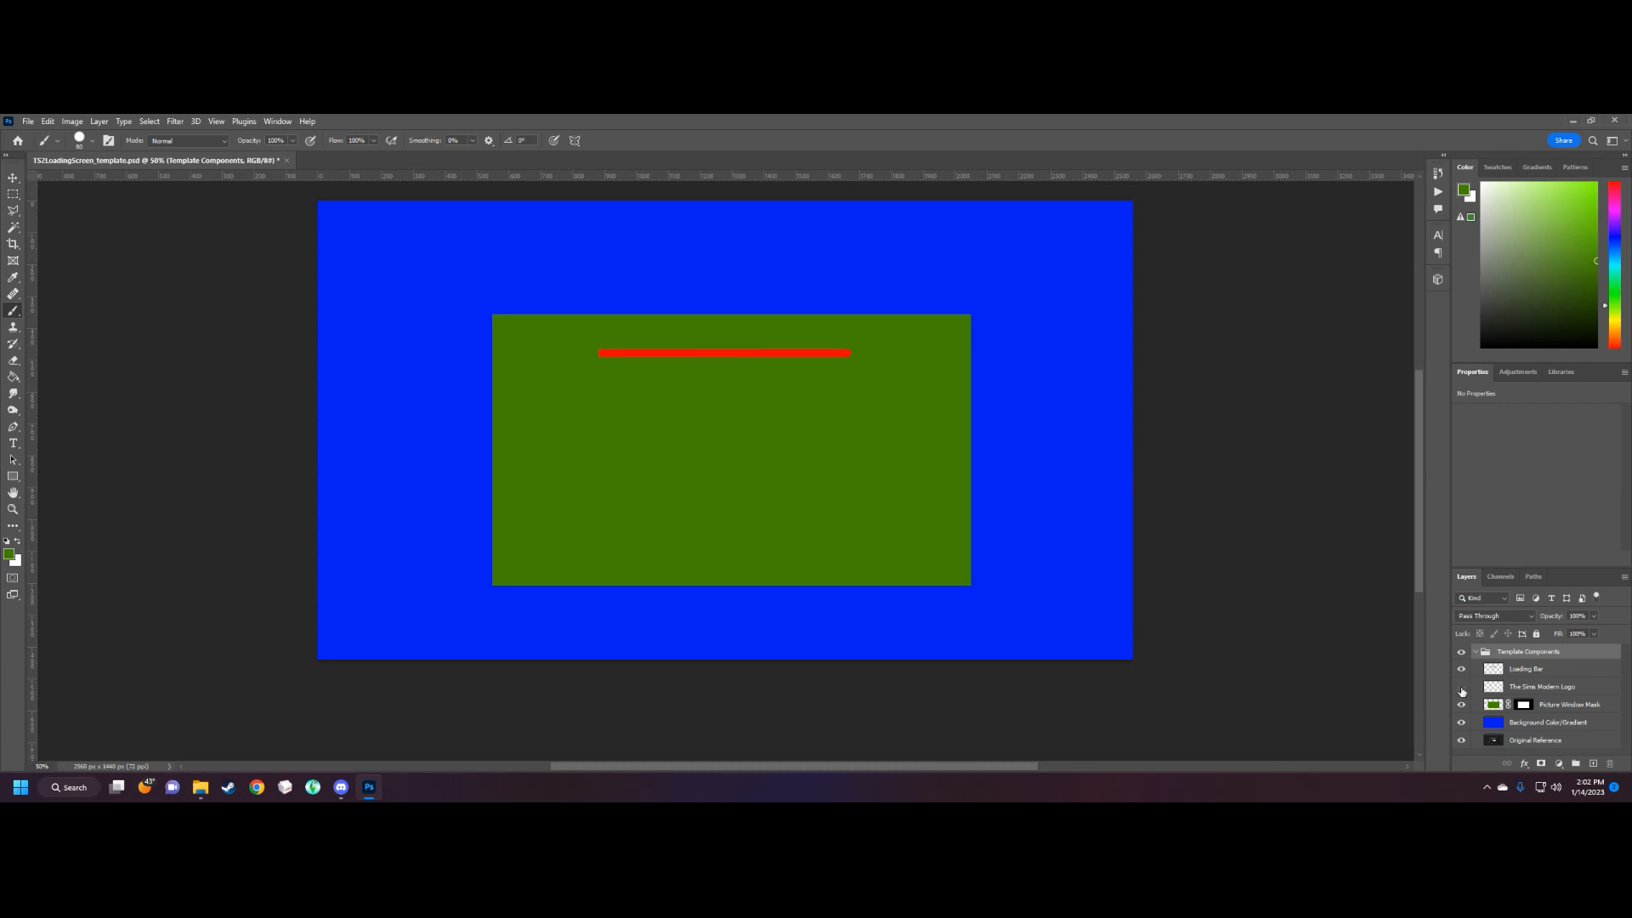
click(1462, 689)
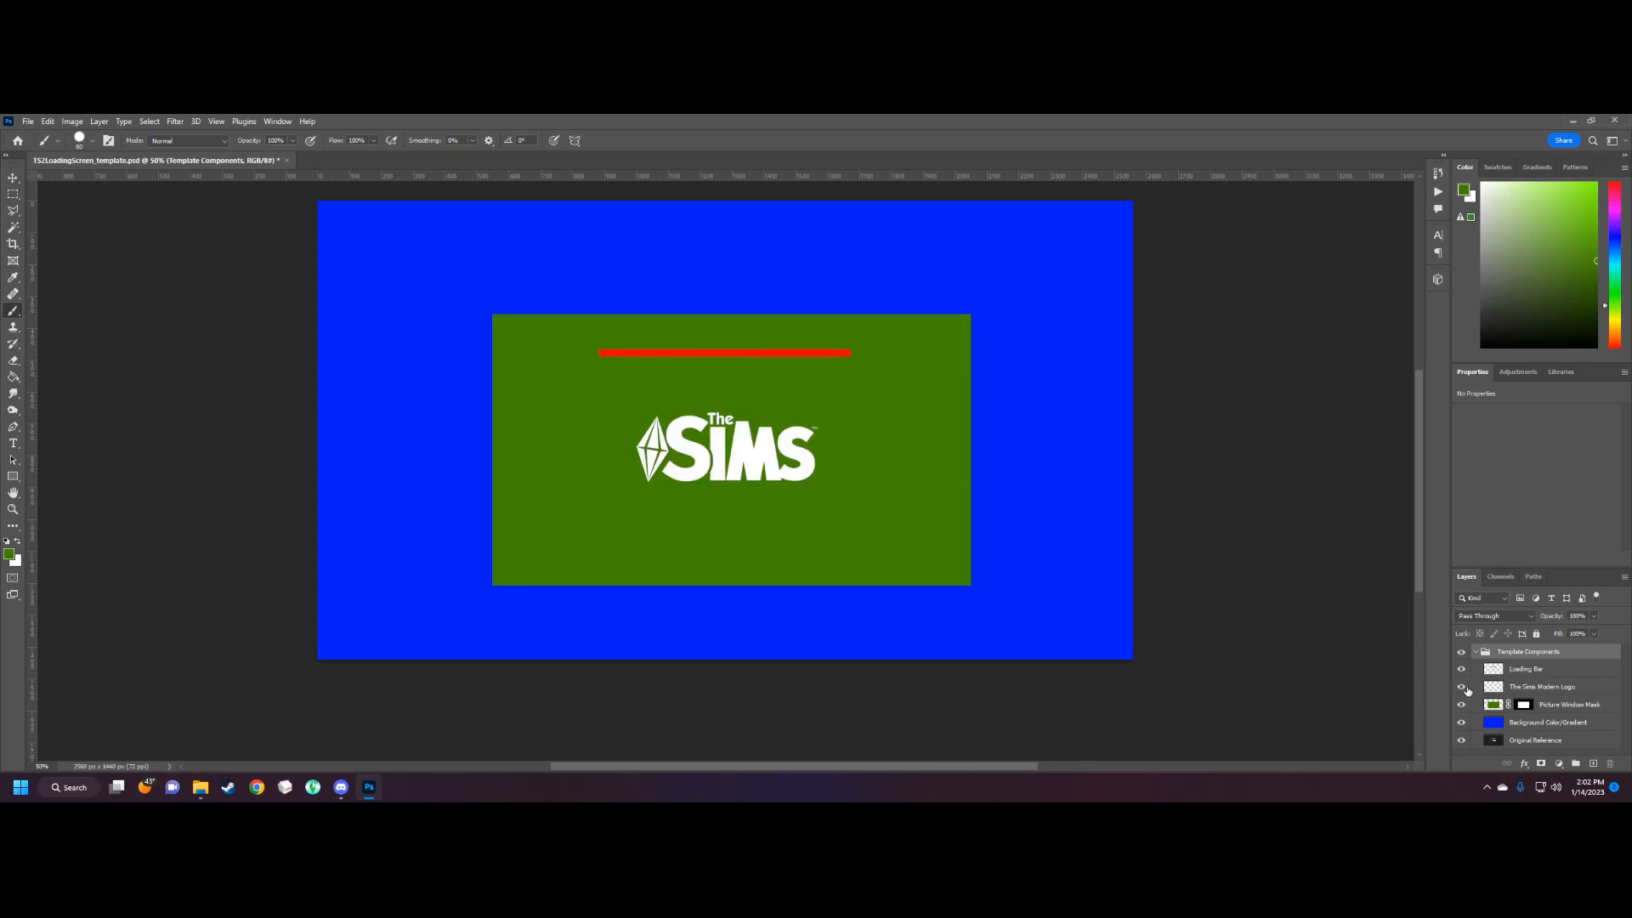
click(1462, 687)
click(1462, 688)
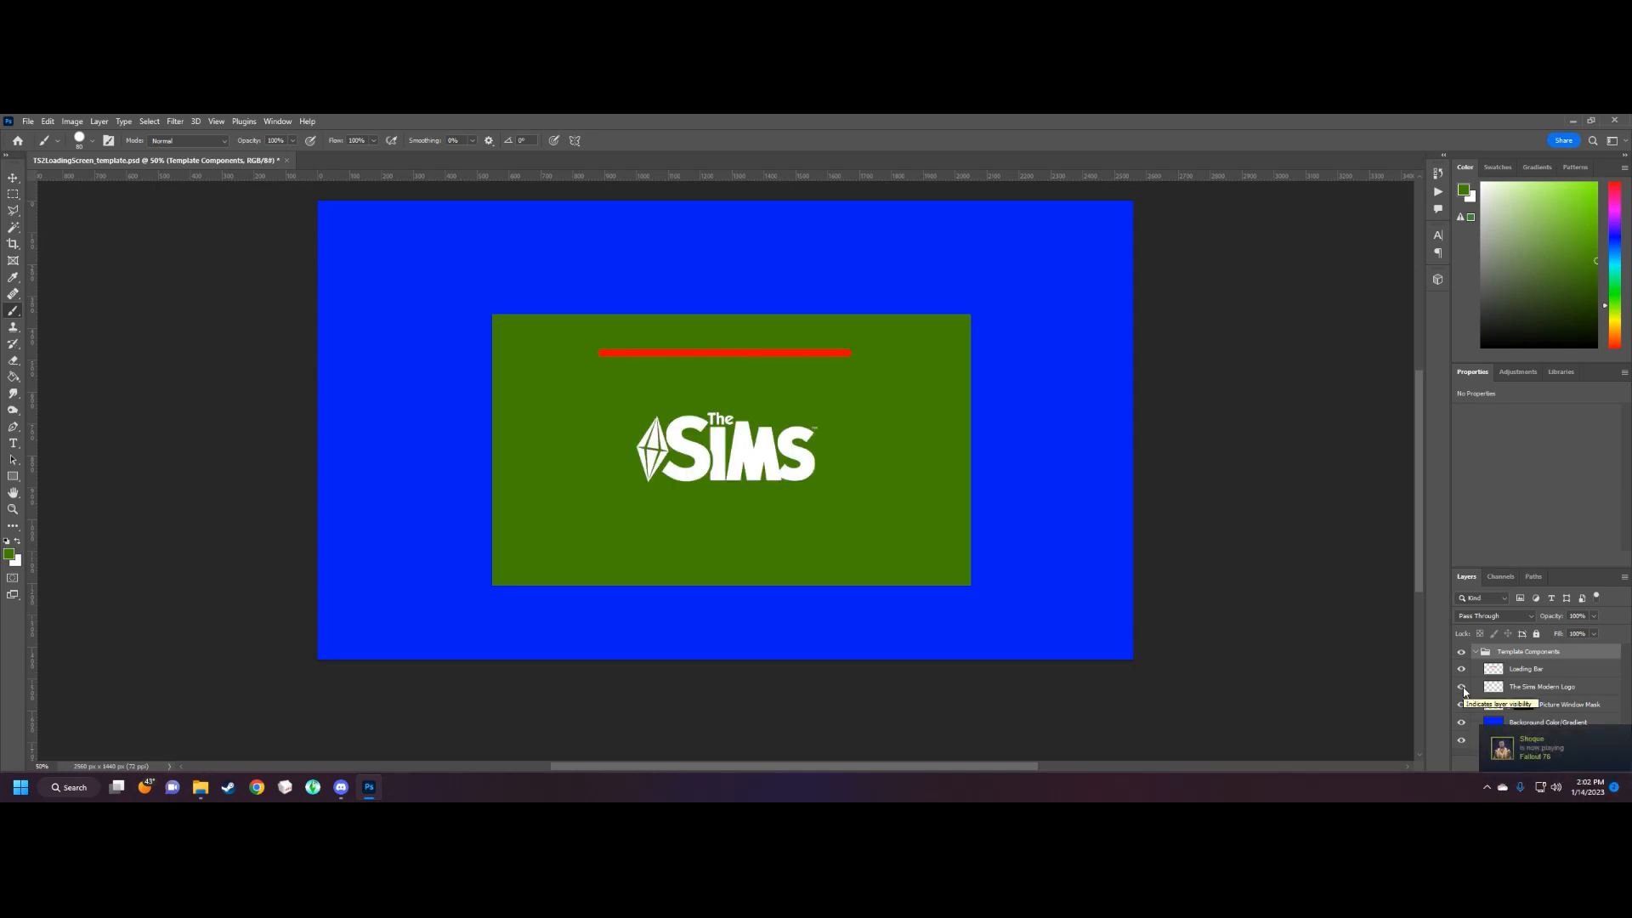
click(1464, 691)
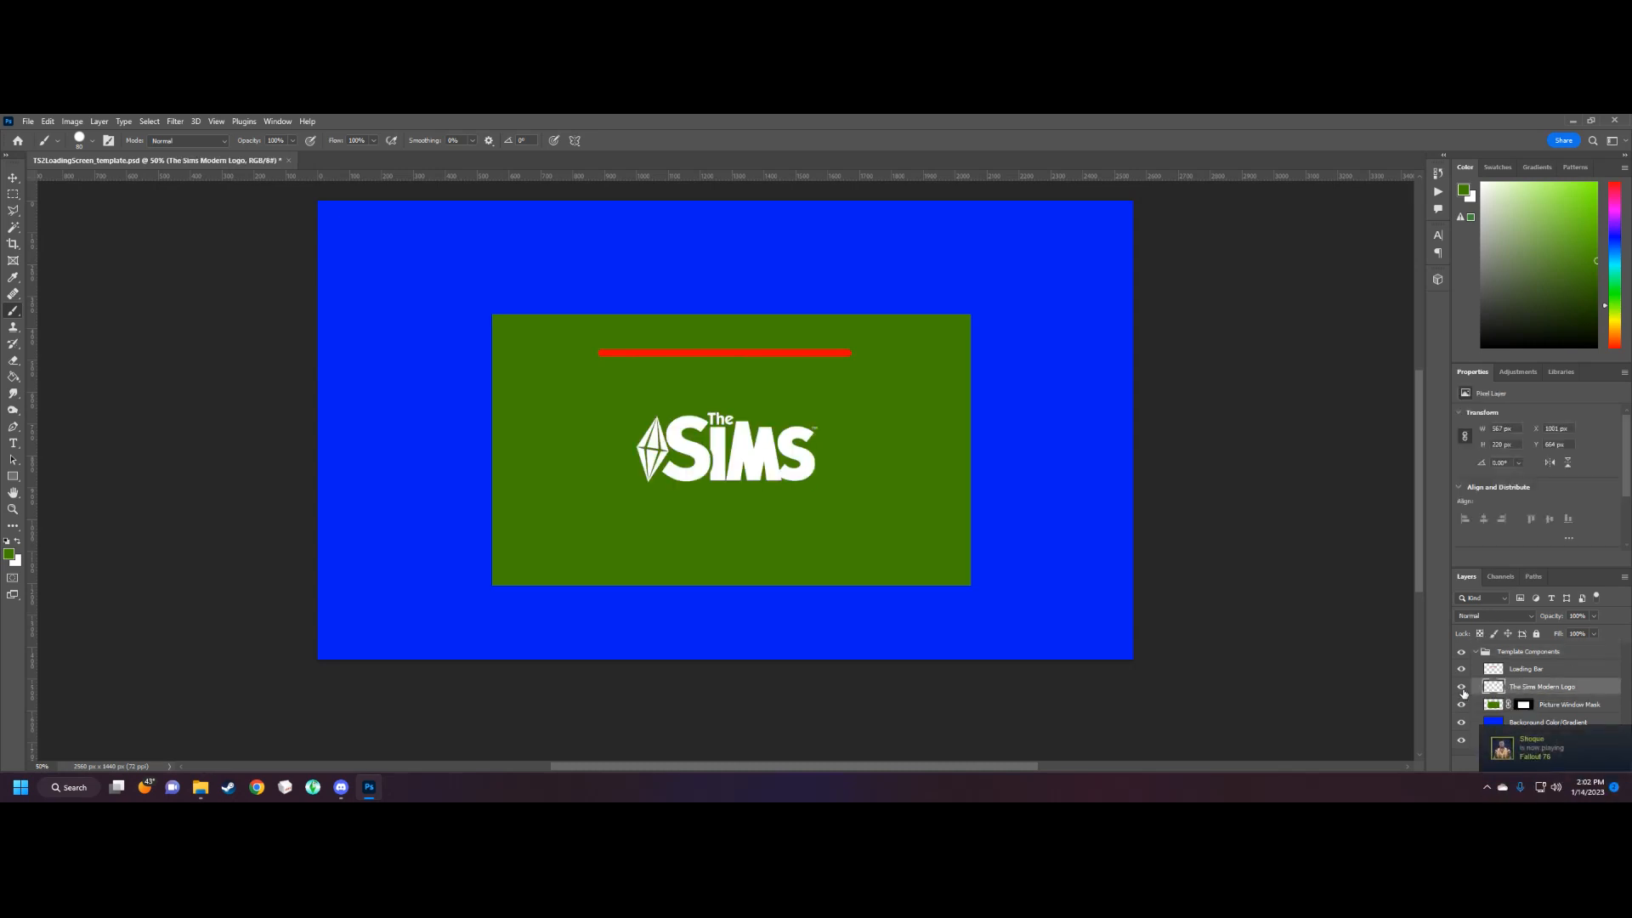
click(1463, 690)
click(1461, 690)
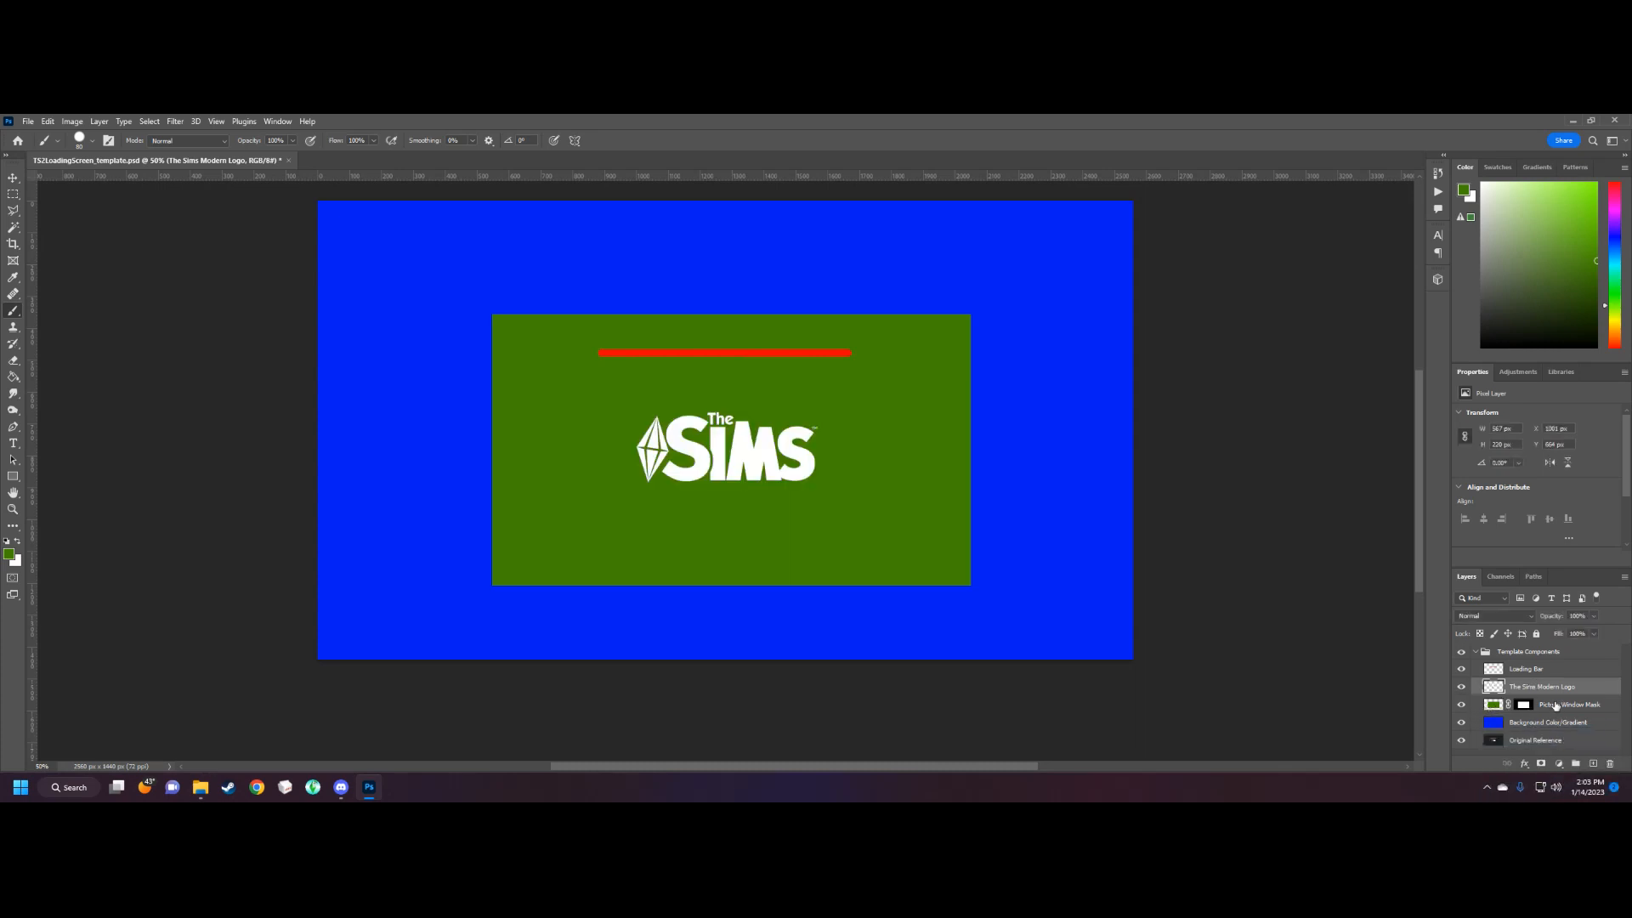
Toggle the visibility of the Picture Window Mask and Background Color/Gradient layers to examine what each one covers.
click(1556, 705)
click(1463, 705)
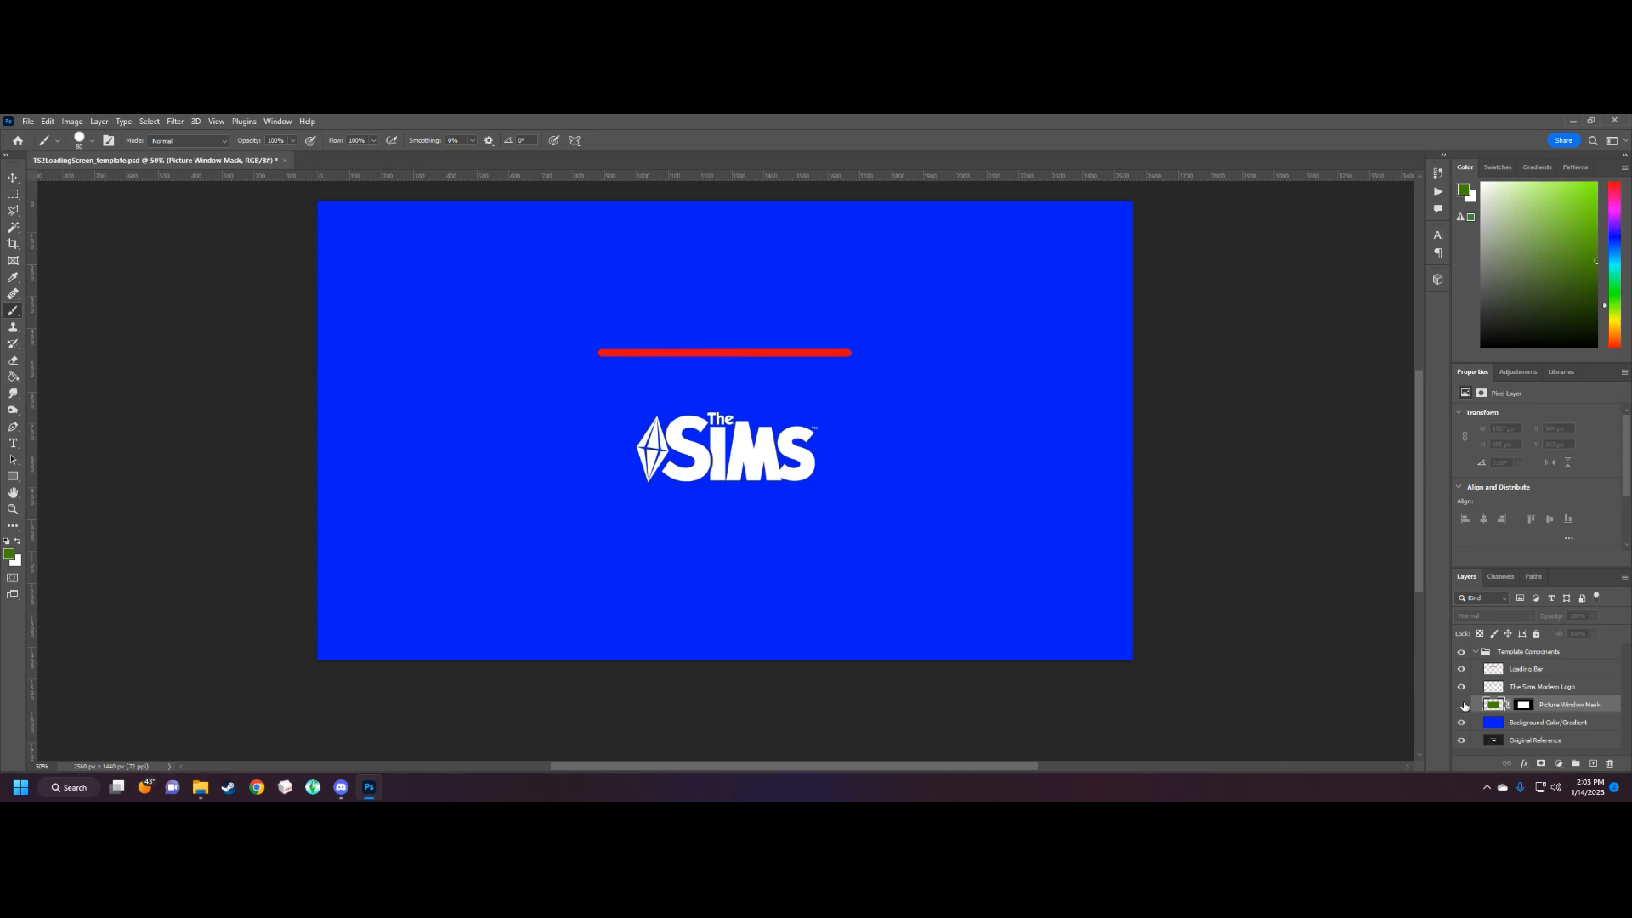
click(1463, 704)
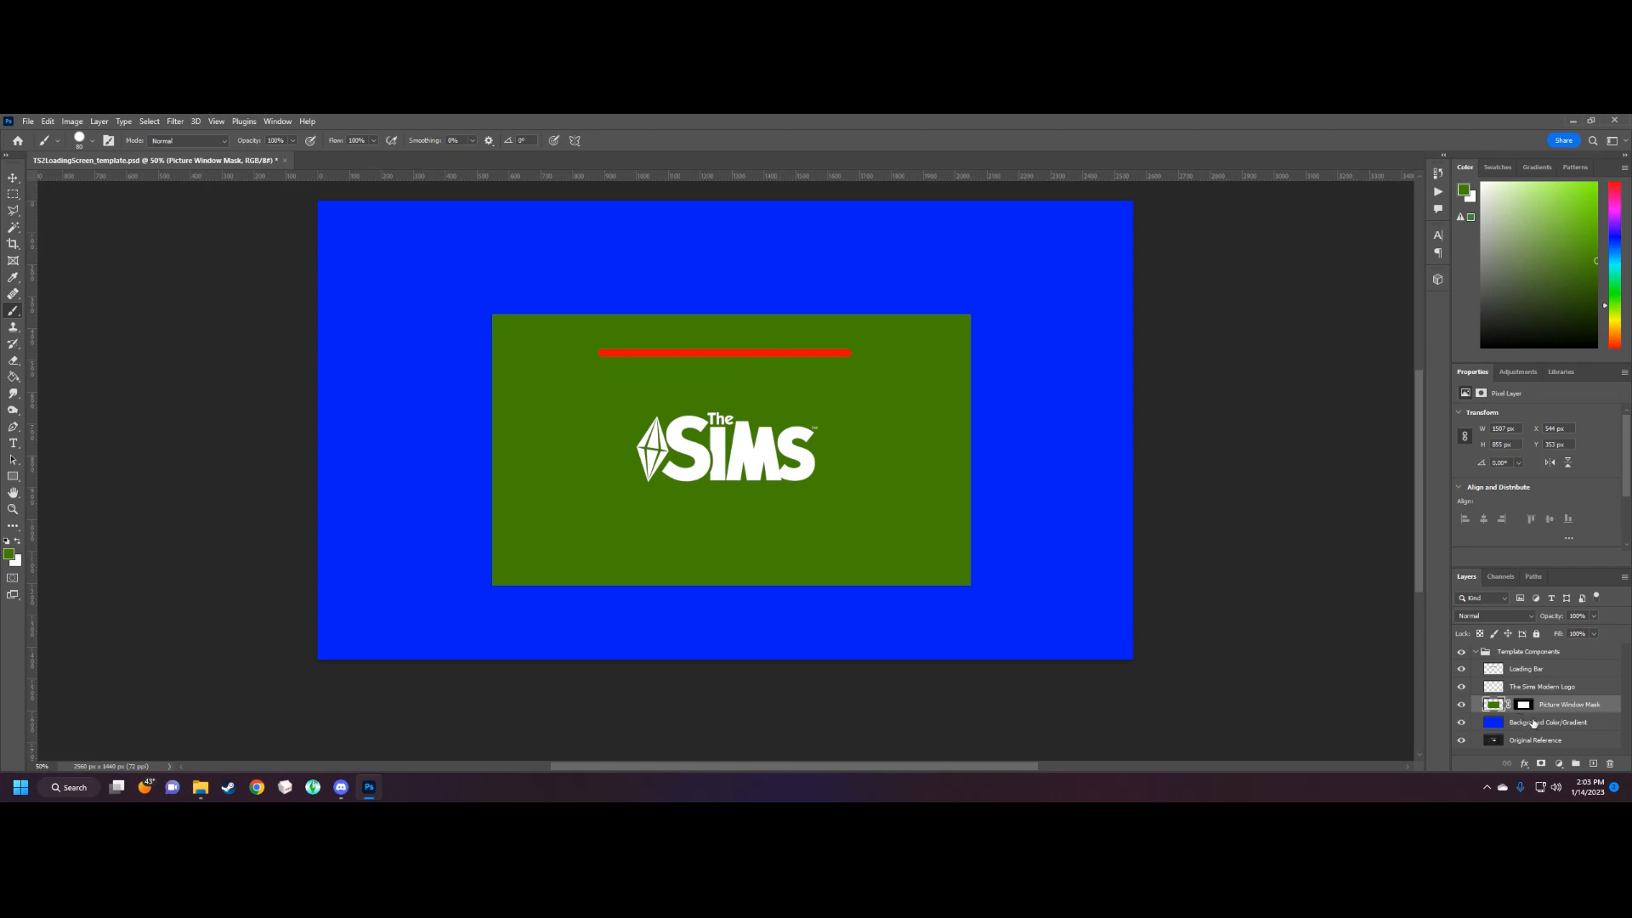
click(1534, 723)
click(1462, 725)
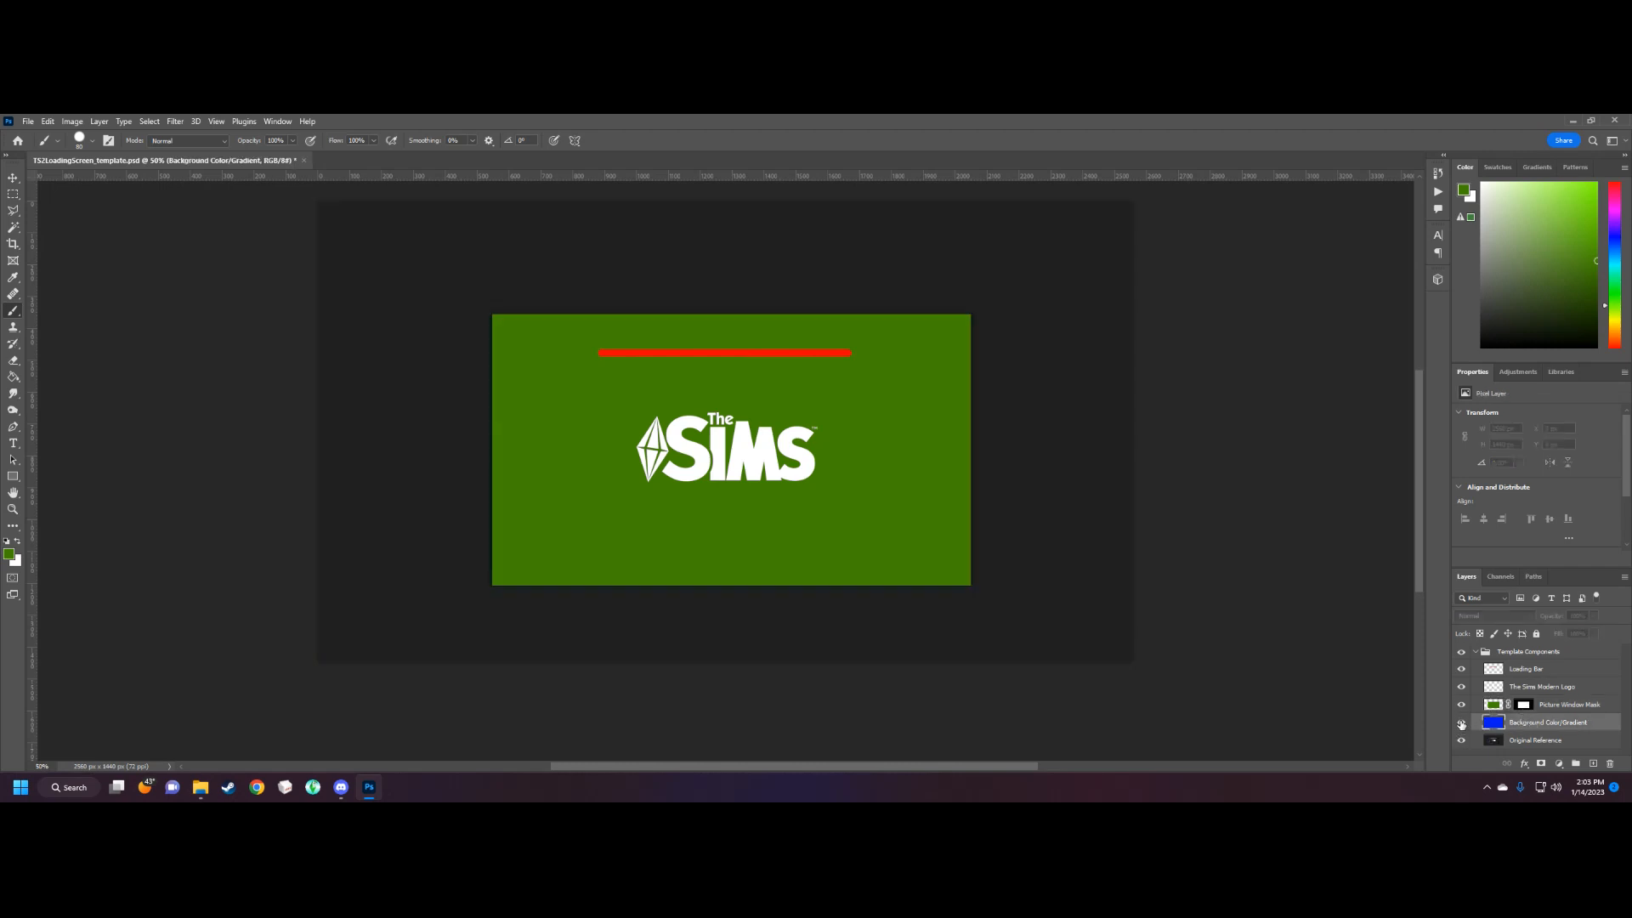
click(1462, 724)
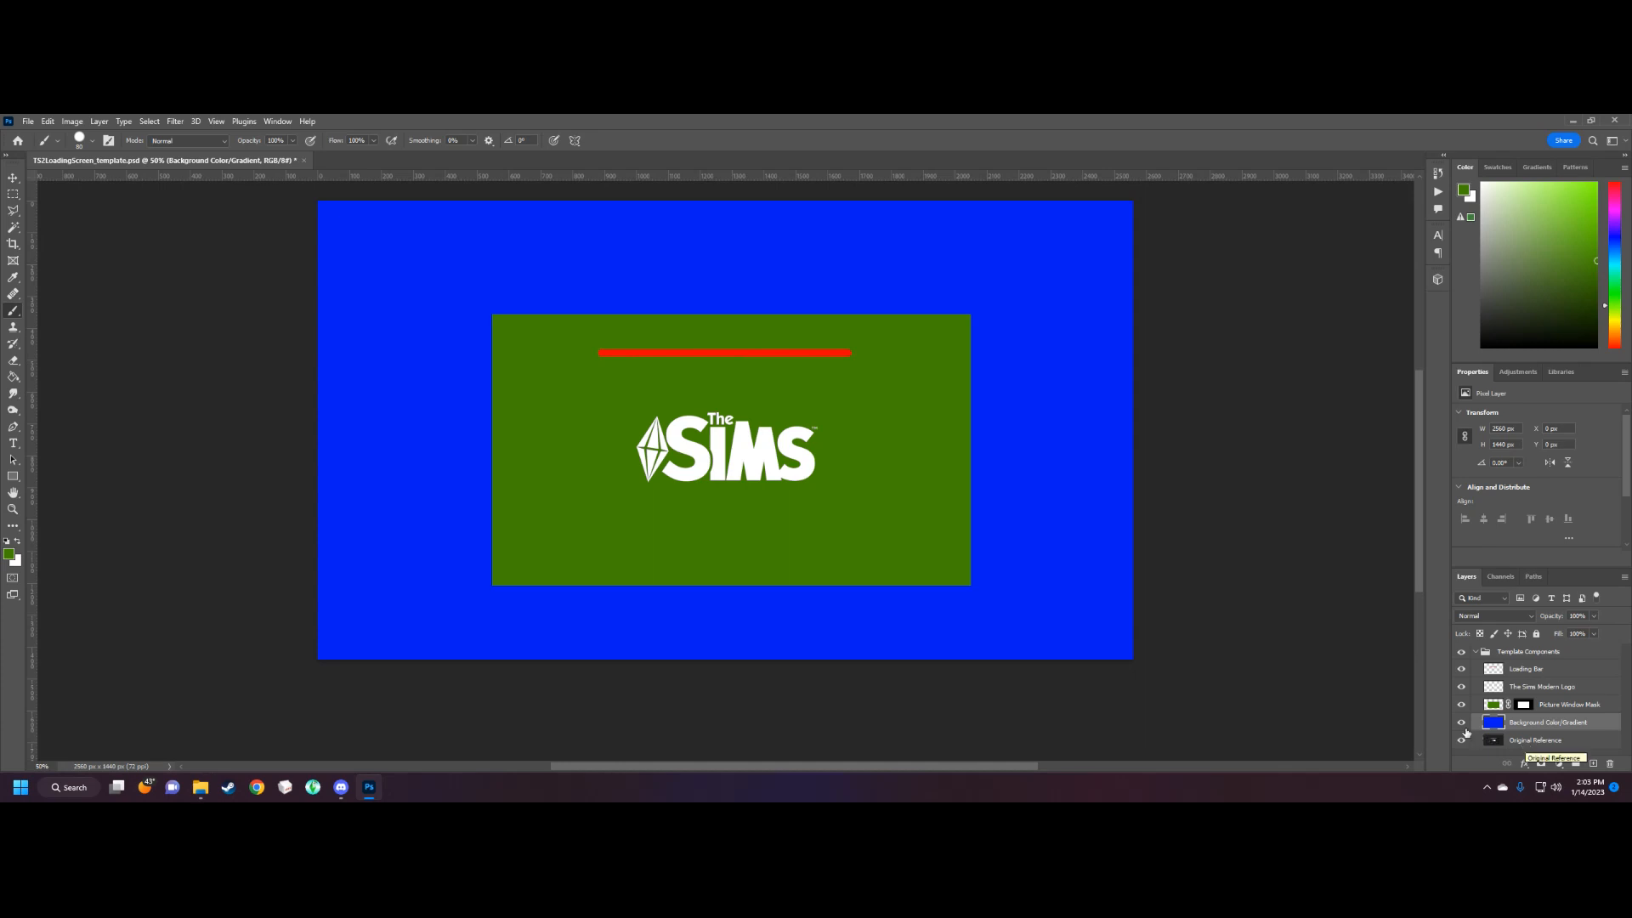
View the Original Reference layer on its own, hide it, and show the four template layers above it again.
drag(1462, 669, 1462, 728)
click(1540, 745)
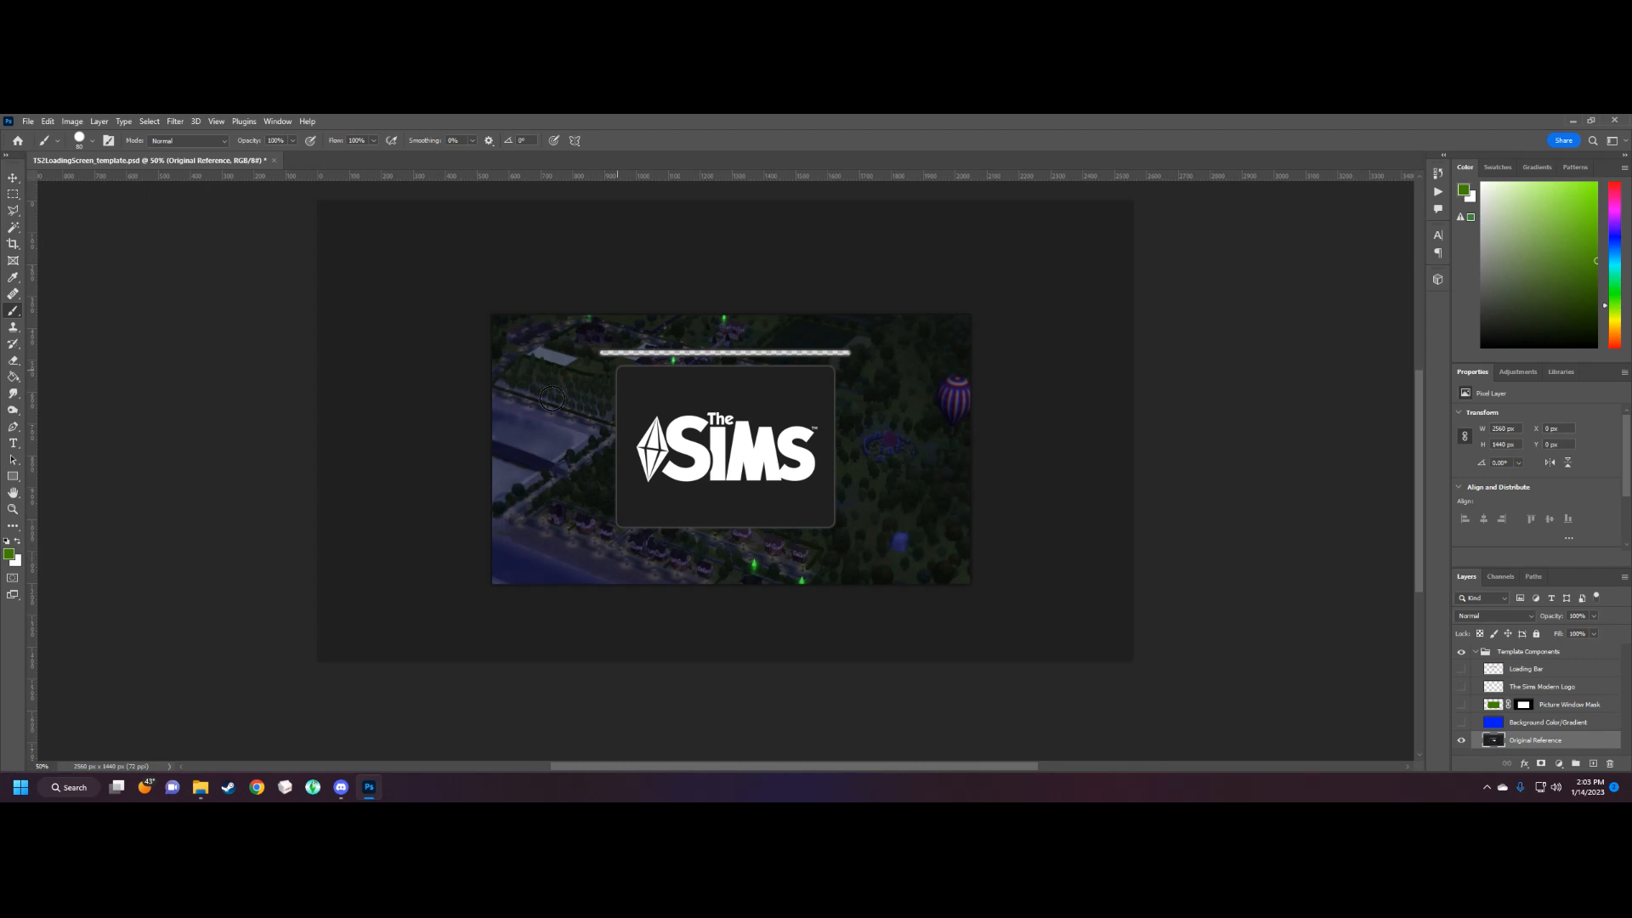
click(1462, 722)
click(1462, 740)
click(1462, 704)
click(1462, 687)
click(1462, 669)
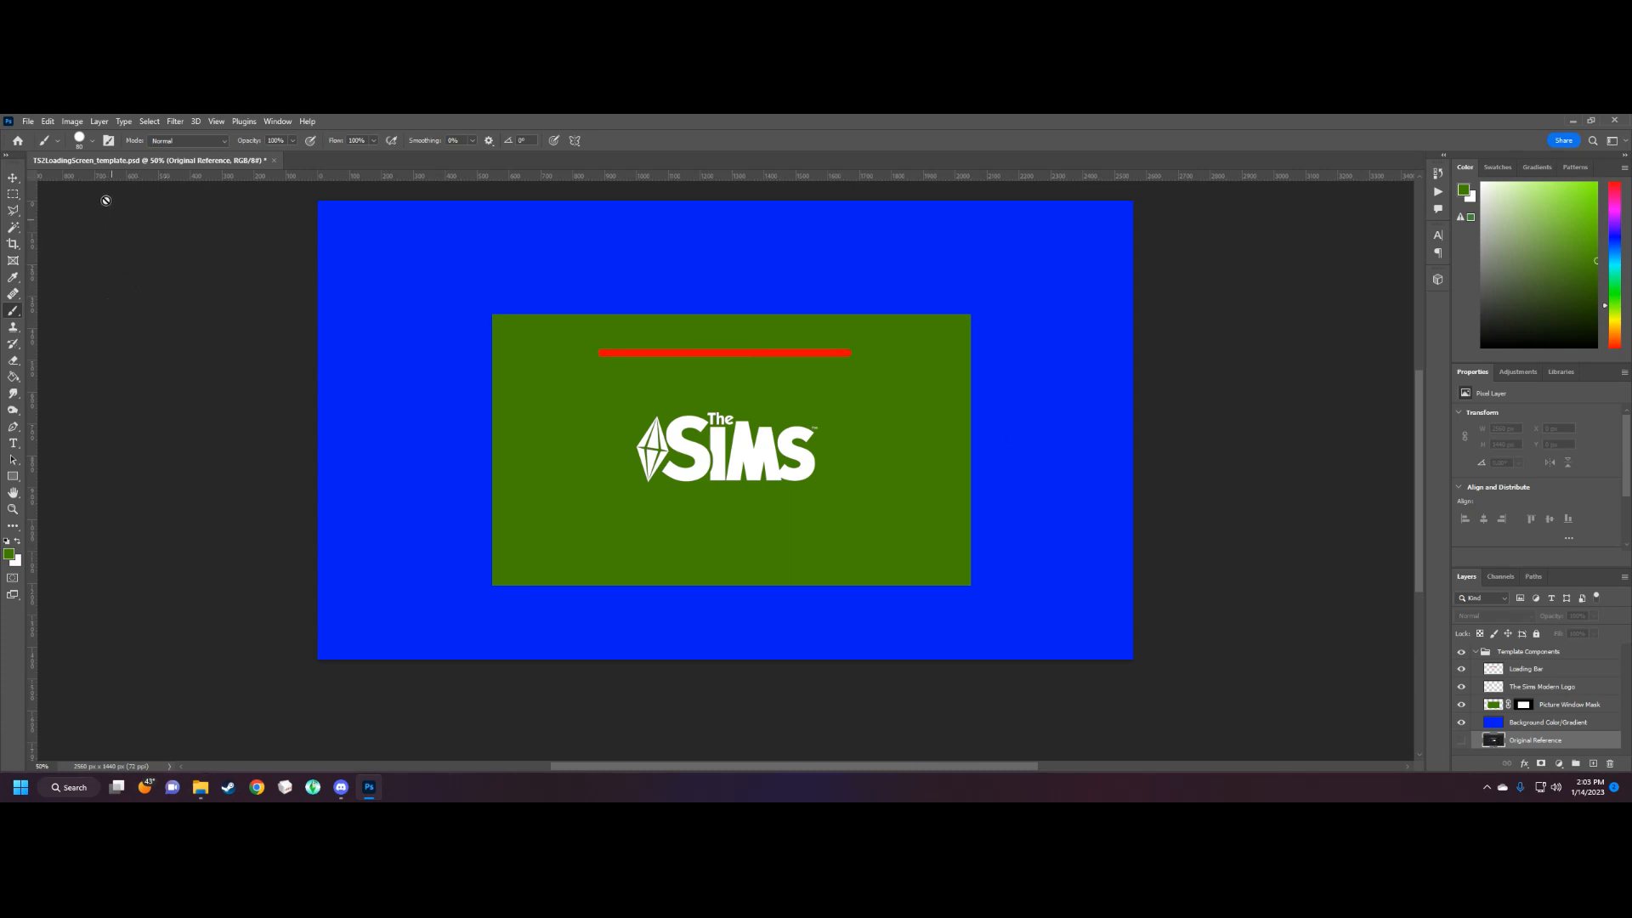
click(29, 121)
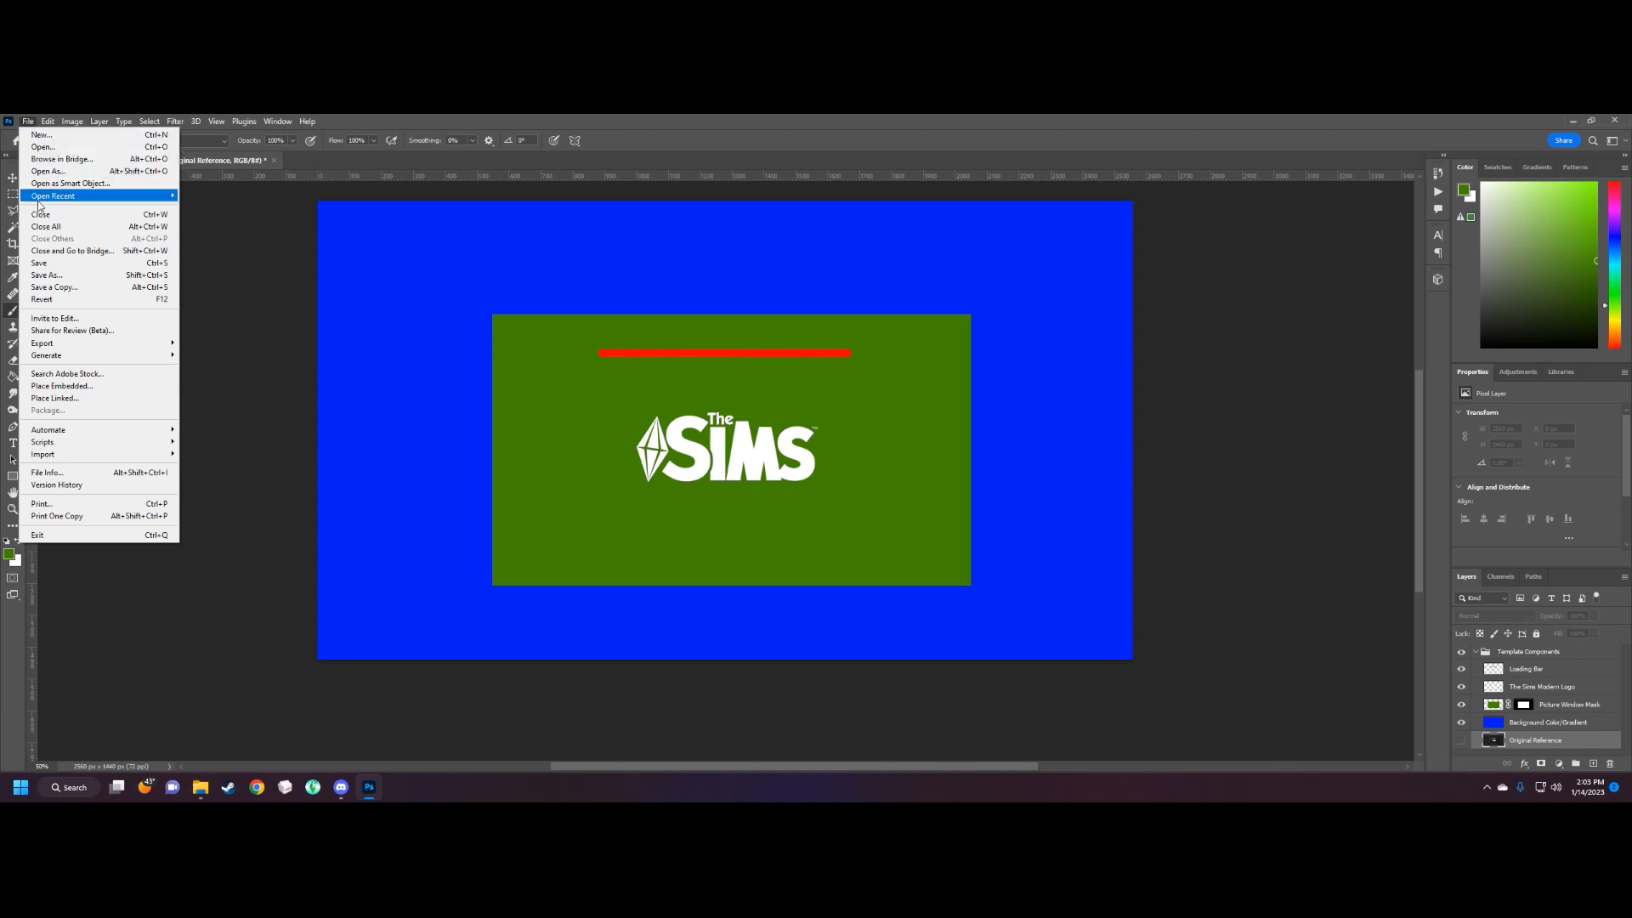
click(68, 386)
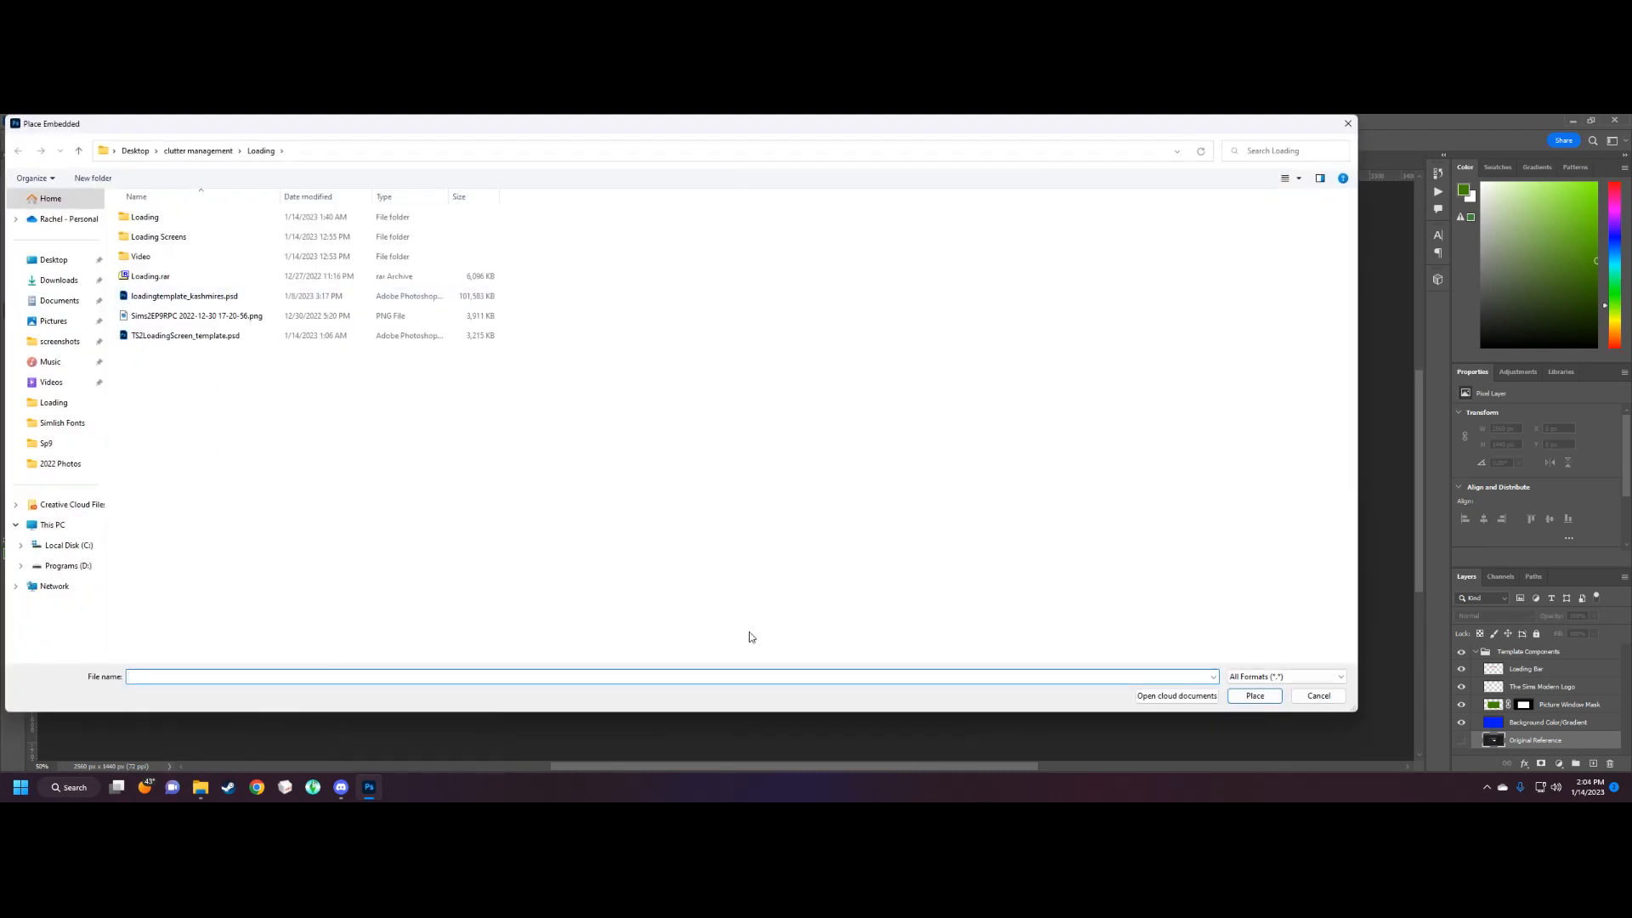
click(204, 316)
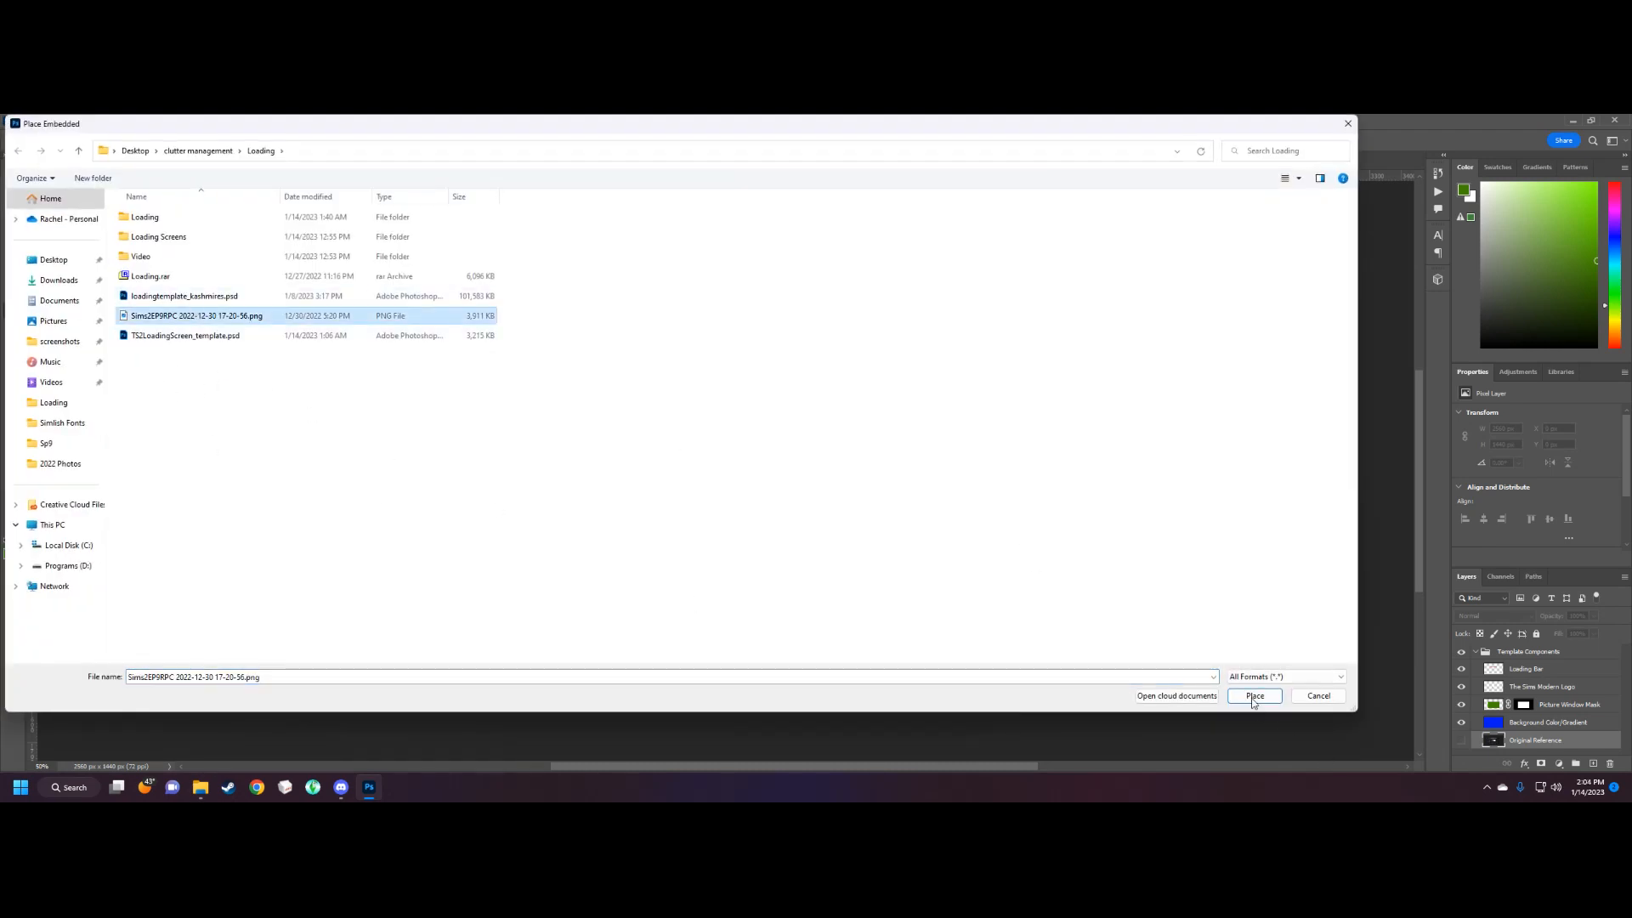
click(1255, 695)
drag(1542, 739, 1527, 668)
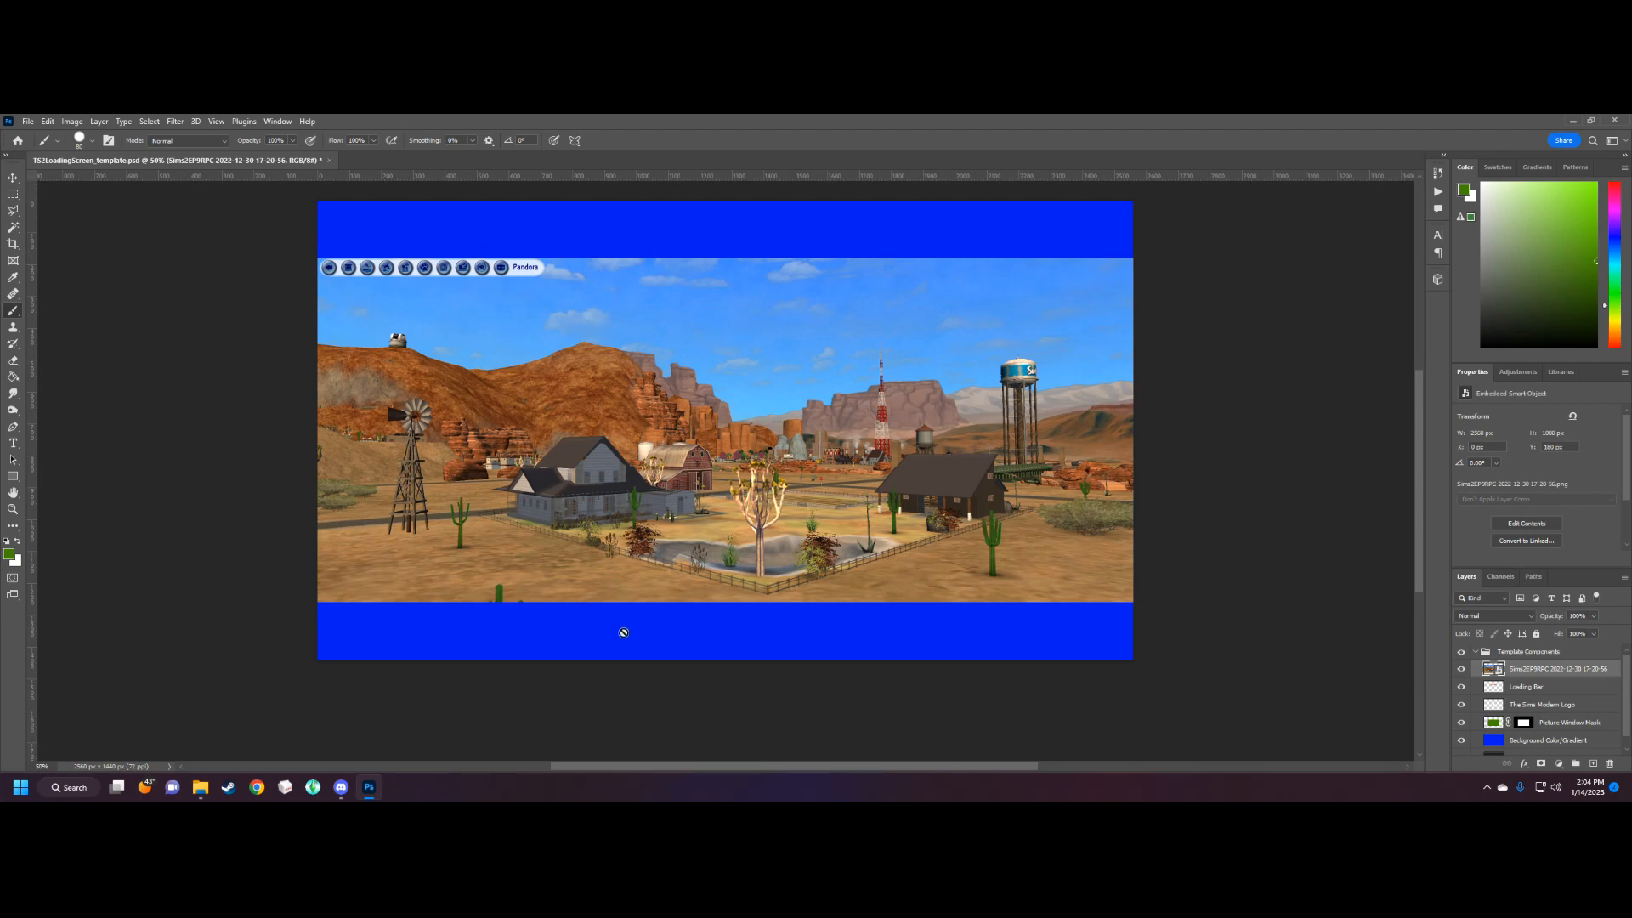
drag(1519, 674, 1525, 711)
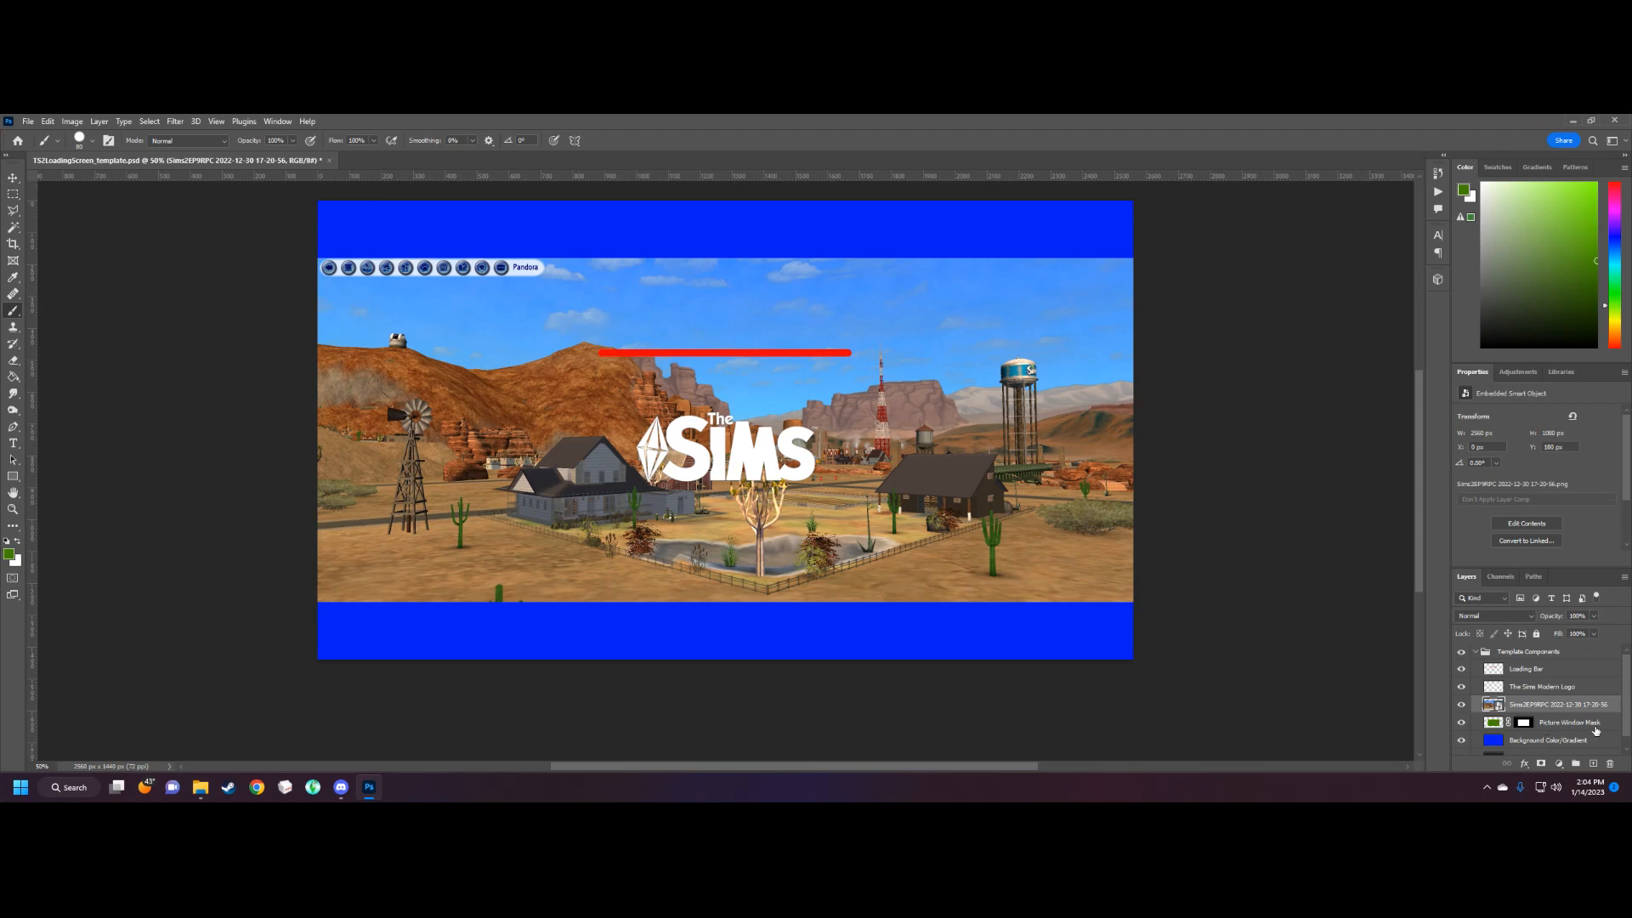
Move the Picture Window Mask layer's mask onto the screenshot layer, unlink it, and shift the picture slightly left and up within the window.
drag(1521, 725, 1523, 706)
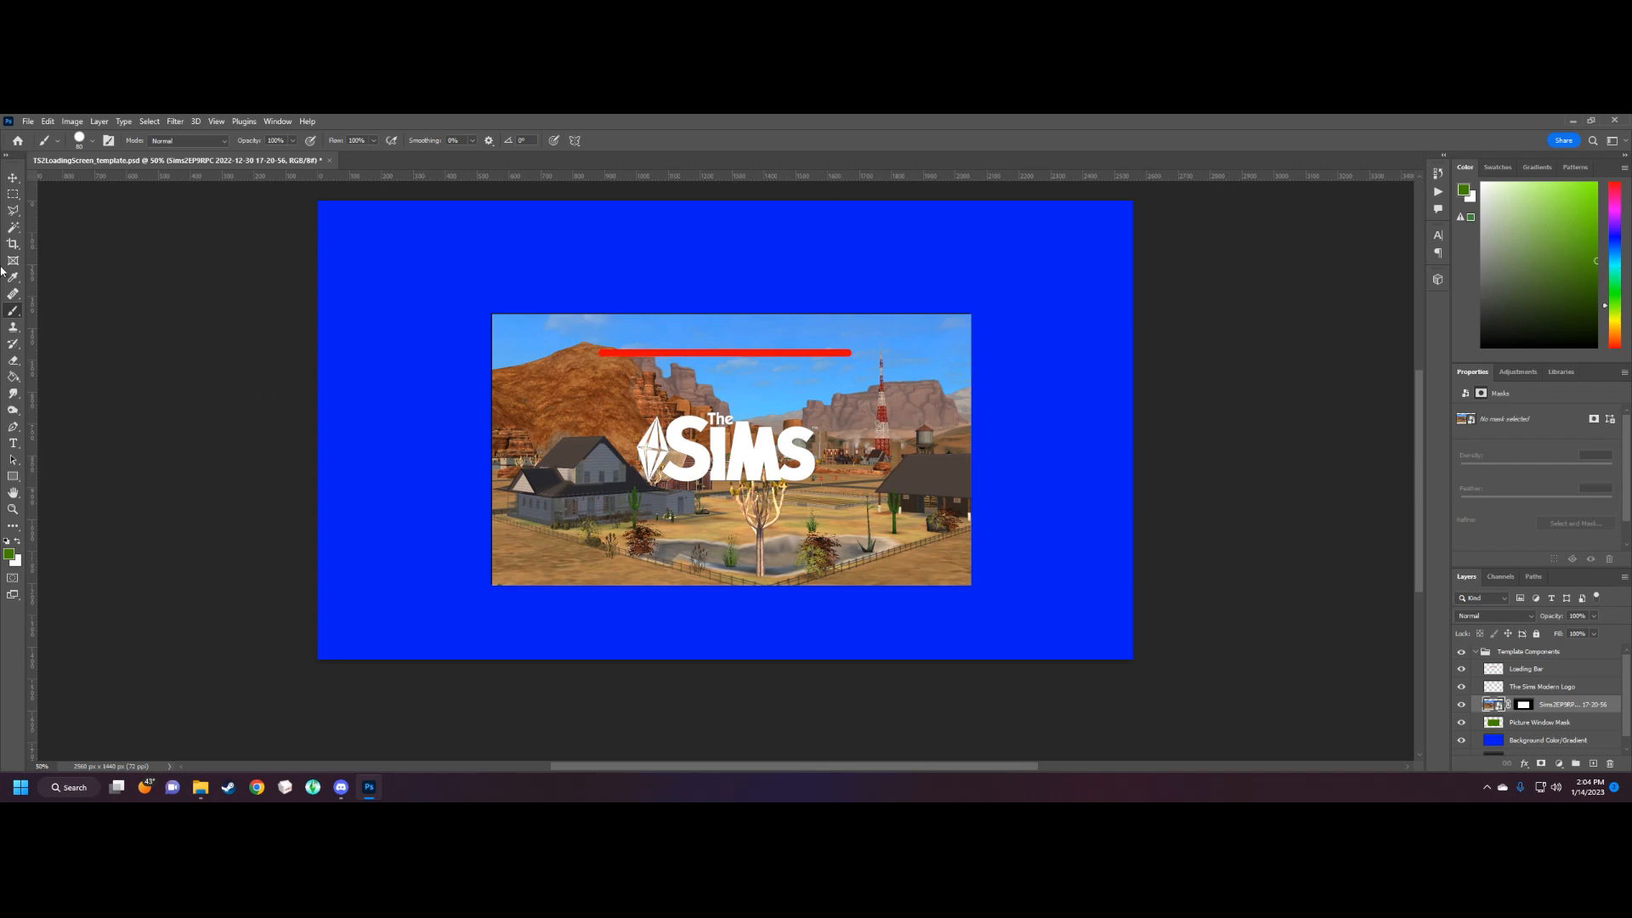
click(1507, 709)
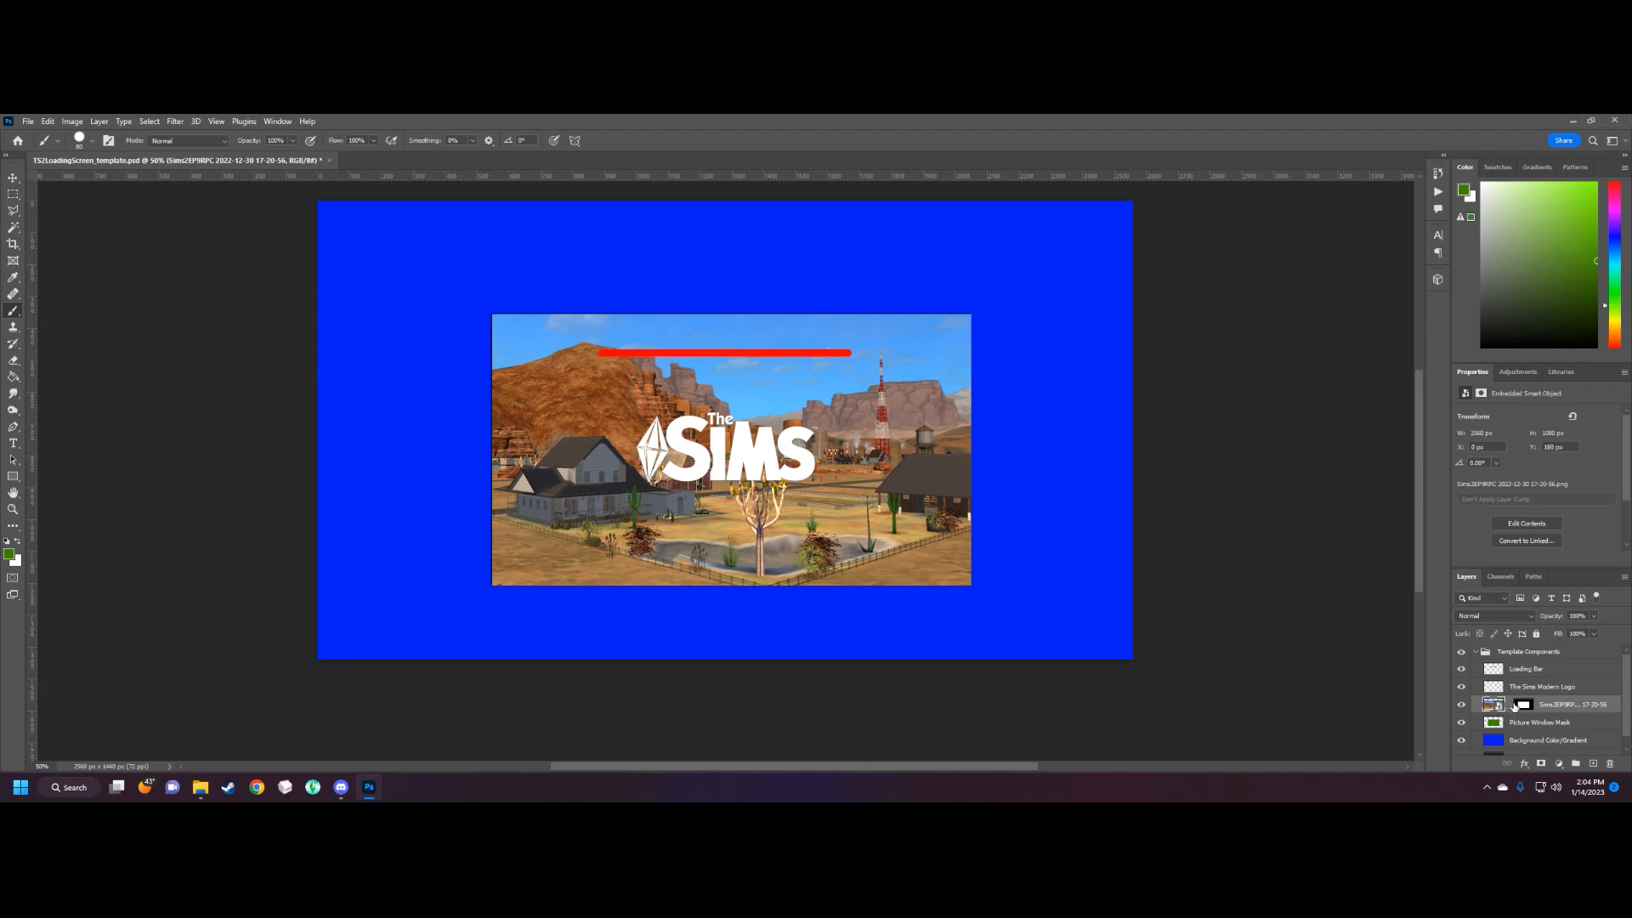
click(14, 178)
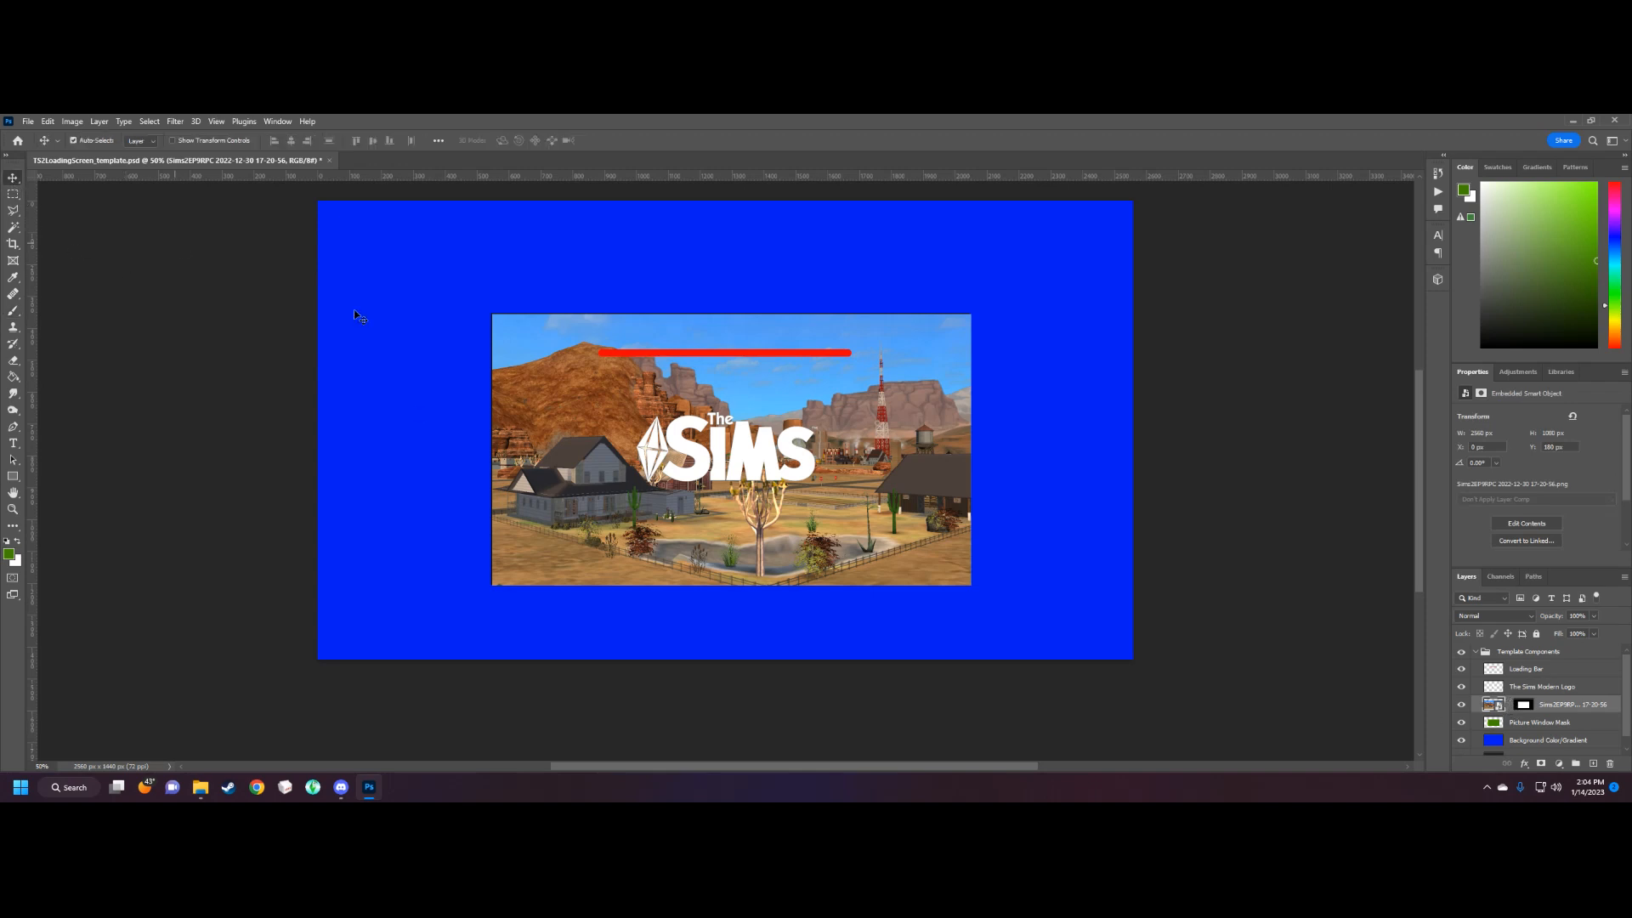
drag(662, 415, 589, 527)
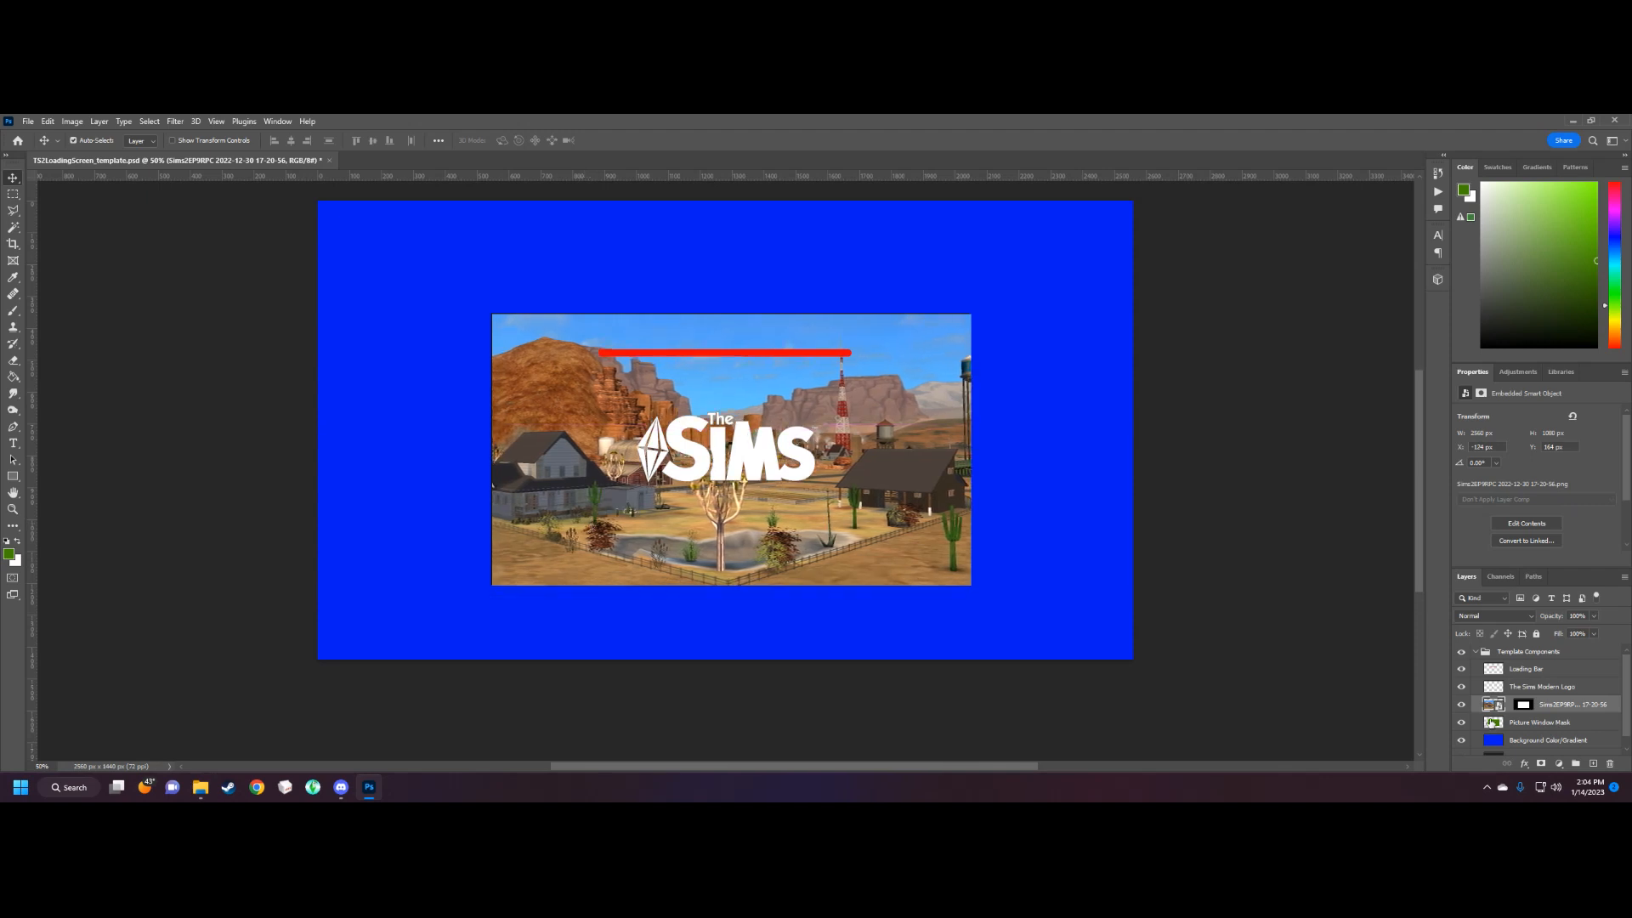
Hide the Picture Window Mask layer instead of deleting it.
click(1567, 729)
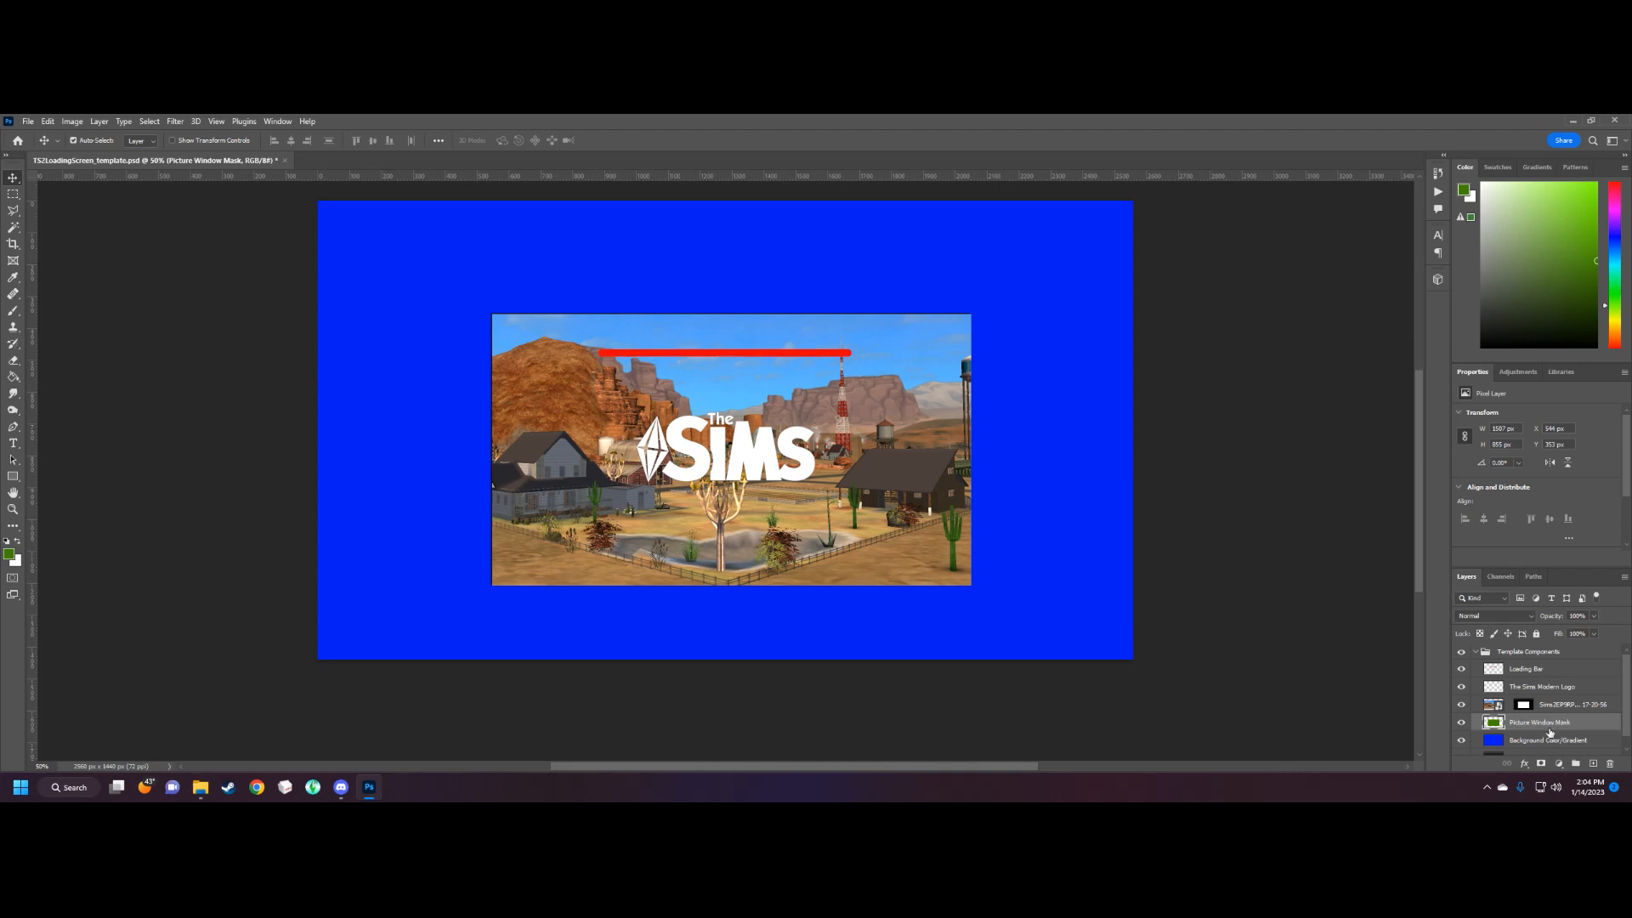
click(1610, 763)
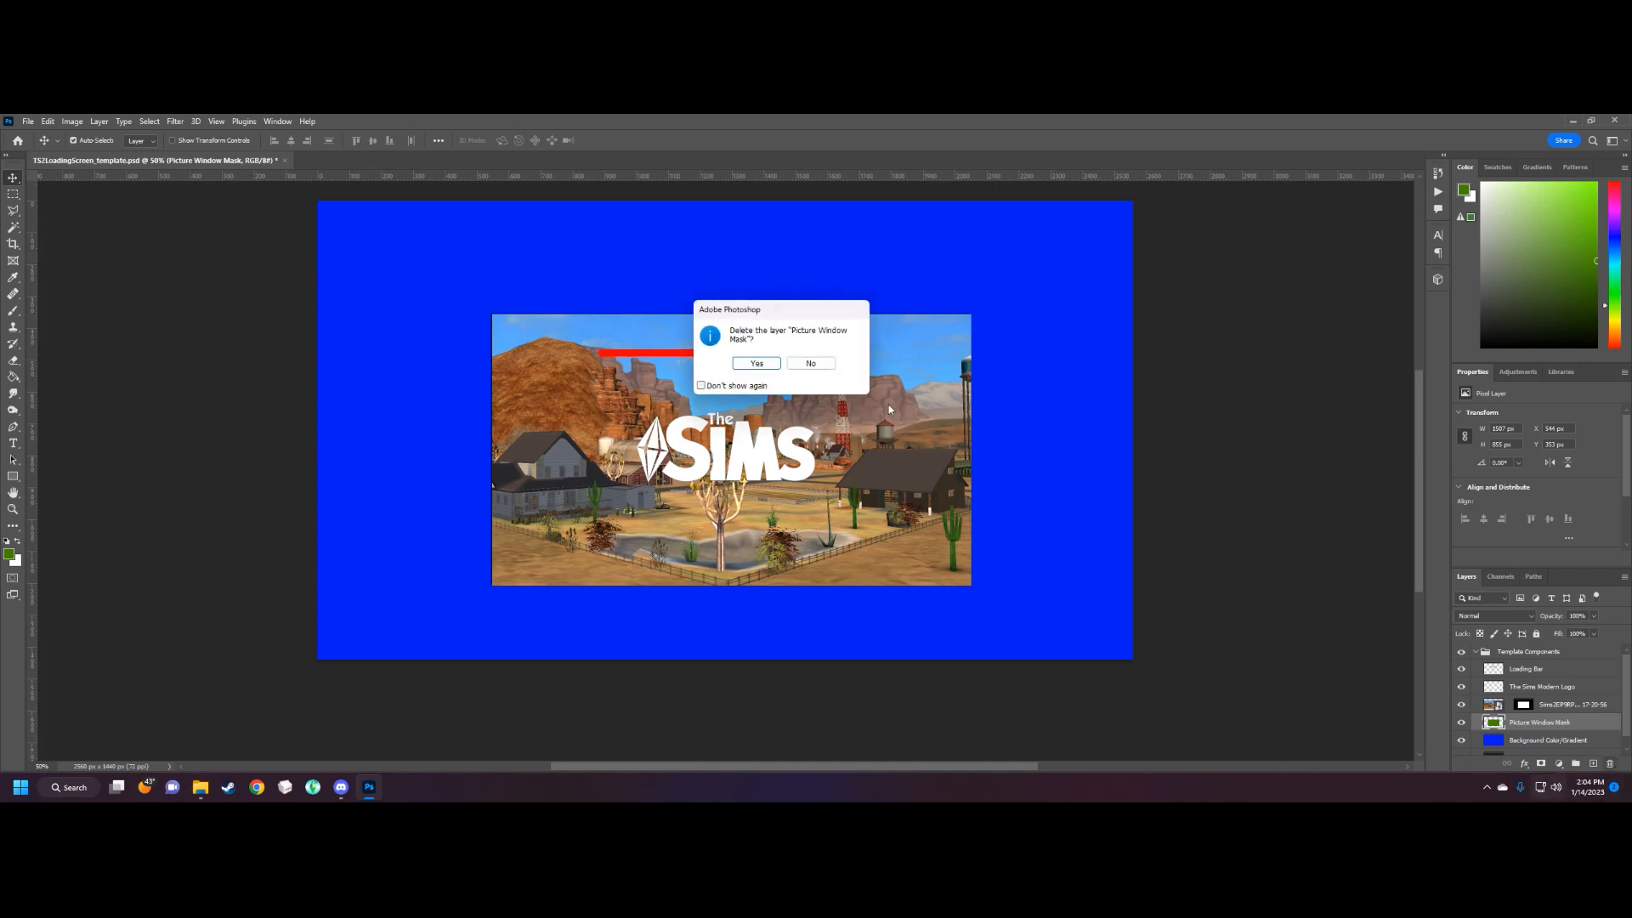
click(811, 363)
click(1462, 724)
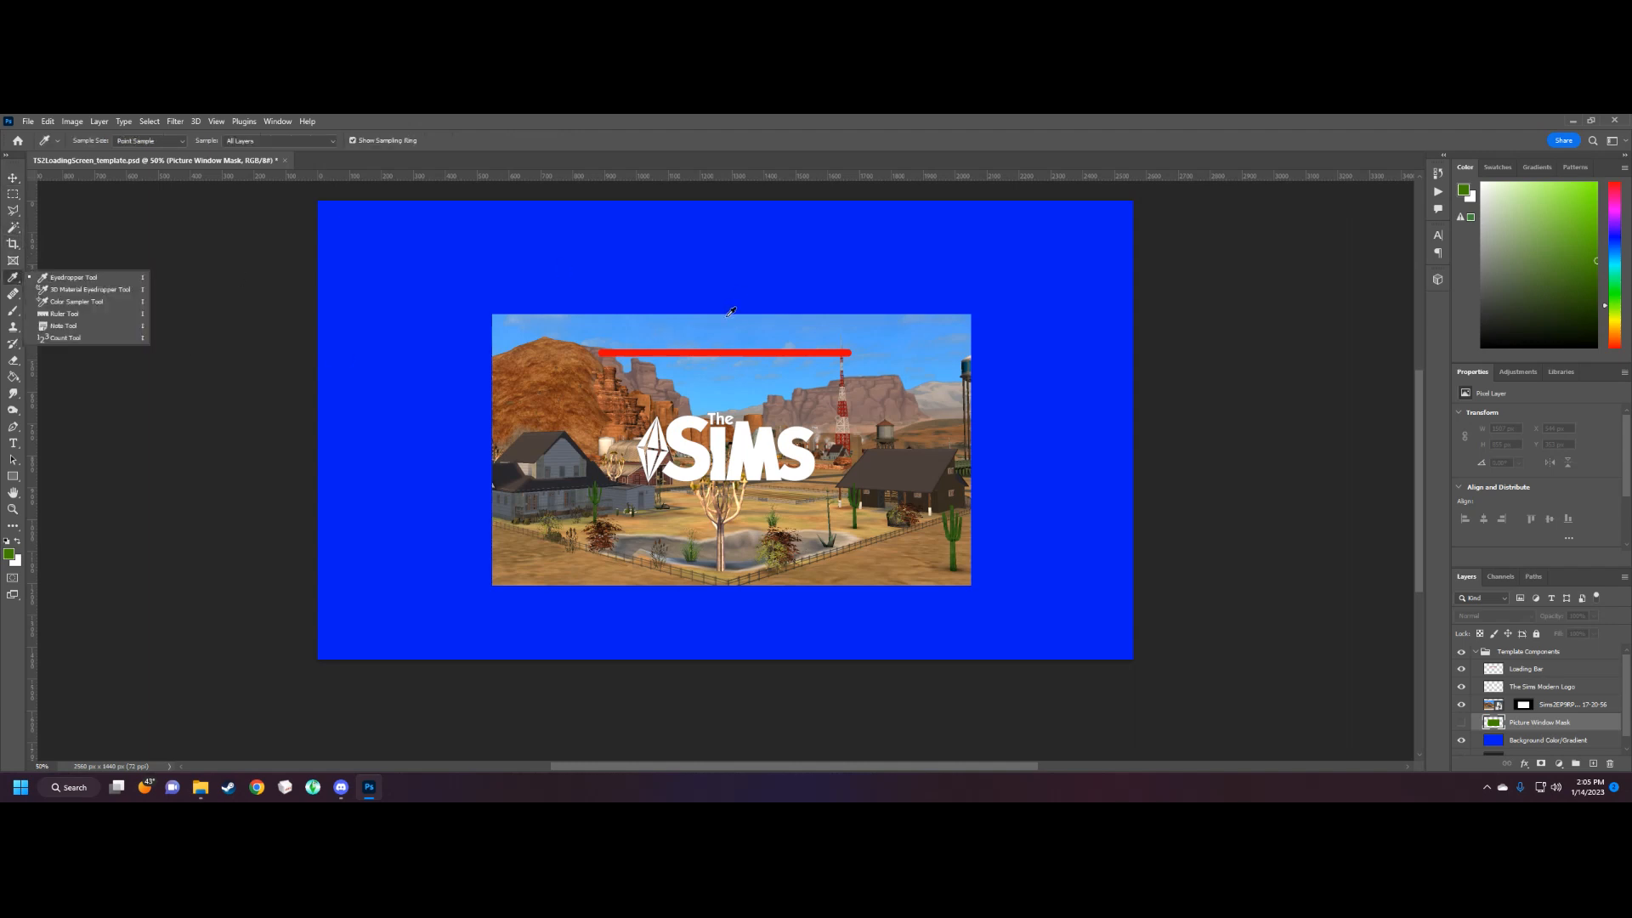
Sample the screenshot's sky blue as the background color and its sandy brown ground as the foreground color.
click(629, 319)
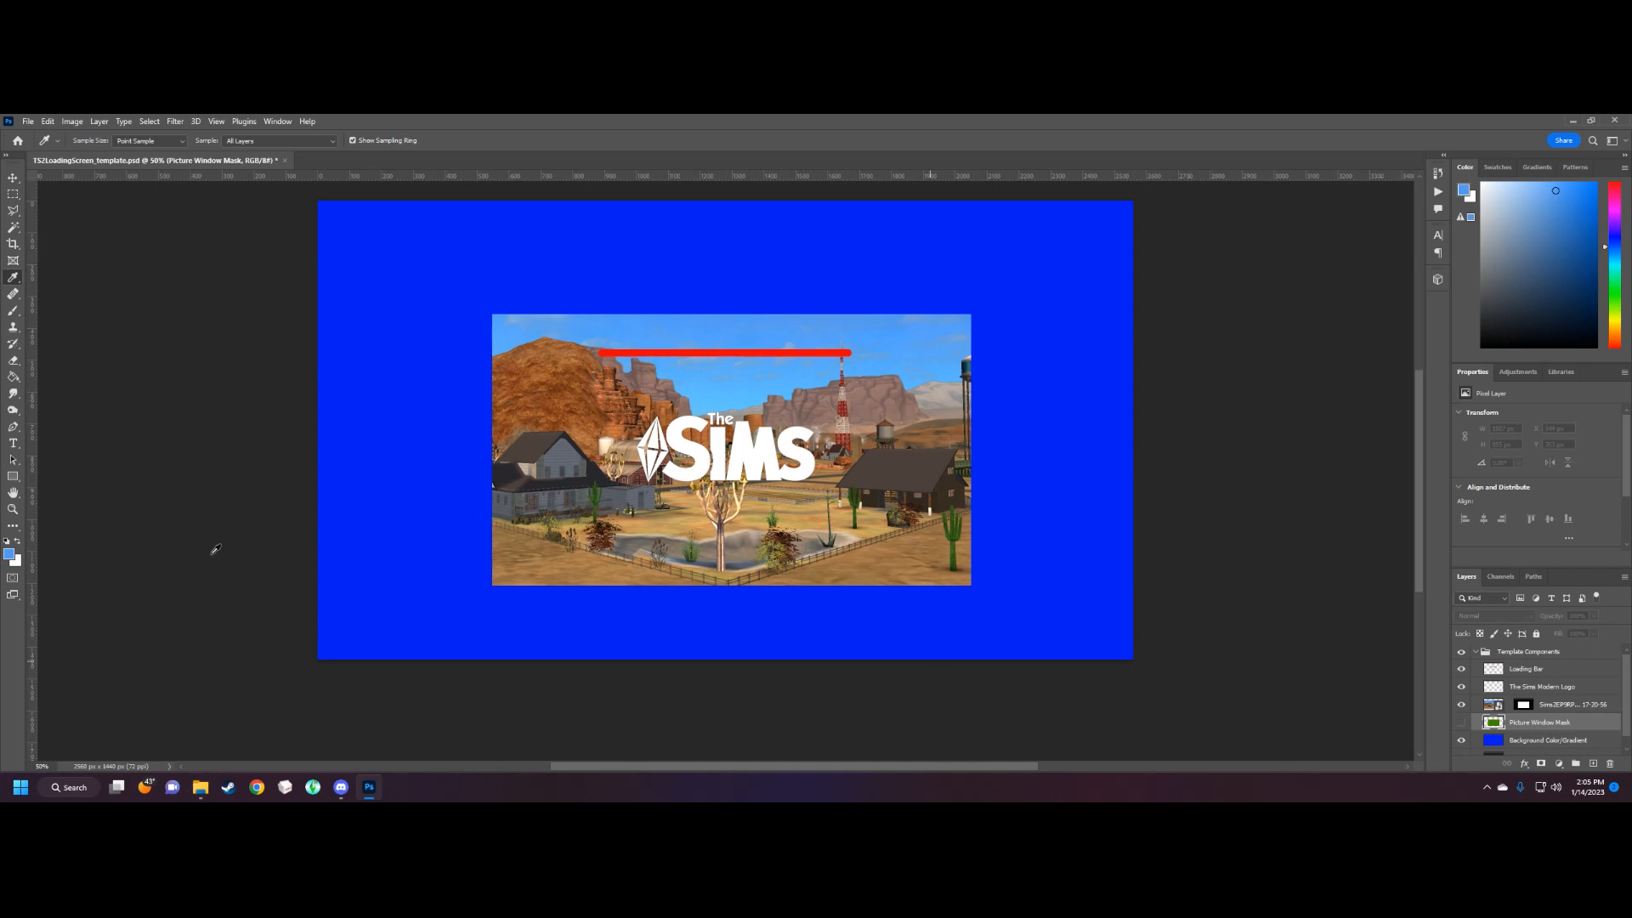
click(17, 544)
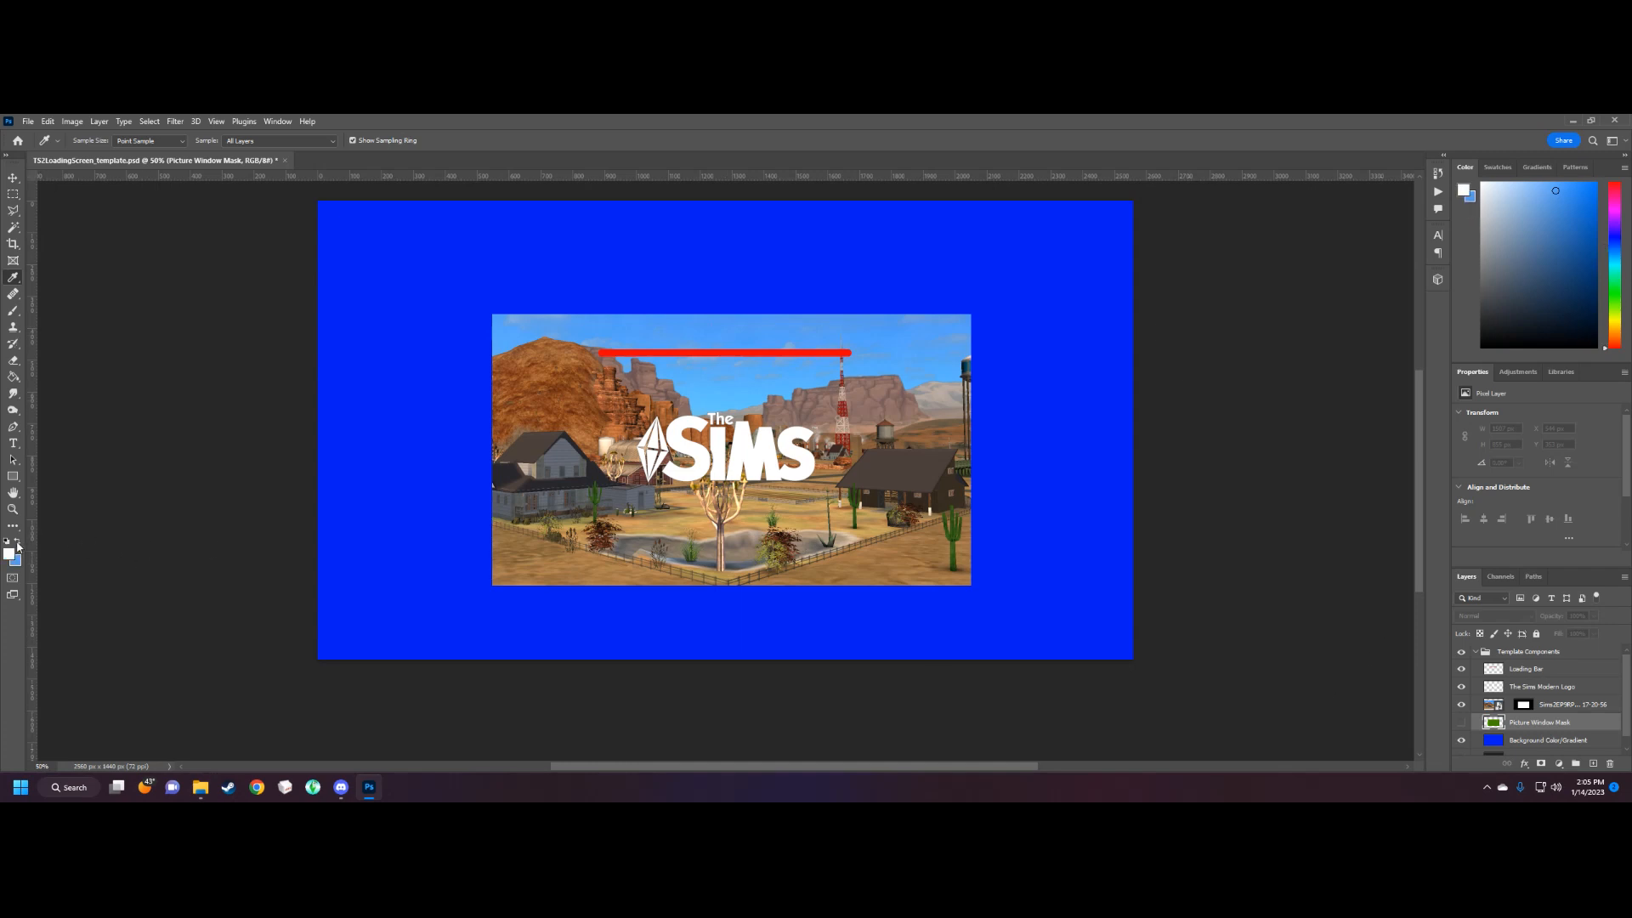
click(13, 311)
key(i)
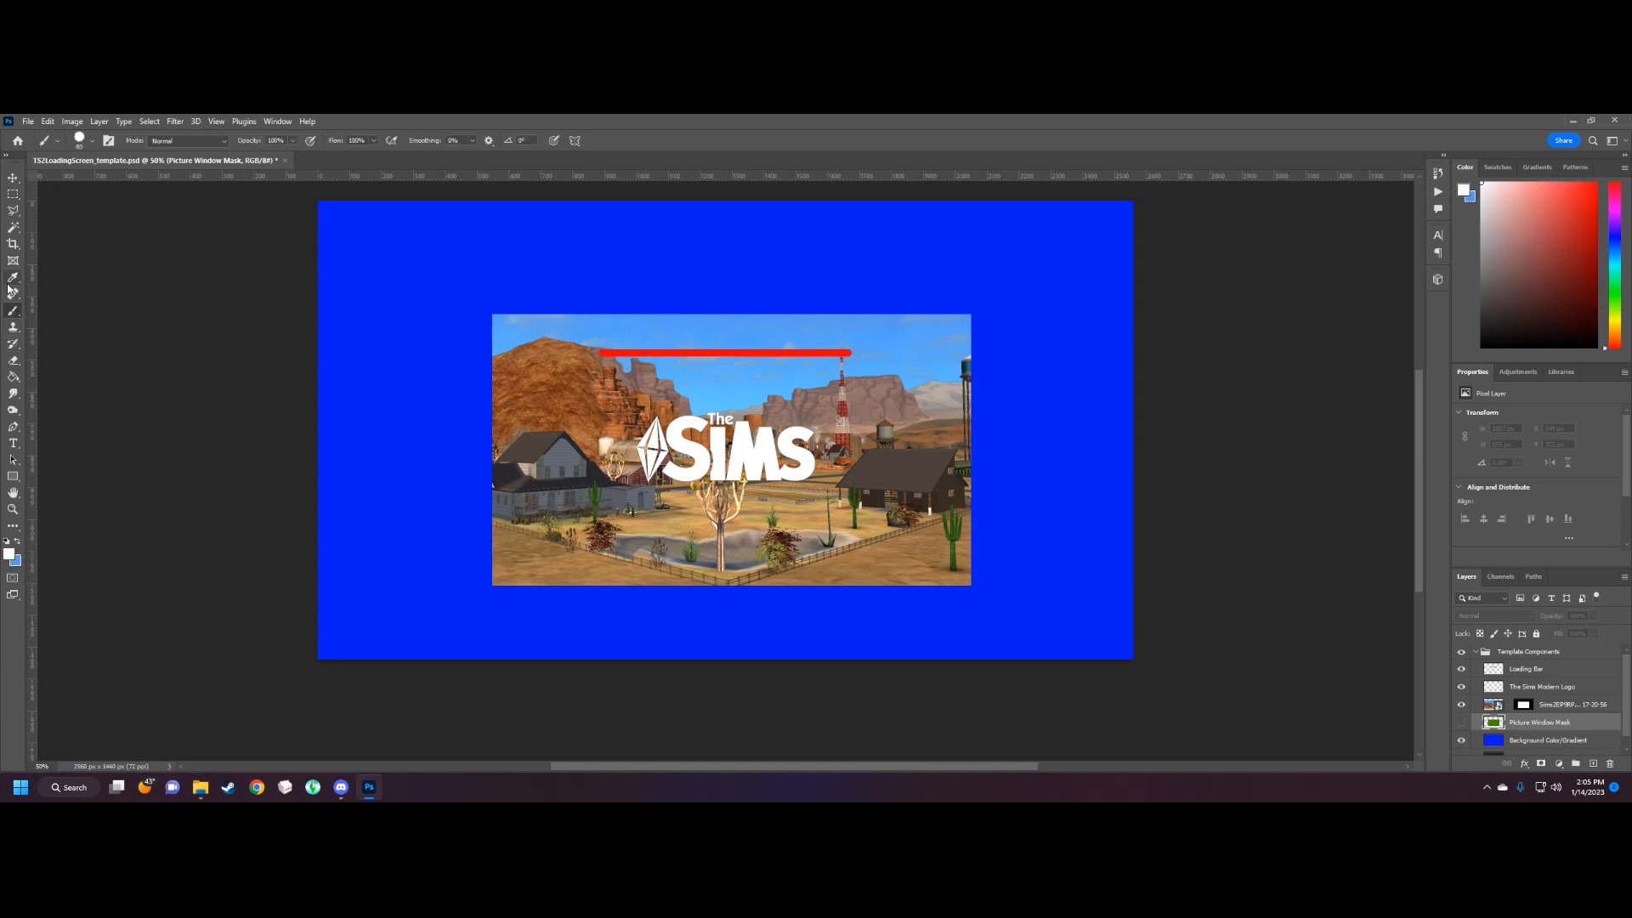
click(581, 578)
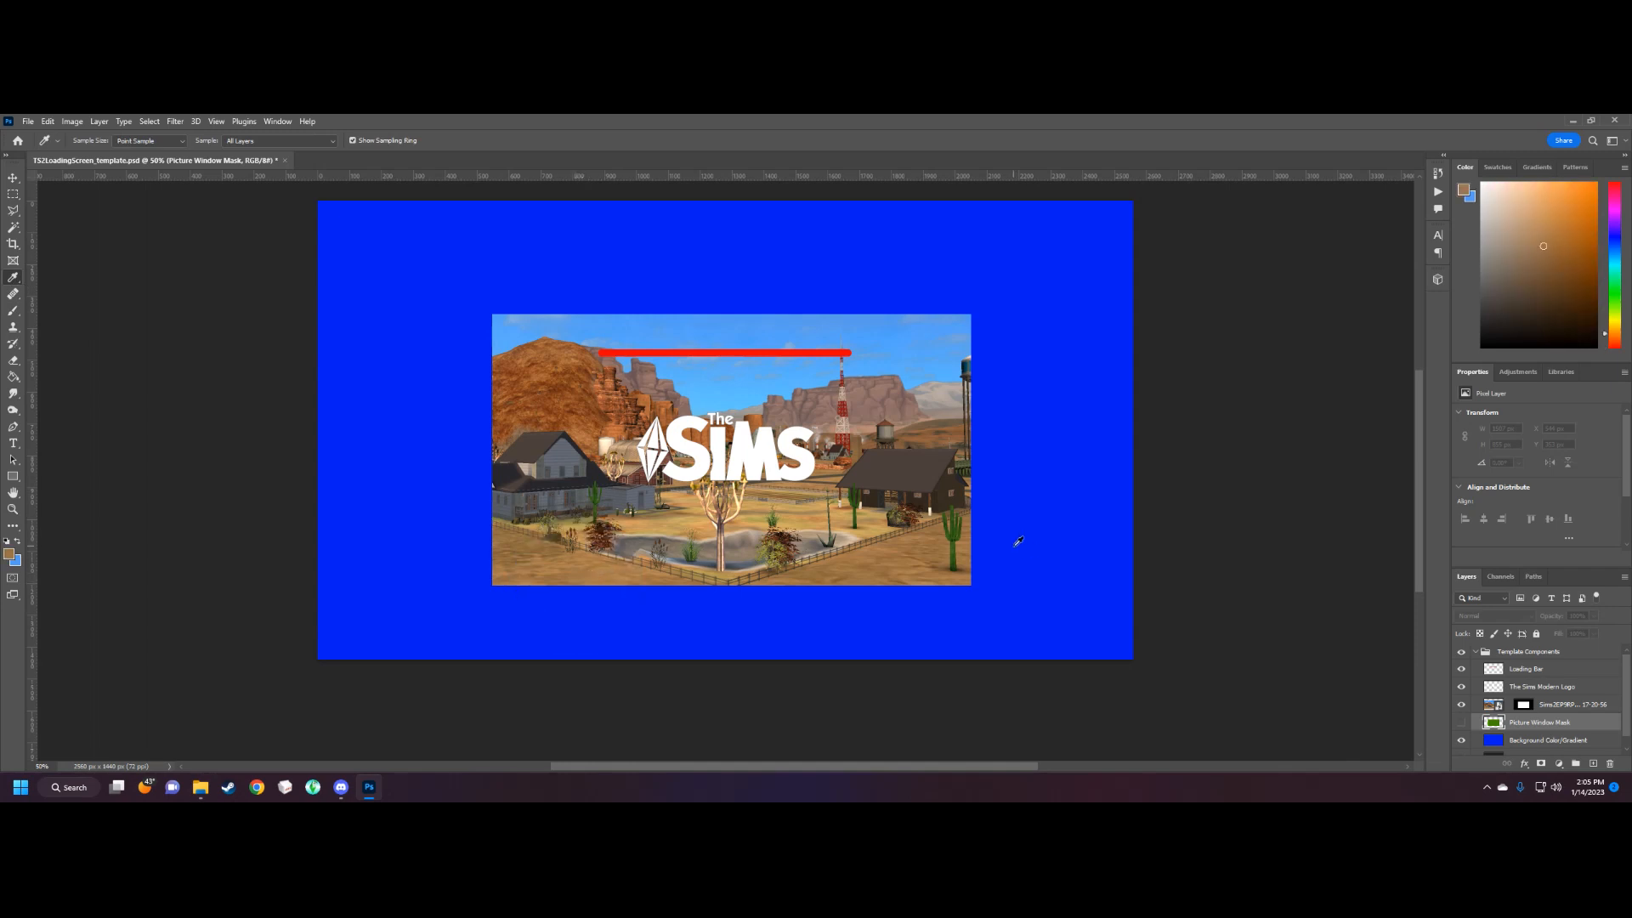
Fill the Background Color/Gradient layer with a vertical linear gradient from sandy brown at the bottom to sky blue at the top.
click(1541, 741)
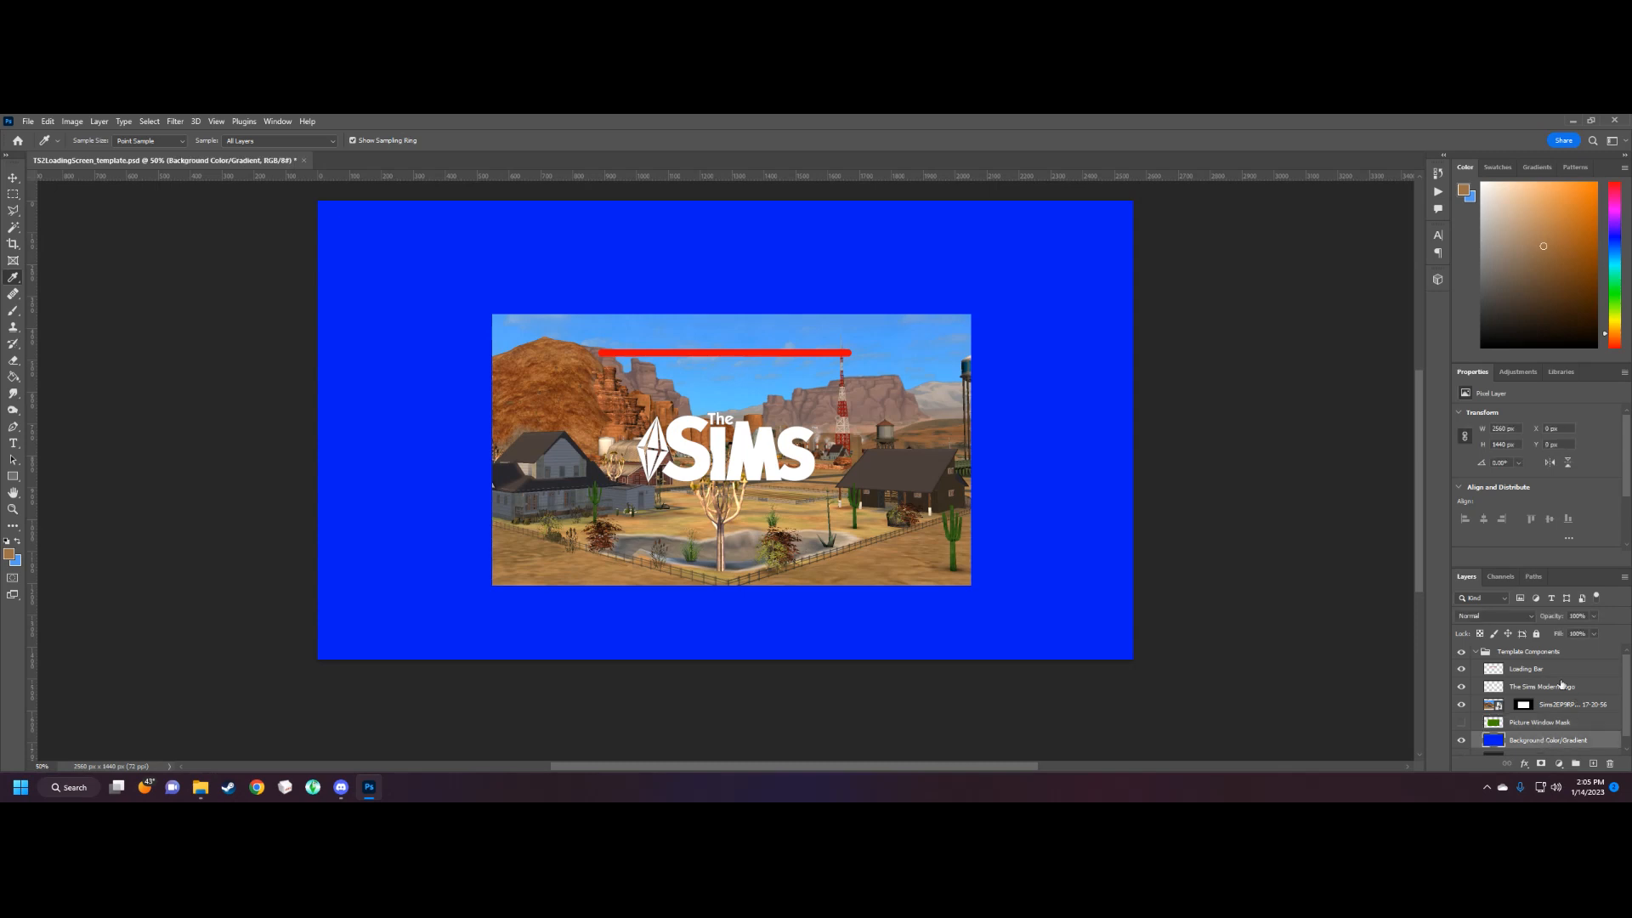
scroll(1542, 705, down, 1)
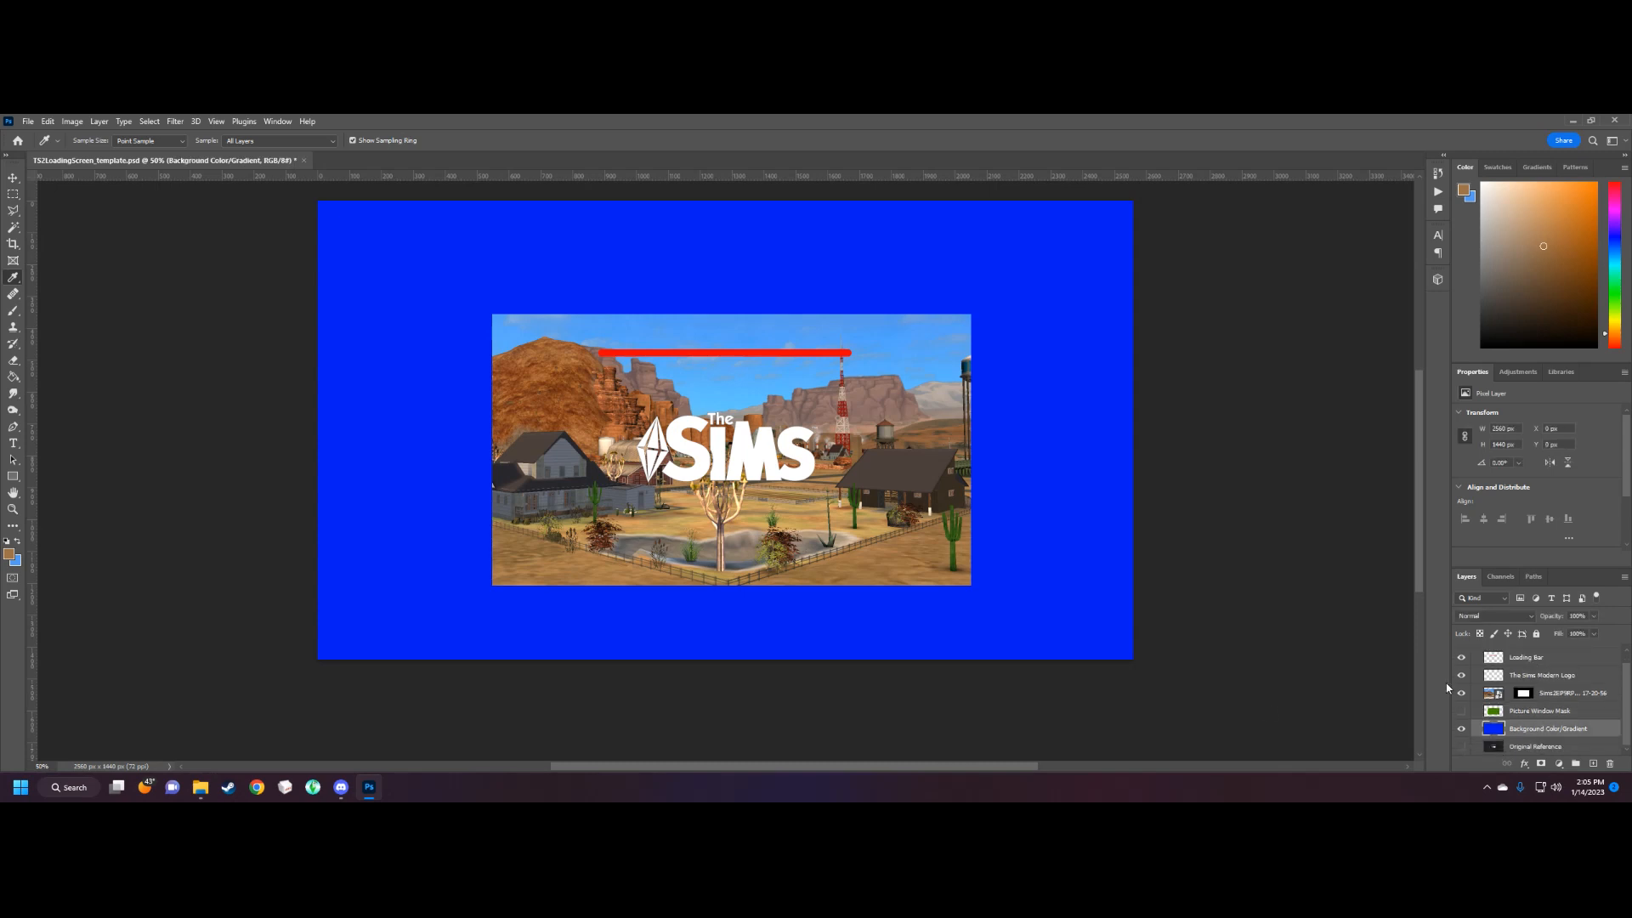
click(12, 379)
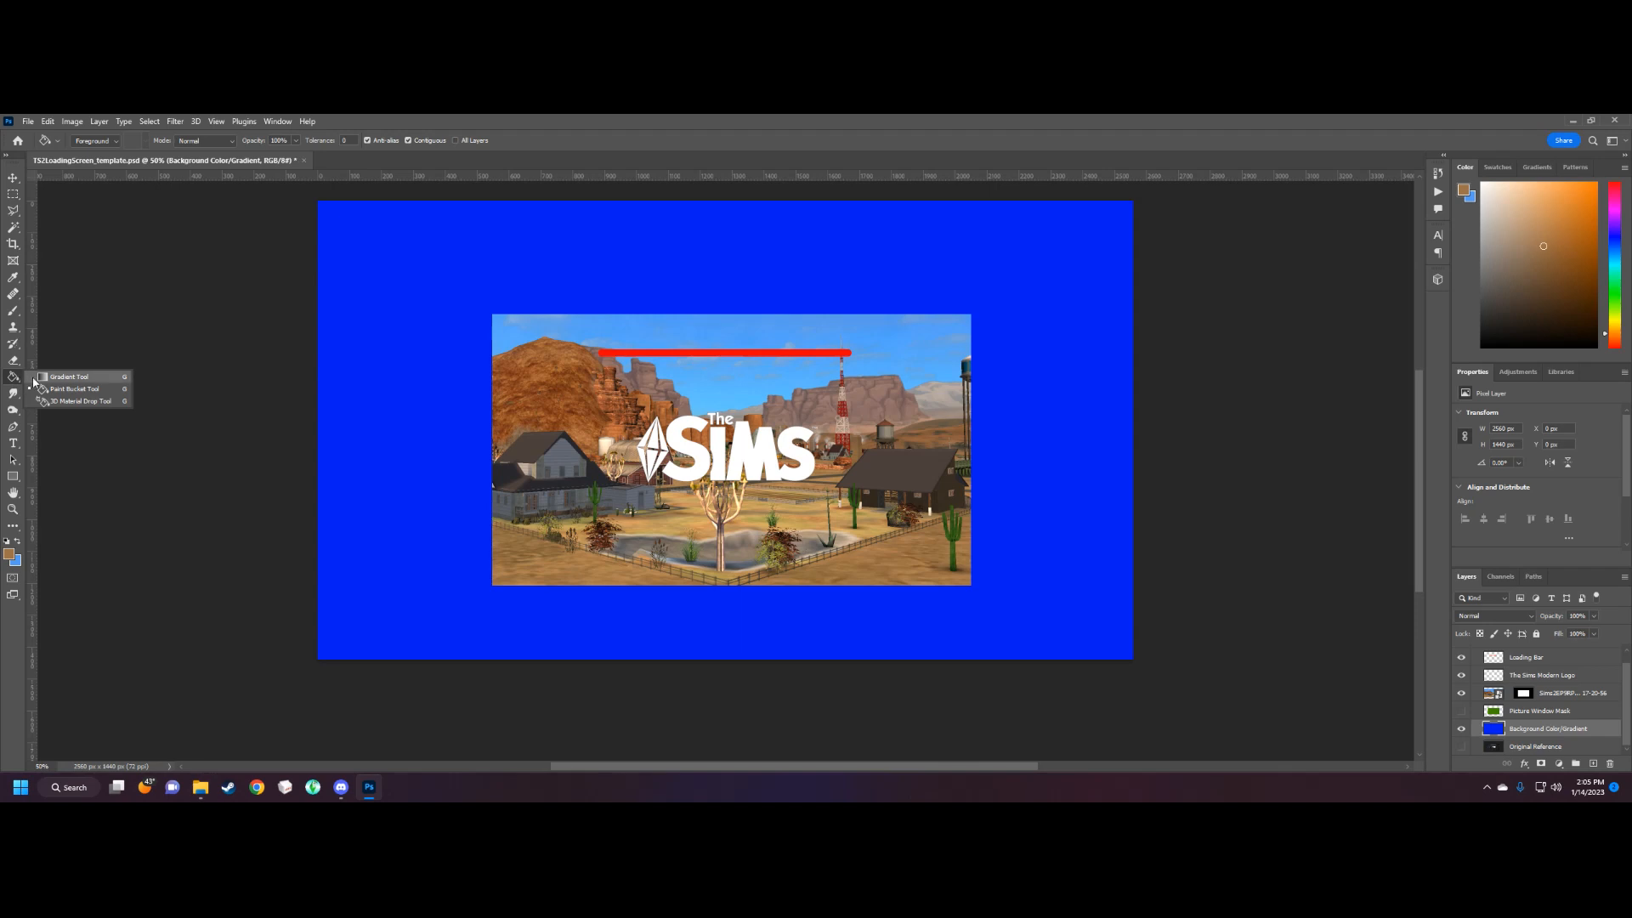
click(49, 379)
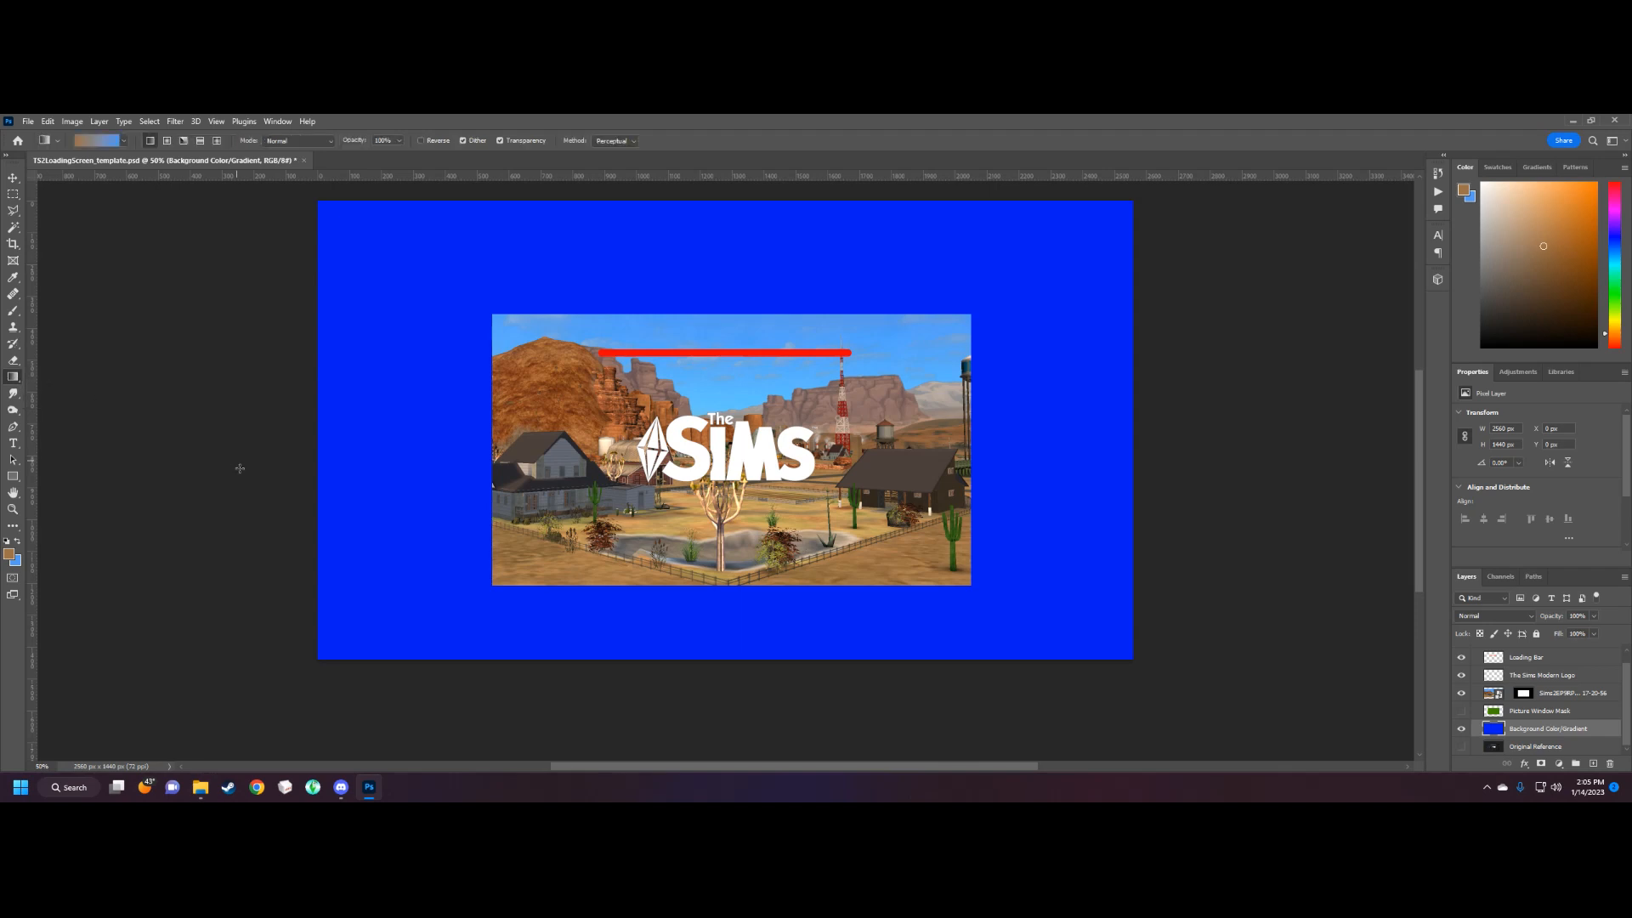
drag(729, 620, 741, 536)
drag(724, 314, 727, 313)
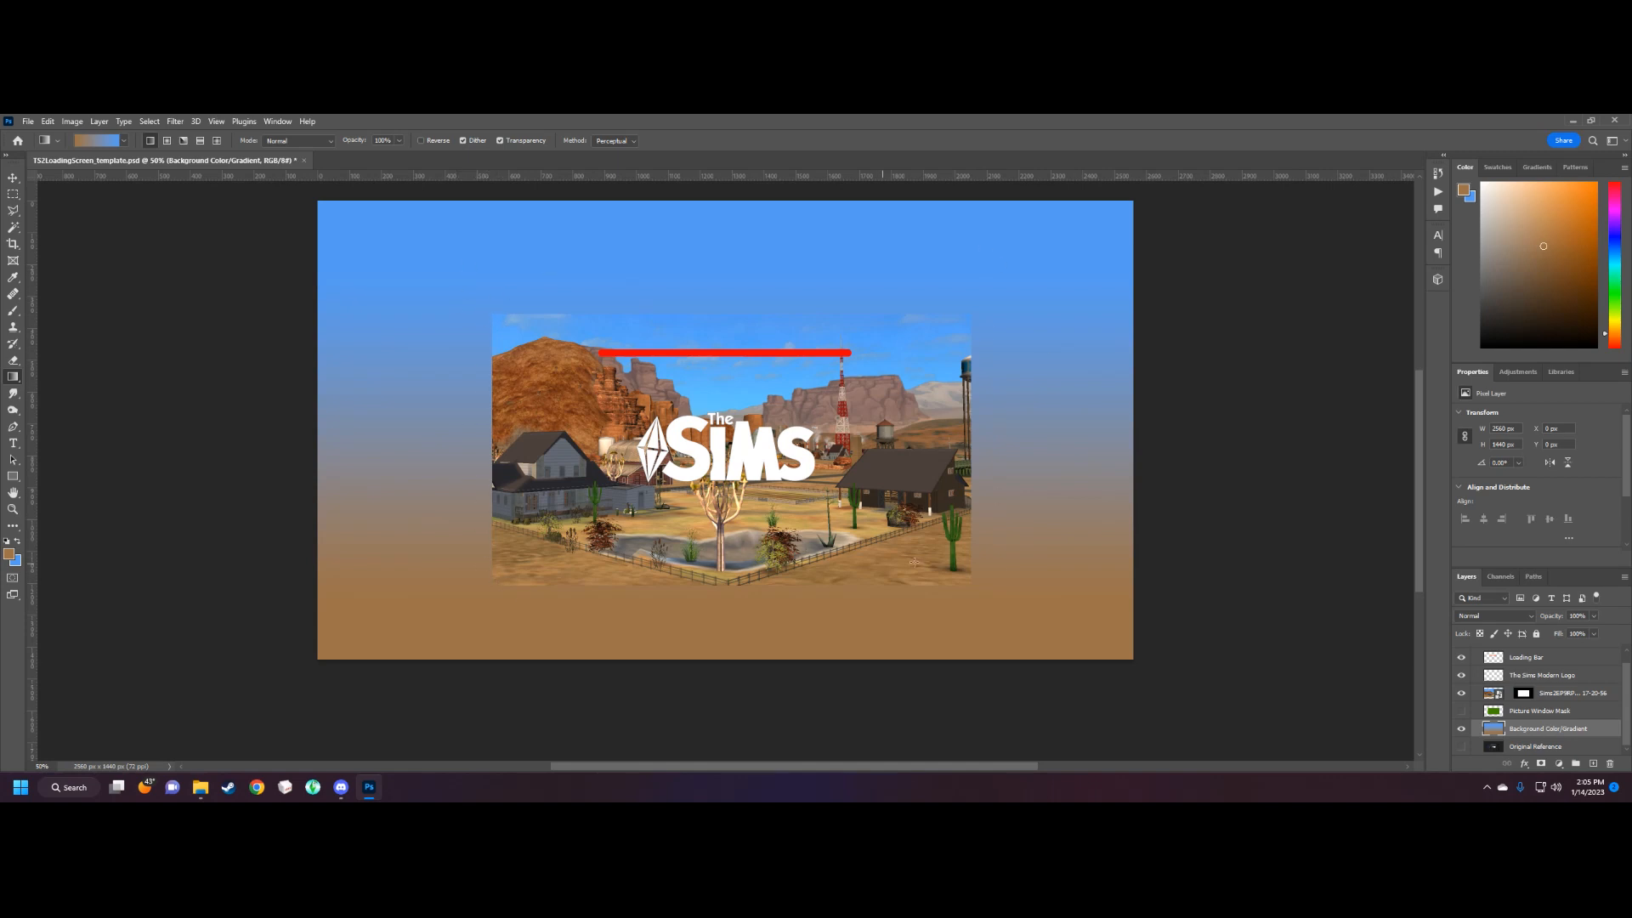
Add a layer mask to the Background Color/Gradient layer and set up a larger Soft Round brush.
click(1541, 764)
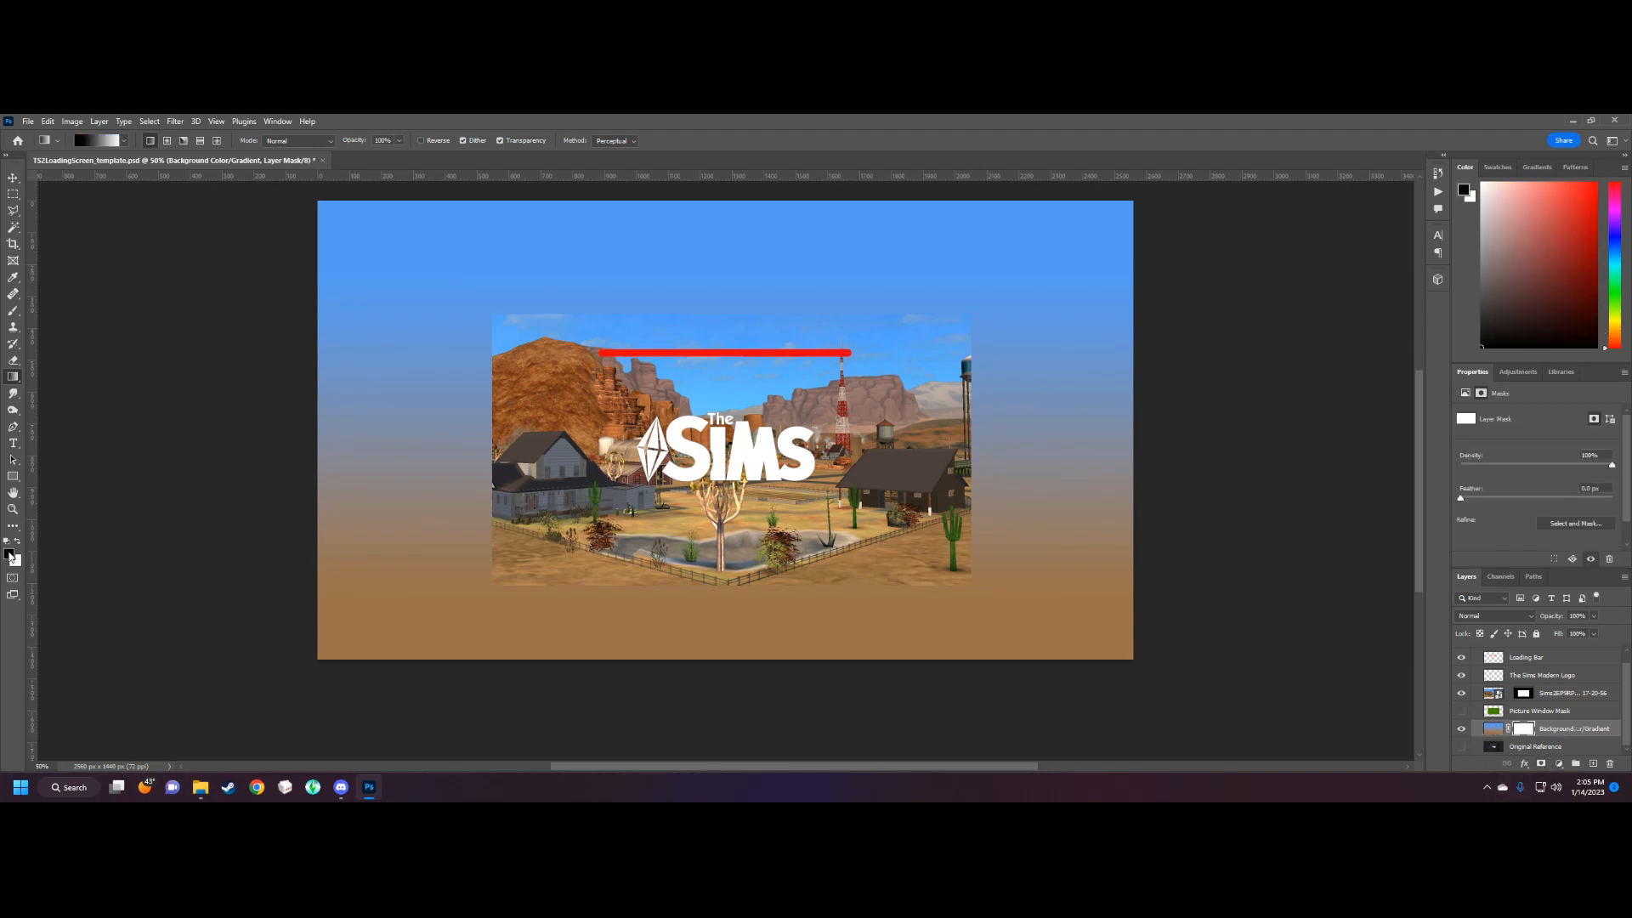
click(13, 311)
right_click(668, 440)
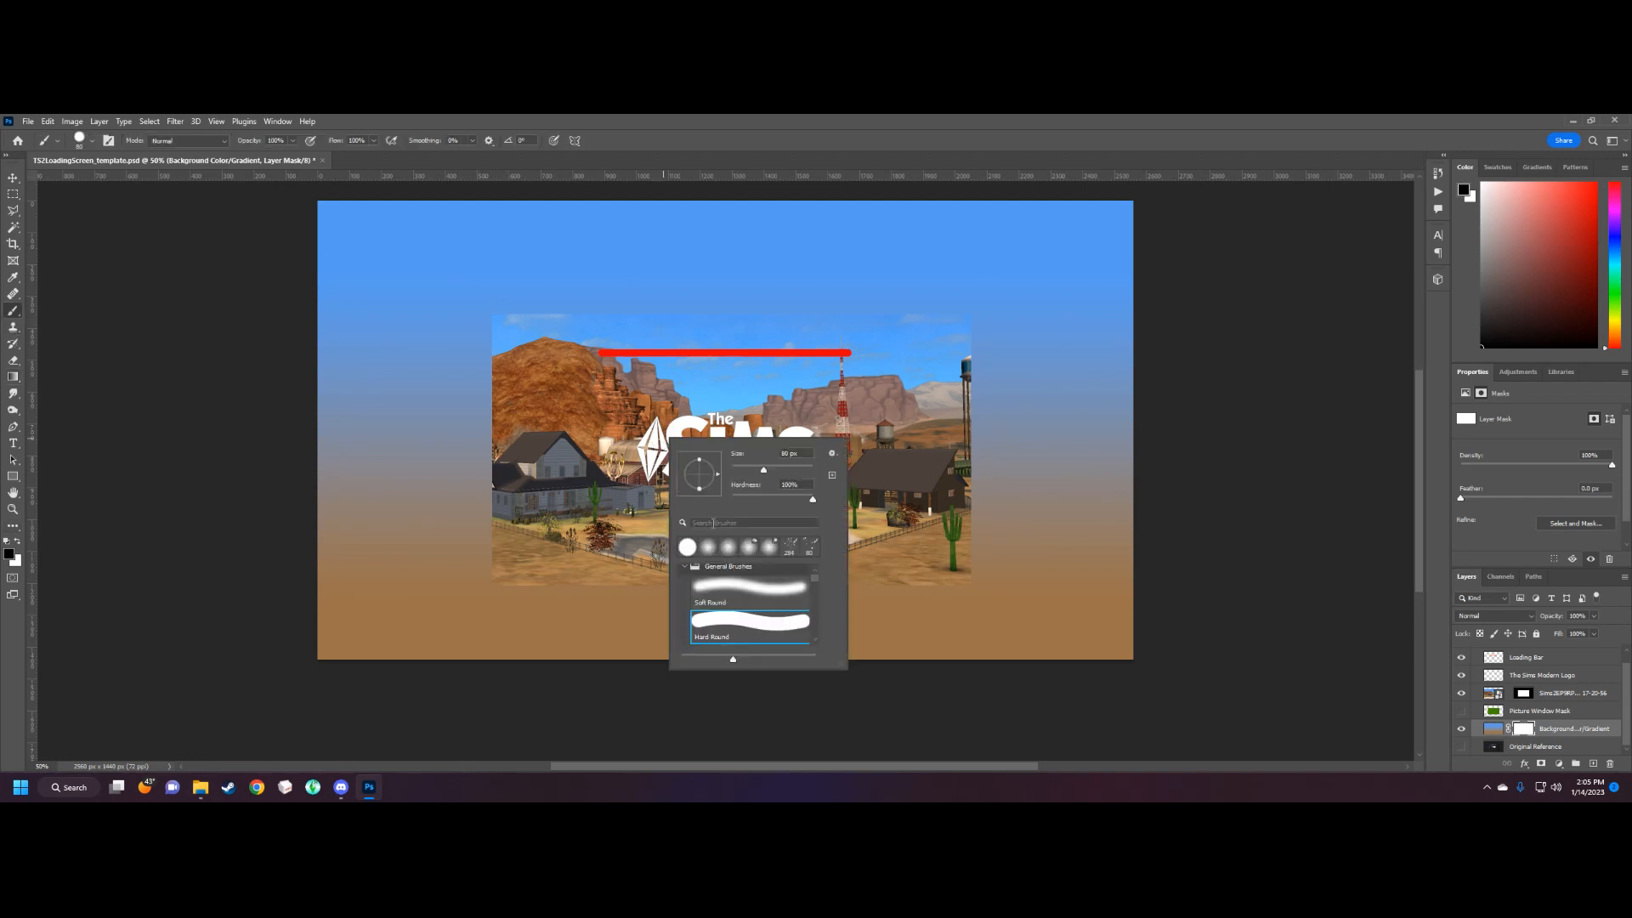
click(717, 593)
drag(764, 474, 772, 473)
click(1519, 730)
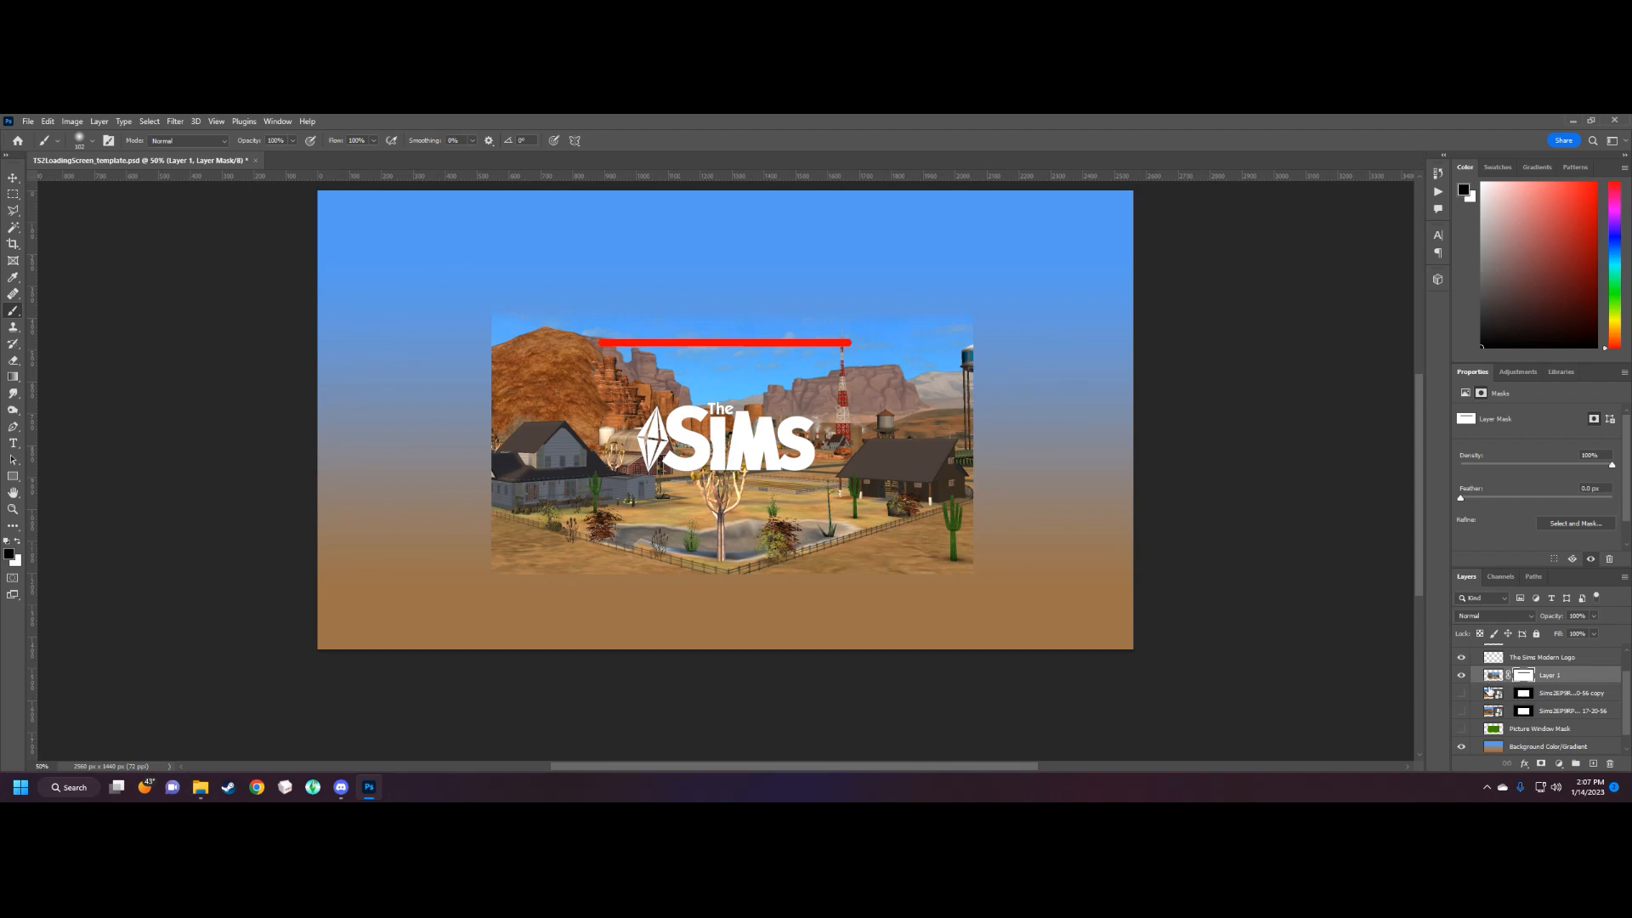
Paint black on Layer 1's mask with the soft brush along the desert picture's two vertical edges to fade them into the background.
drag(497, 384, 501, 524)
key(ctrl+z)
drag(980, 313, 978, 571)
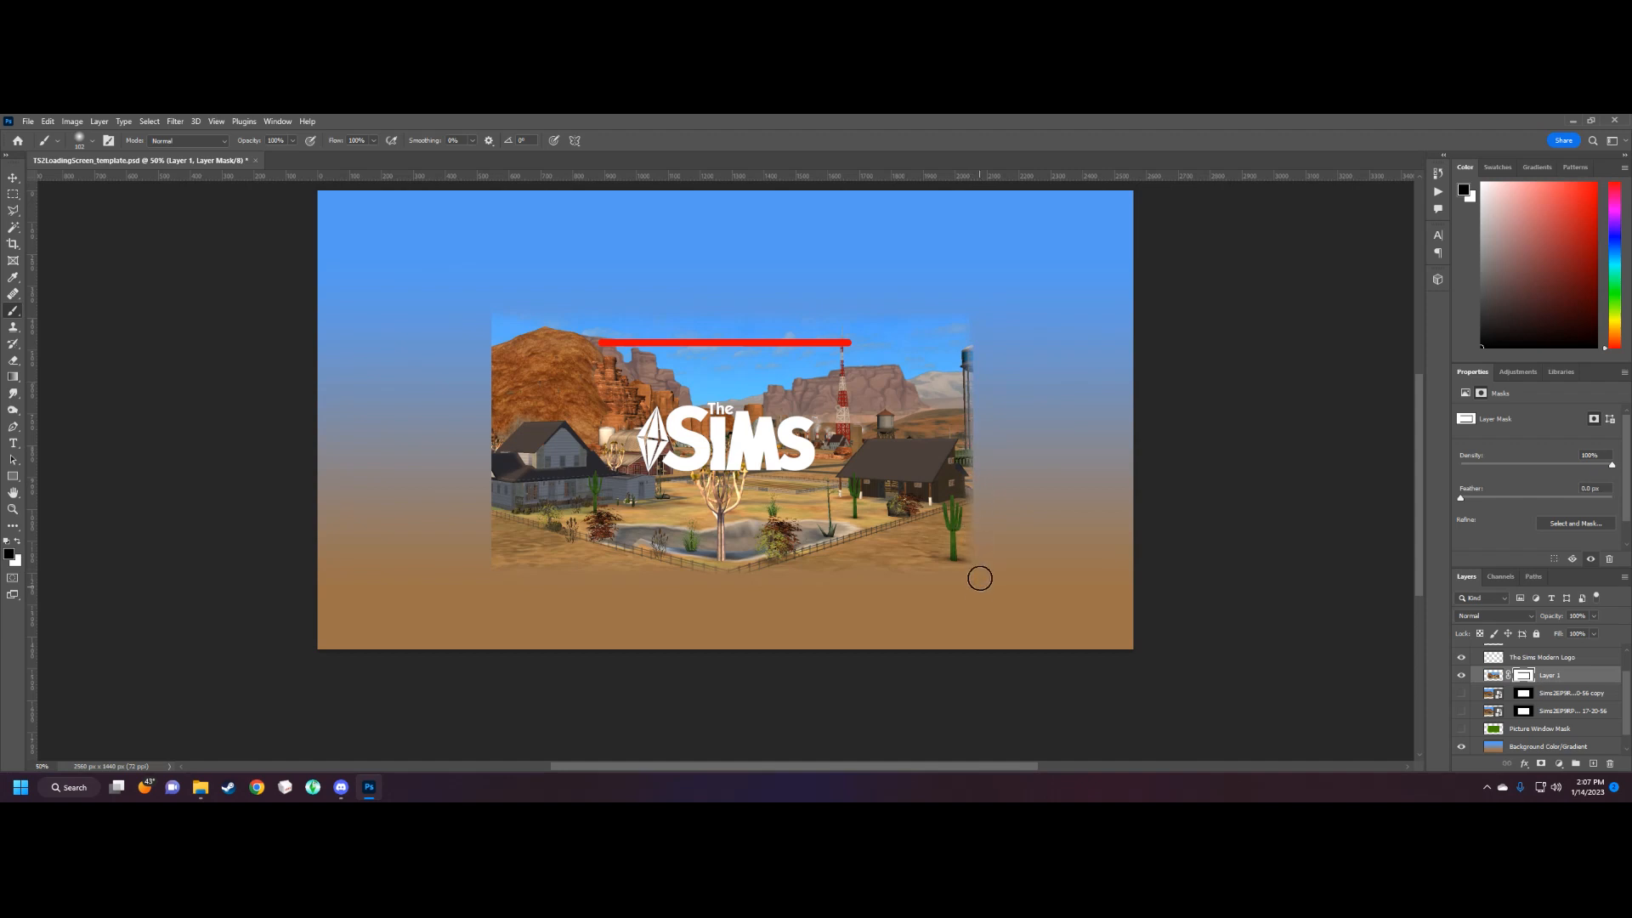
drag(485, 295, 480, 571)
drag(490, 281, 473, 584)
shift+click(980, 315)
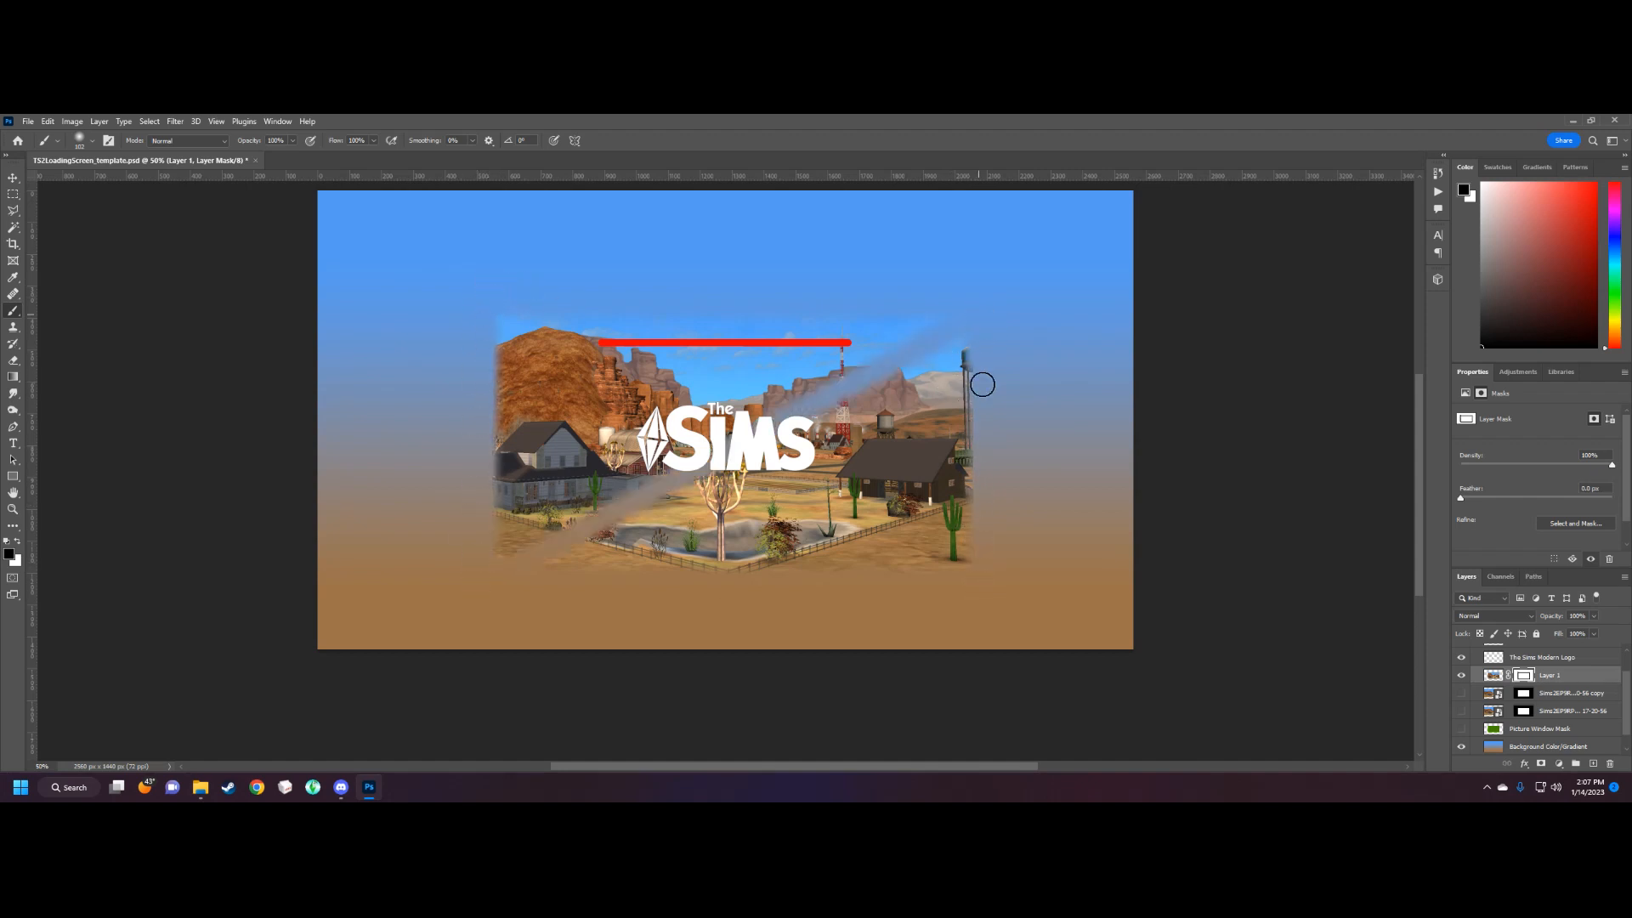
key(ctrl+z)
drag(980, 321, 983, 583)
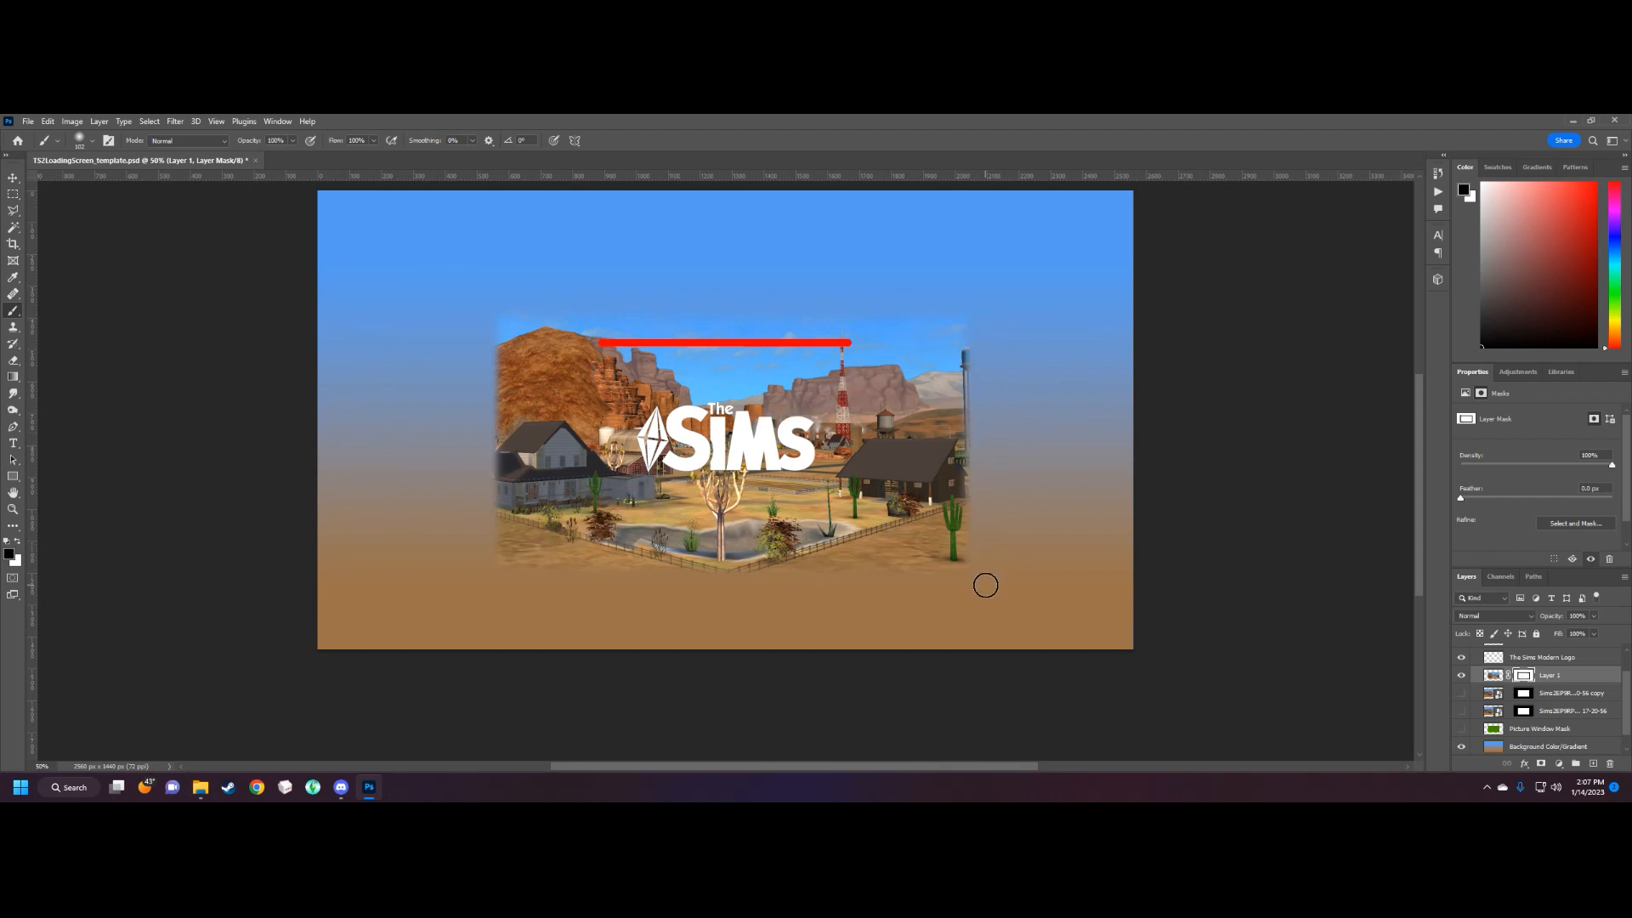
click(1517, 661)
scroll(1524, 677, up, 2)
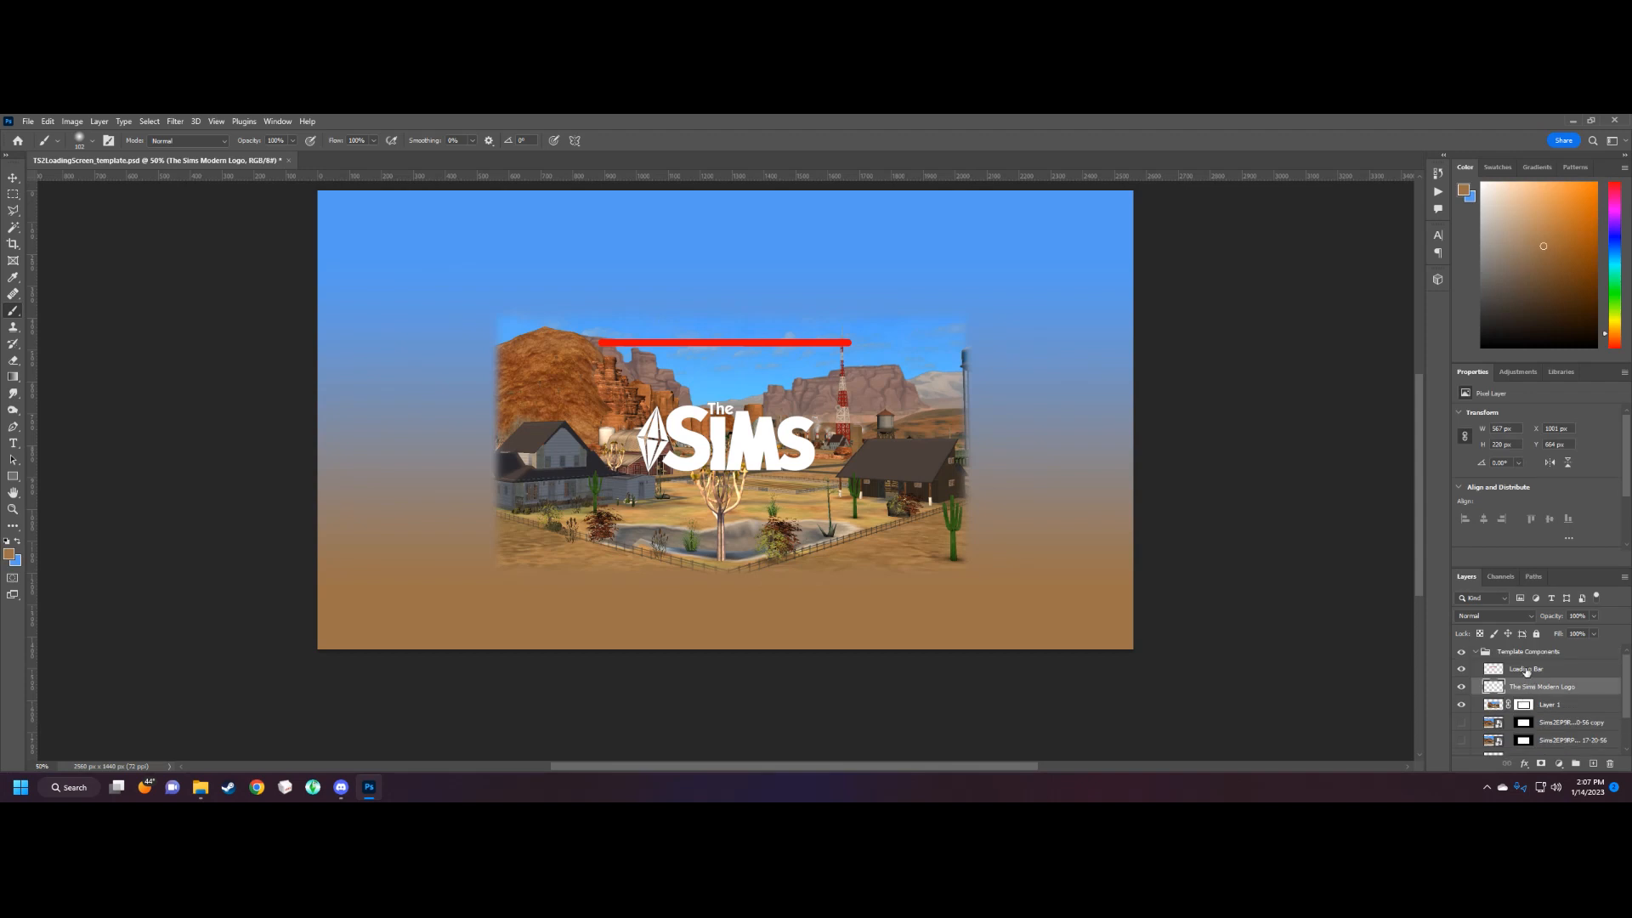
click(1527, 670)
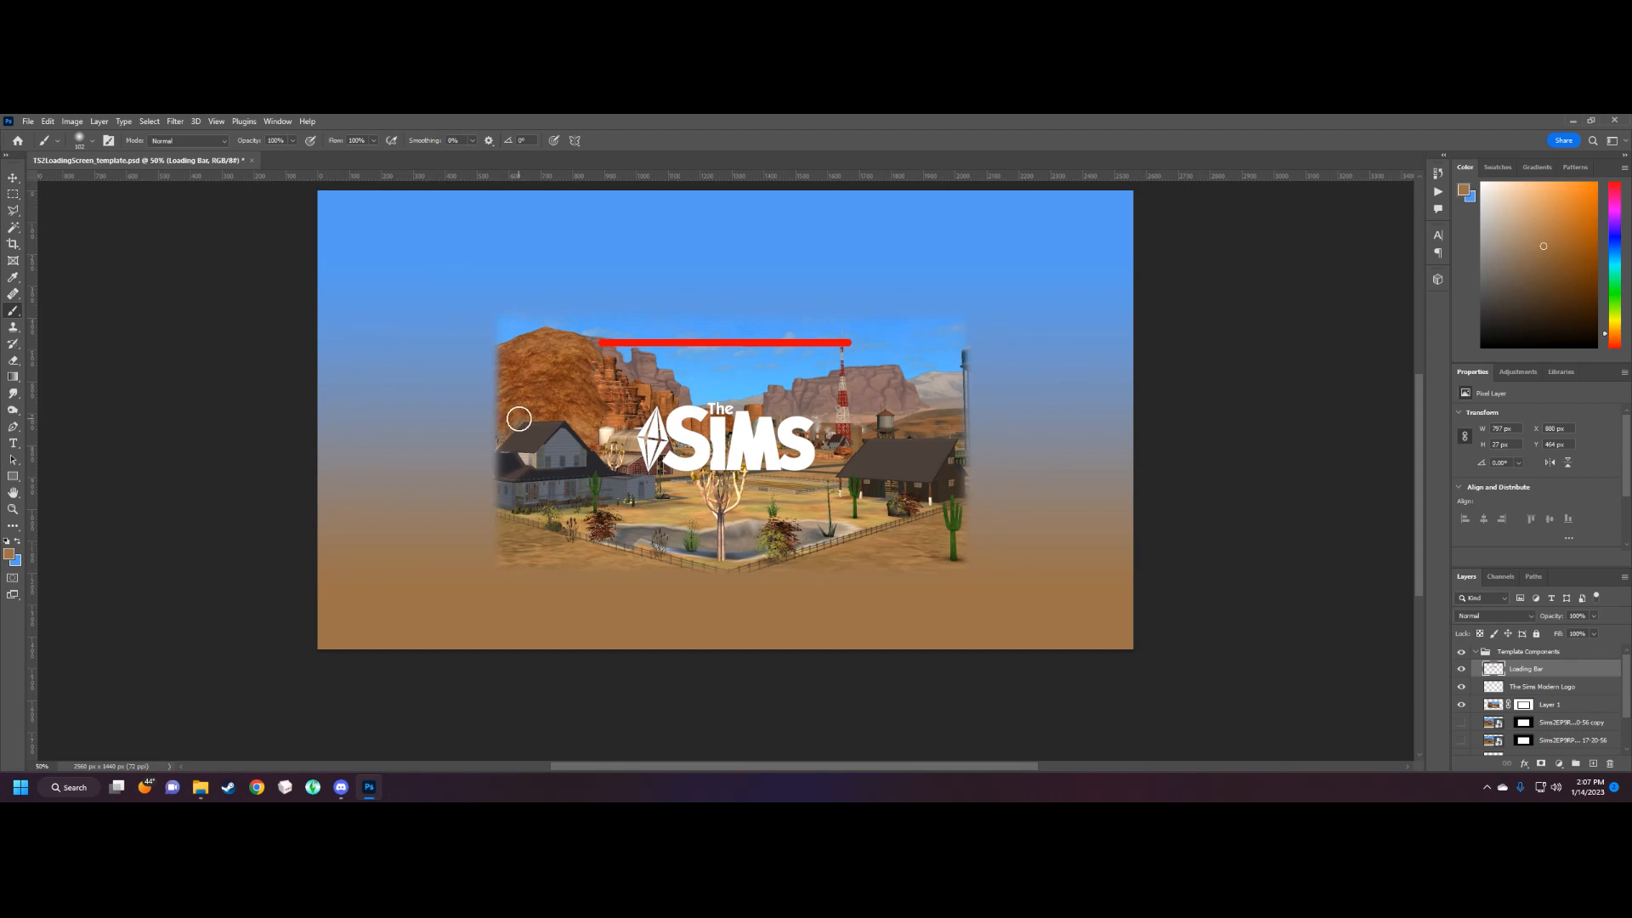
scroll(1547, 714, down, 3)
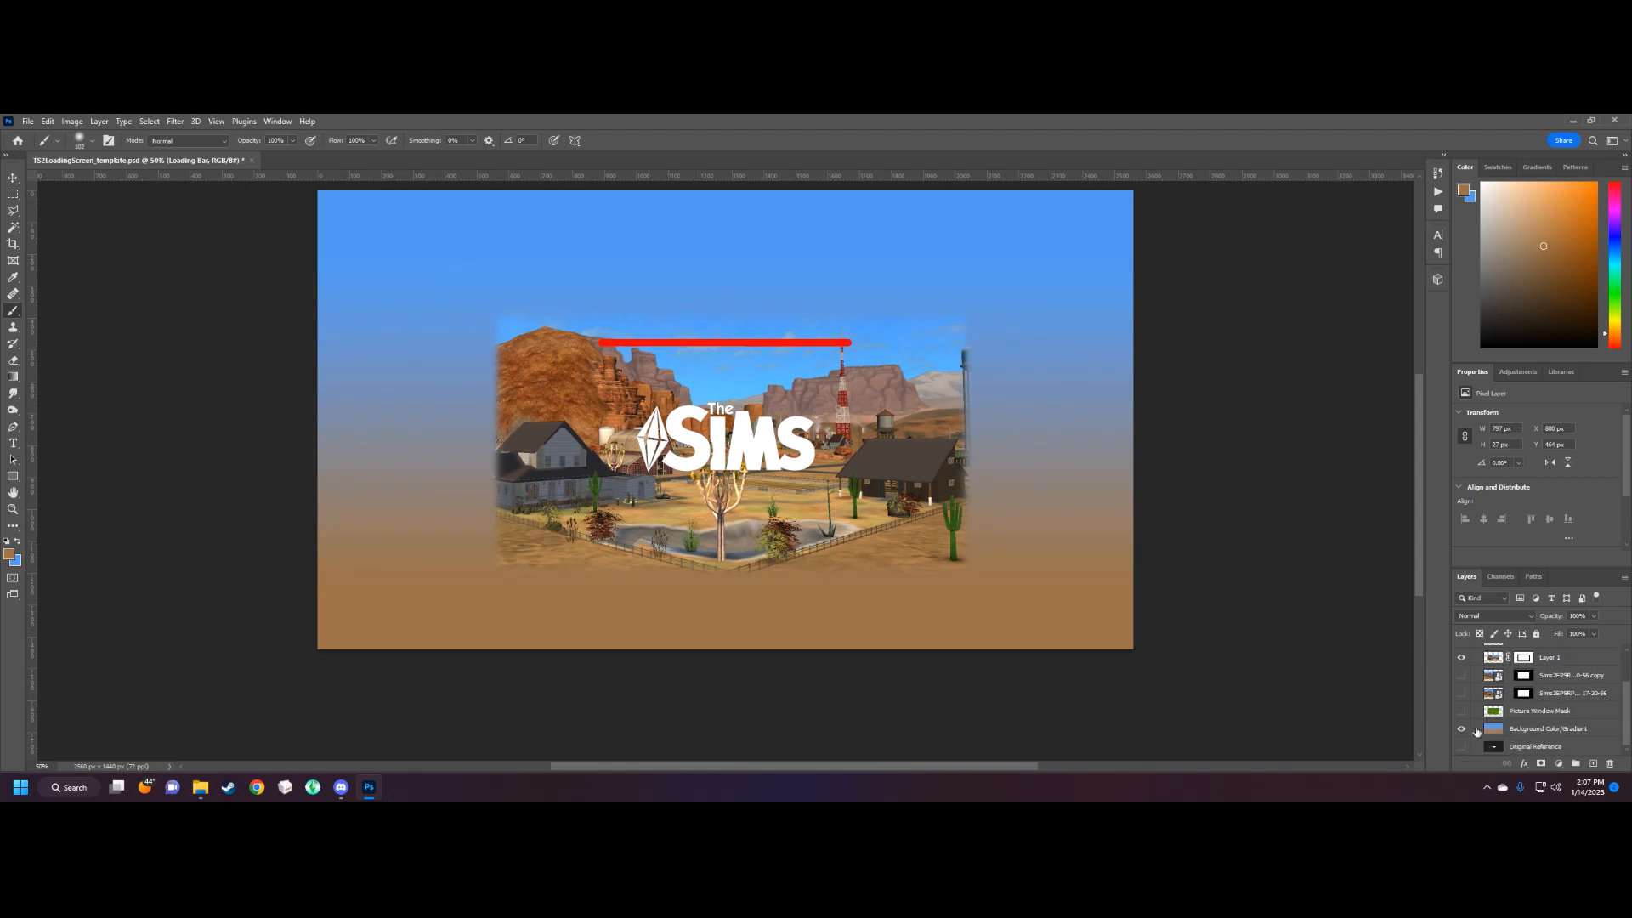
click(1517, 730)
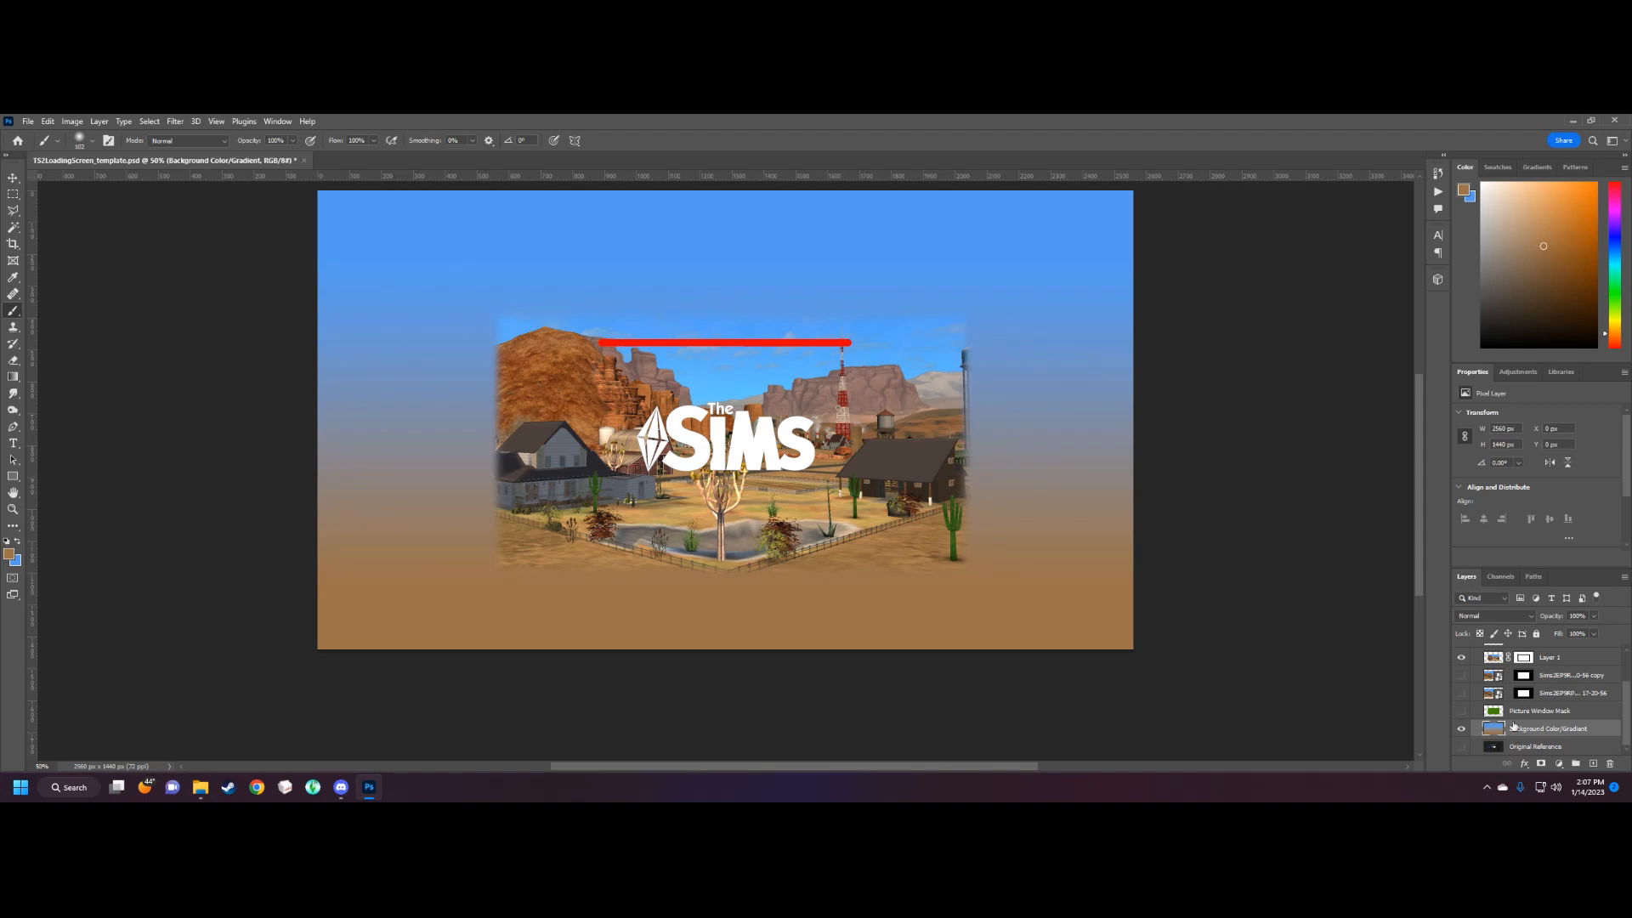
scroll(1513, 726, up, 3)
scroll(1517, 733, down, 3)
Select the red bar on the Loading Bar layer with the Magic Wand.
click(14, 228)
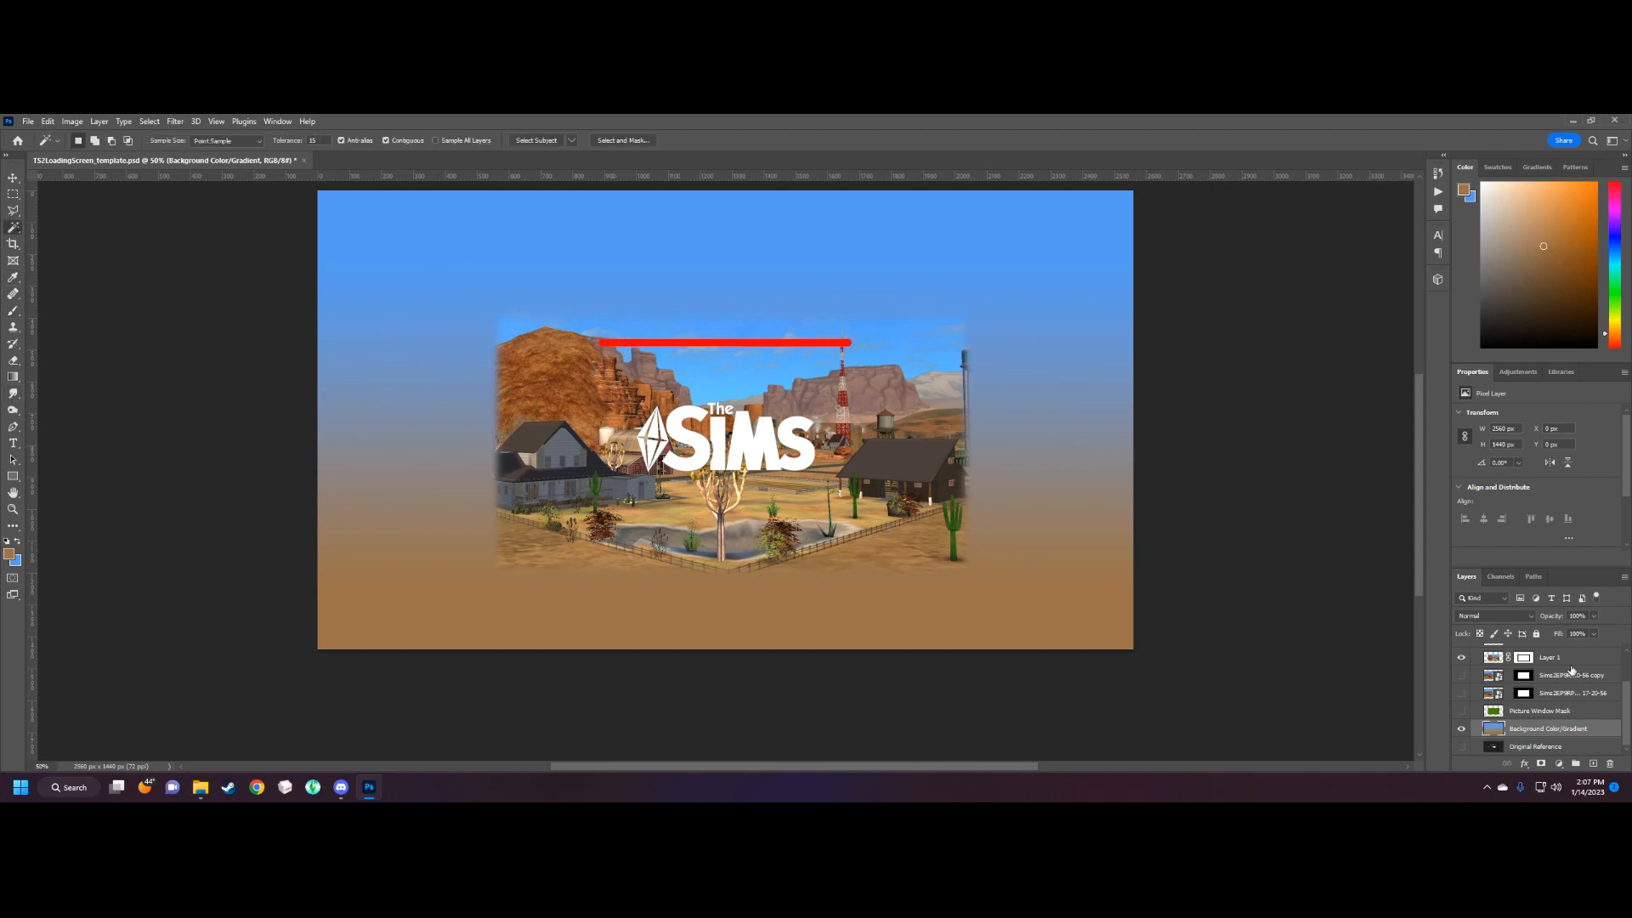
scroll(1572, 671, up, 3)
click(1534, 669)
click(627, 343)
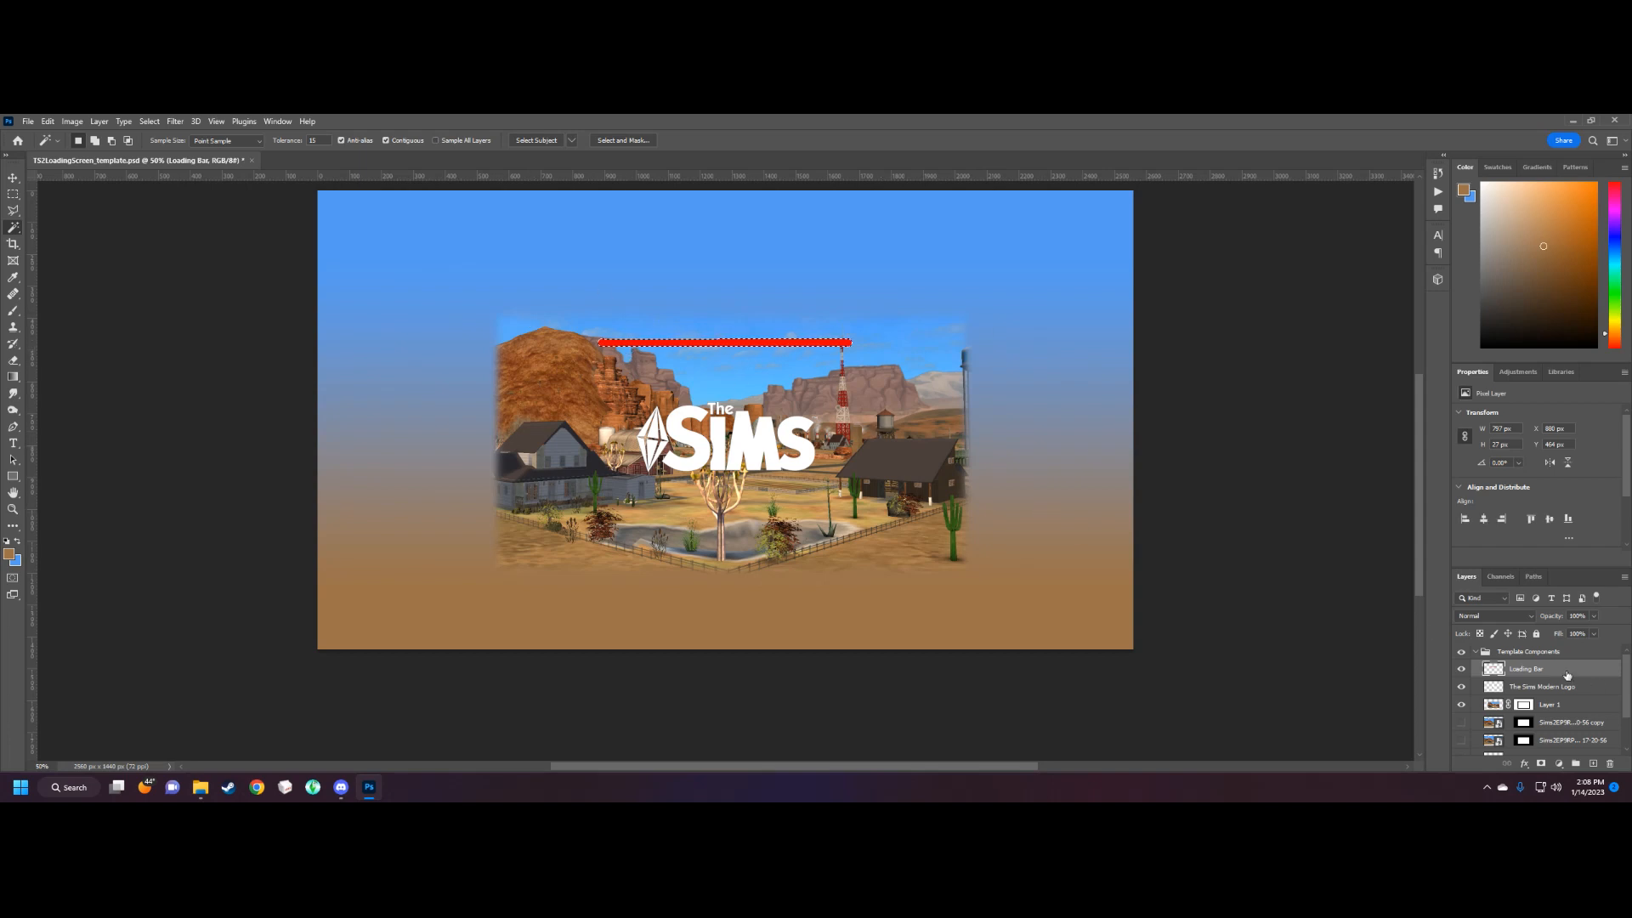
Delete the bar-shaped selection from Layer 1 and the Background Color/Gradient layer, and hide the Loading Bar layer to reveal the cutout.
scroll(1543, 680, down, 2)
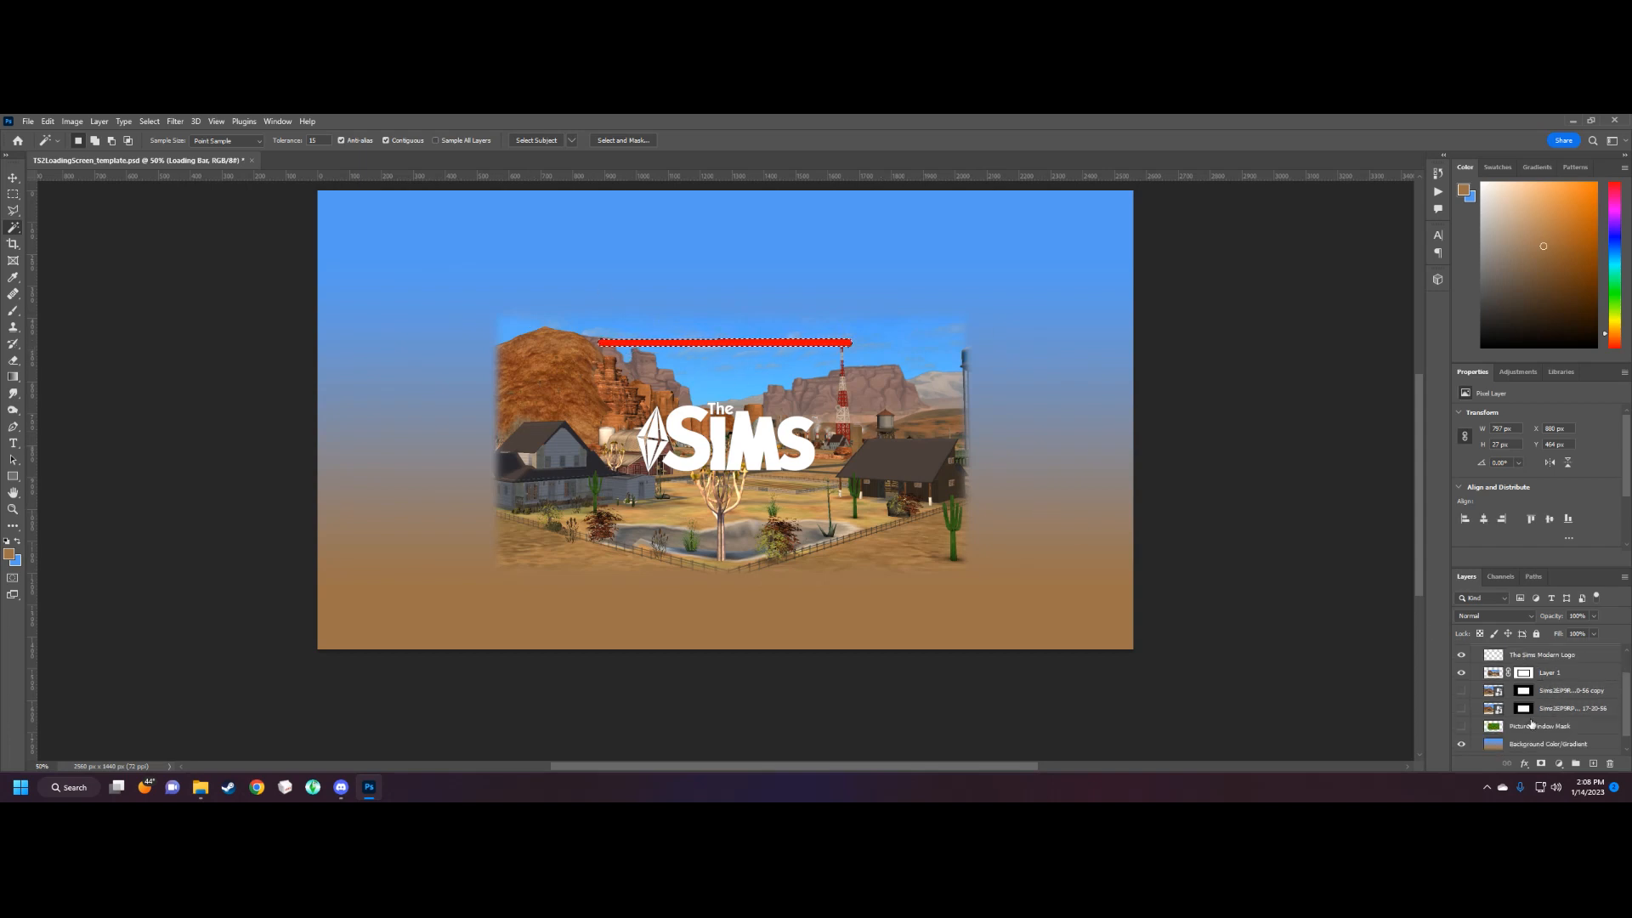
click(1497, 678)
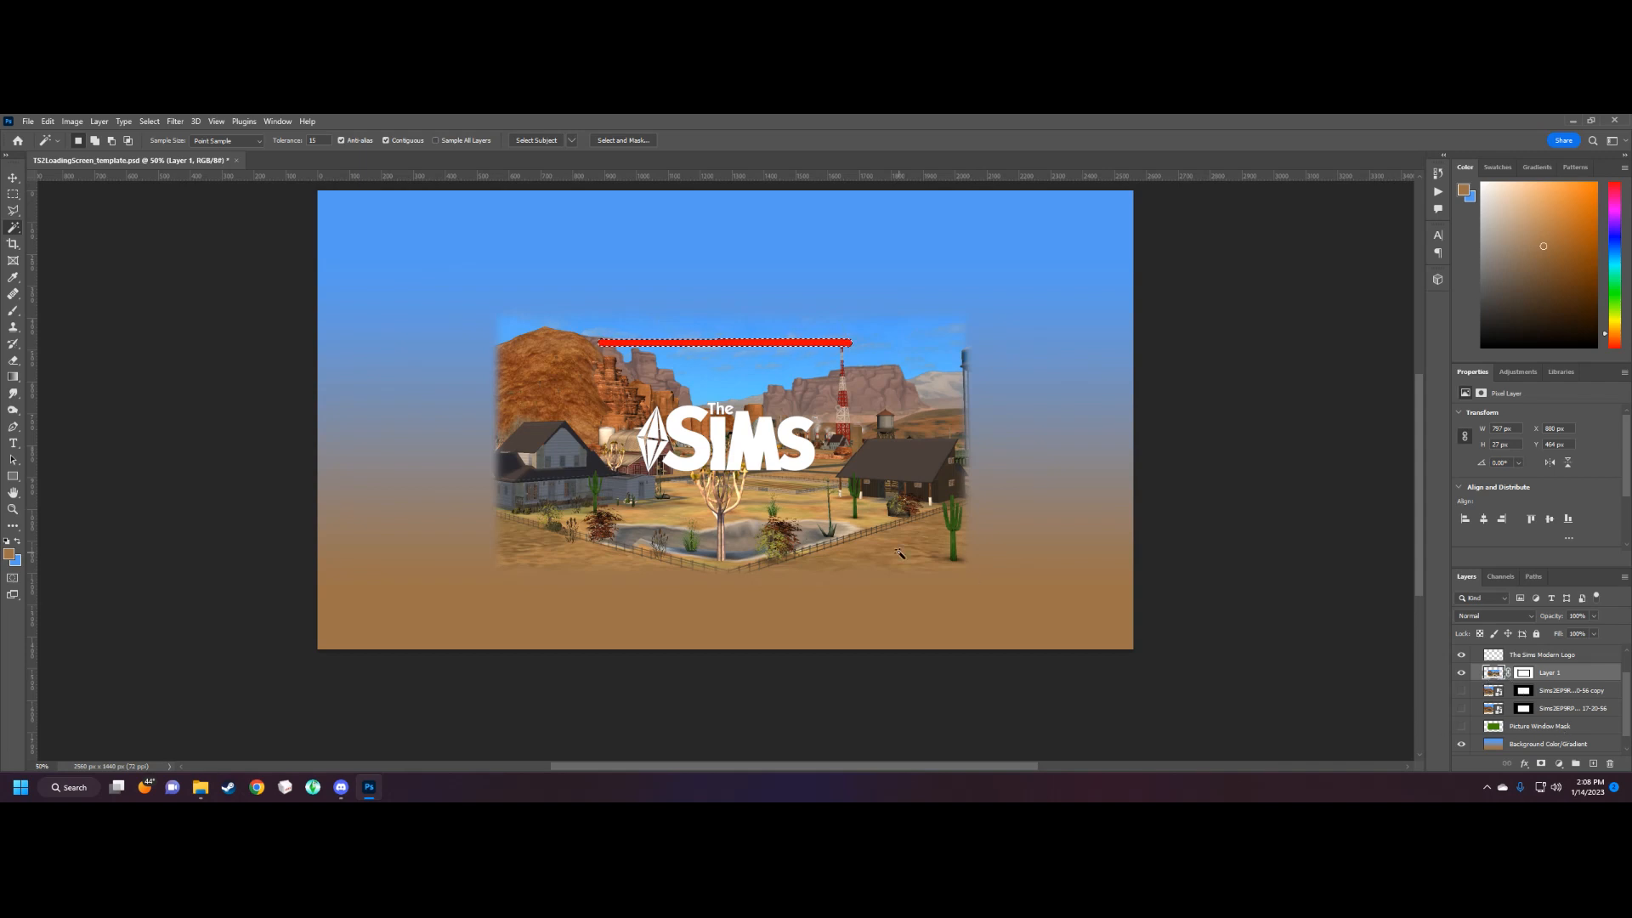
scroll(1546, 727, down, 1)
click(1546, 729)
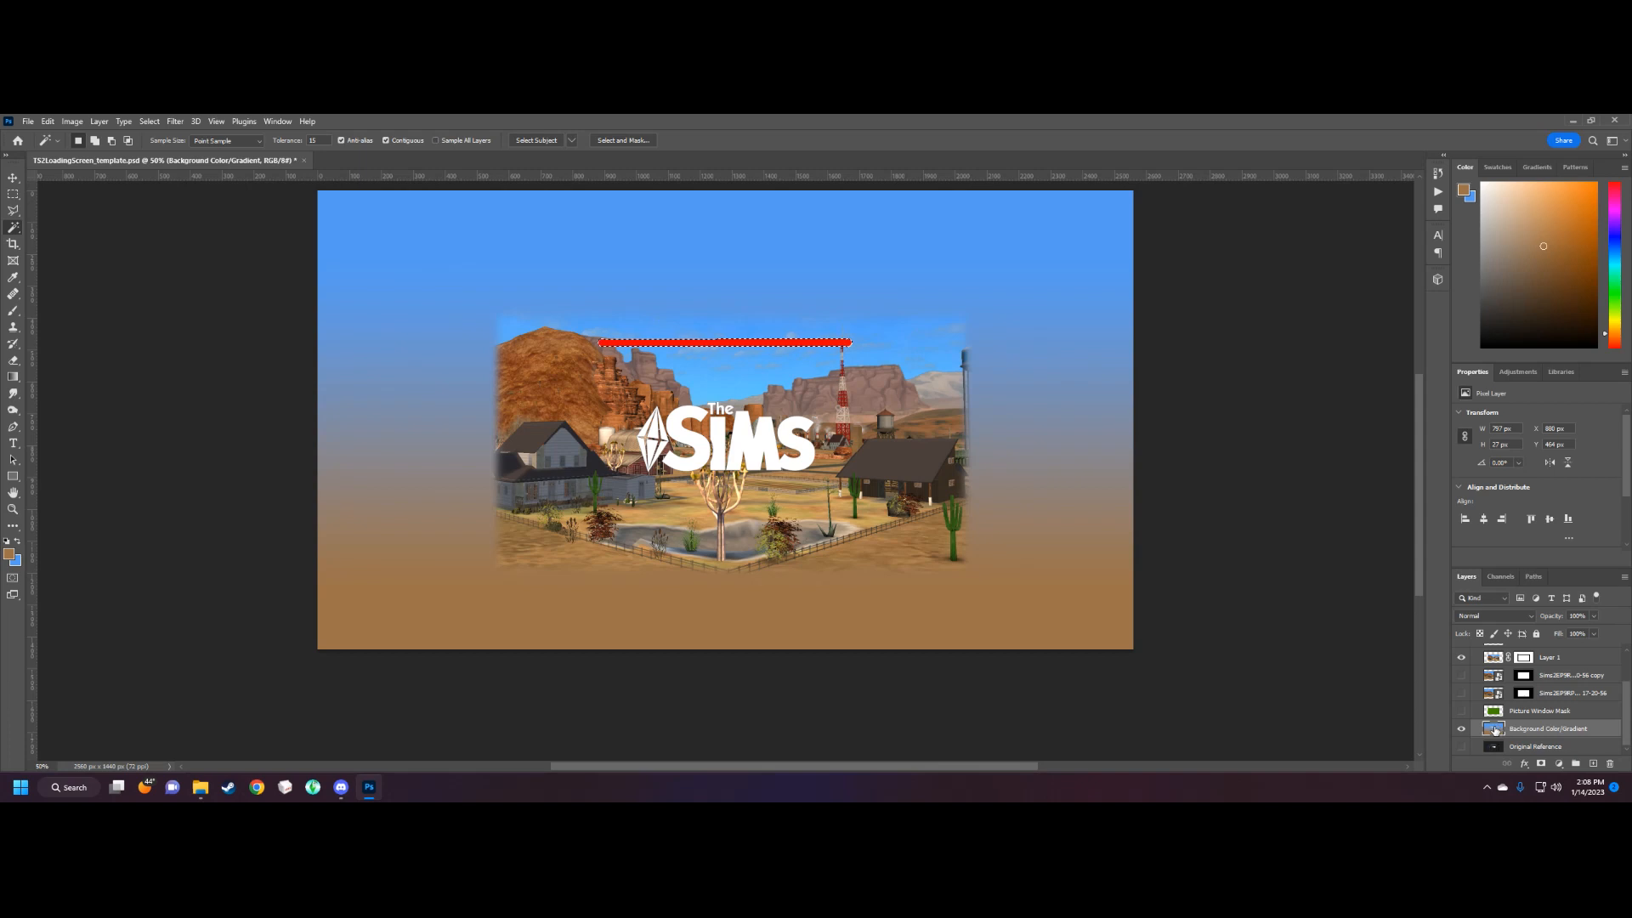
scroll(1496, 731, up, 3)
click(1462, 670)
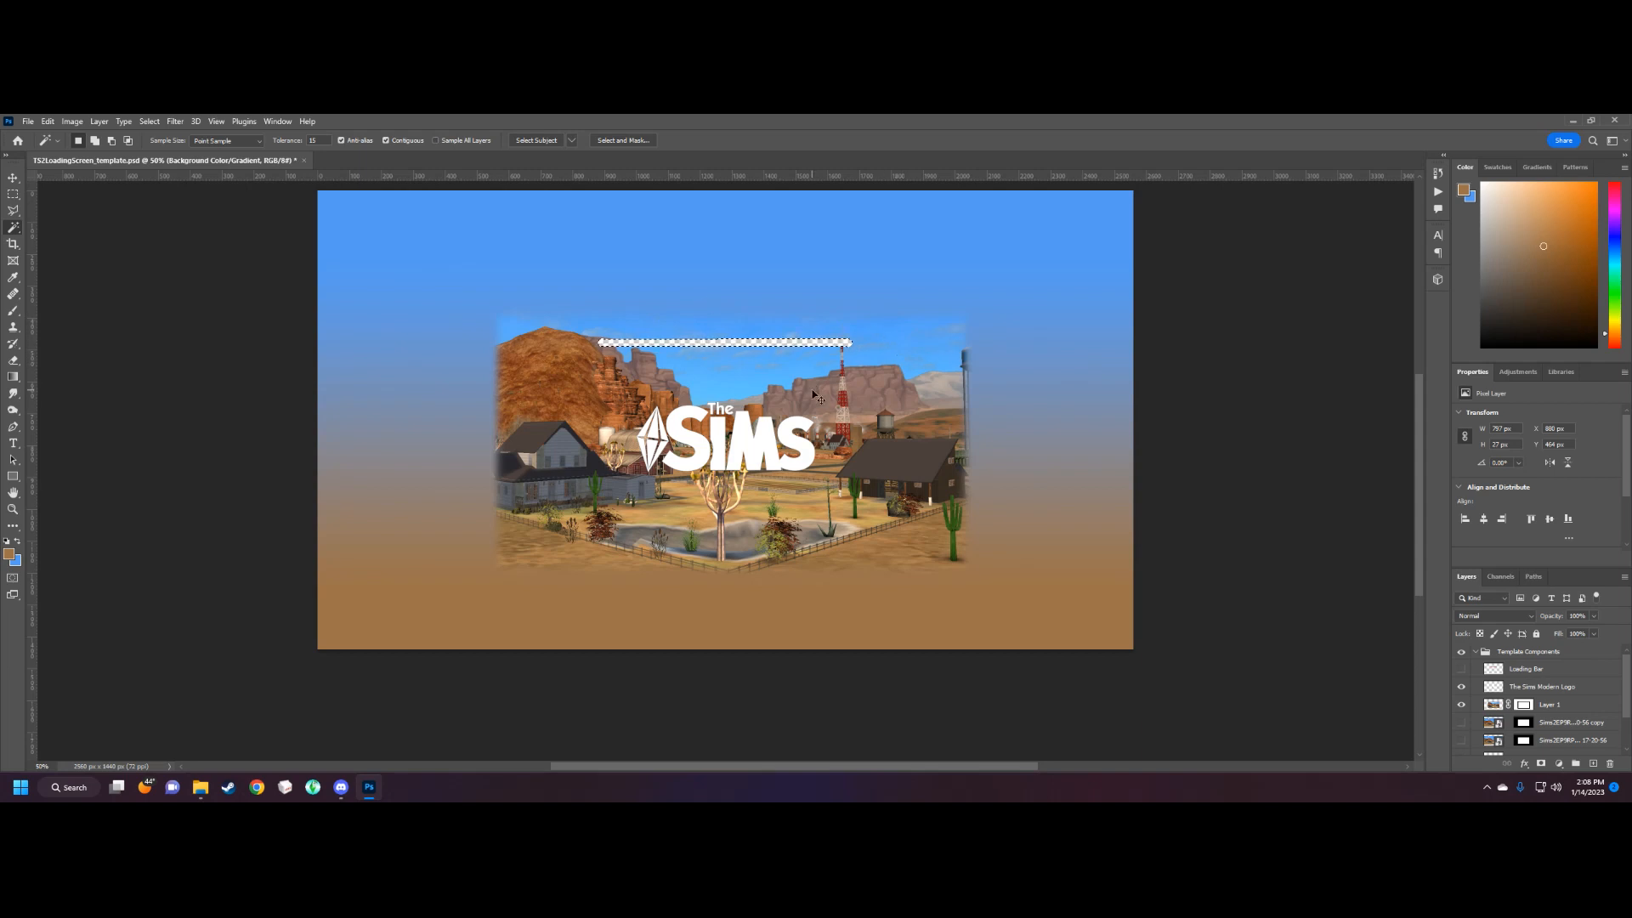
Show the Loading Bar layer to reselect the bar shape, and hide the layer again.
click(1462, 670)
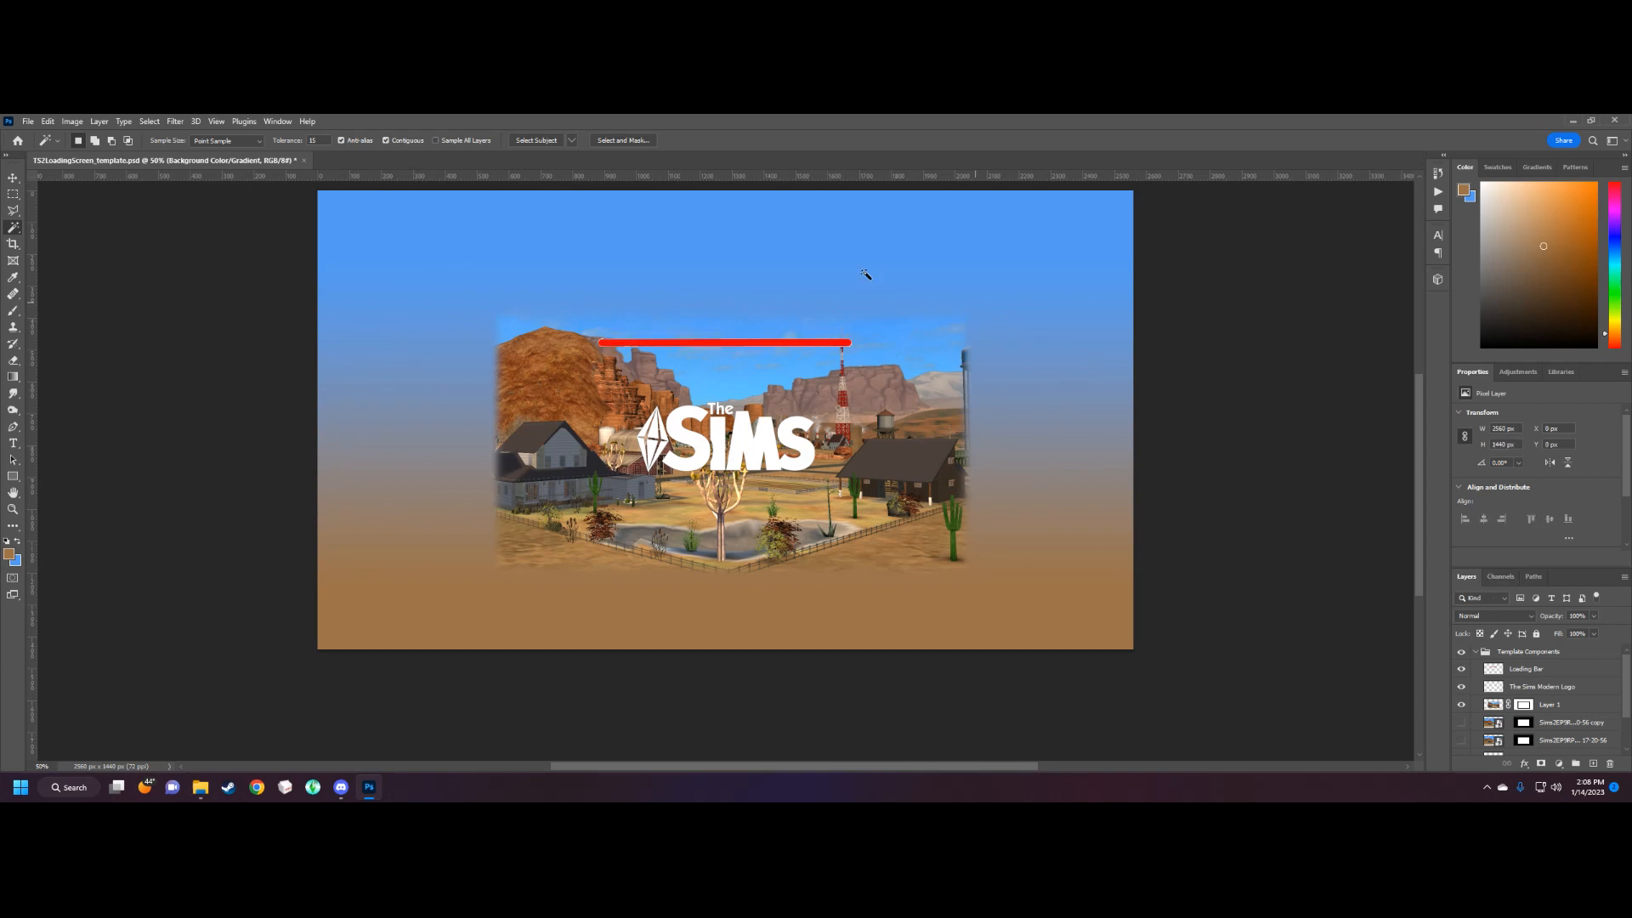
click(791, 344)
click(1462, 669)
scroll(1530, 710, down, 2)
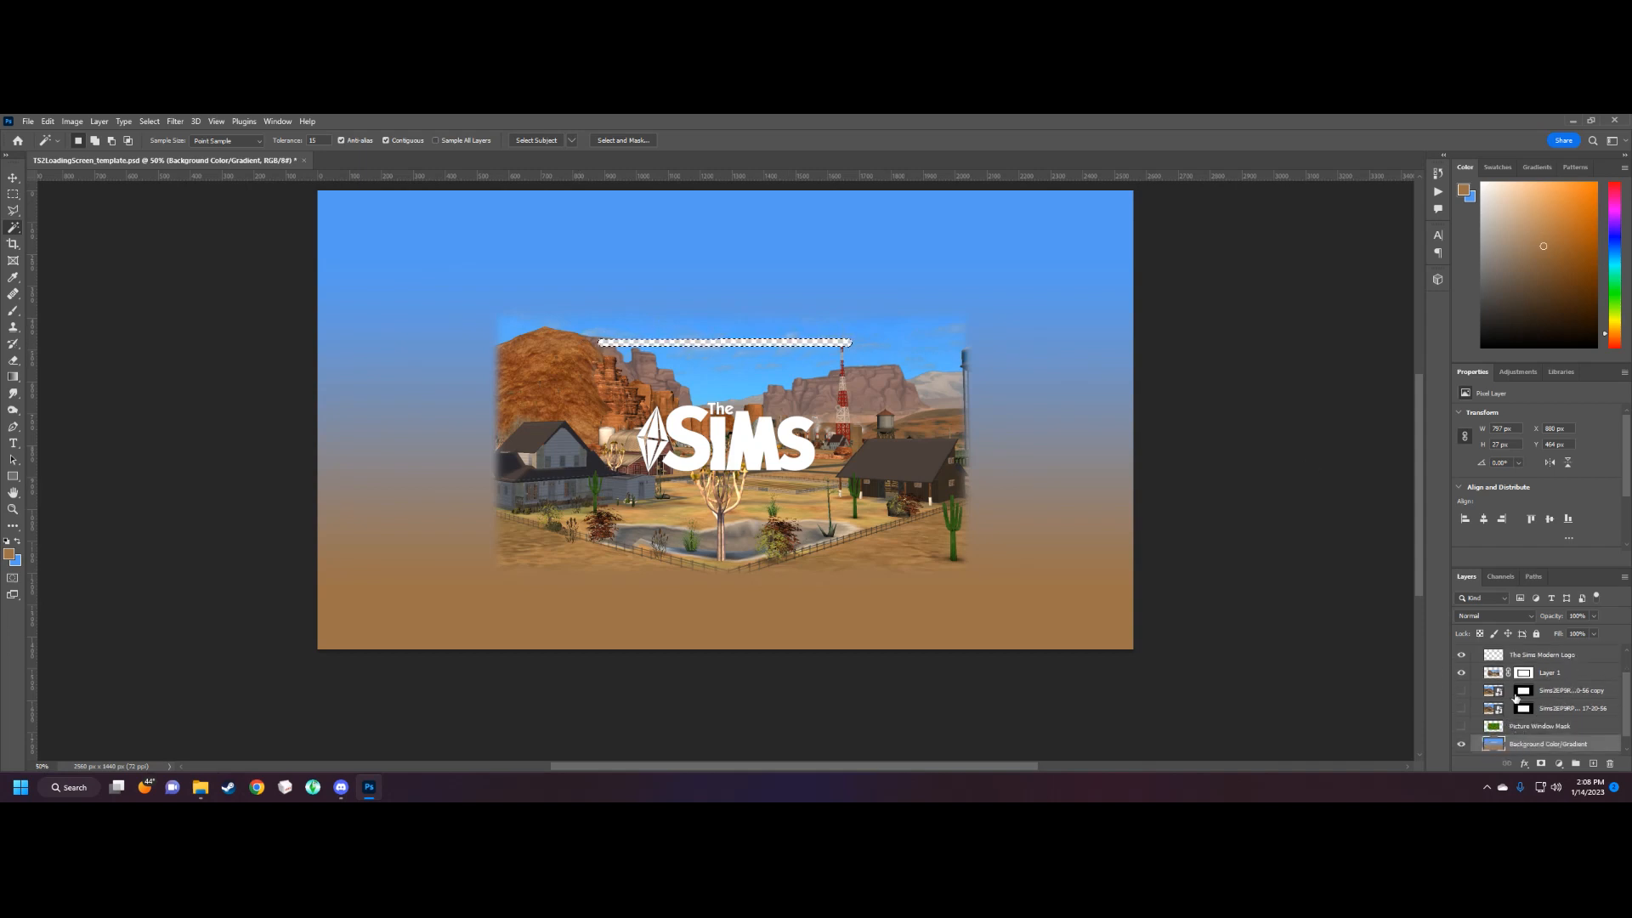
Try the Magic Wand on the canvas with Layer 1 and the Background Color/Gradient layer selected together.
click(1492, 677)
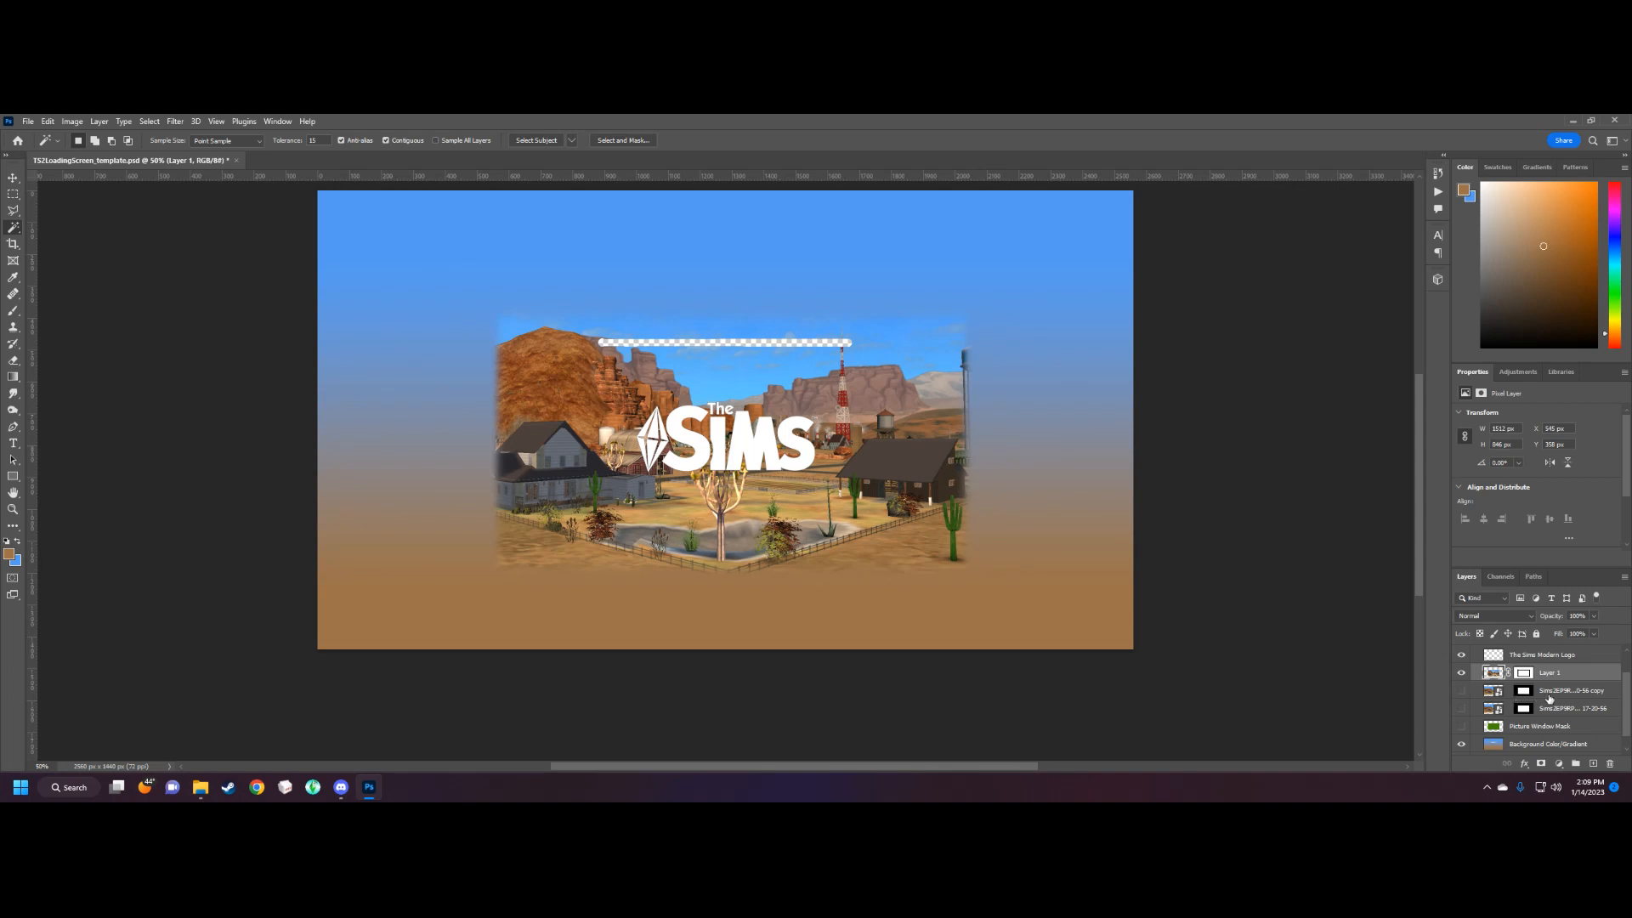
ctrl+click(1530, 690)
click(1536, 745)
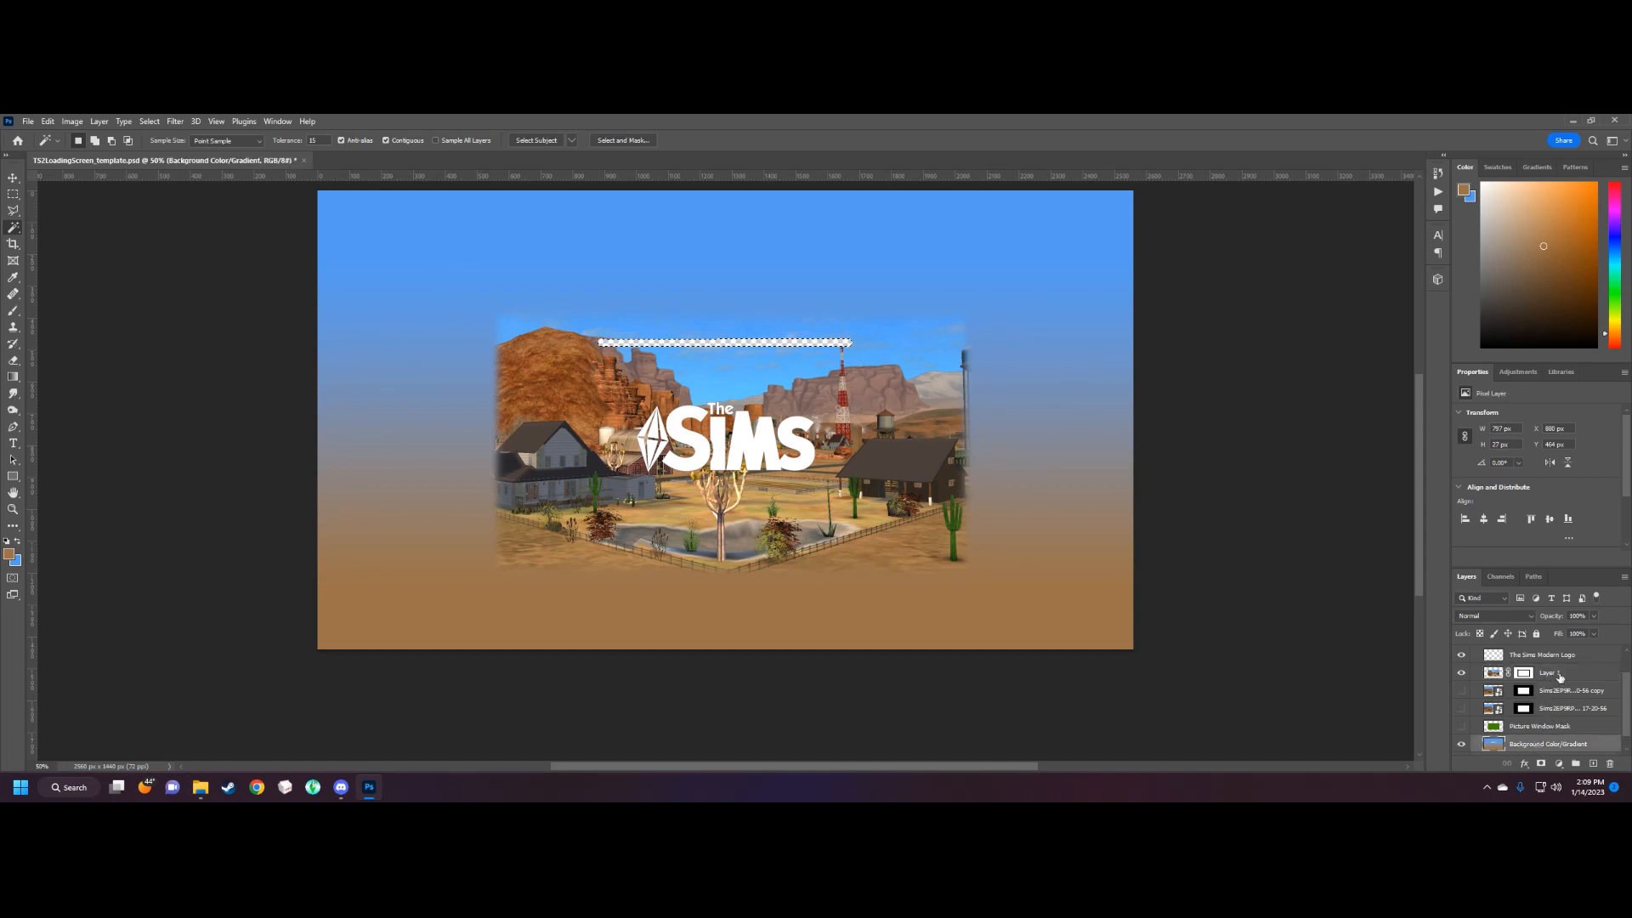
click(1560, 676)
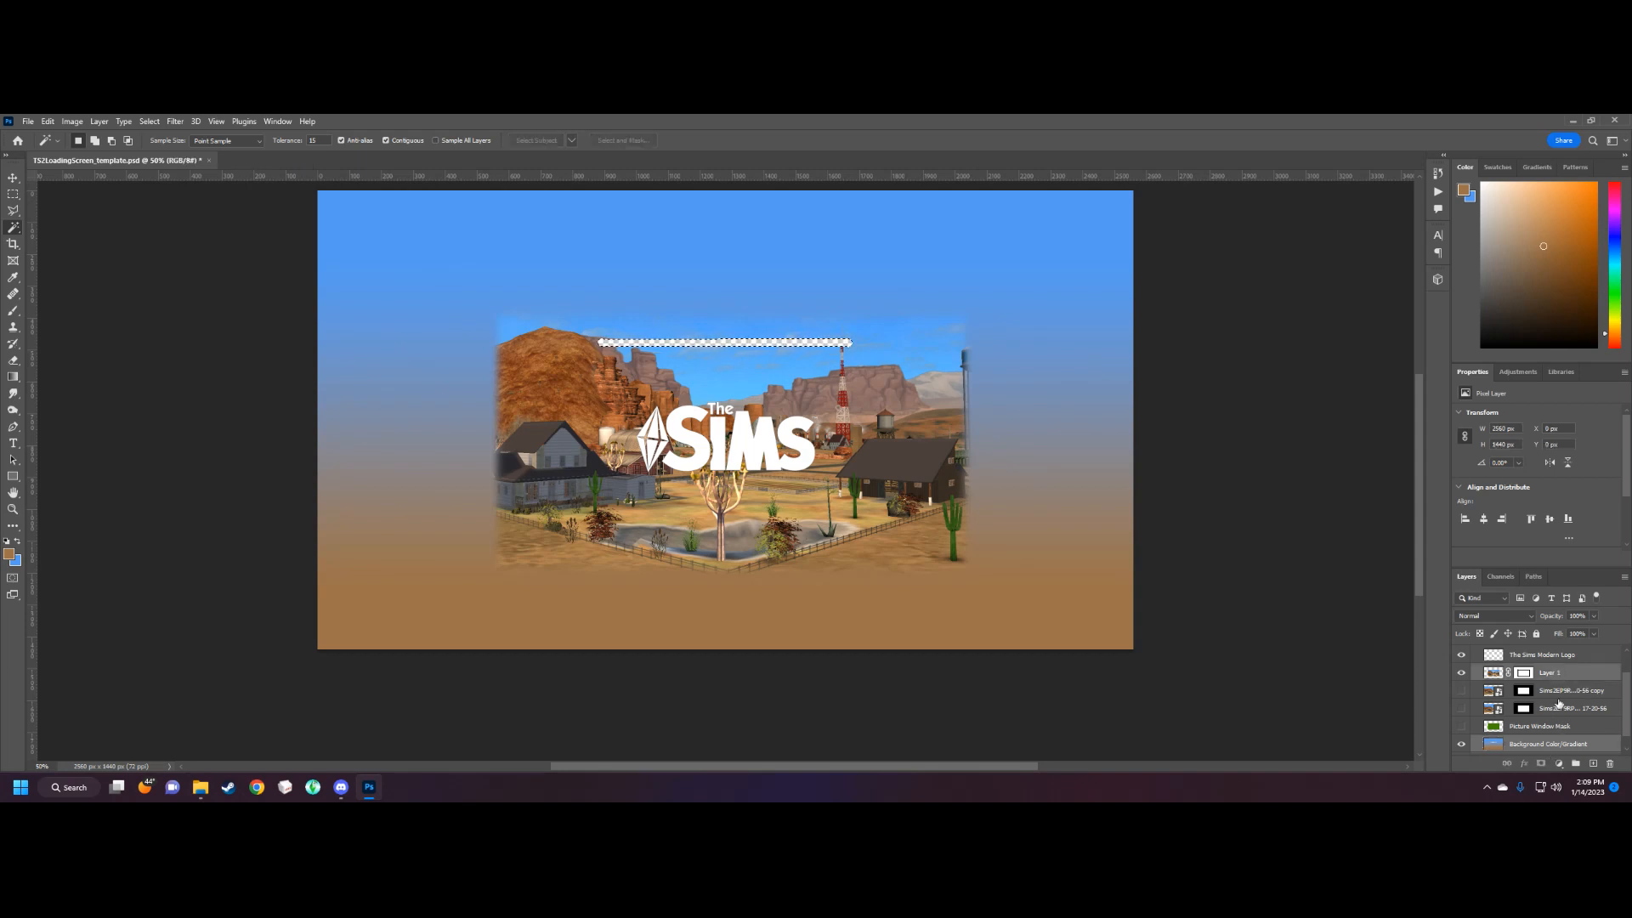
click(947, 326)
key(Return)
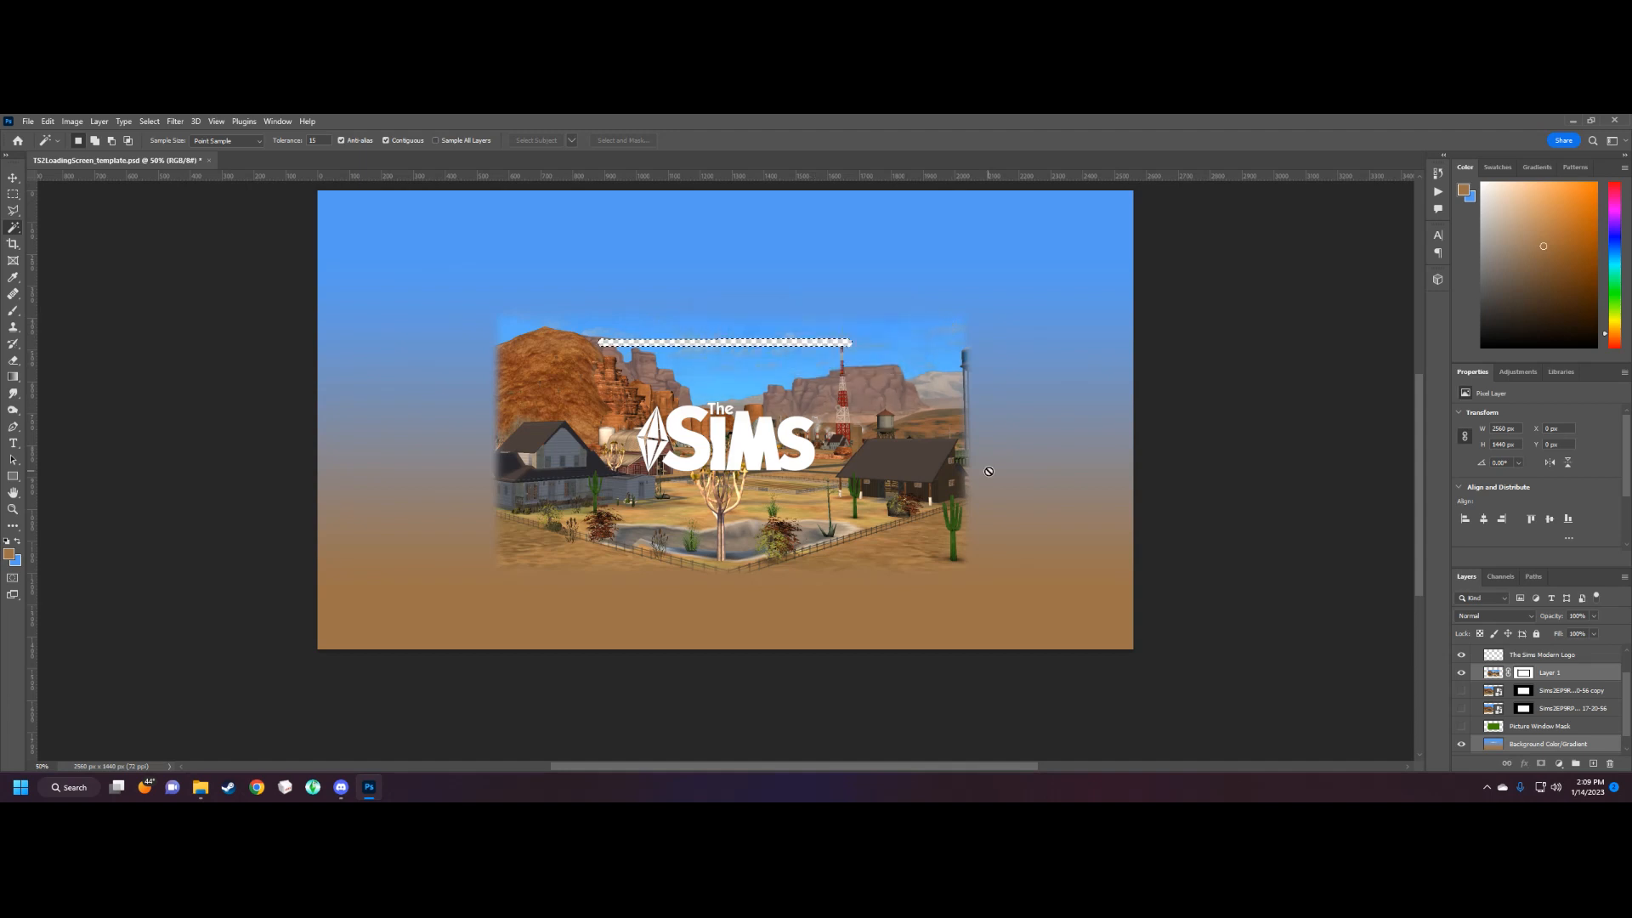
Load Layer 1's picture outline as a selection and clear it.
ctrl+click(1496, 676)
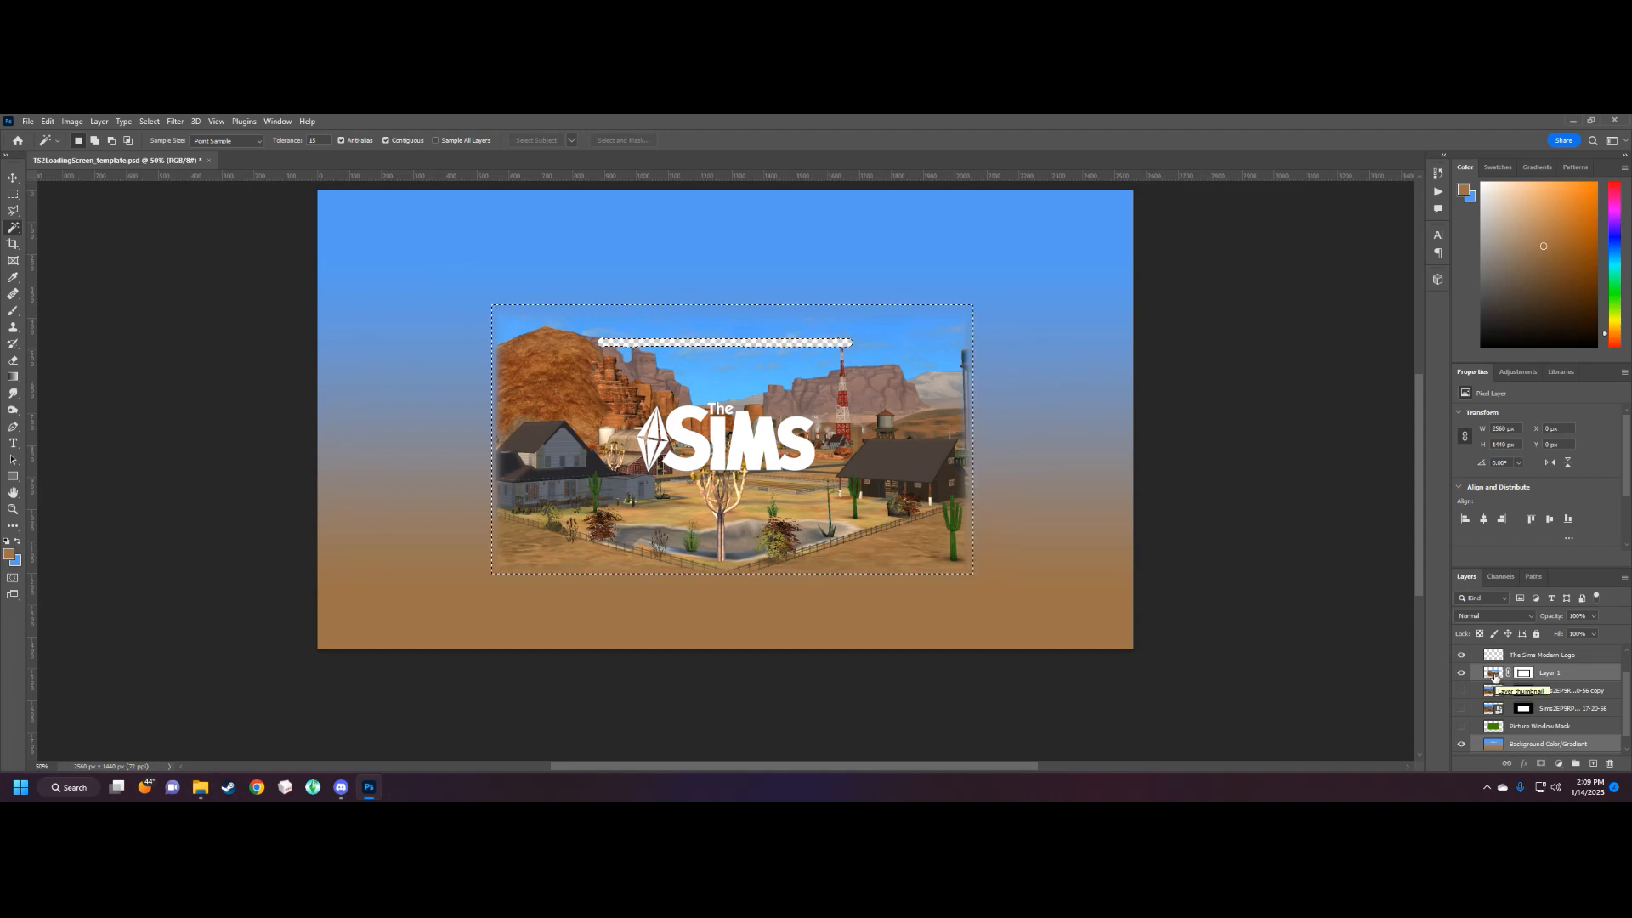
key(ctrl+d)
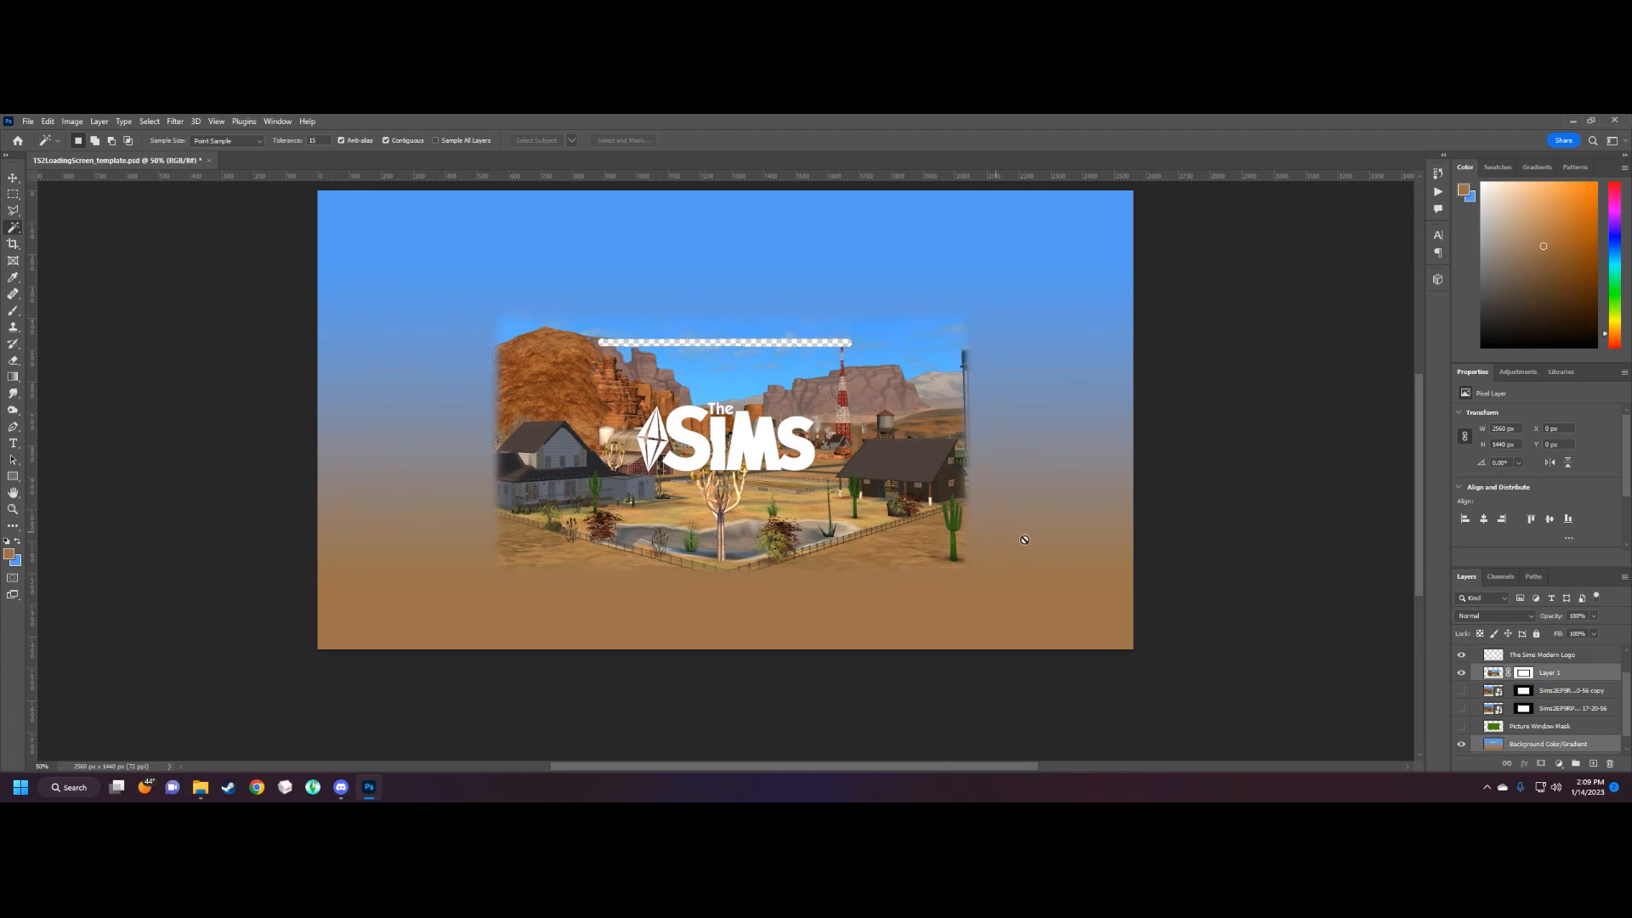
Show the Loading Bar layer and load its bar shape as a selection from the layer's contents.
scroll(1622, 753, up, 2)
click(1534, 670)
click(1462, 670)
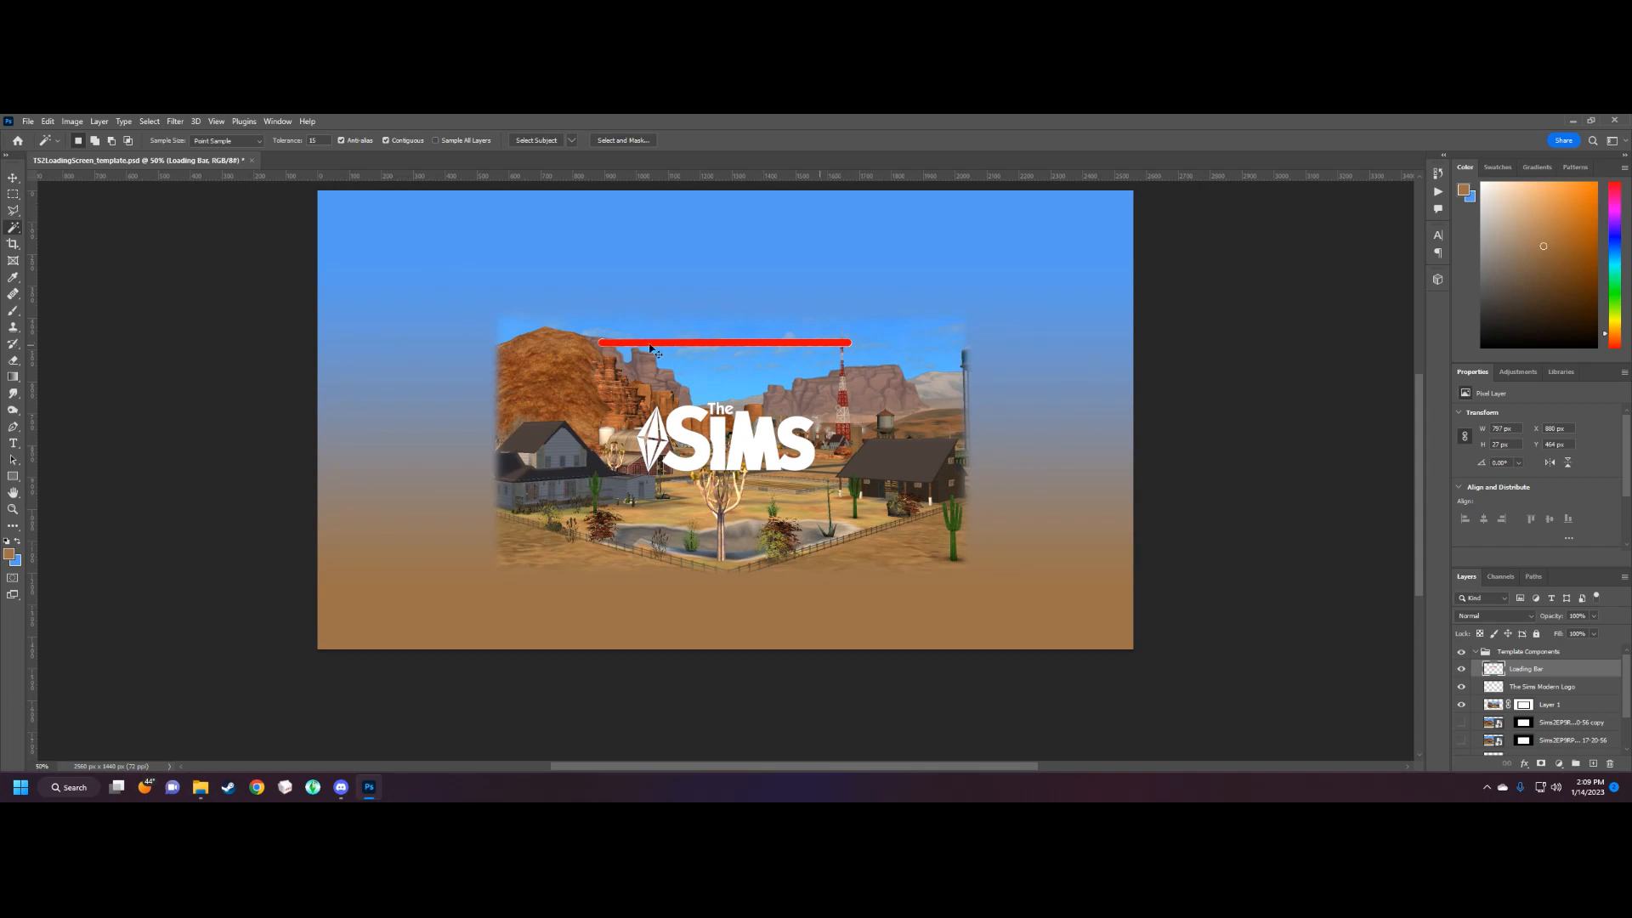
ctrl+click(784, 366)
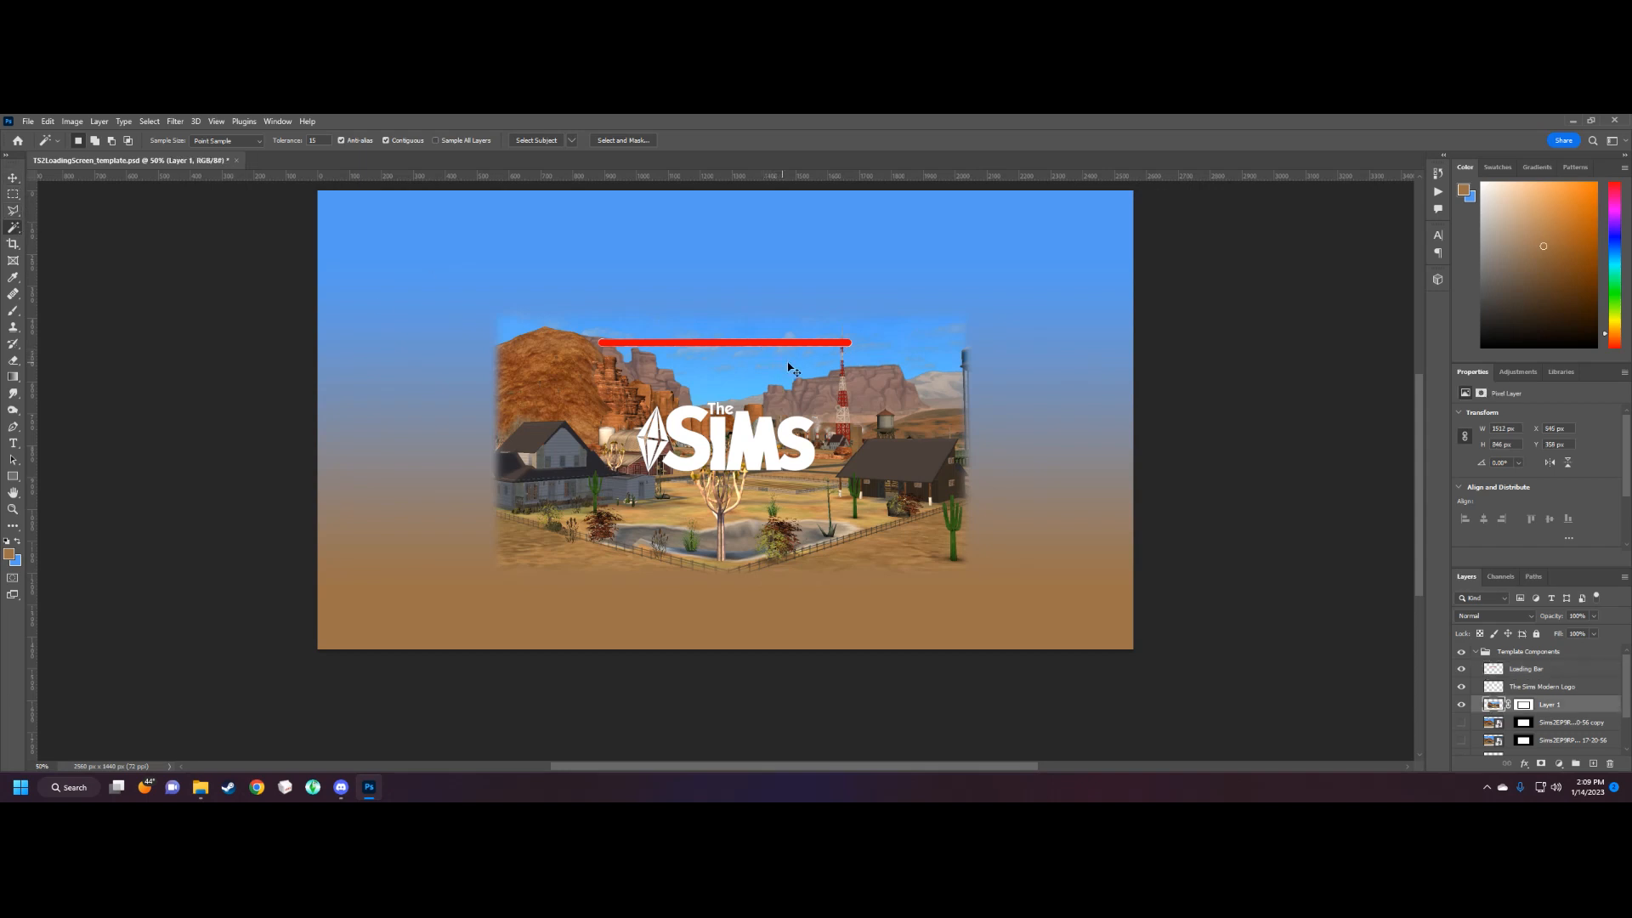
ctrl+click(1493, 669)
click(1526, 671)
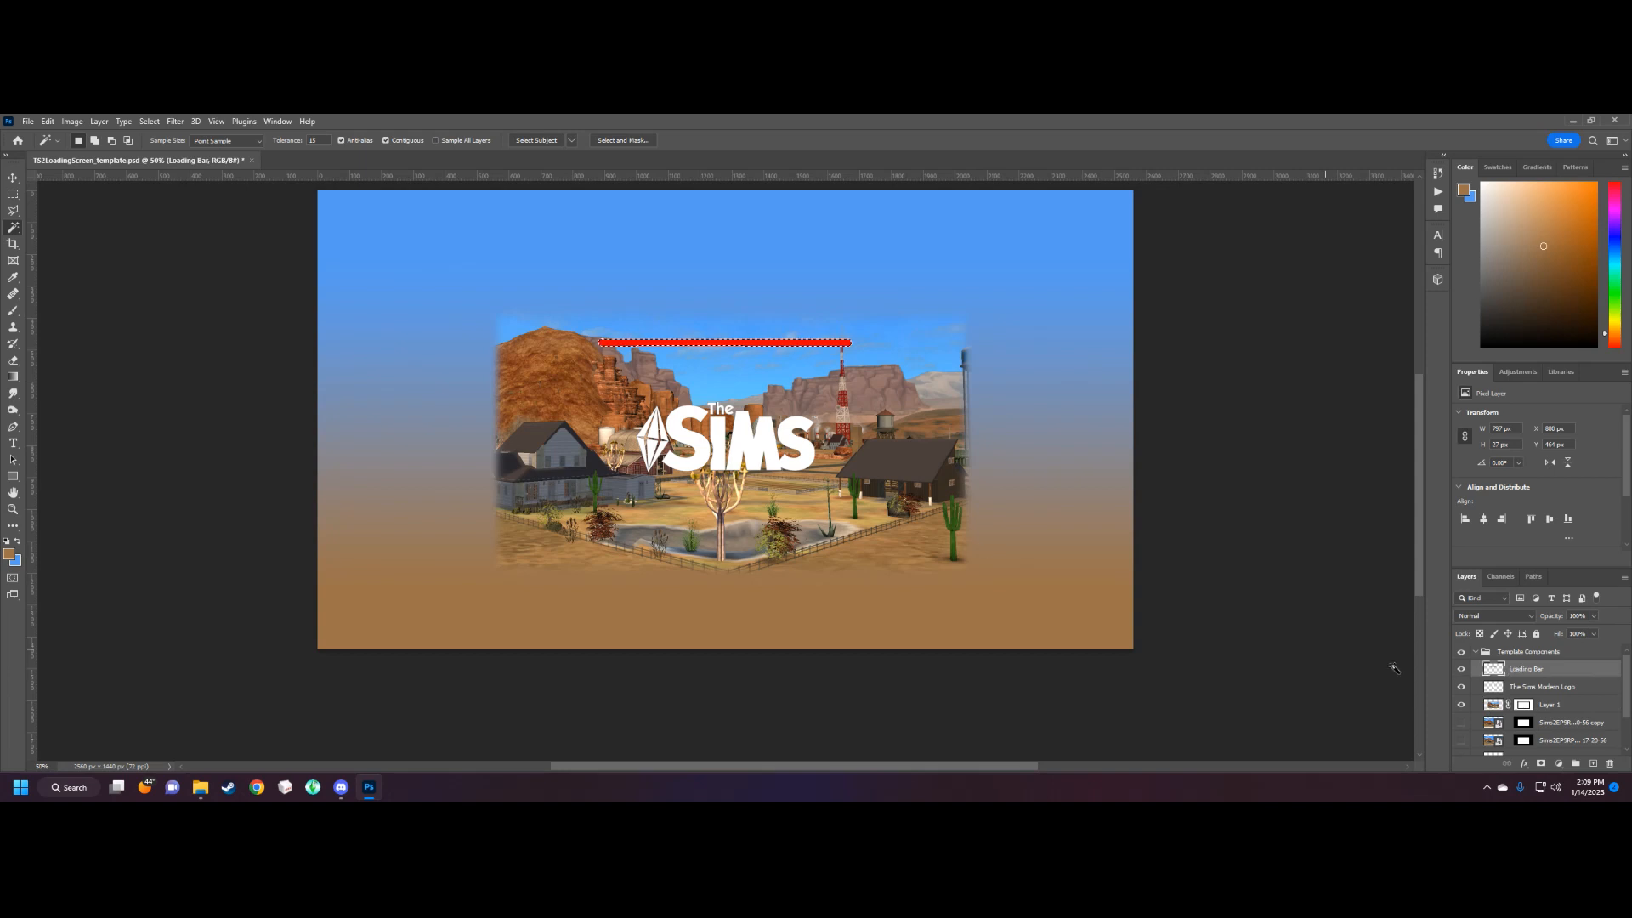
Clear the bar selection and hide the Loading Bar layer so the transparent cutout shows through.
key(ctrl+d)
scroll(1463, 668, down, 2)
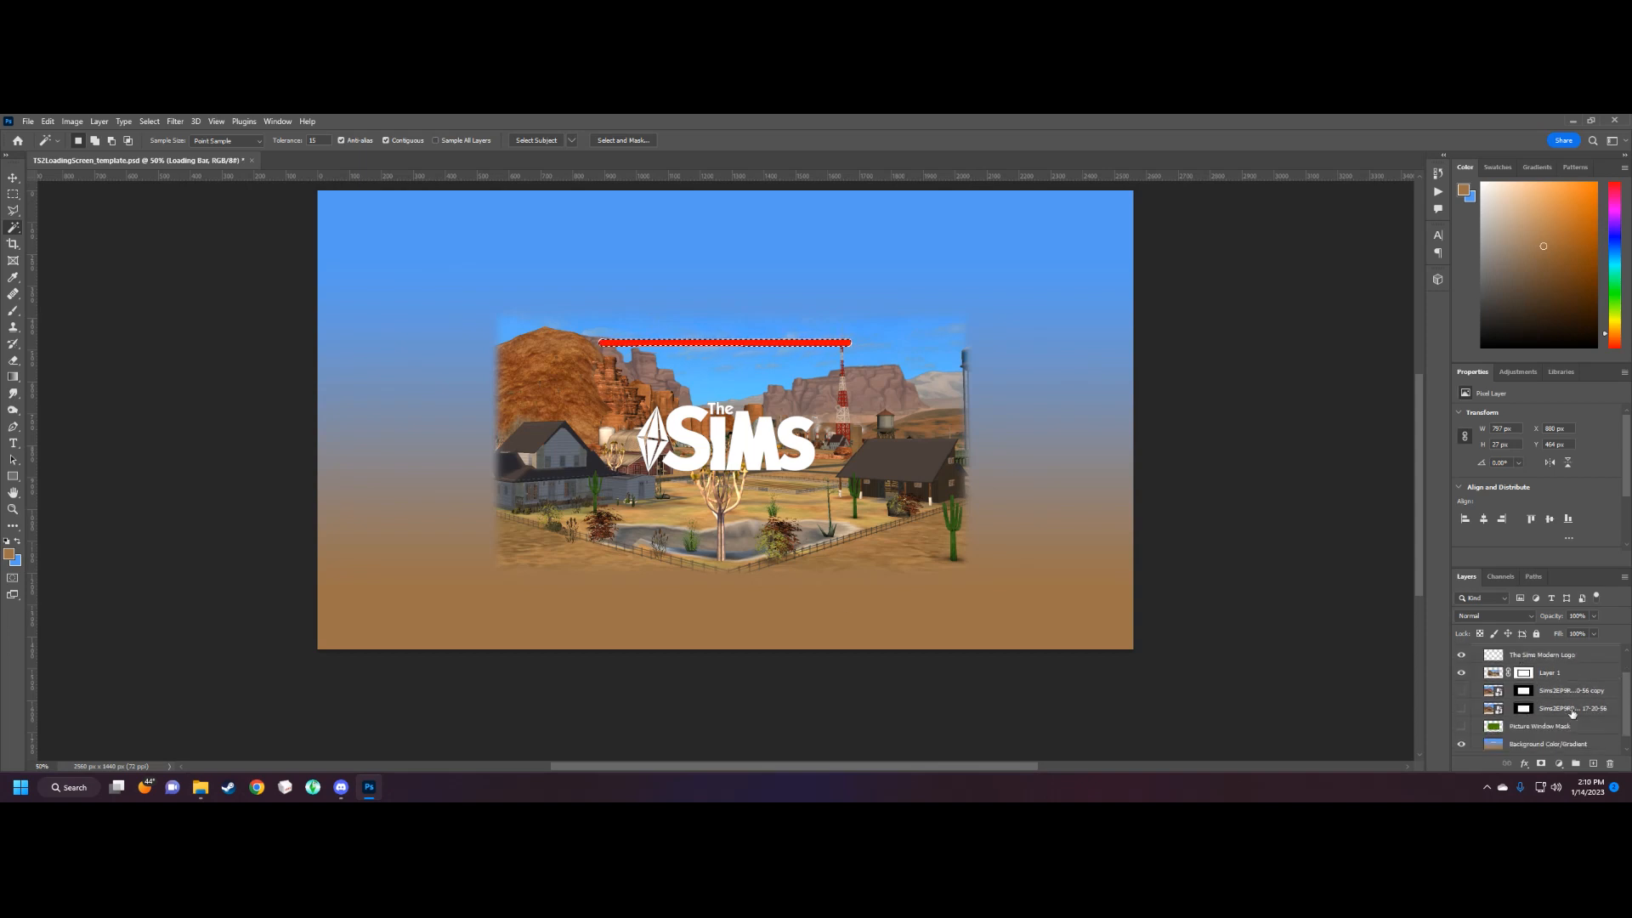
scroll(1471, 667, up, 2)
click(1462, 669)
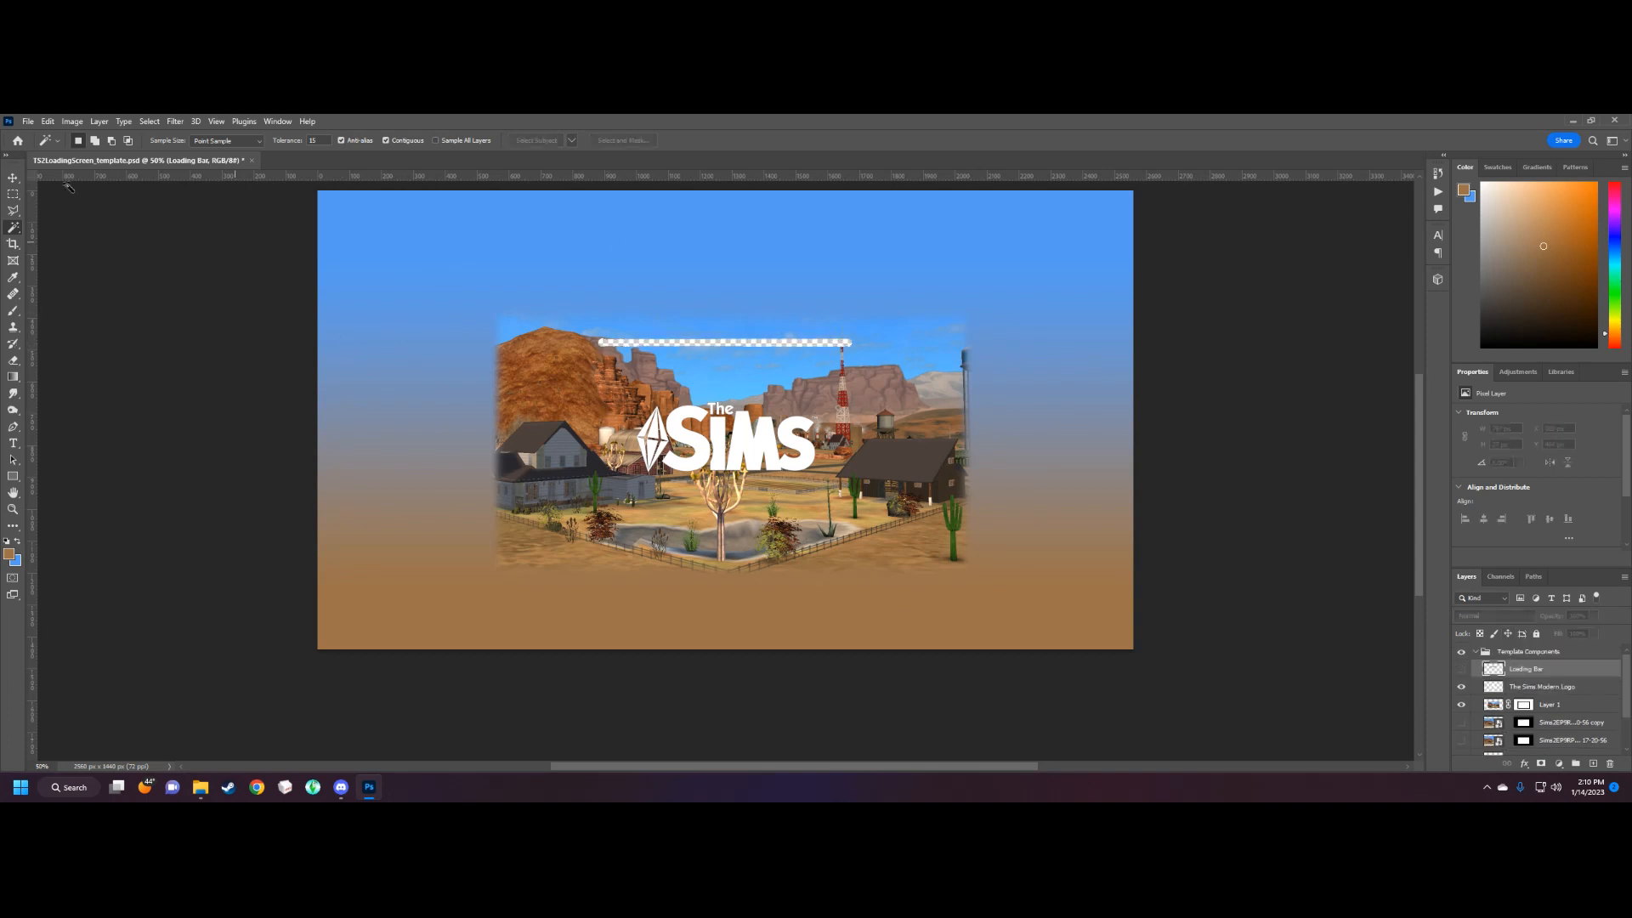
Open the Export As settings for the loading screen and set the file format to PNG.
click(28, 122)
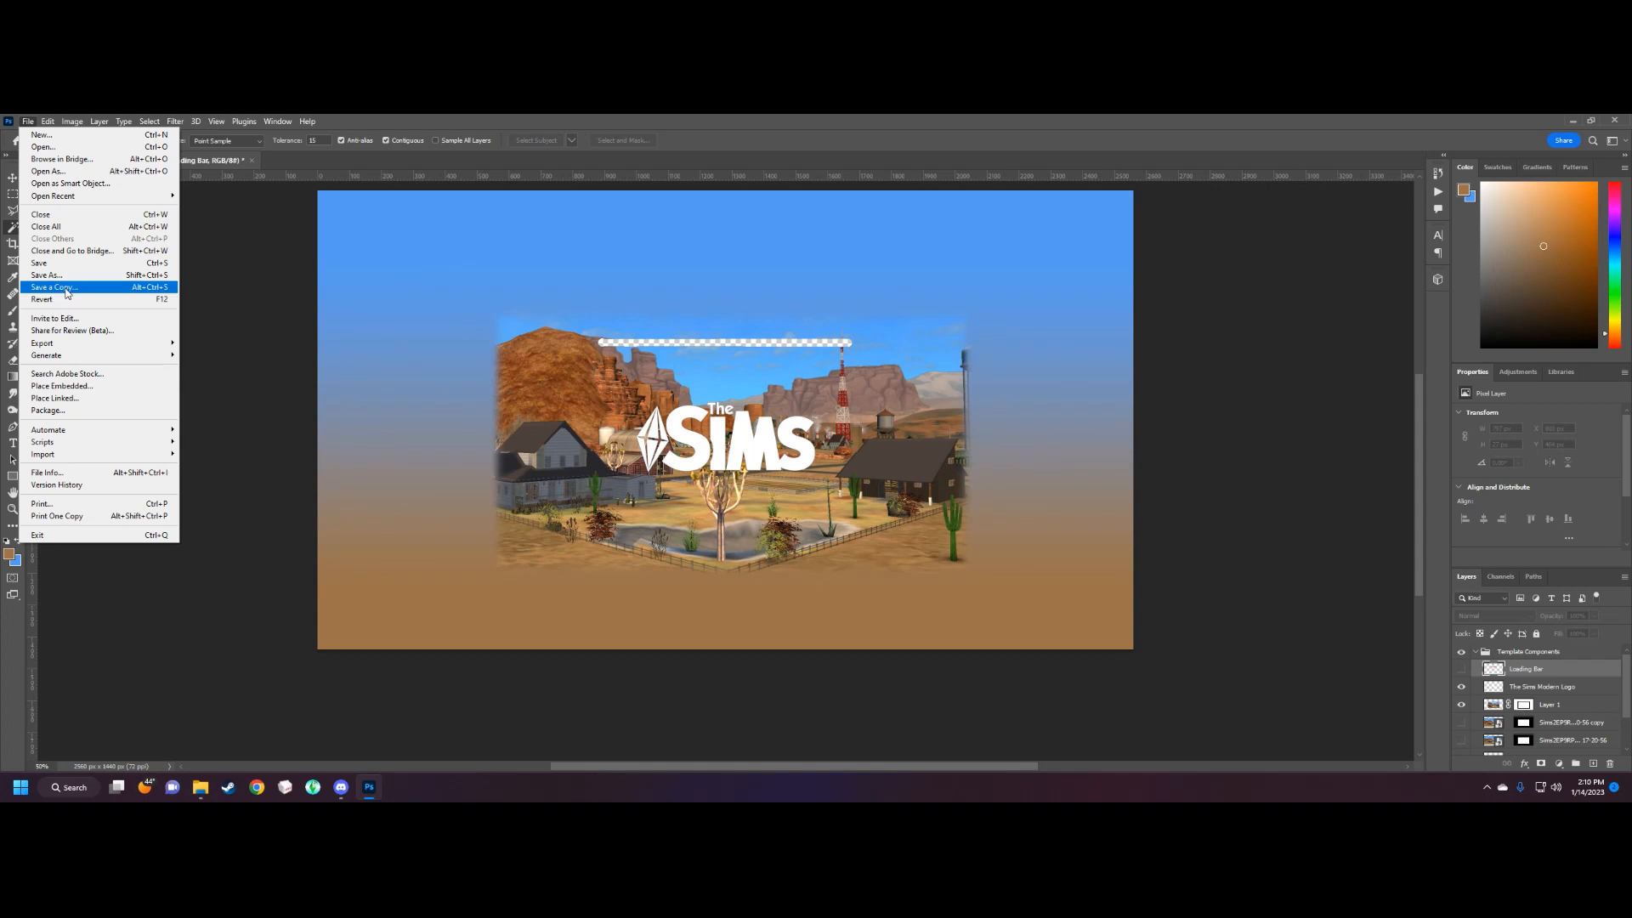
mouse_move(66, 343)
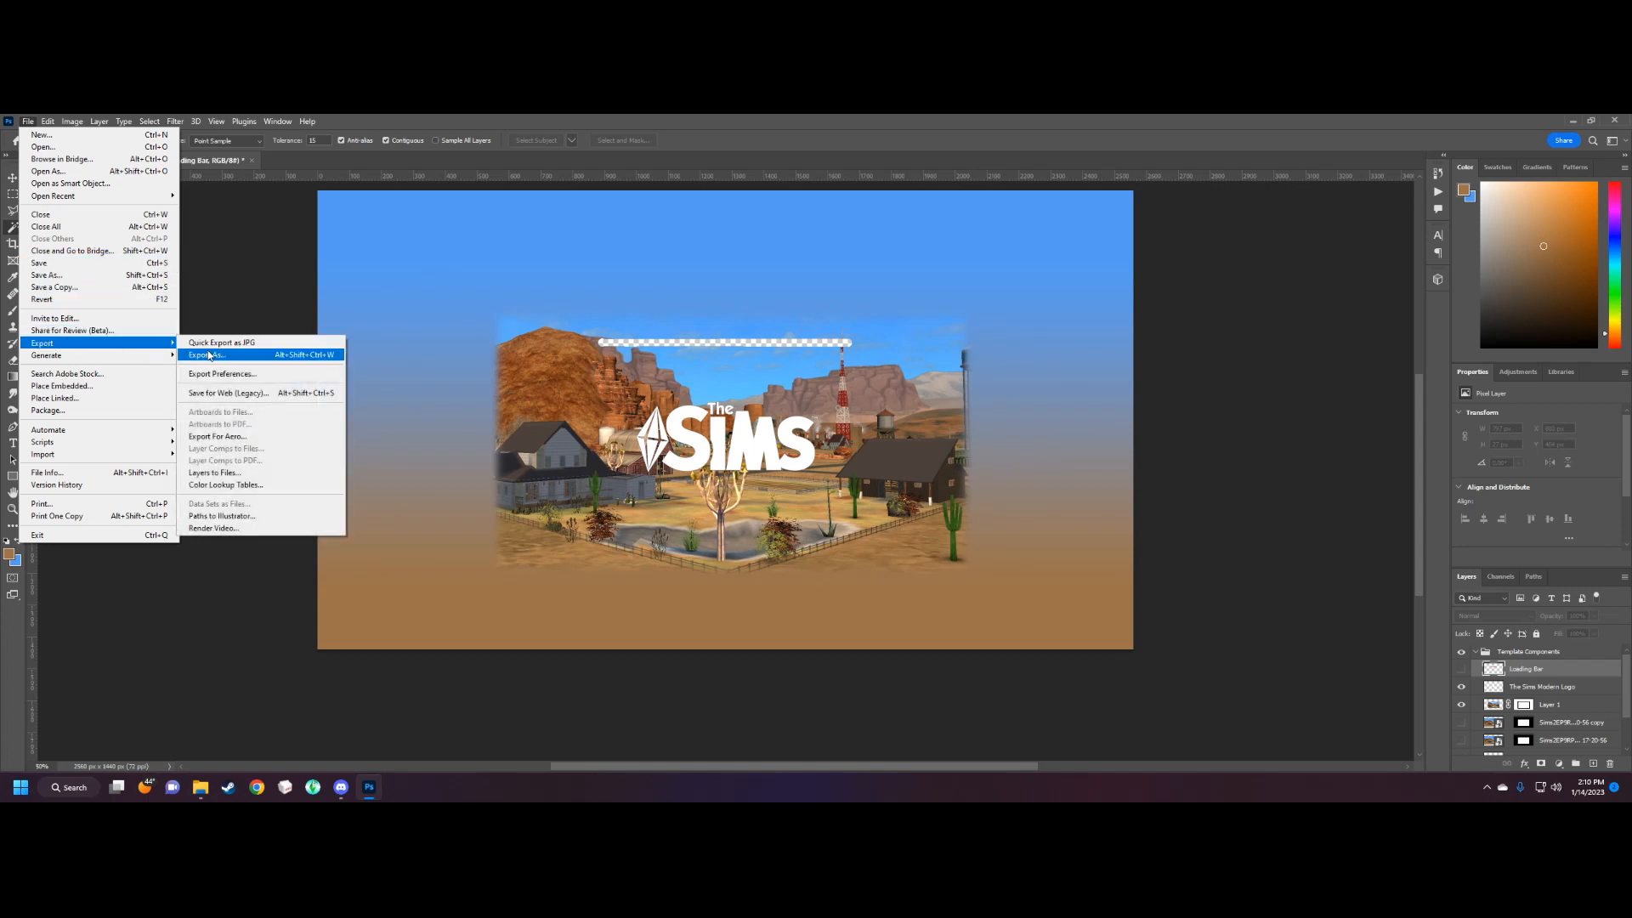
click(210, 354)
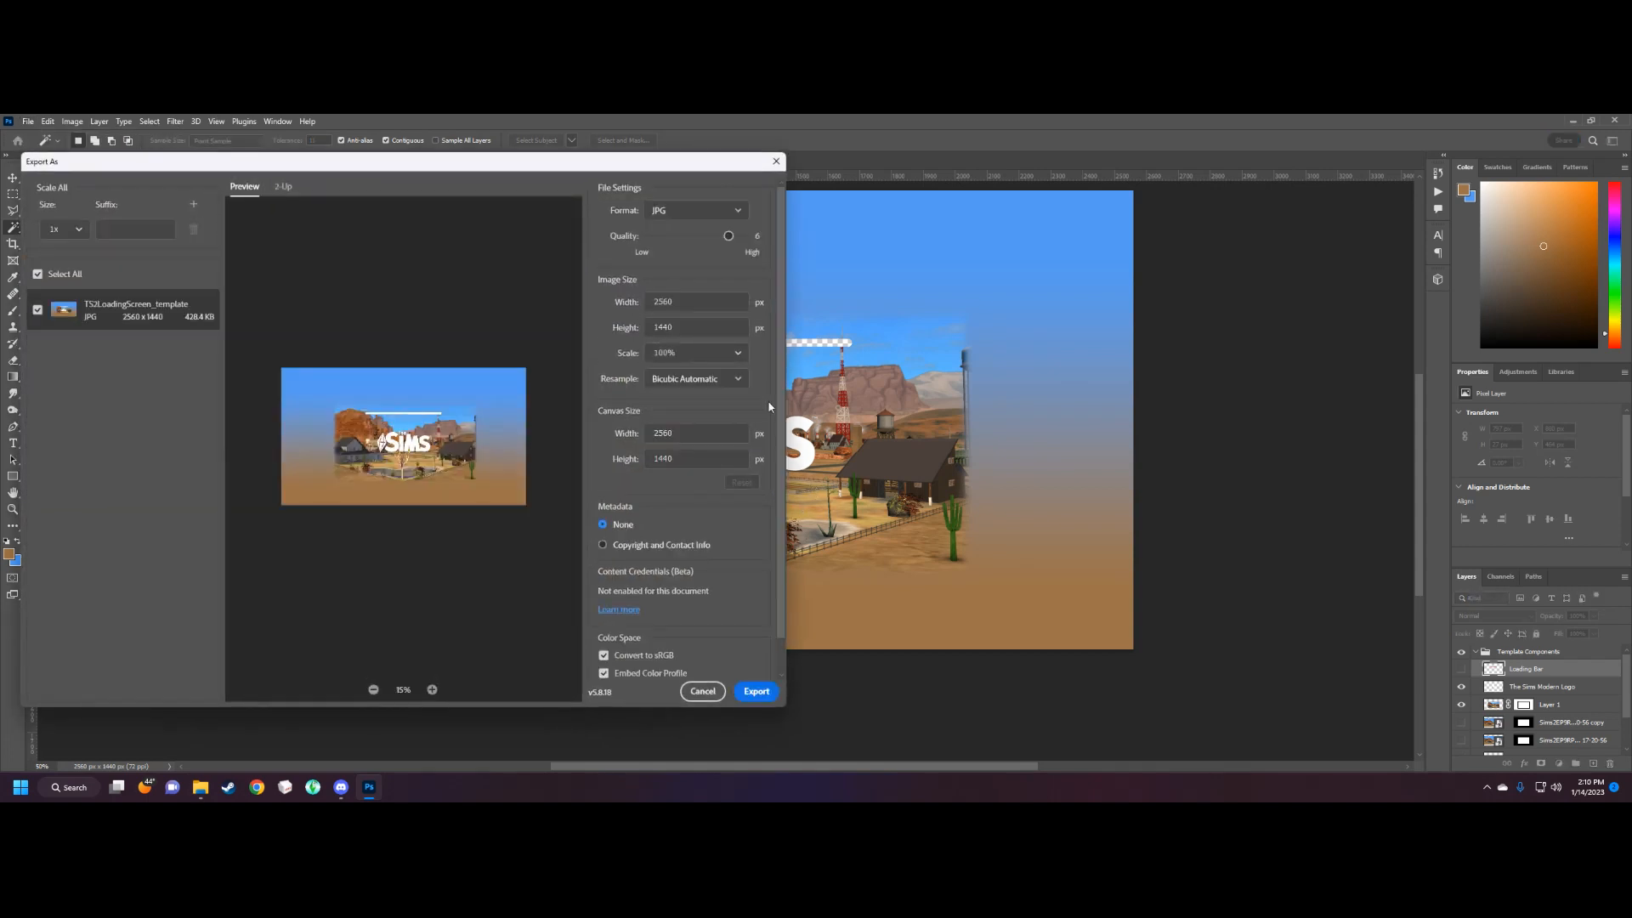
click(660, 216)
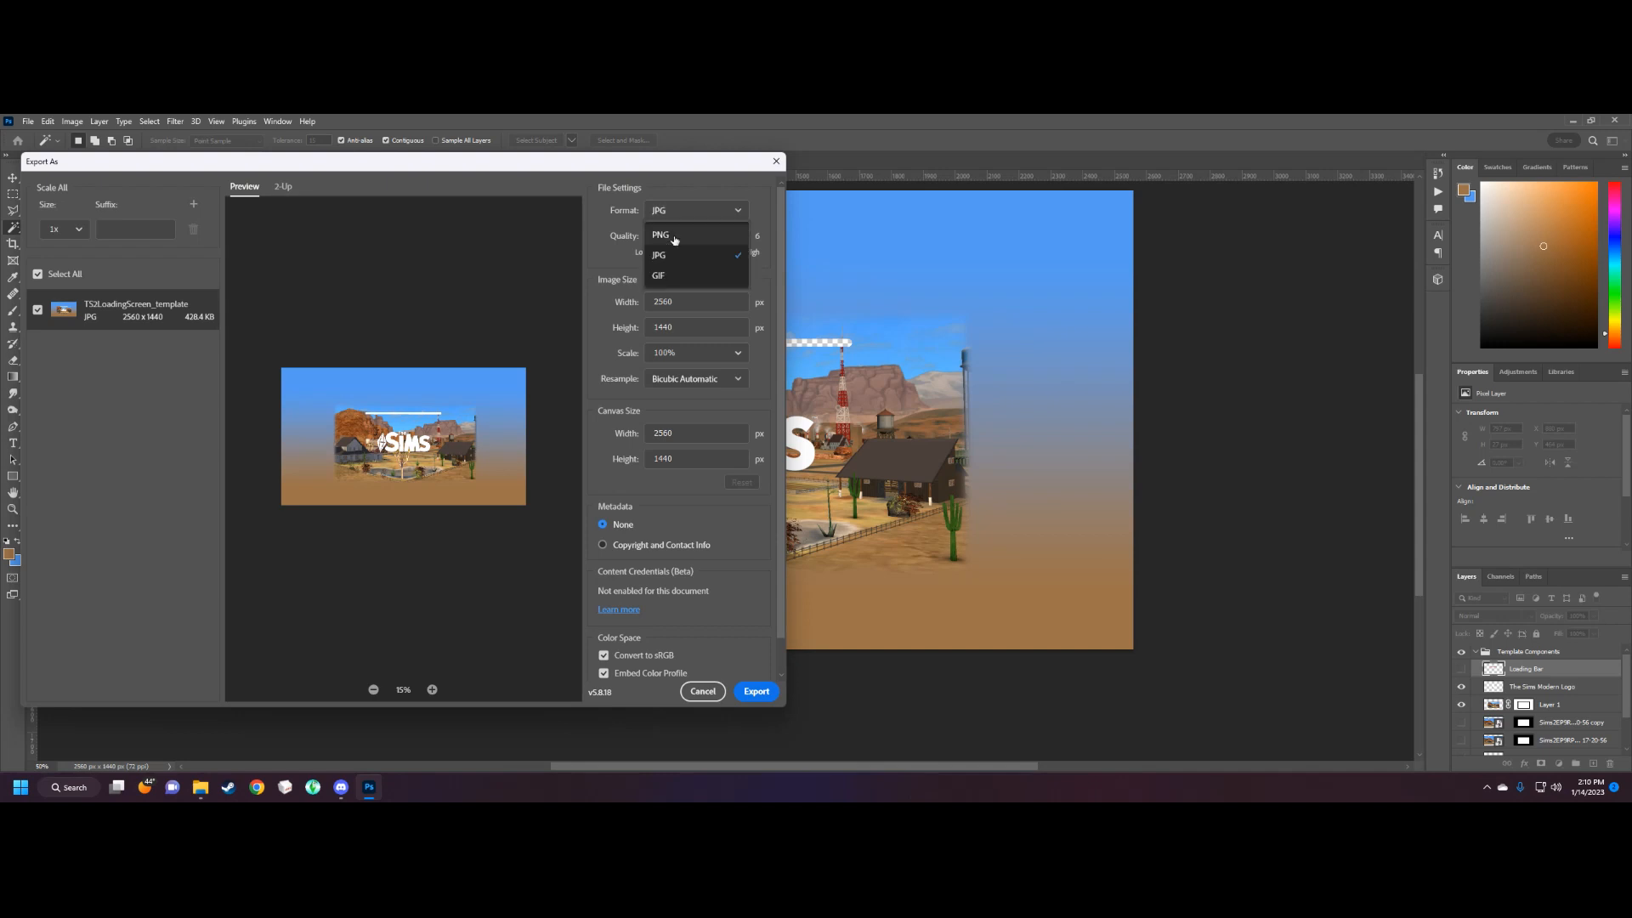
click(672, 228)
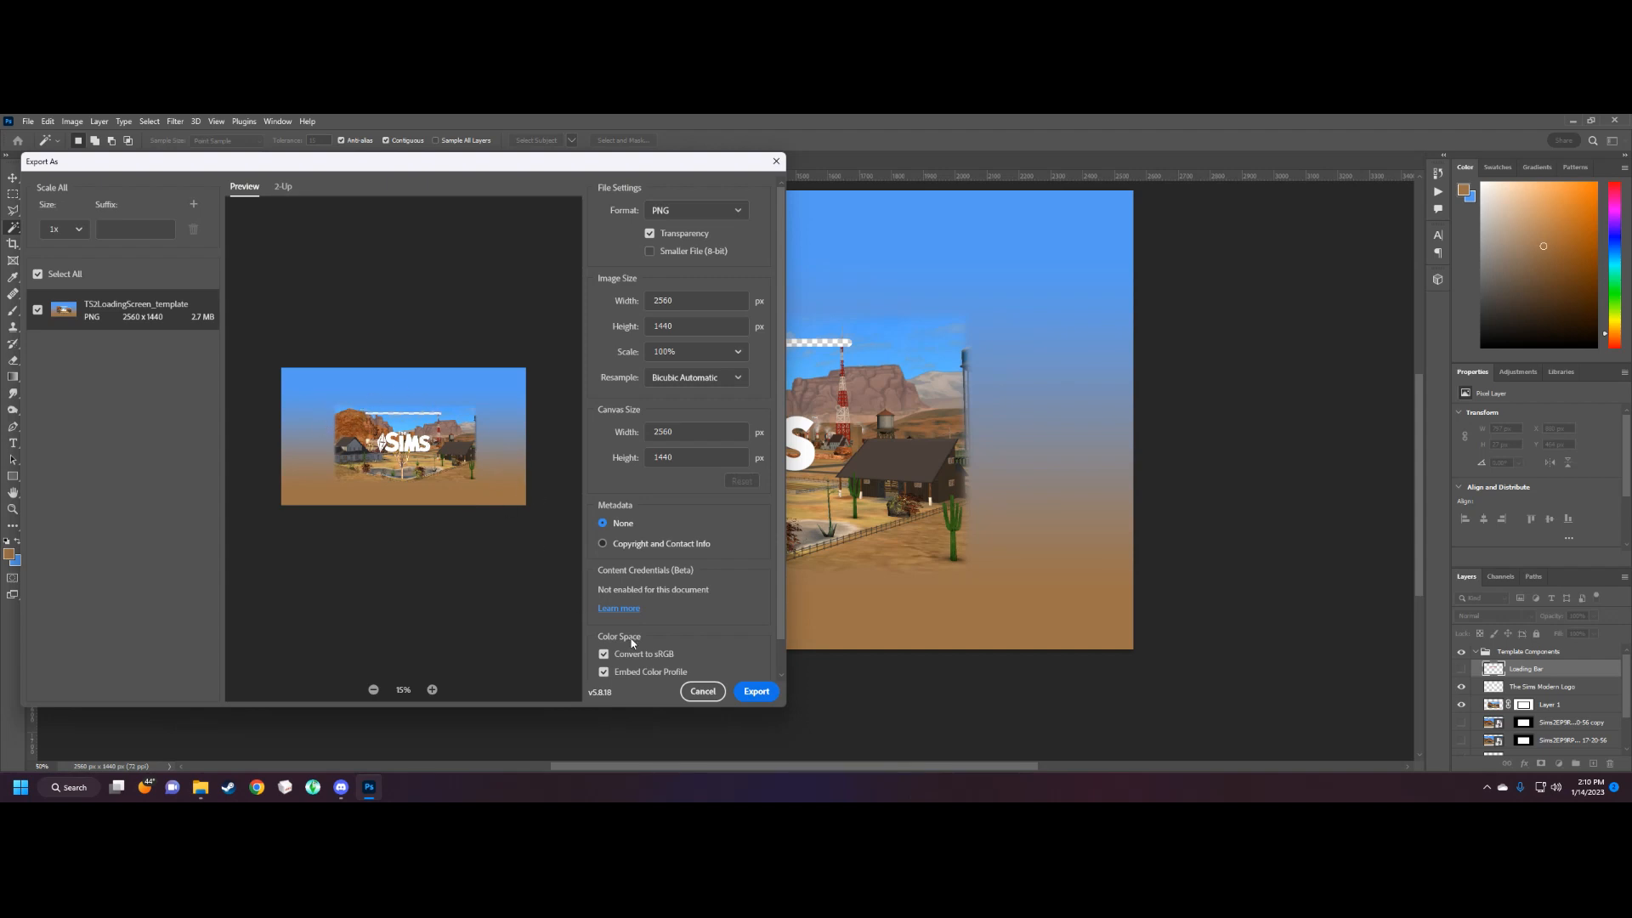
Export the loading screen image to the Loading folder as PandoraLoading.png.
click(754, 690)
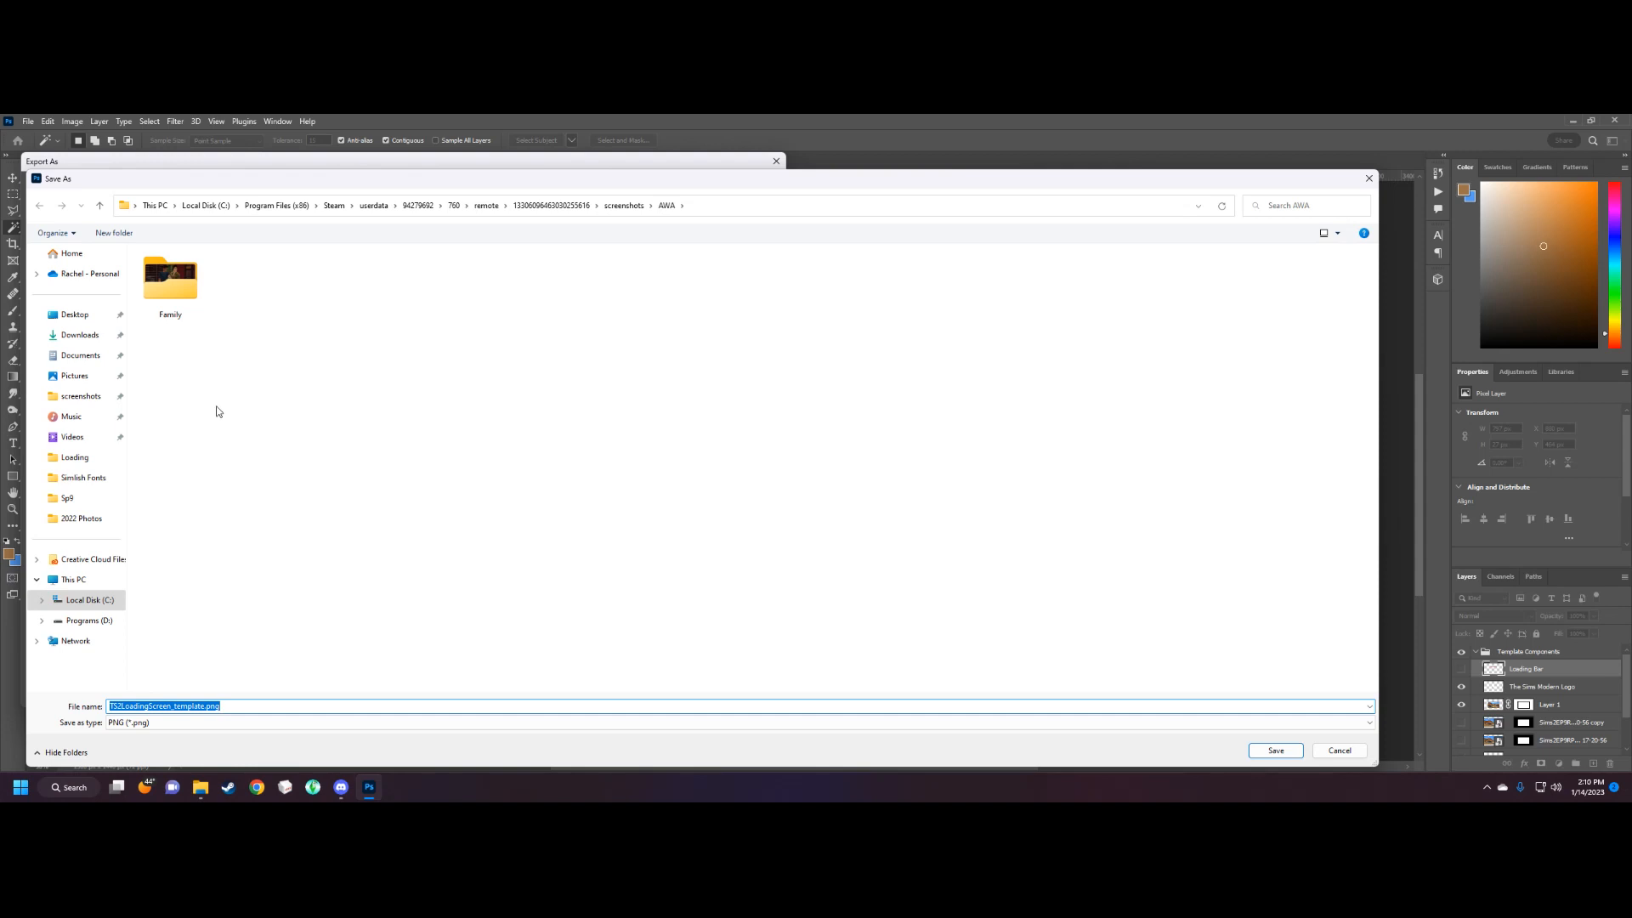
click(75, 457)
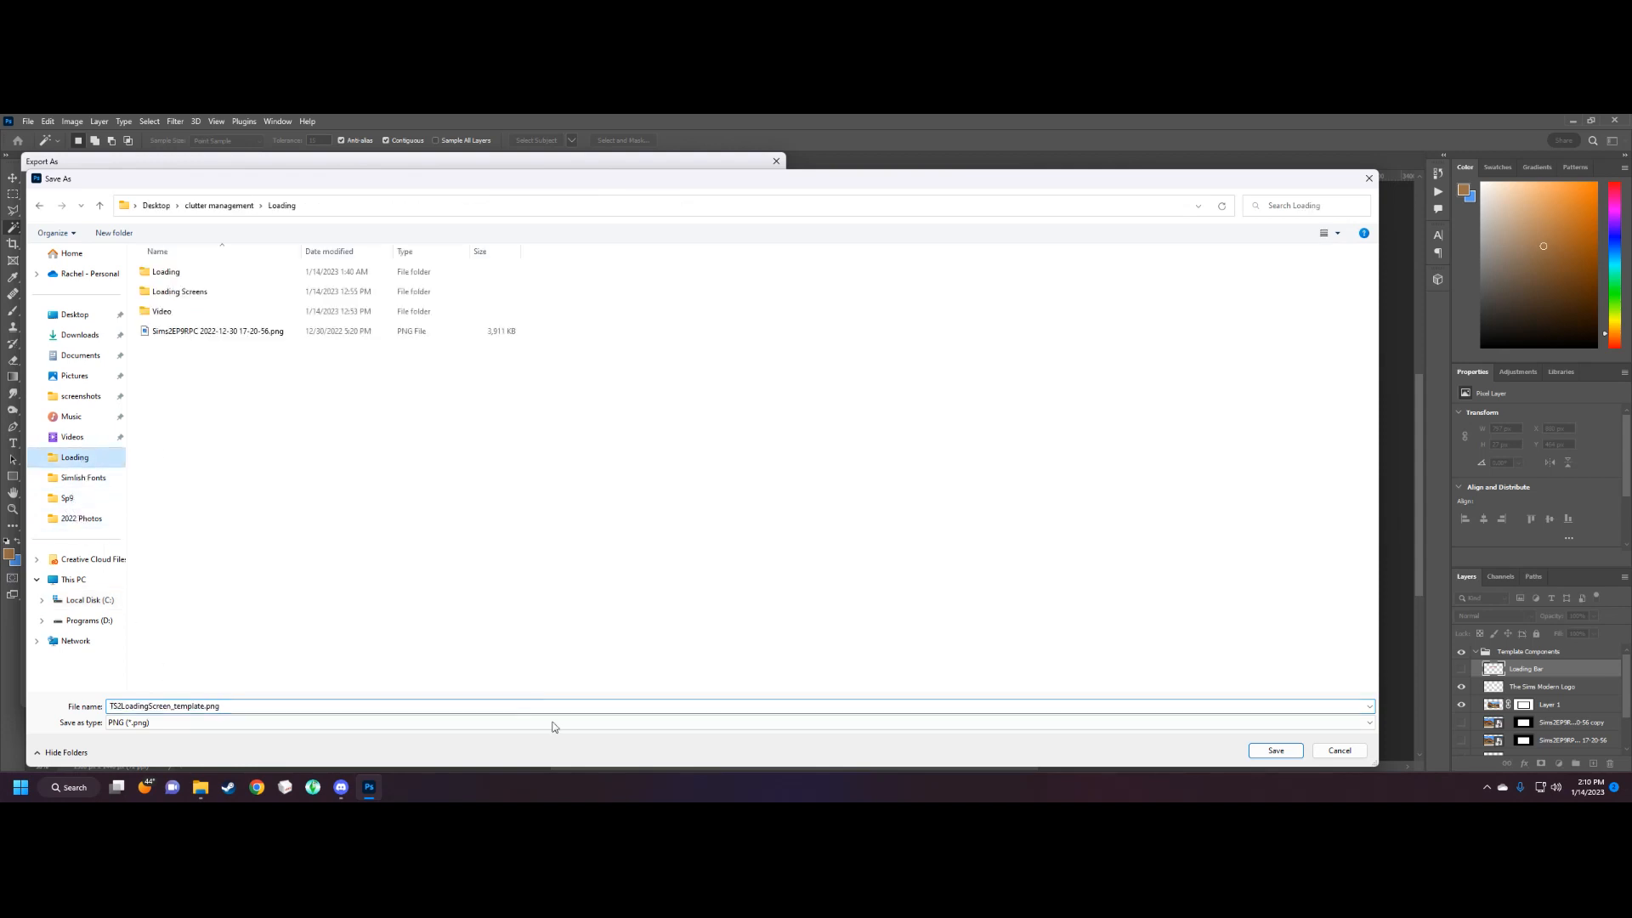
drag(200, 277, 191, 308)
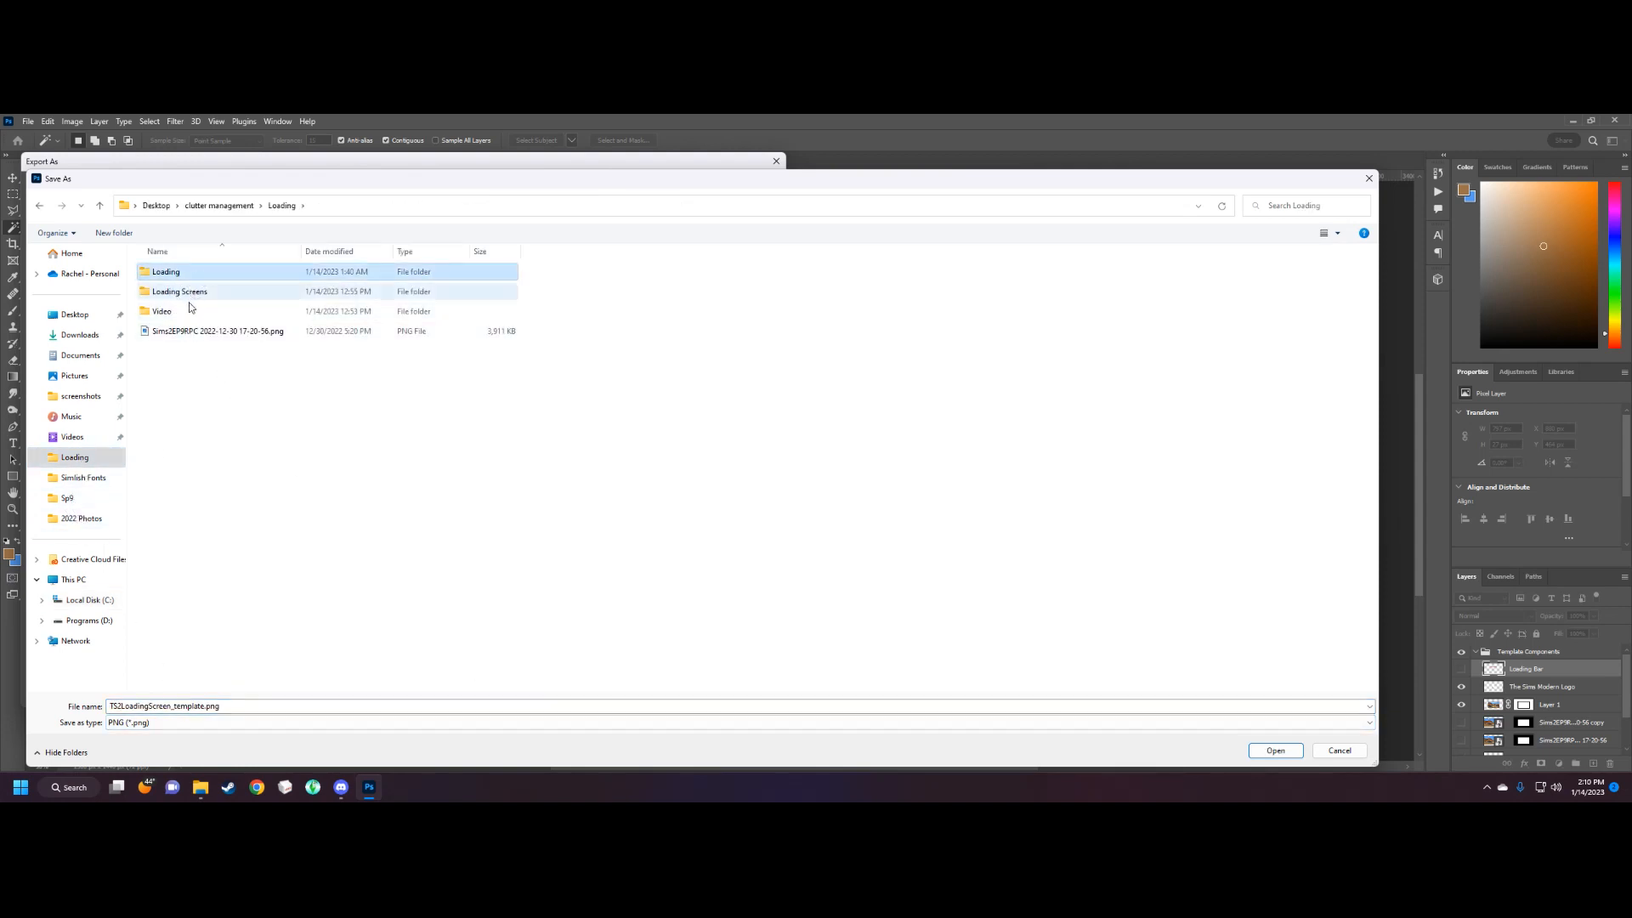
click(203, 711)
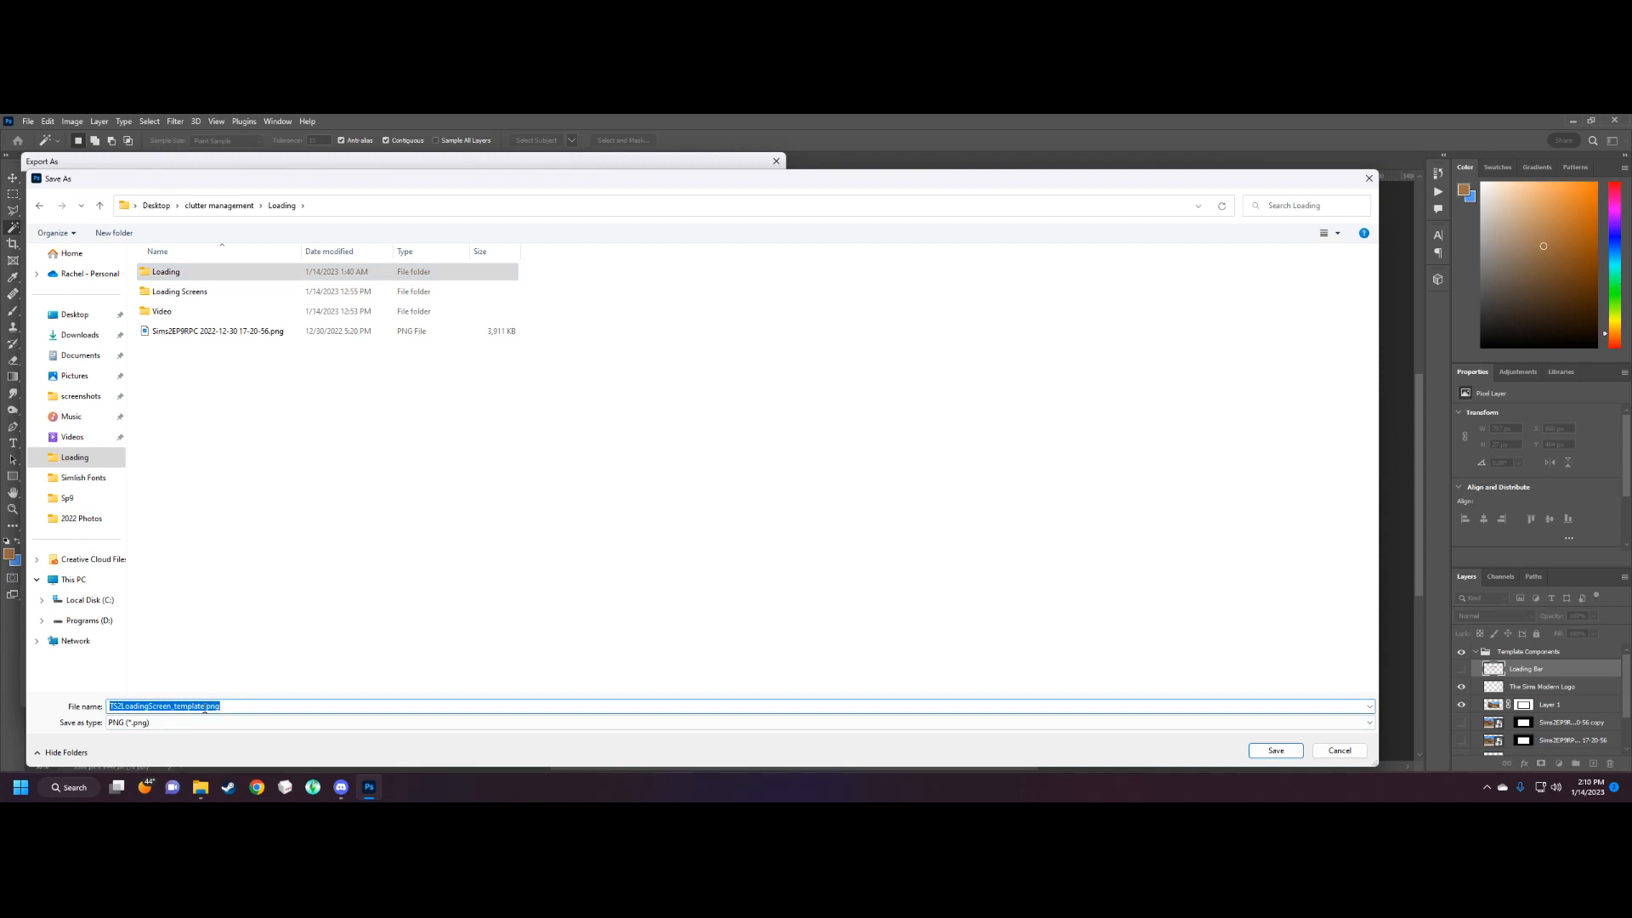
drag(205, 707, 29, 698)
text(Pa)
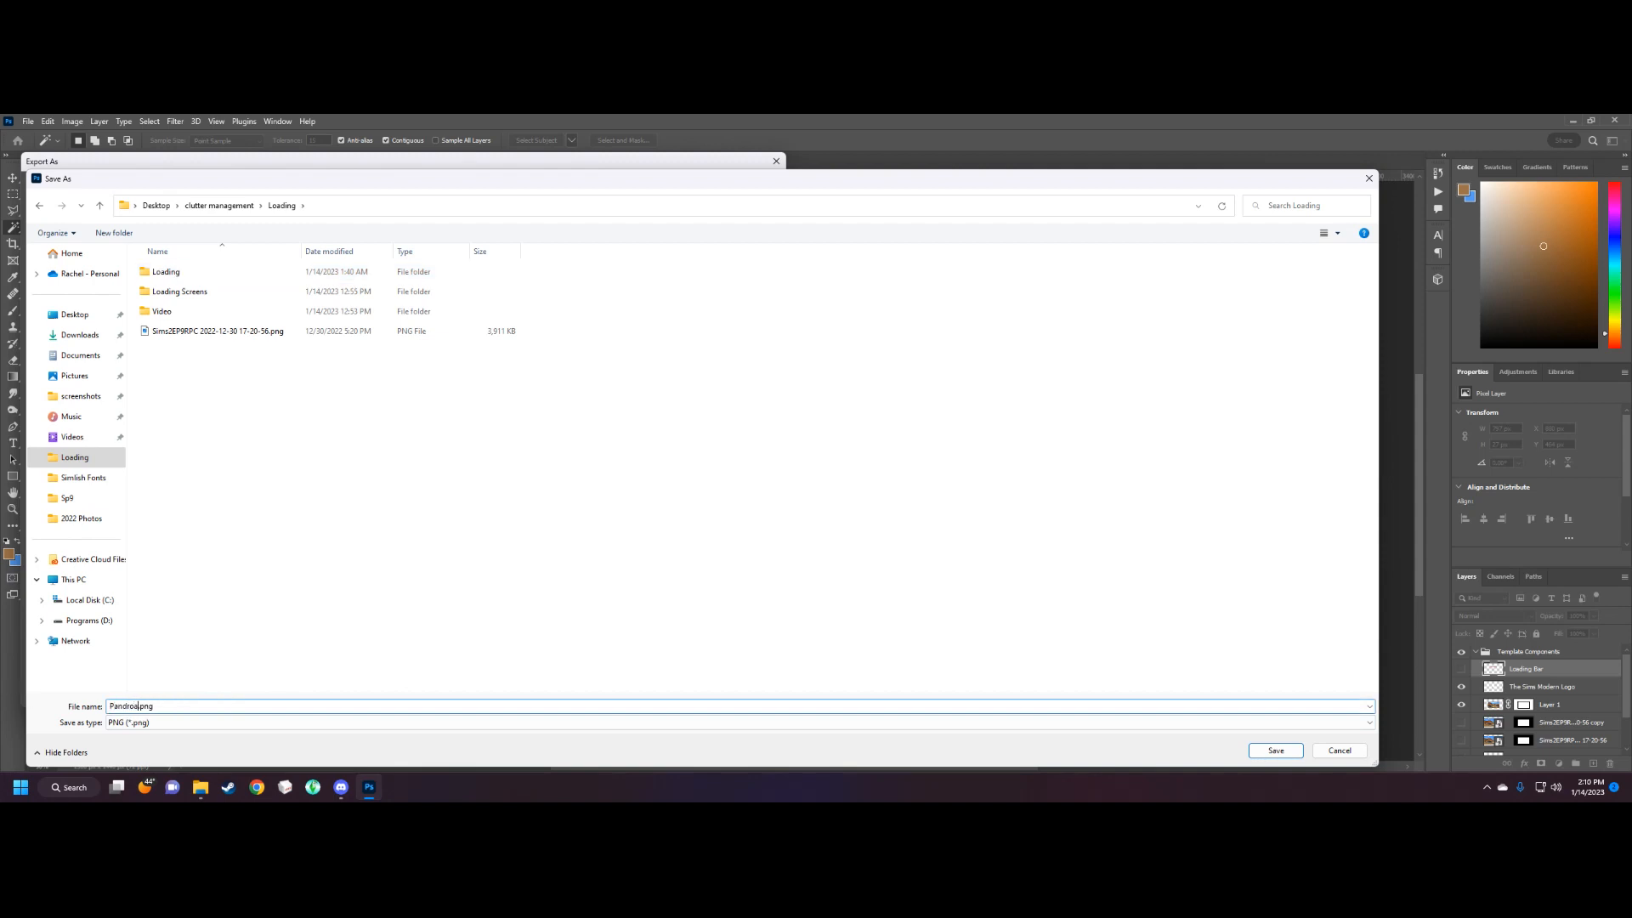
text(ndroa)
key(BackSpace)
key(BackSpace)
key(BackSpace)
text(oraLoading)
click(1275, 751)
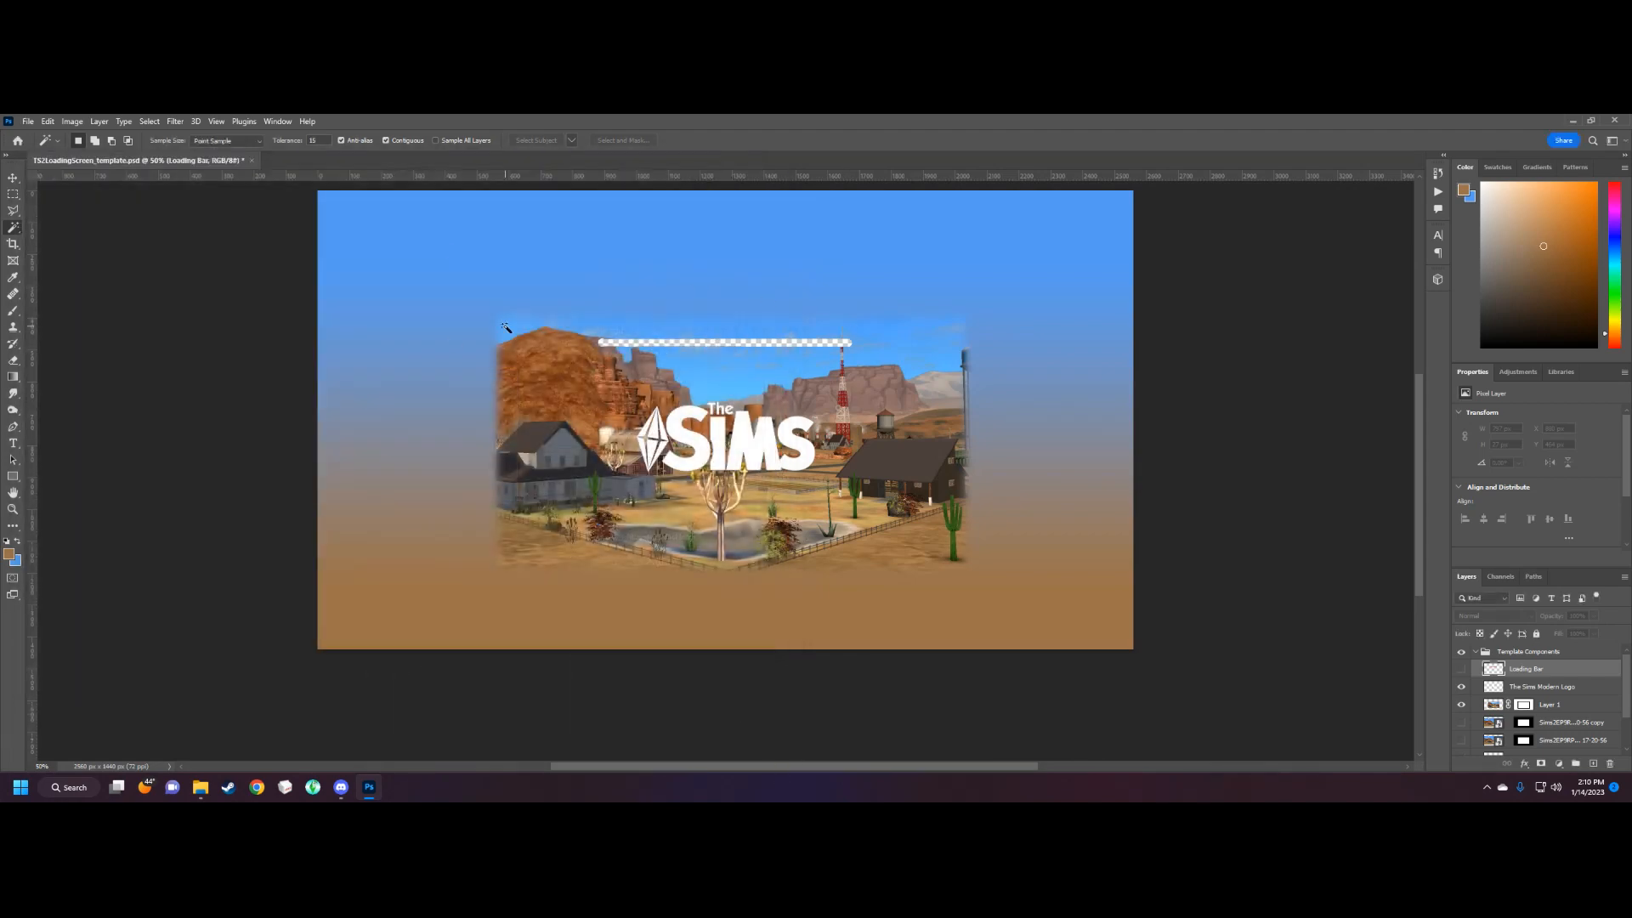
Minimize Photoshop and launch SimPe from the Windows search.
click(1573, 120)
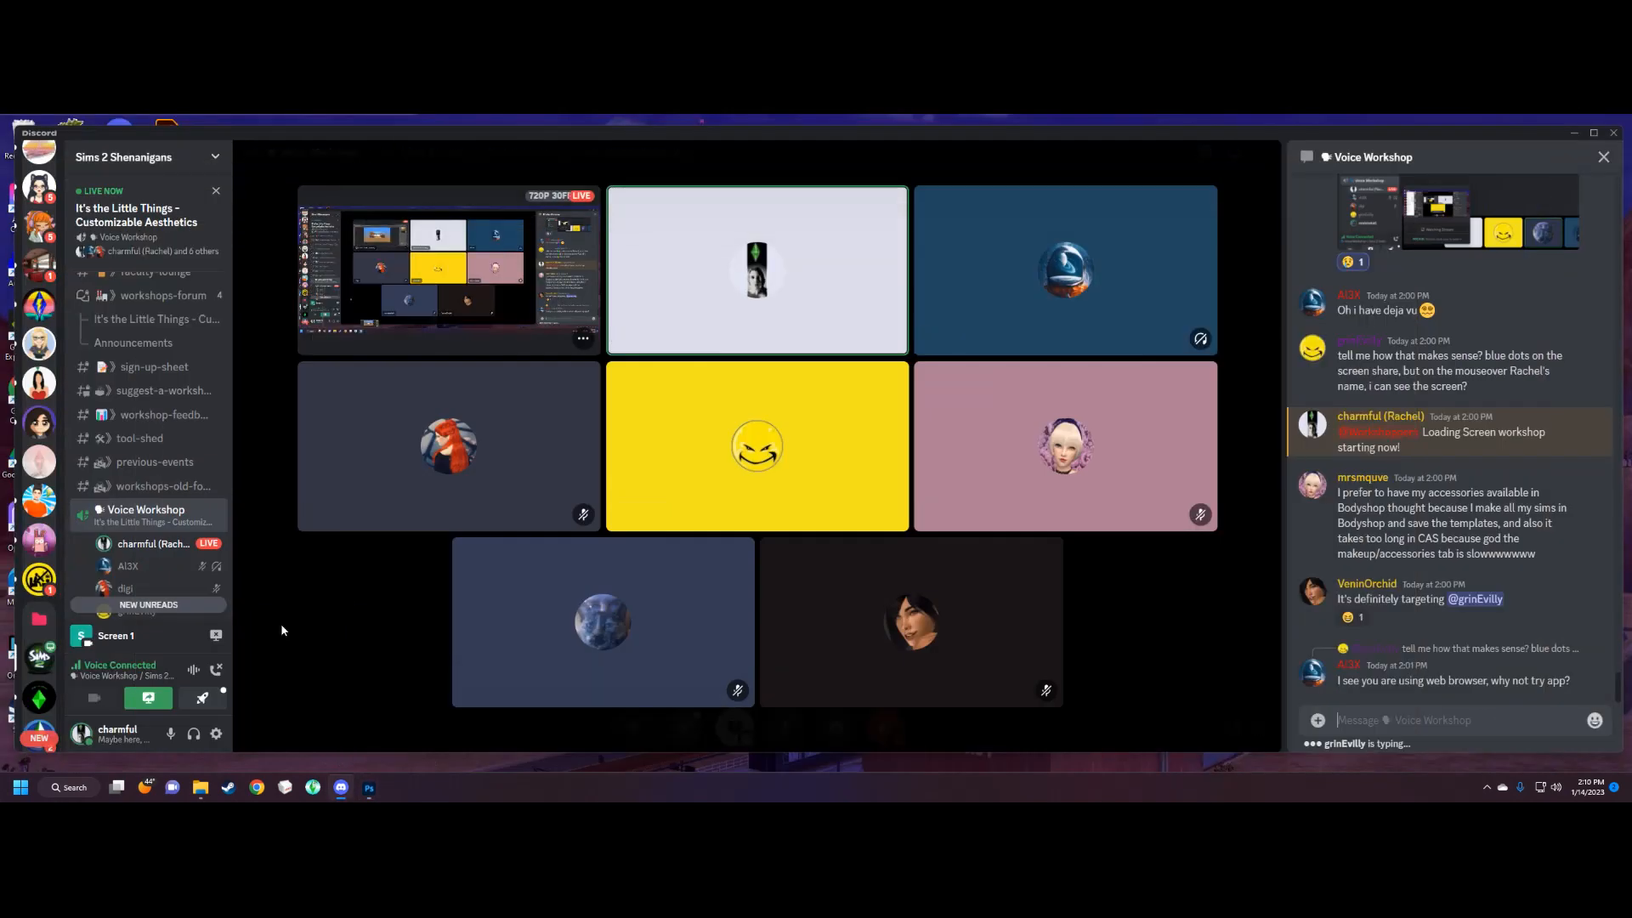
click(19, 787)
text(simpe)
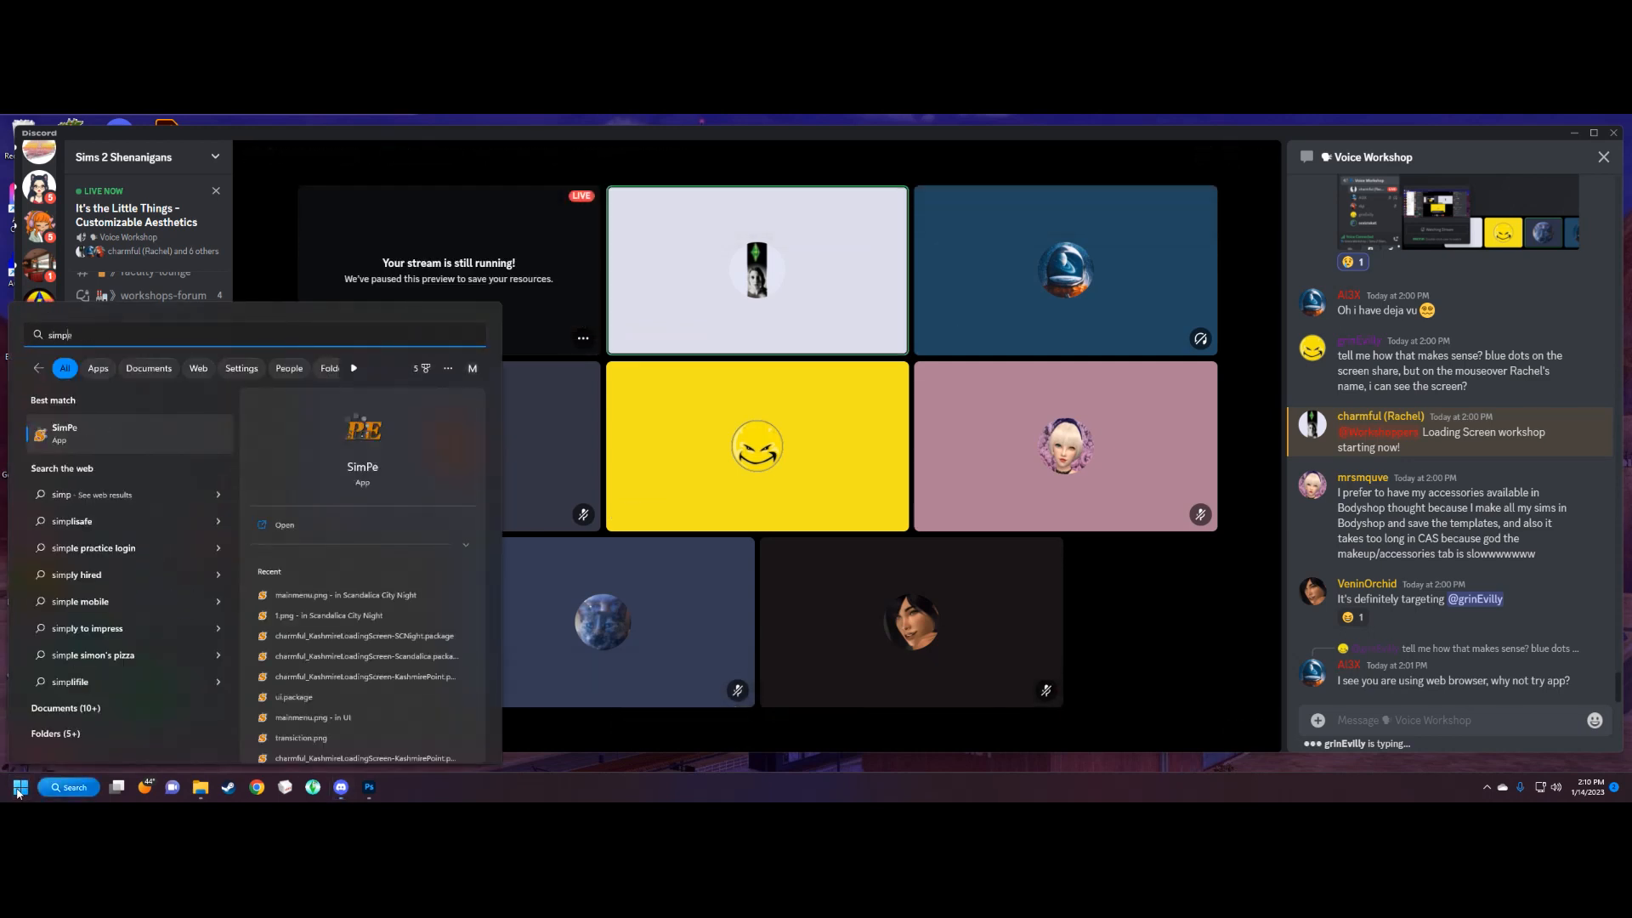
key(Return)
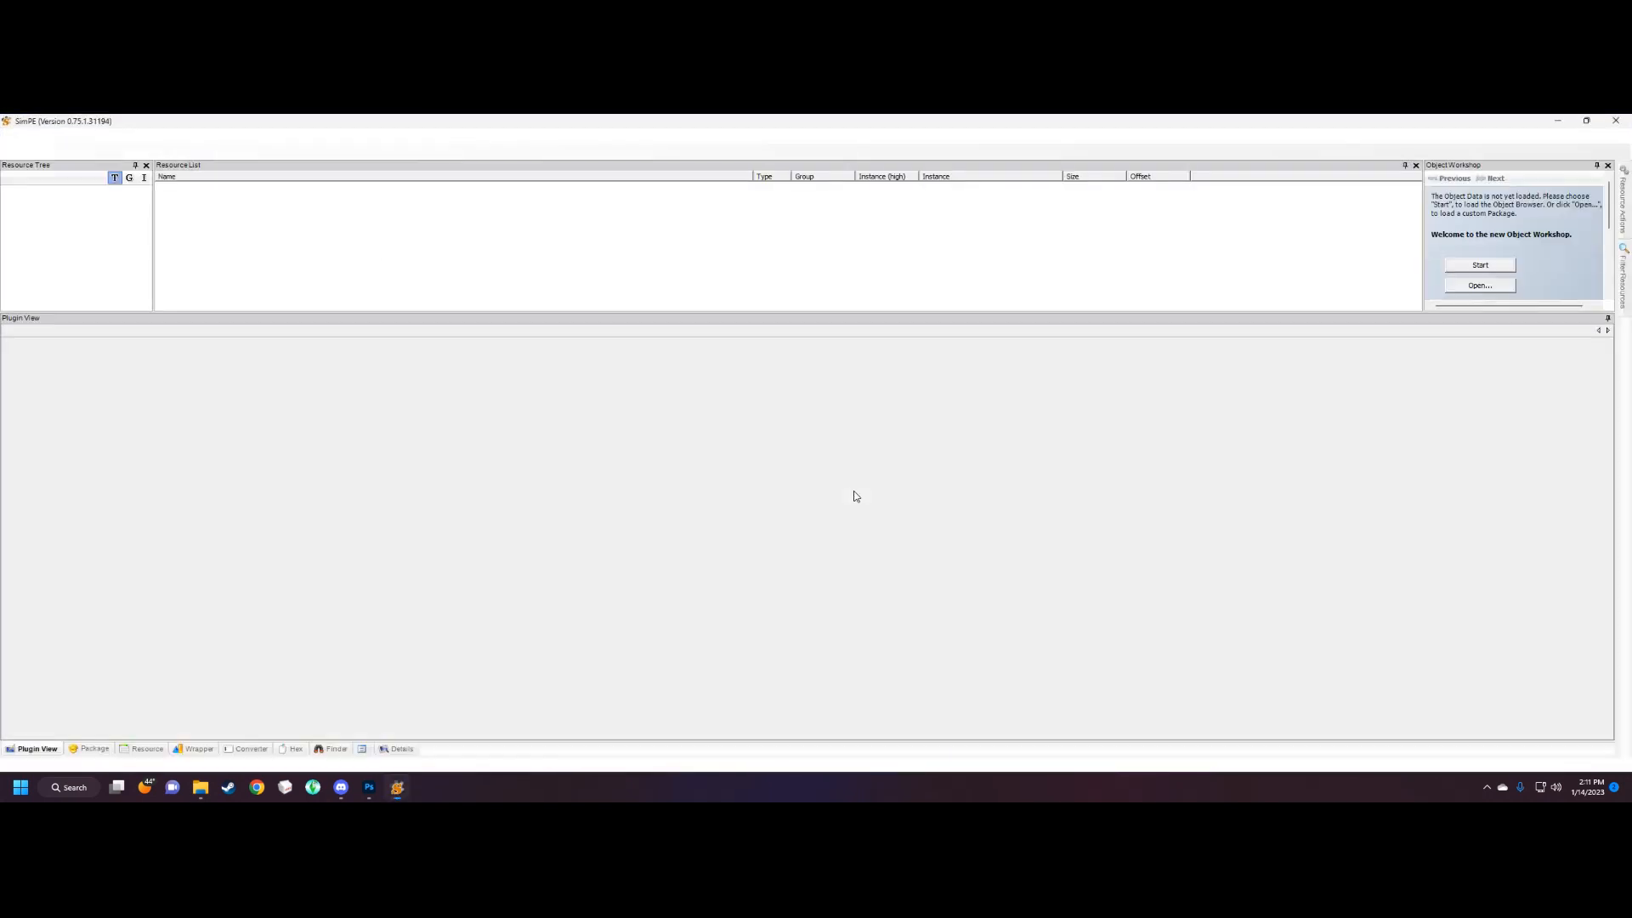
Open LC_DarkVVAtNightLoadingScreen - Copy.package from the Loading subfolder inside the Loading folder.
click(16, 136)
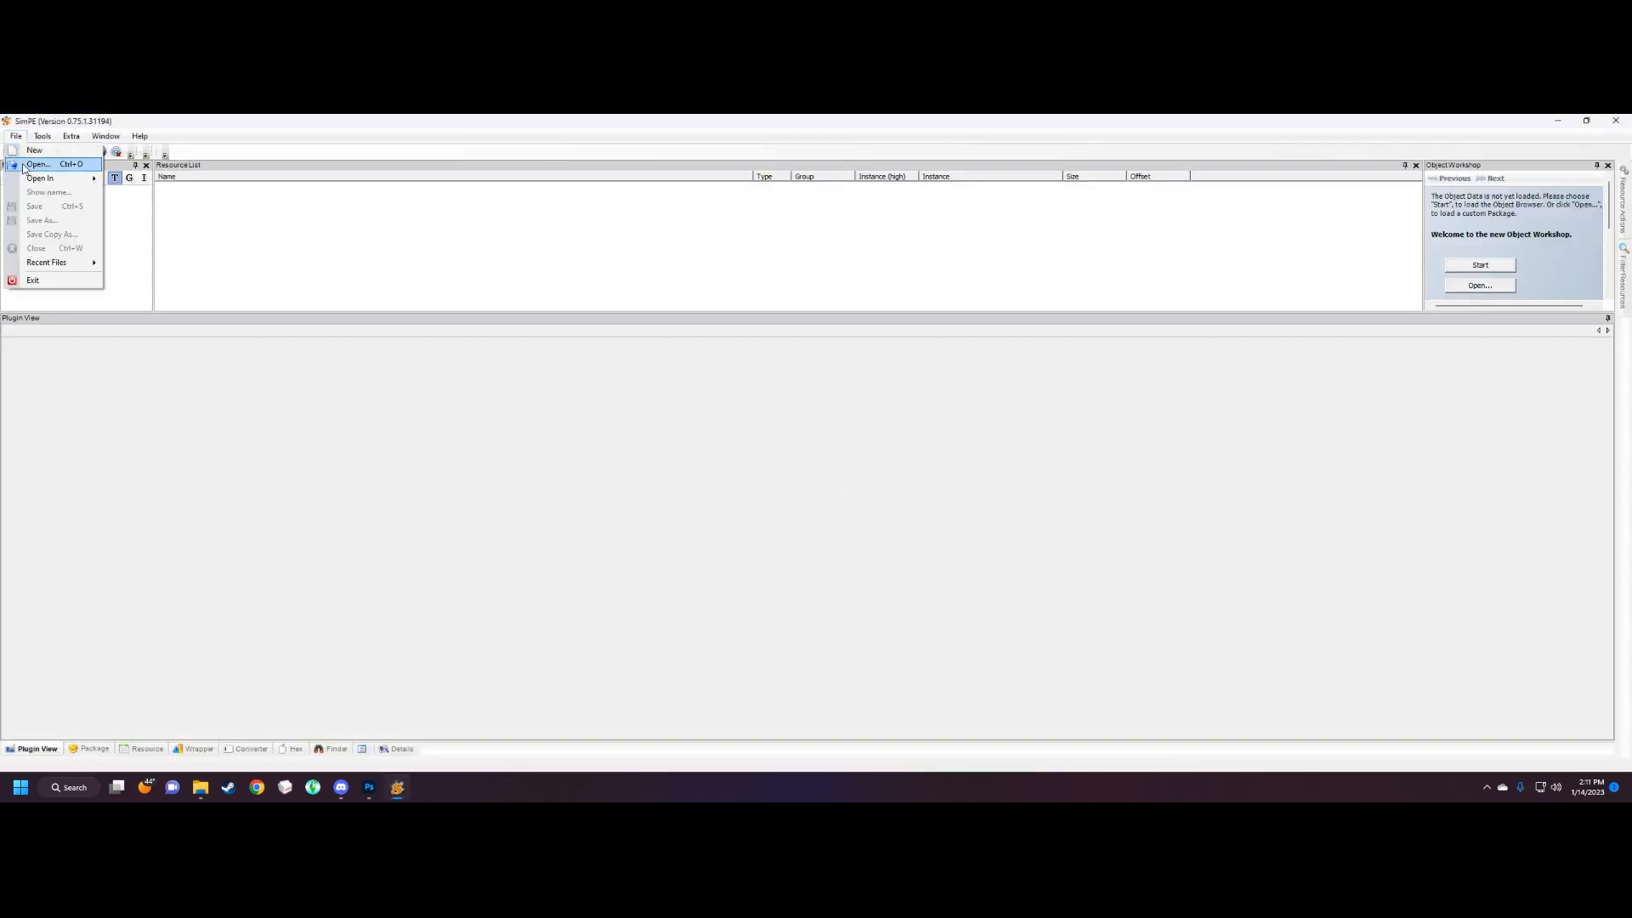
click(27, 164)
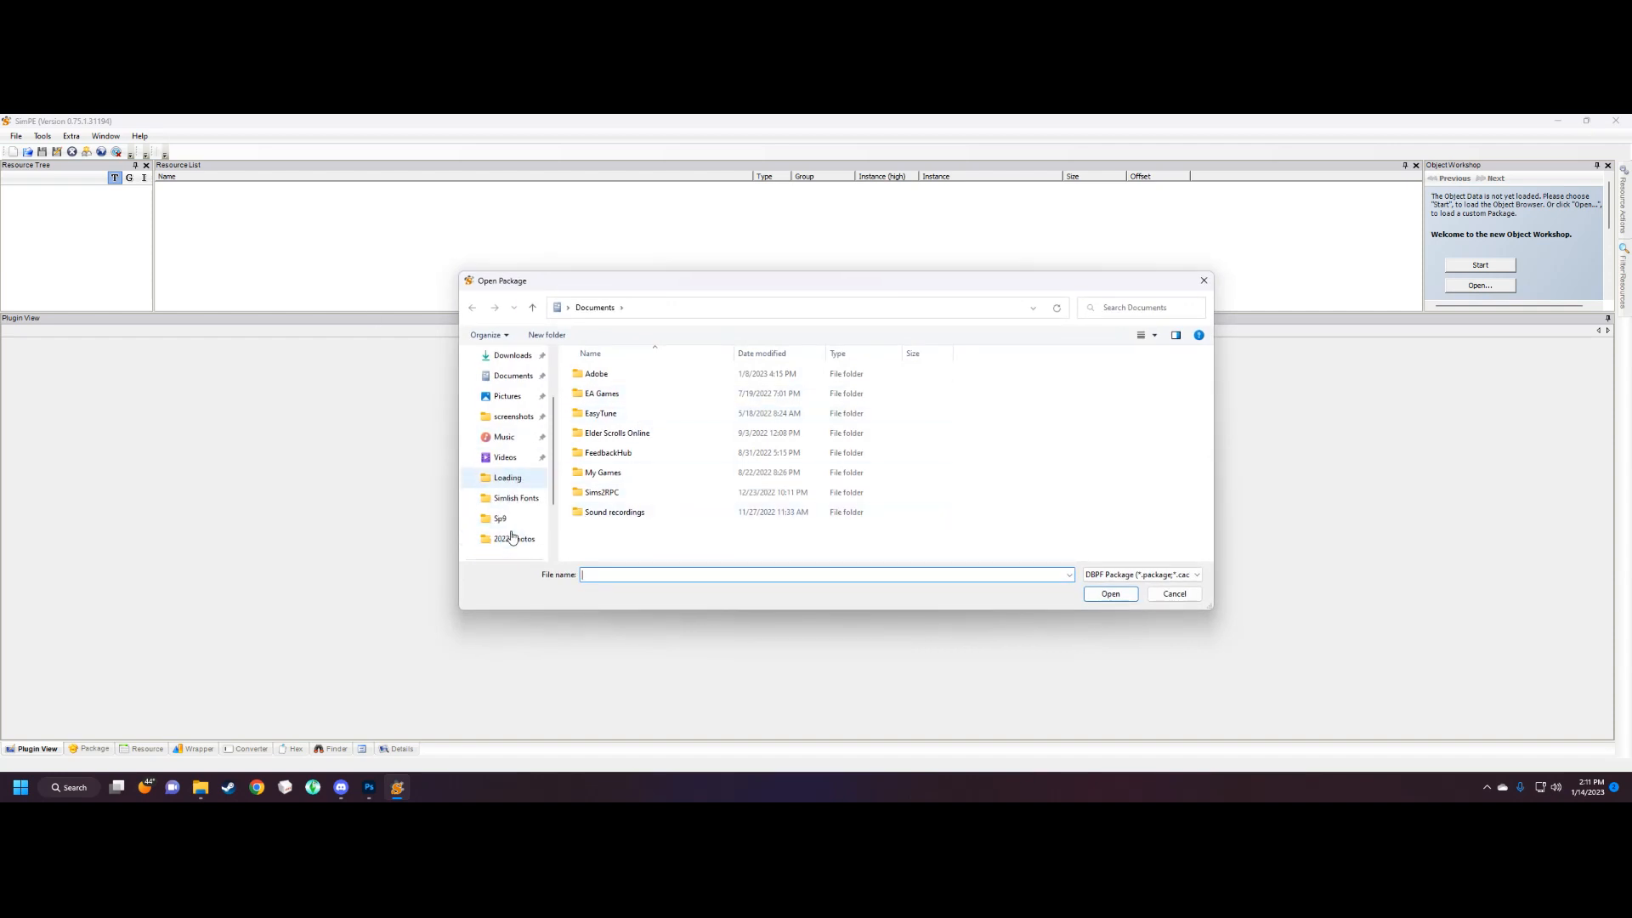
click(507, 457)
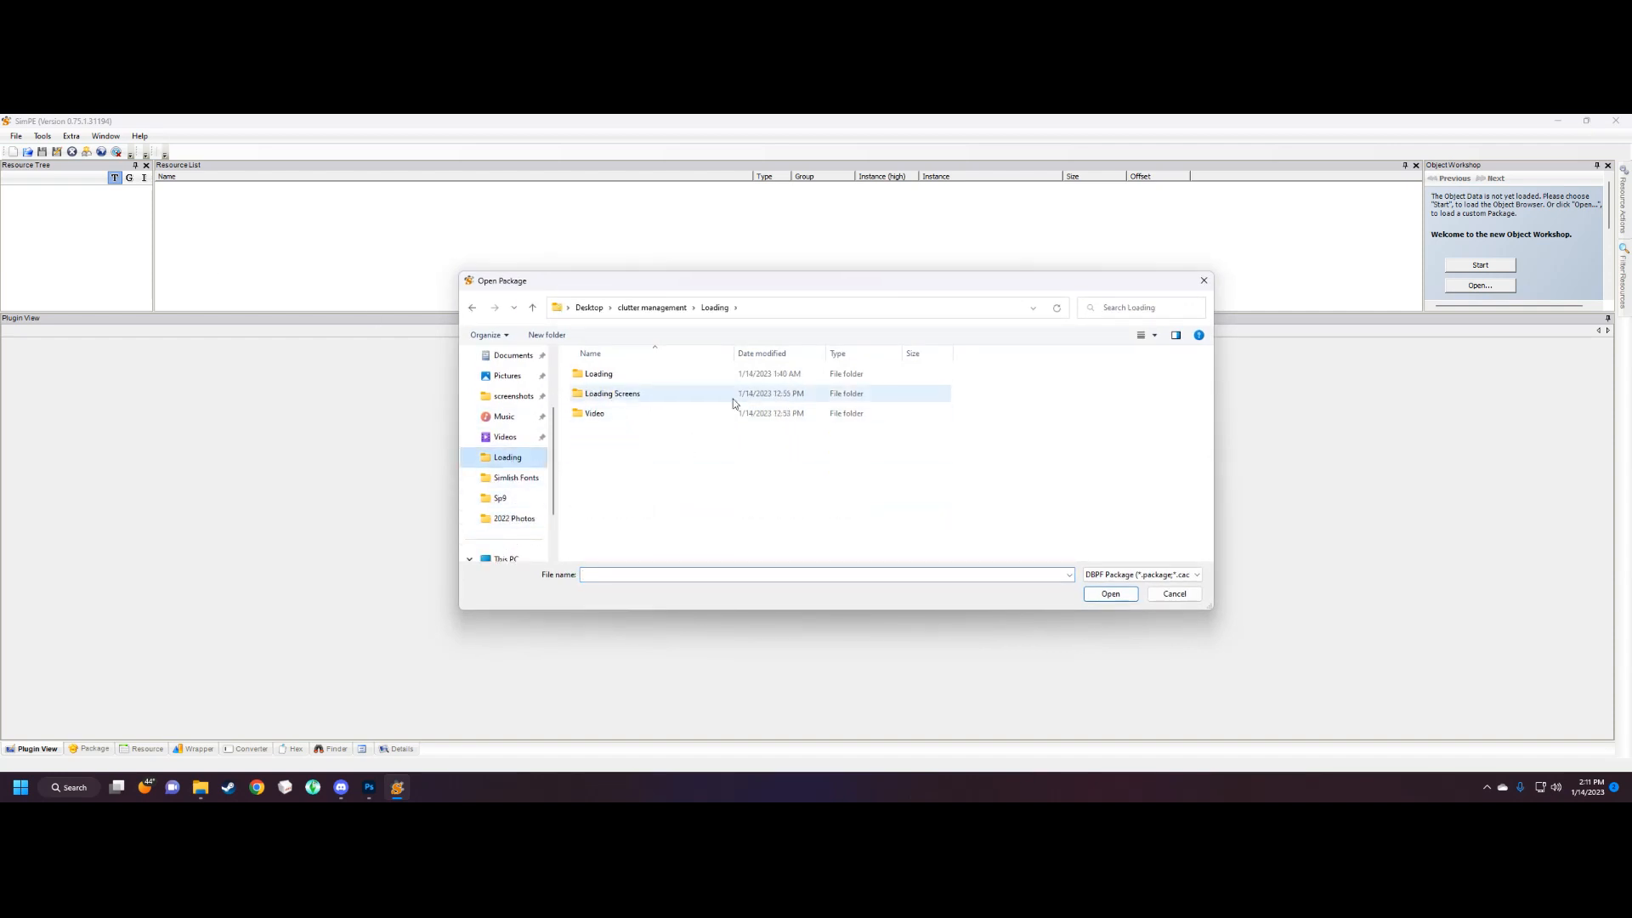
double_click(632, 377)
click(605, 378)
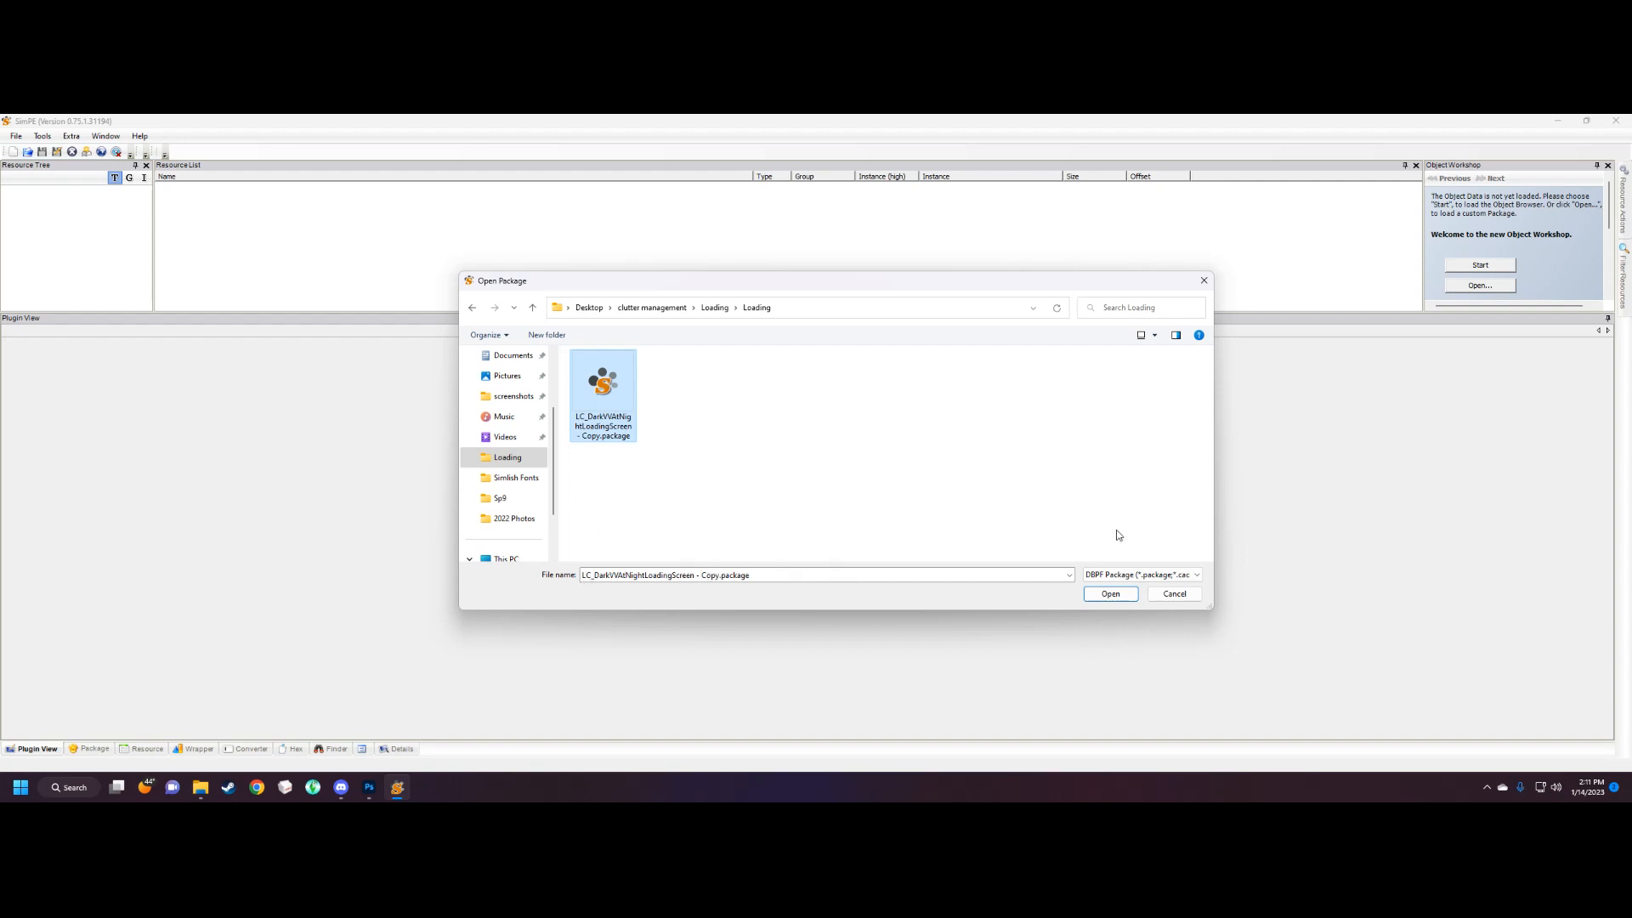
click(1122, 599)
click(333, 444)
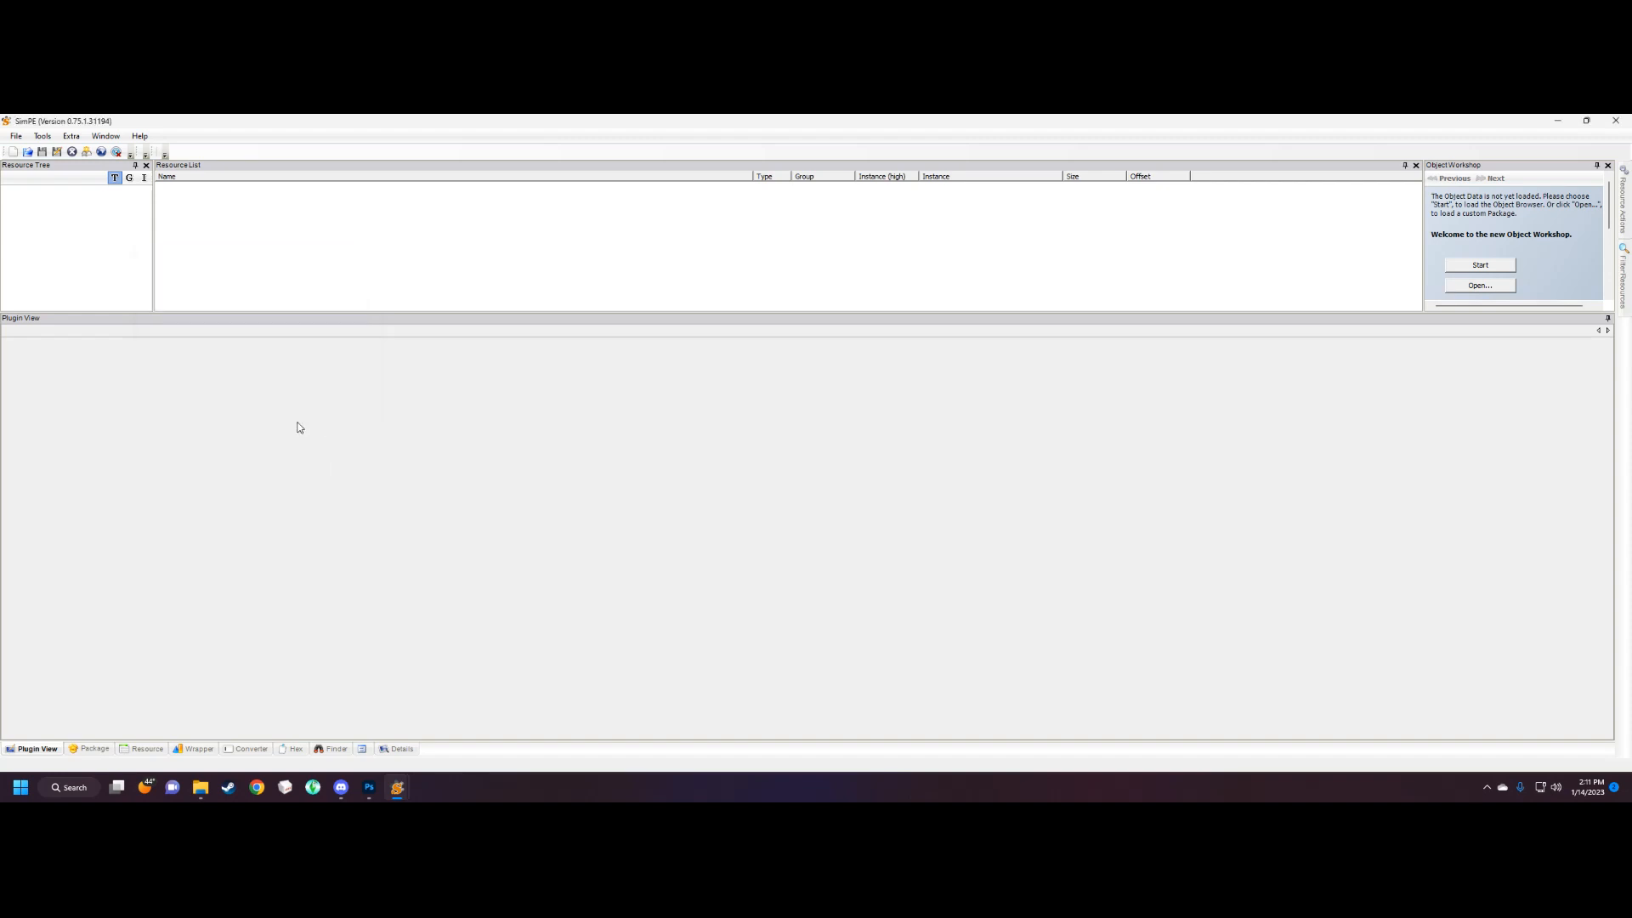
click(16, 136)
click(30, 164)
click(635, 394)
click(1125, 599)
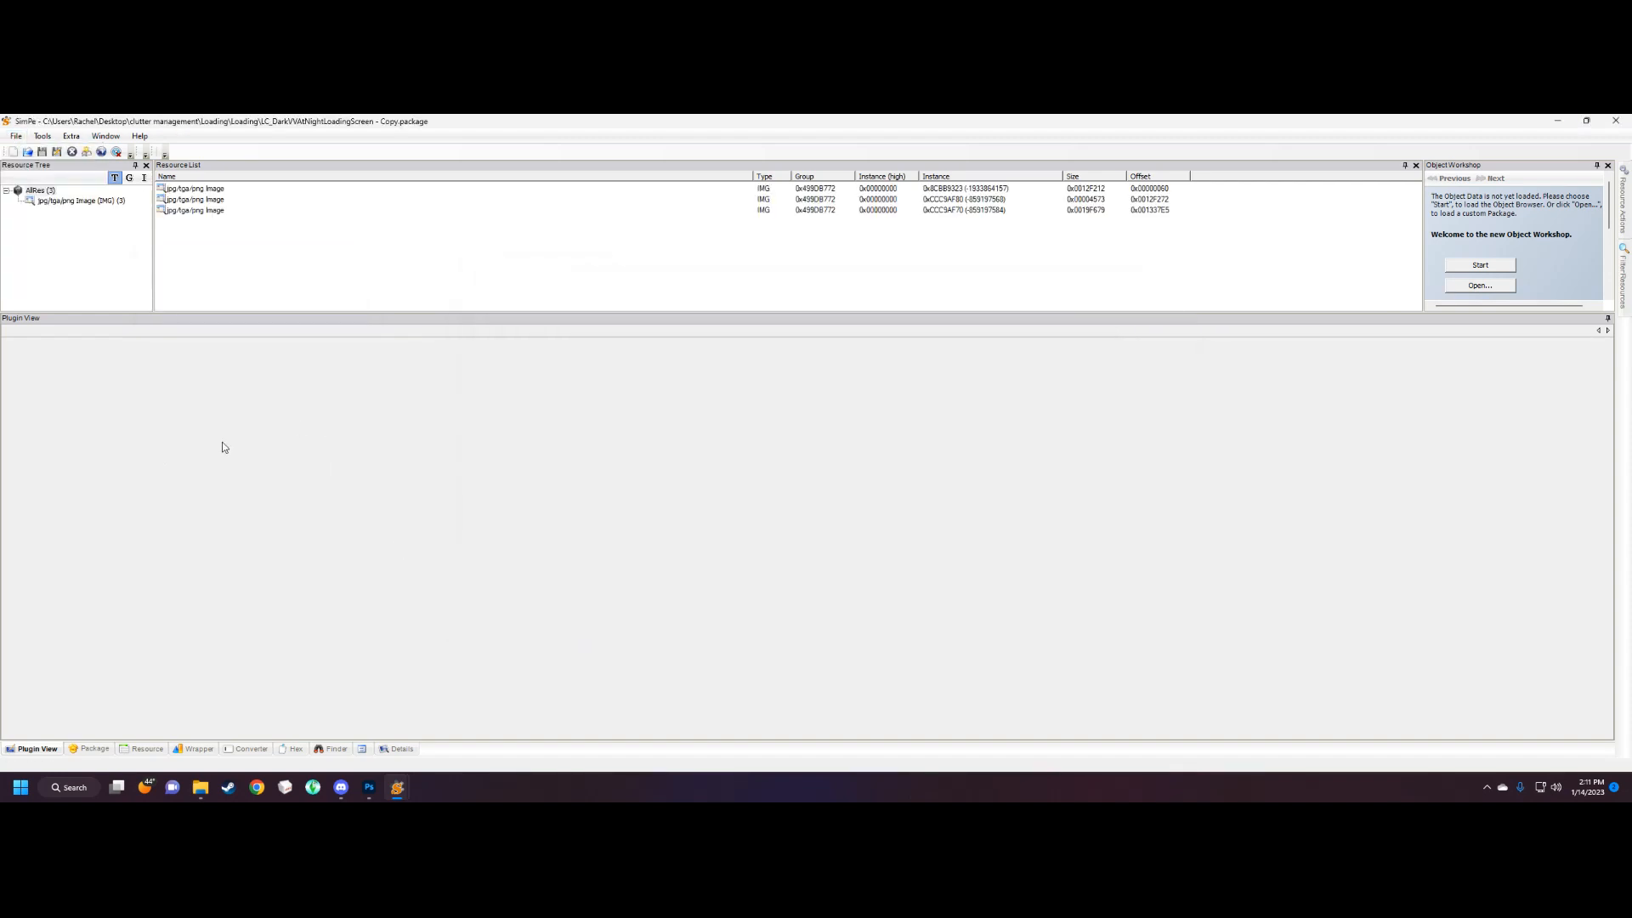
Examine the package's three image resources in the Picture Viewer to find the main loading screen picture.
click(191, 188)
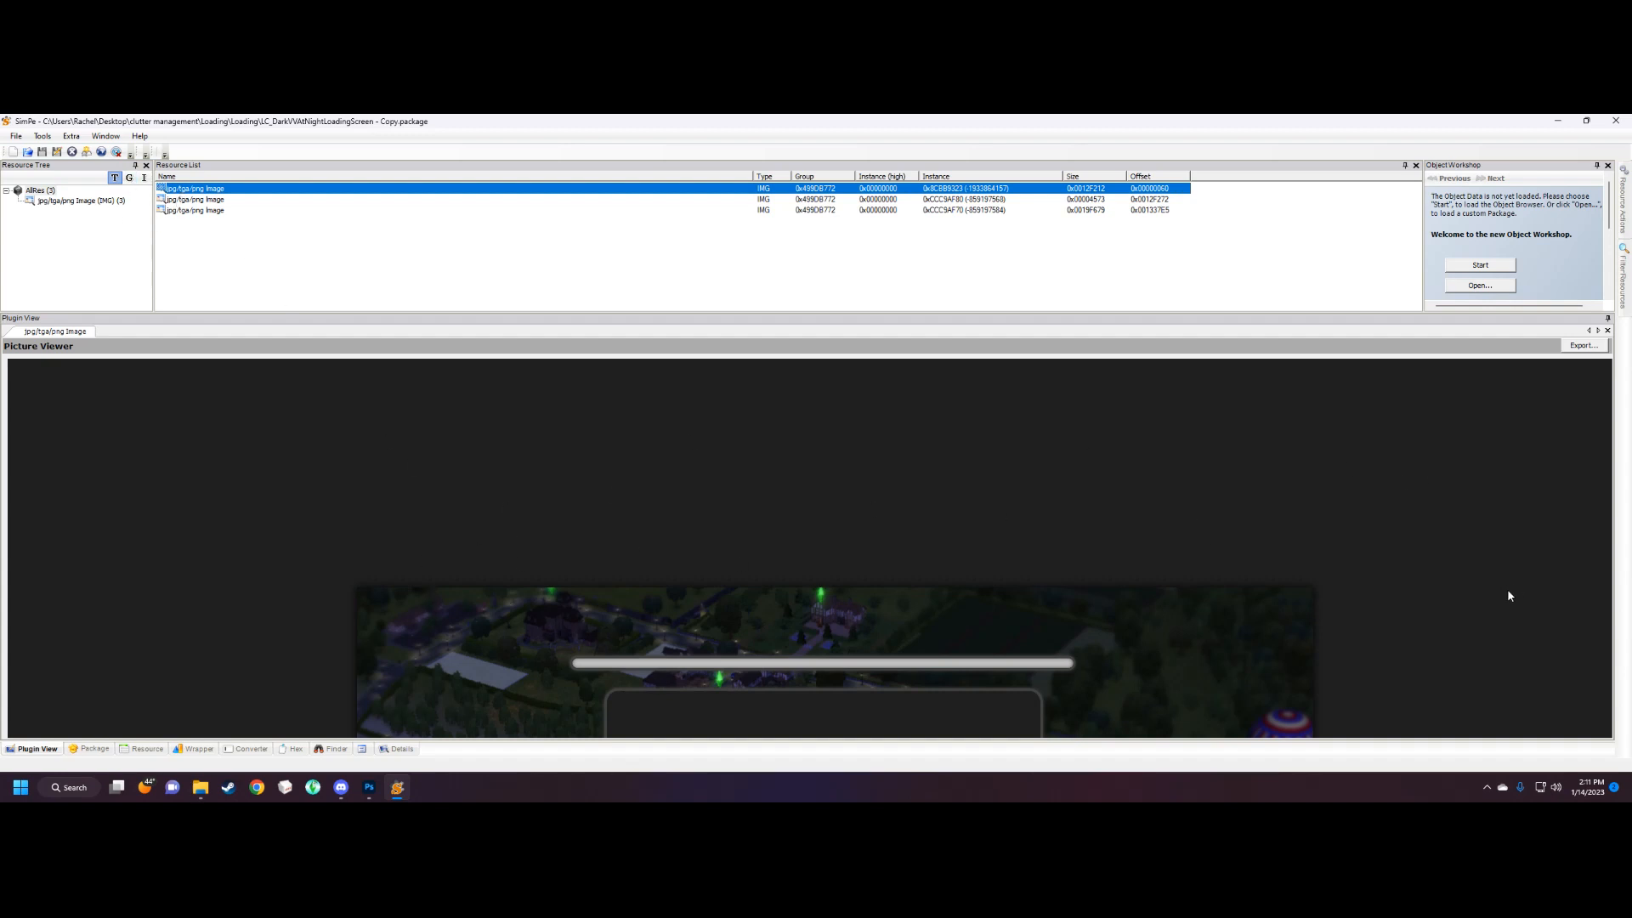
click(192, 199)
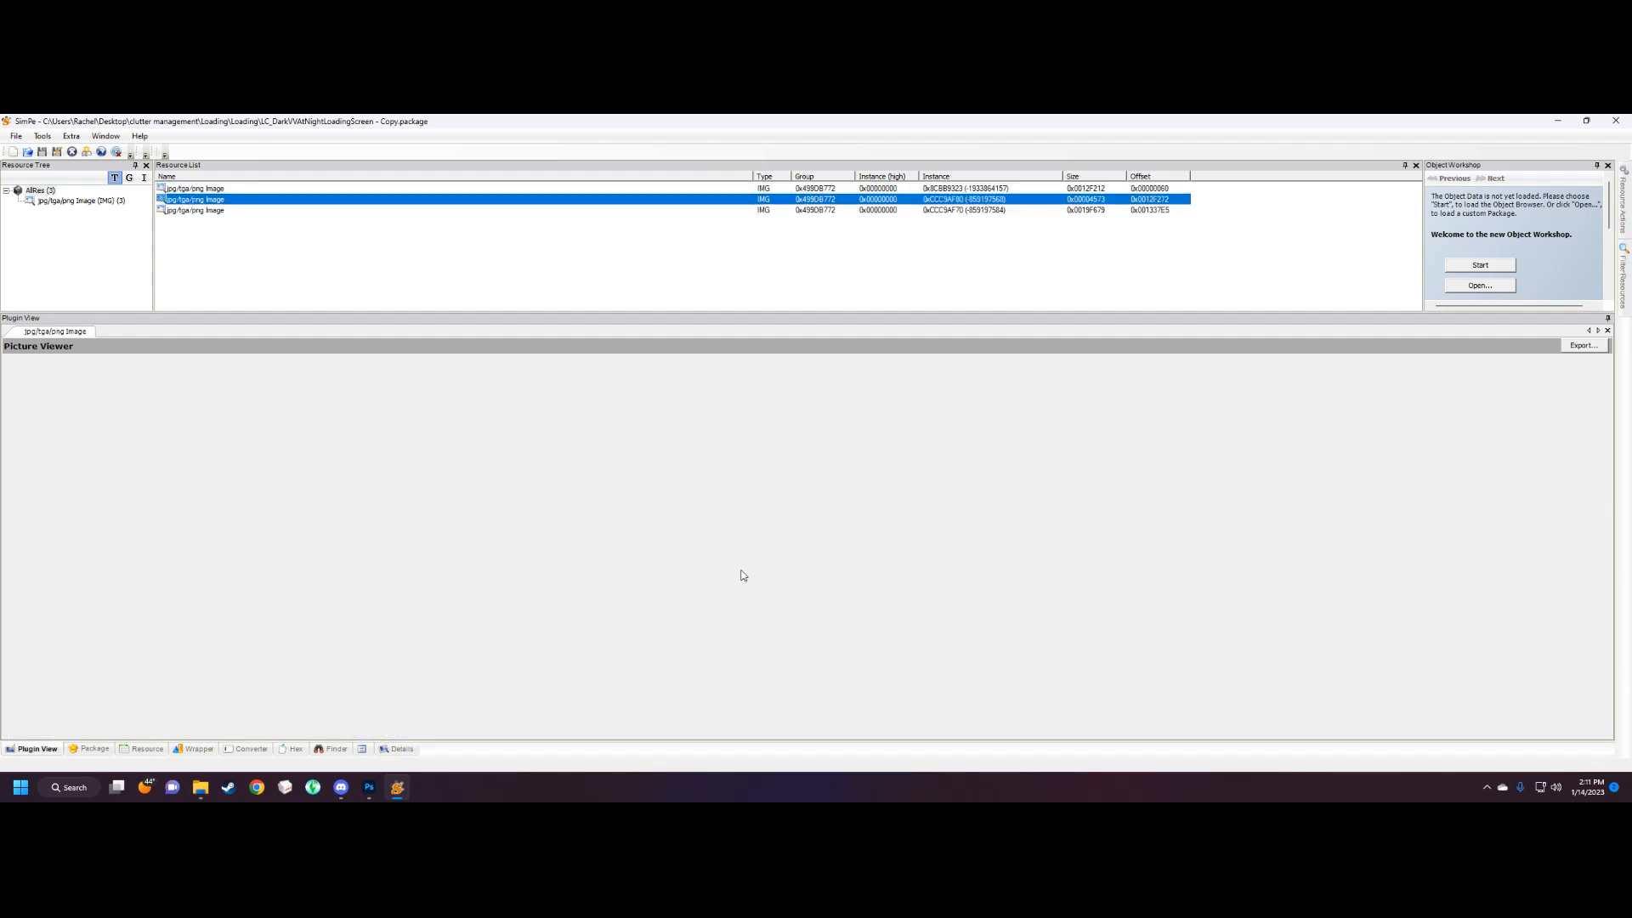
click(225, 210)
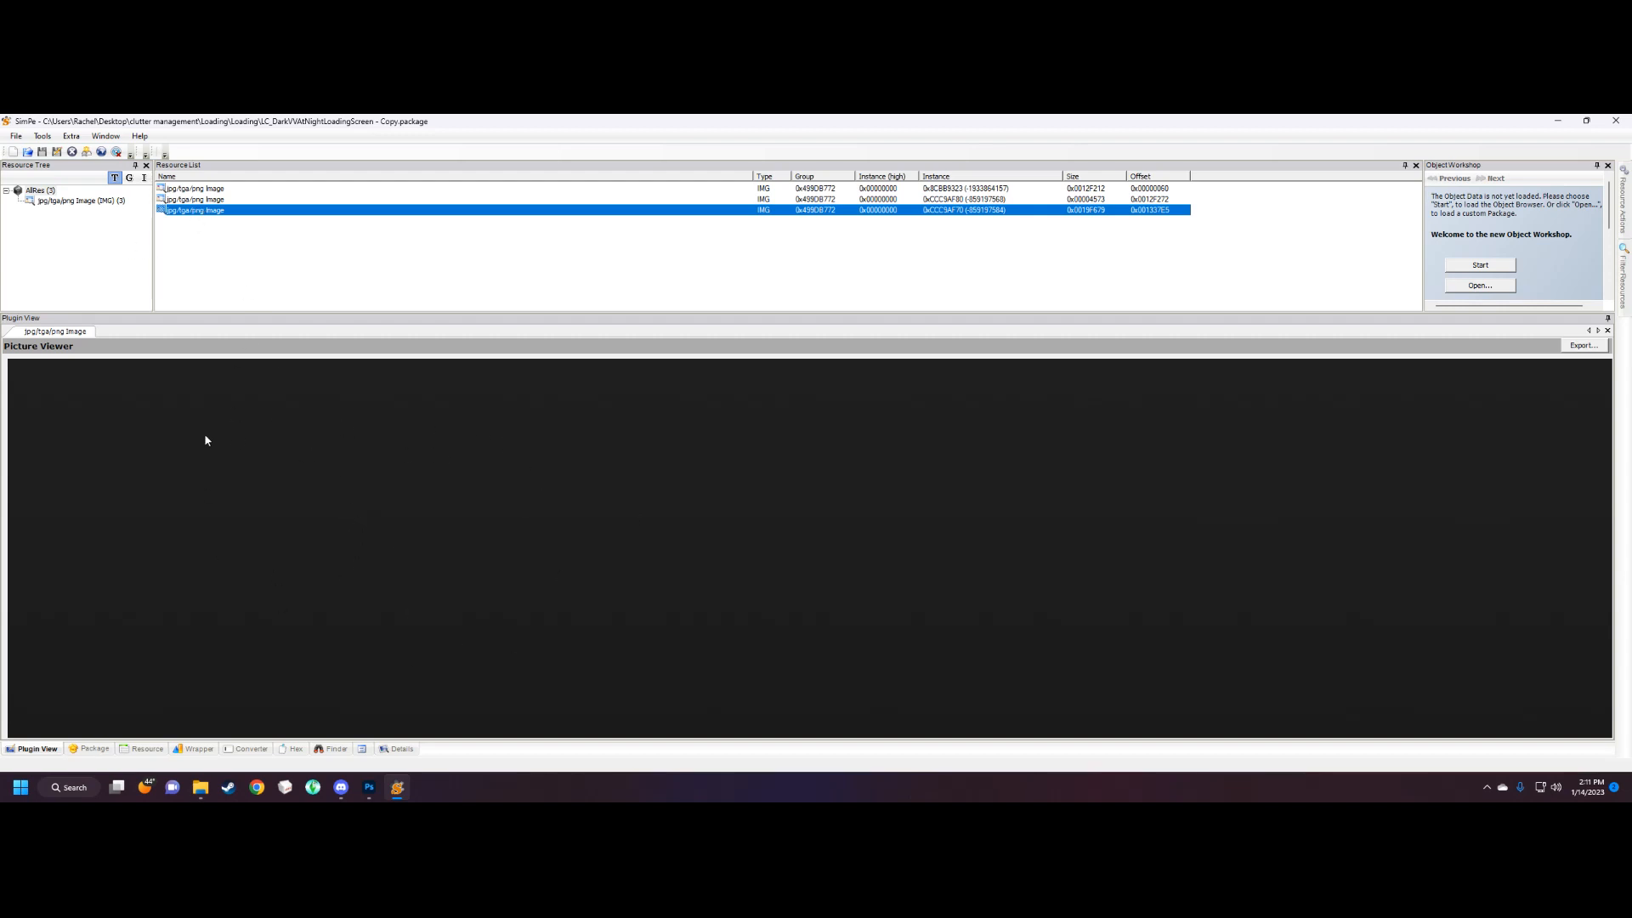
click(173, 199)
click(174, 188)
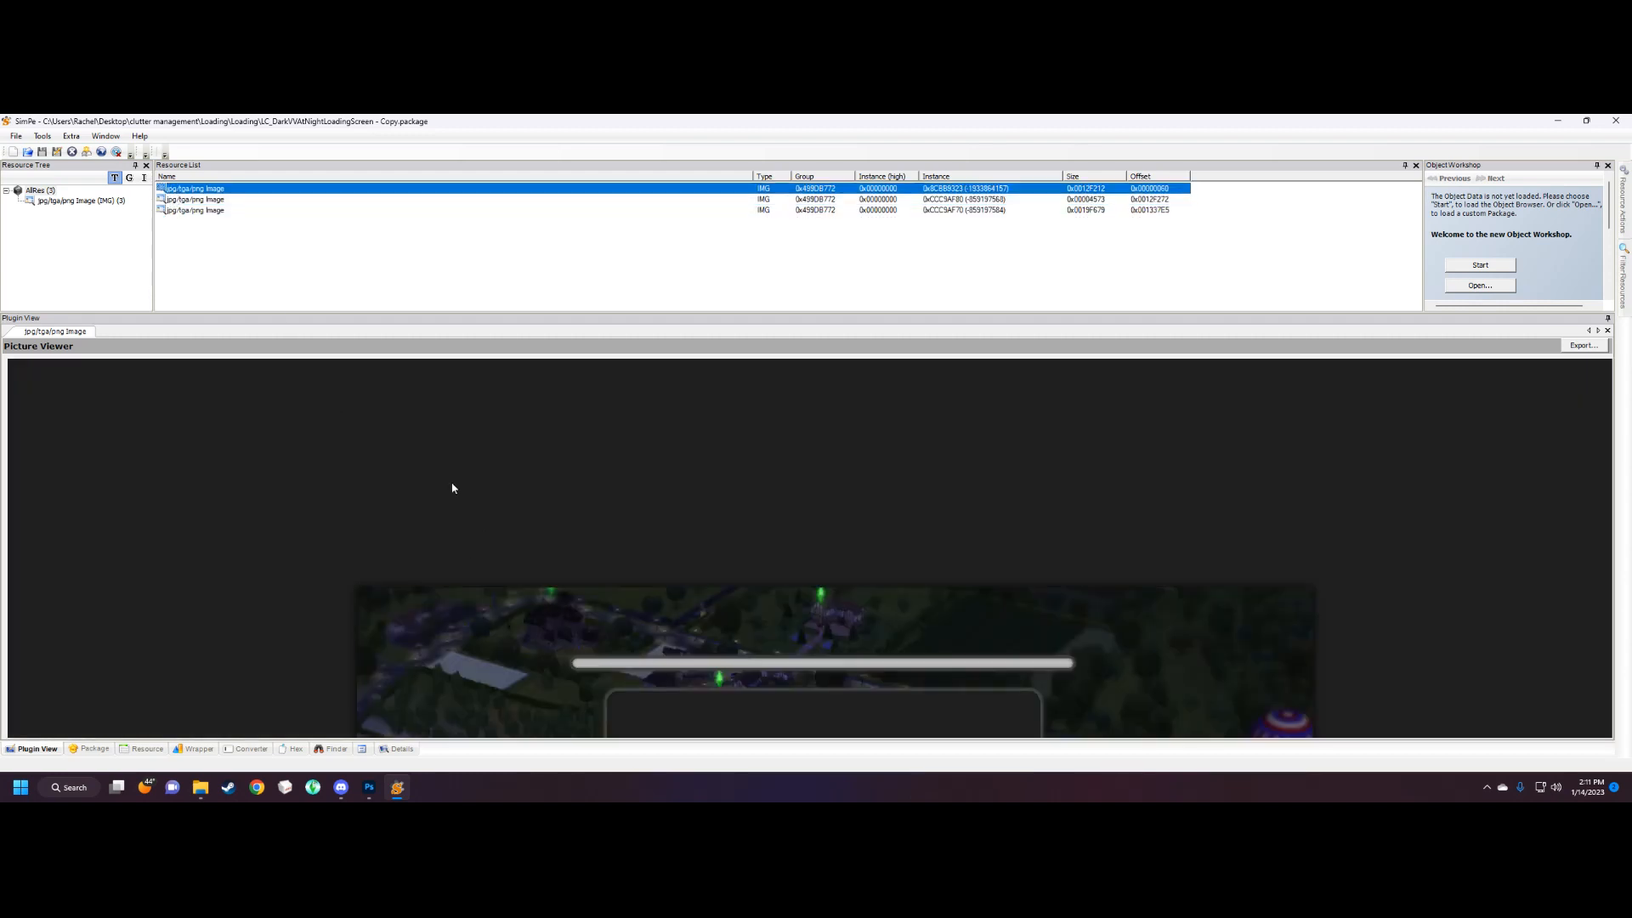
click(200, 211)
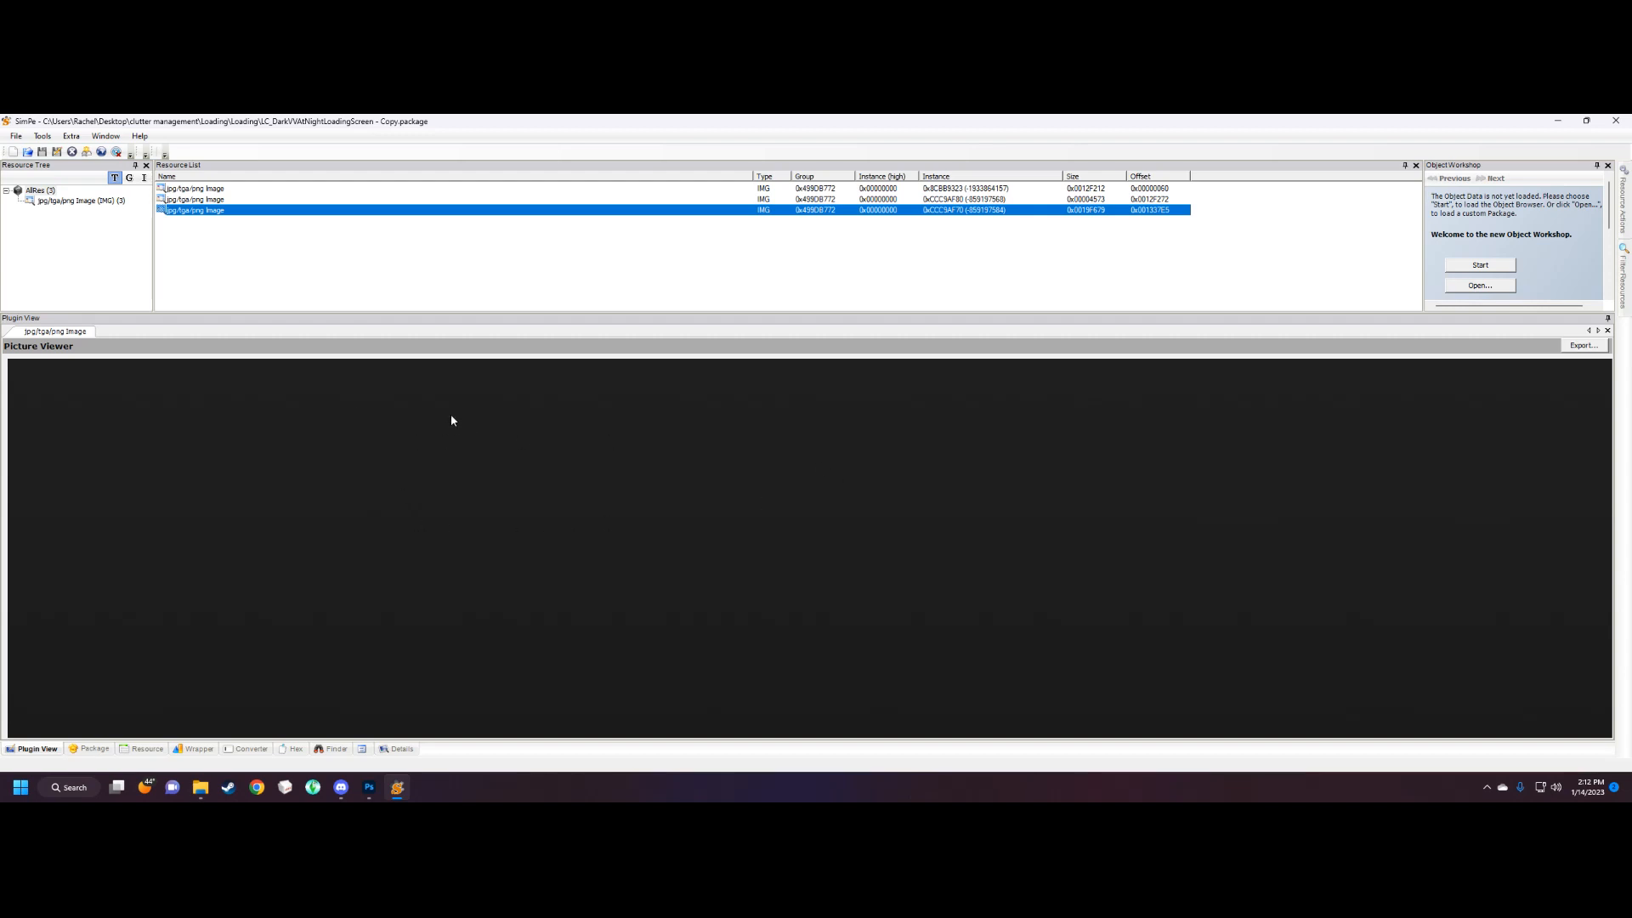
click(208, 201)
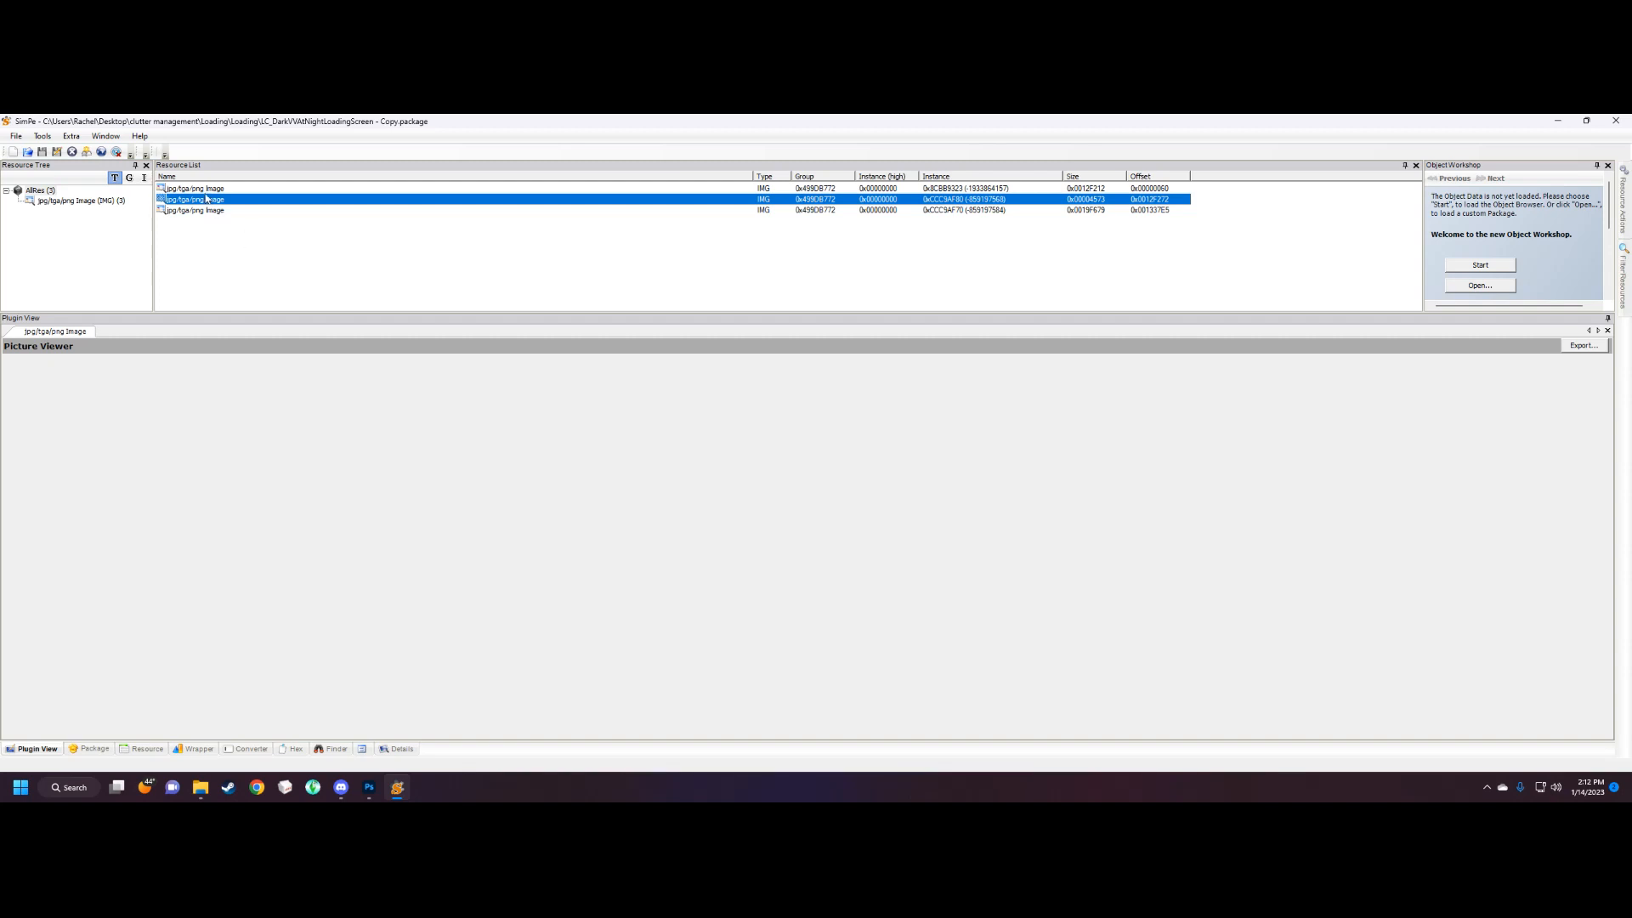
key(Up)
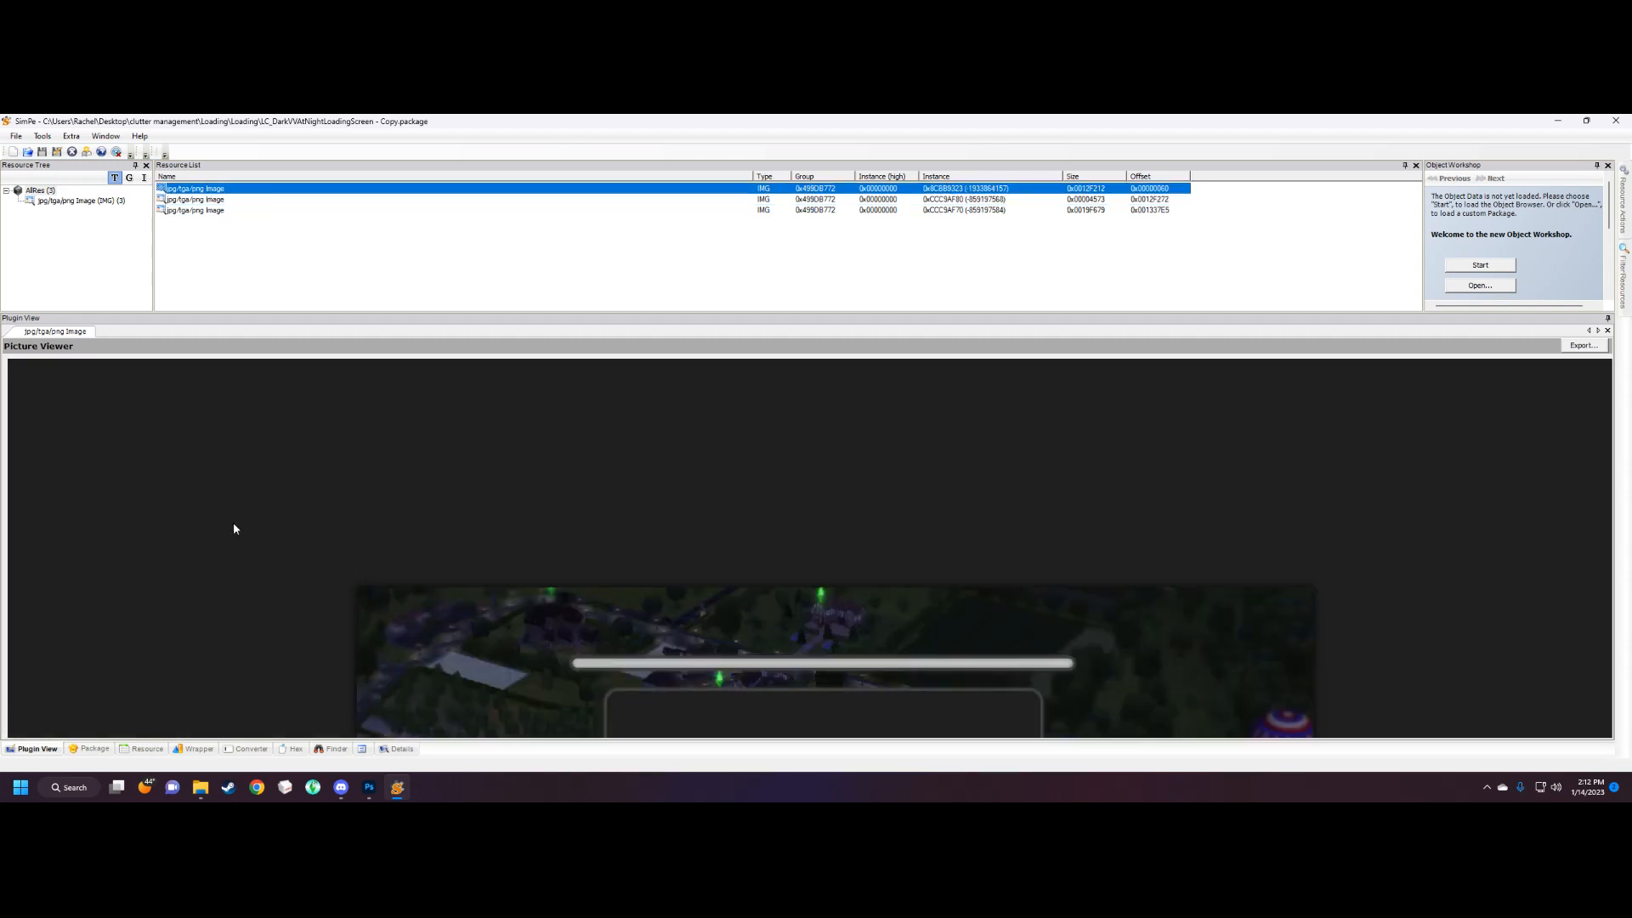
Replace the first image resource with PandoraLoading.png from the parent Loading folder, listing all file types, and reload the resource.
right_click(192, 189)
click(229, 226)
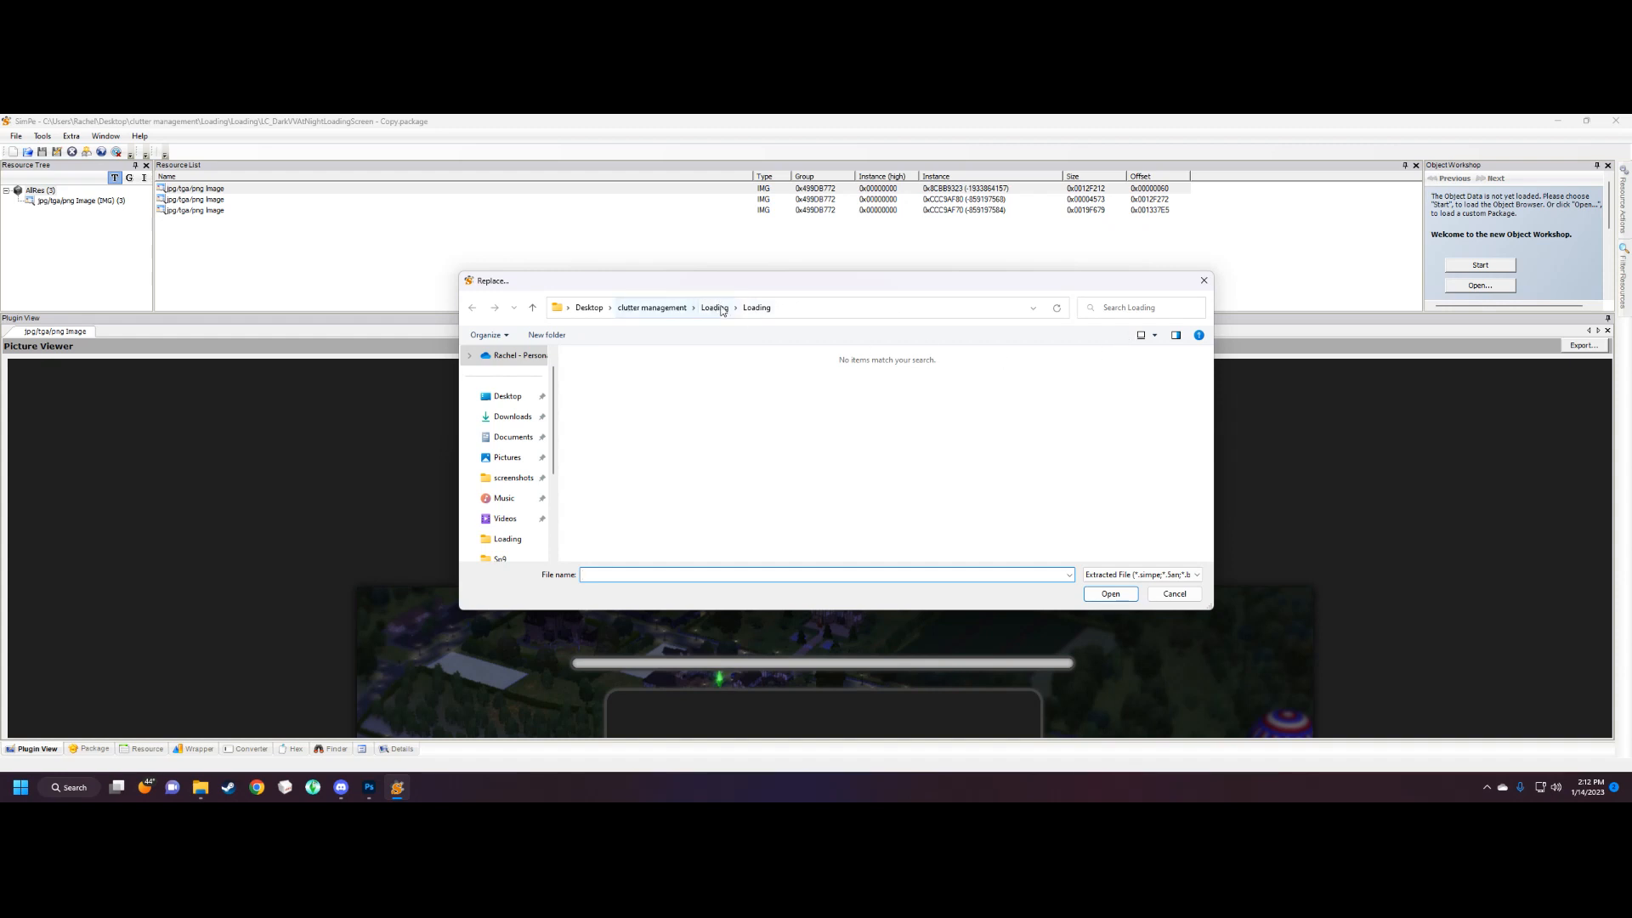
click(717, 307)
click(1092, 572)
click(1112, 600)
click(1141, 574)
click(1139, 610)
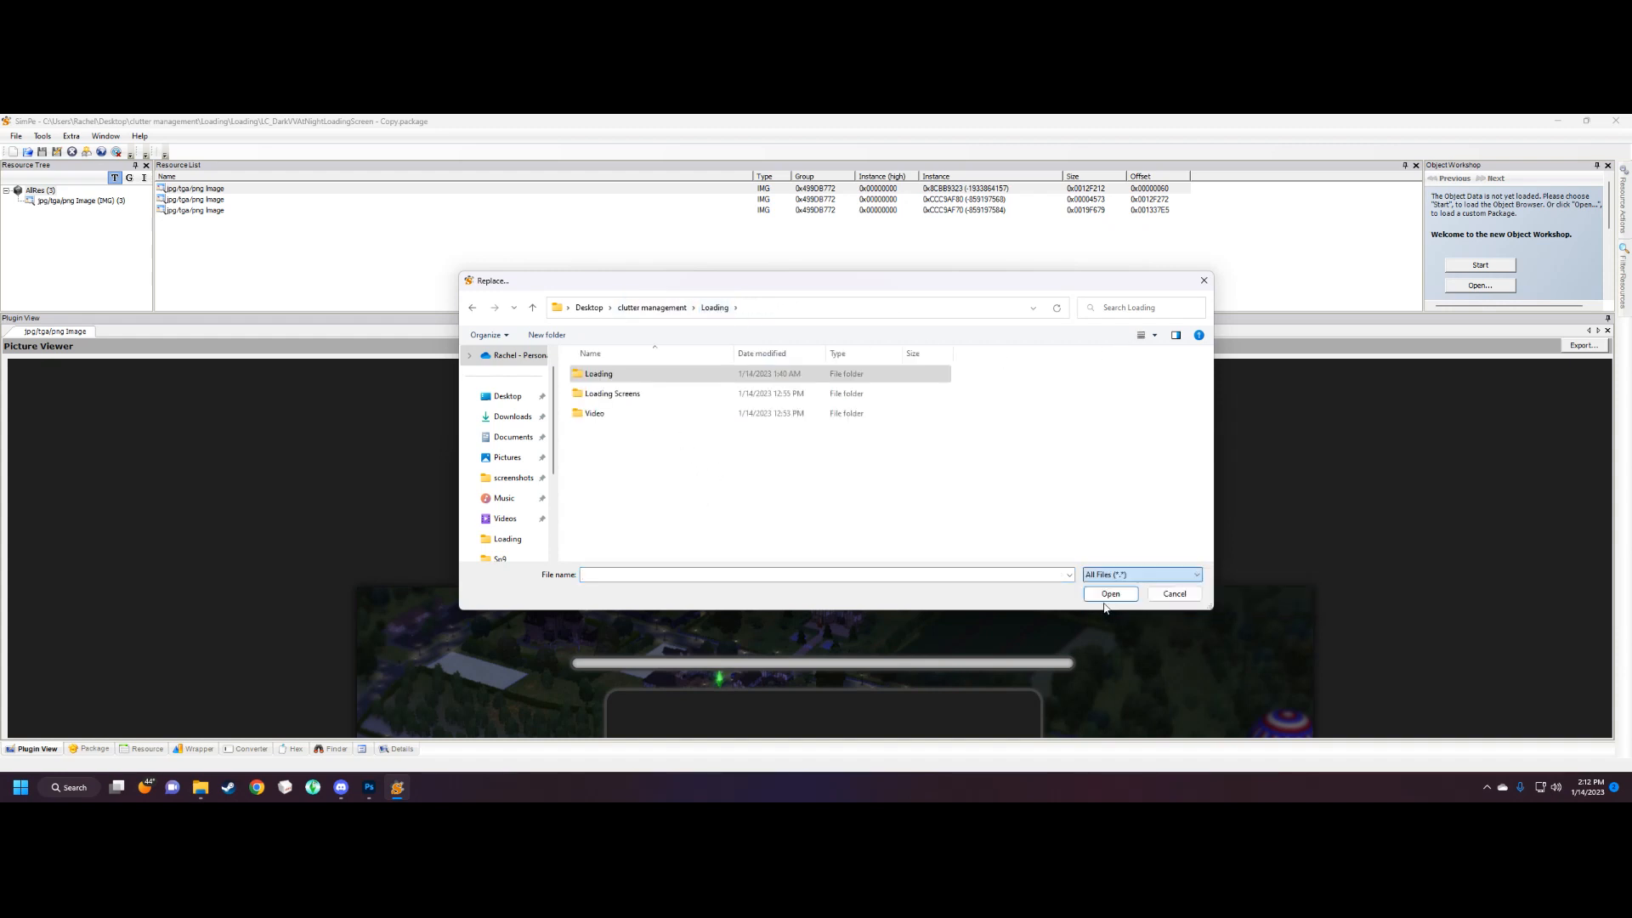
click(659, 474)
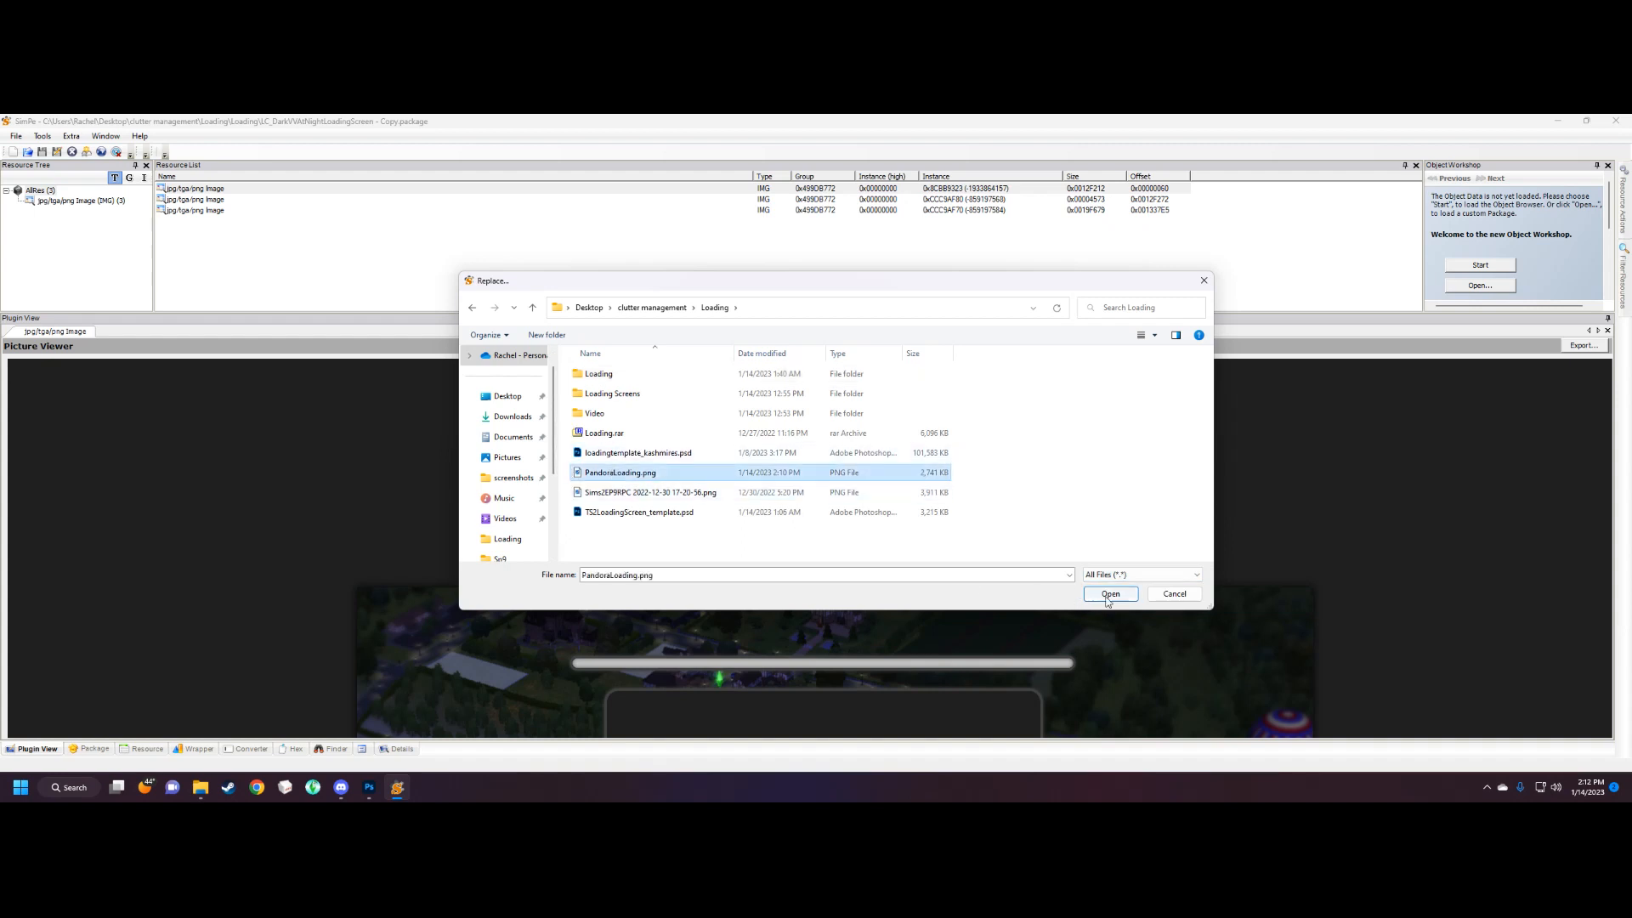
click(1110, 595)
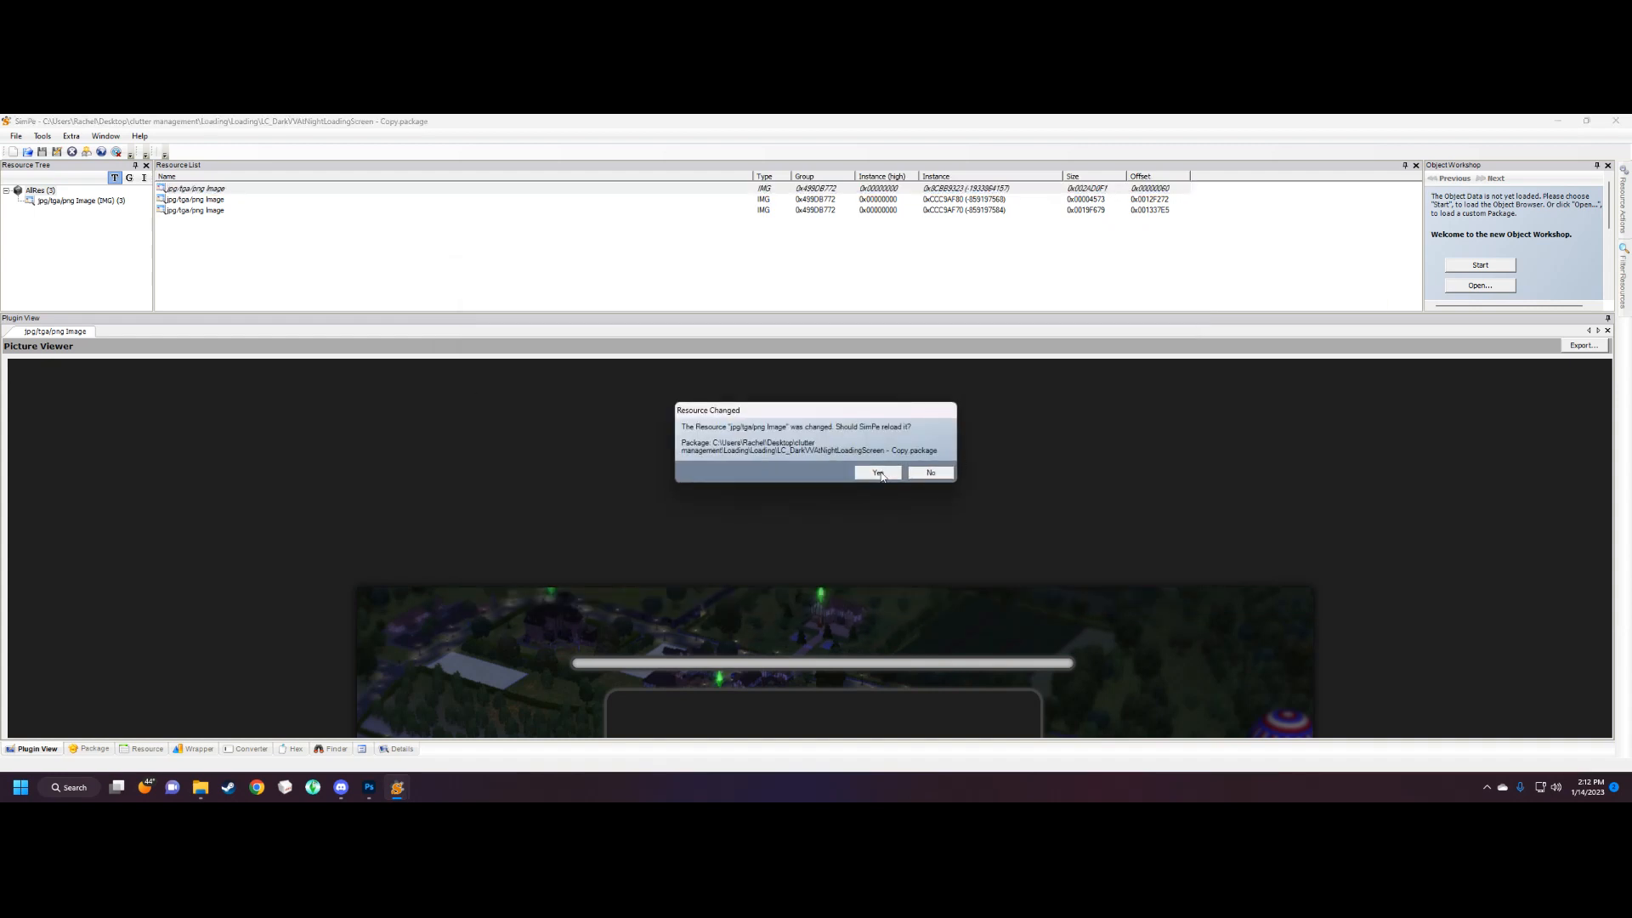
click(878, 473)
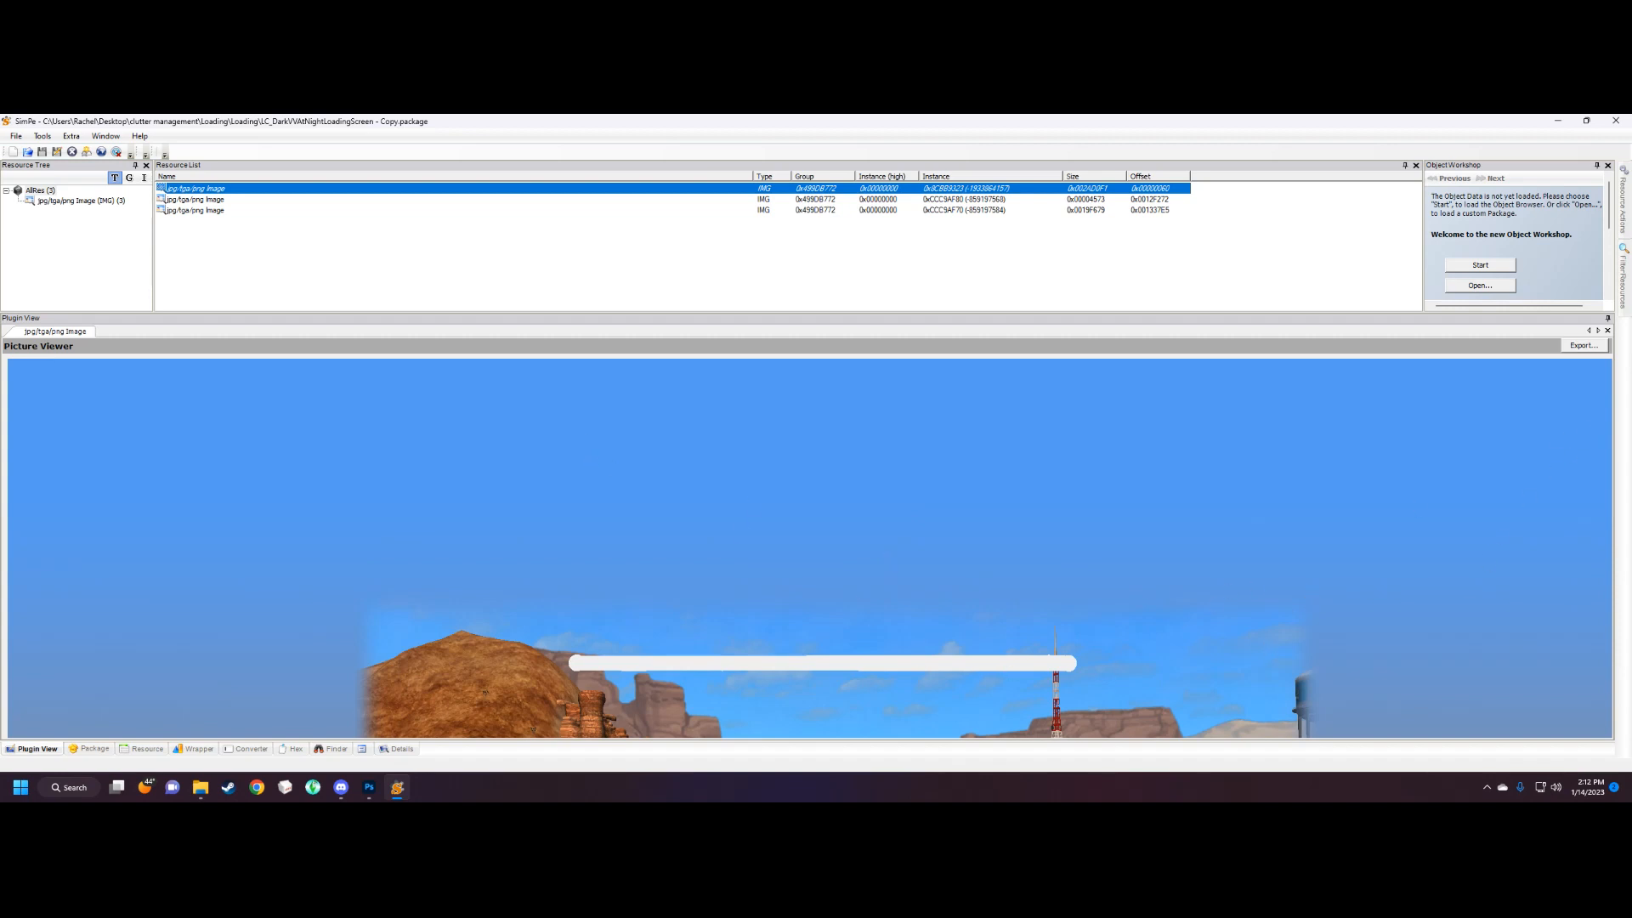
Save the package under the new name pandoraloadingScreenexample.package in the parent Loading folder and close SimPe.
click(182, 201)
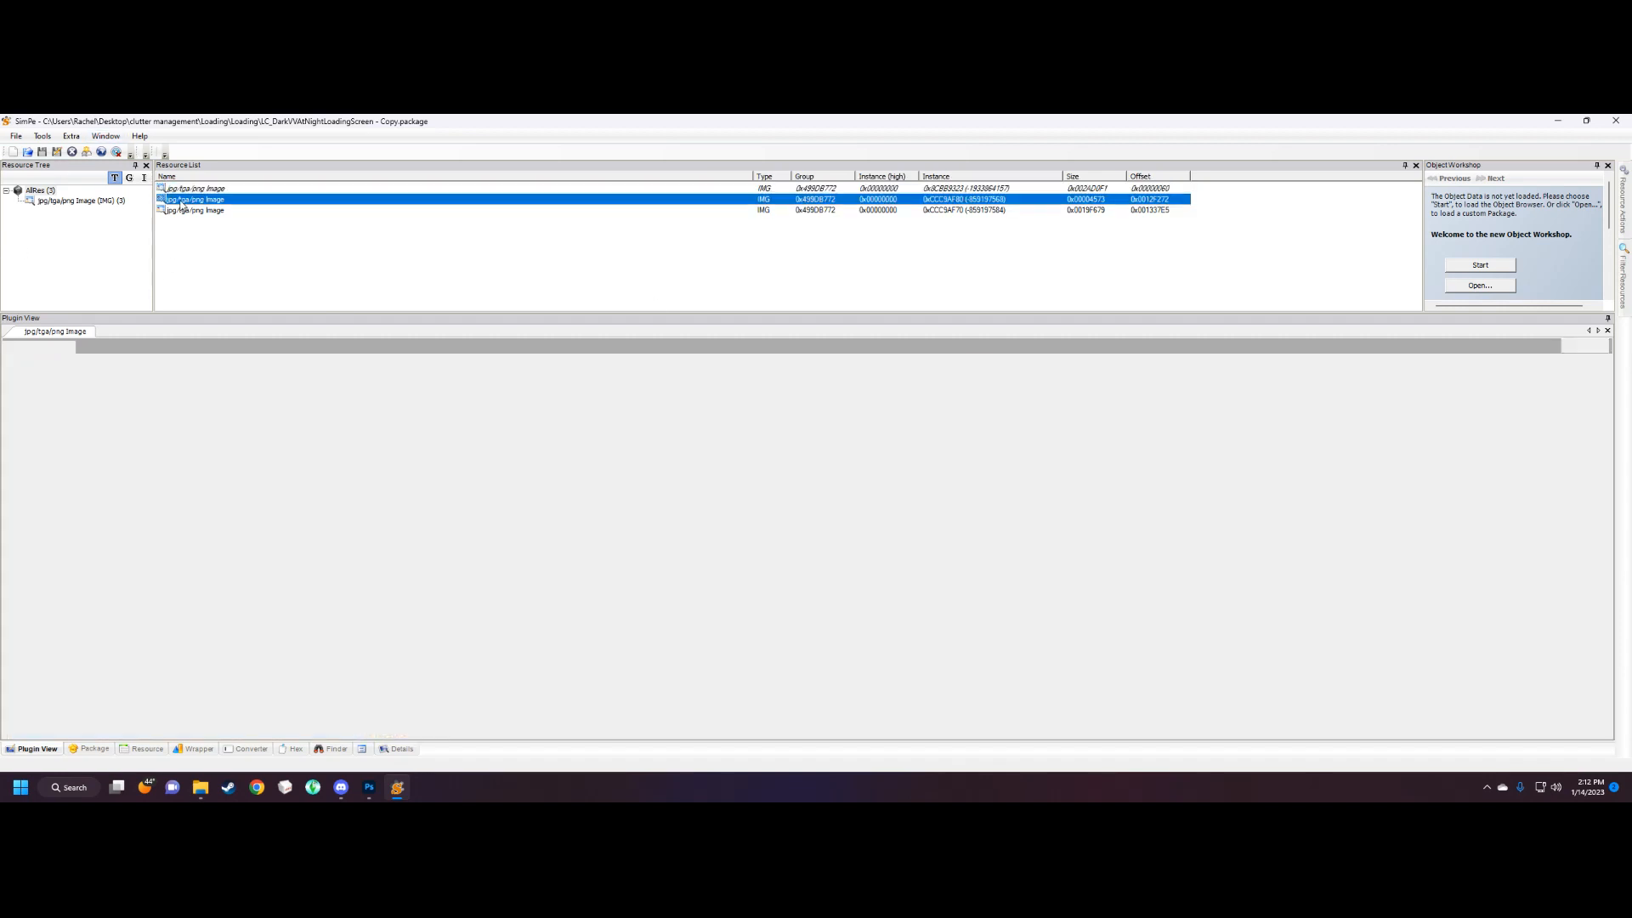
click(189, 212)
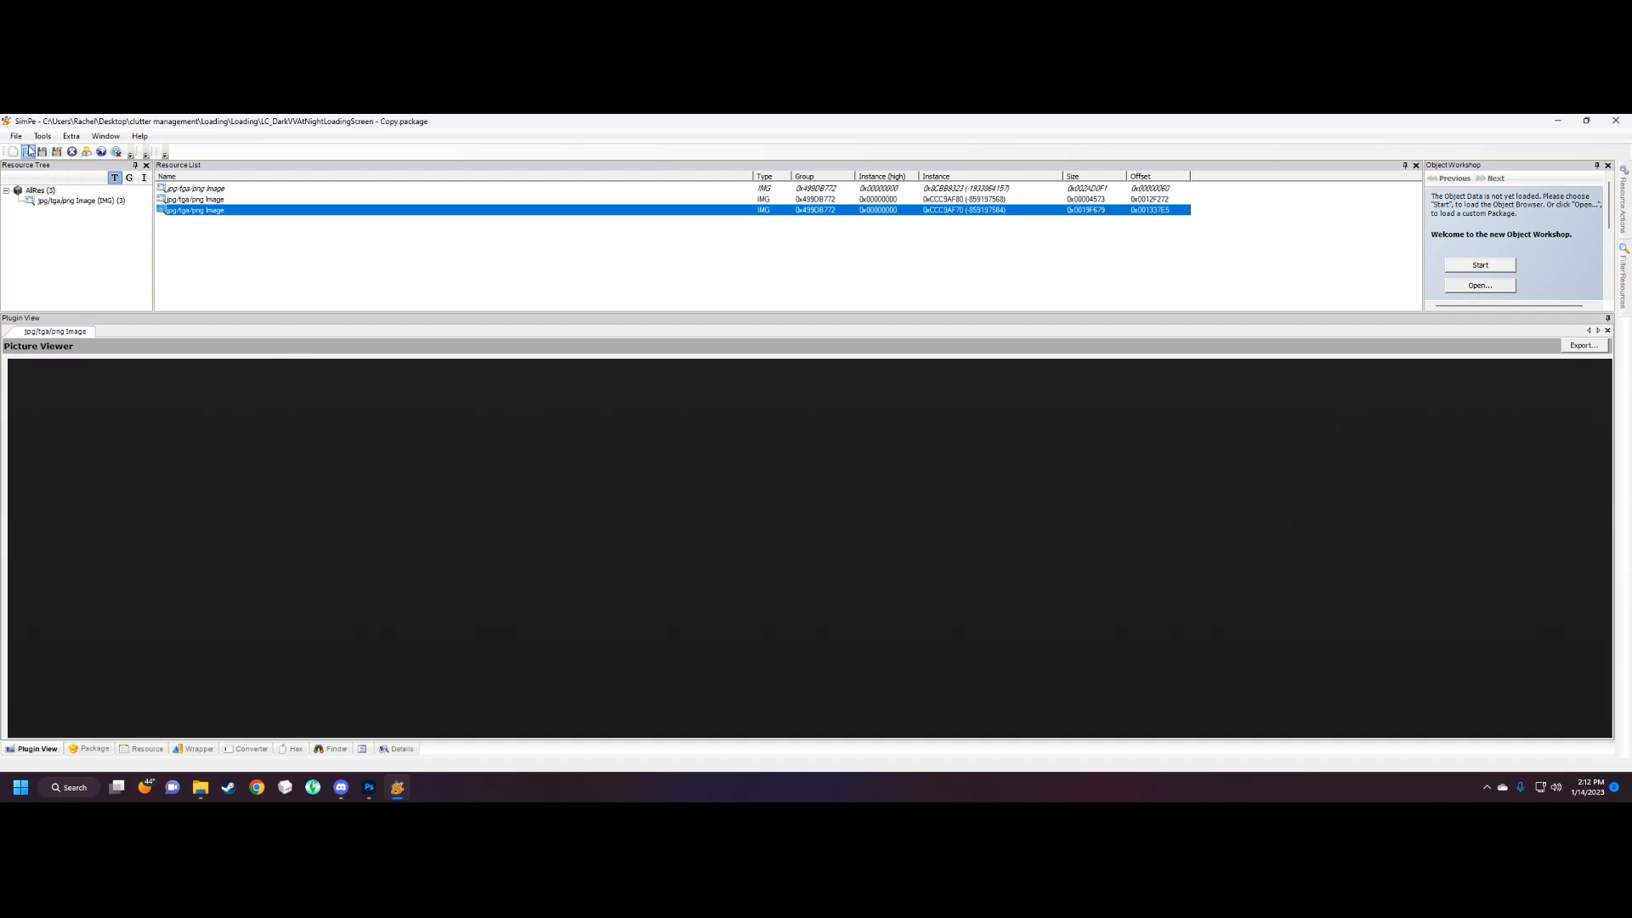
click(16, 136)
click(34, 225)
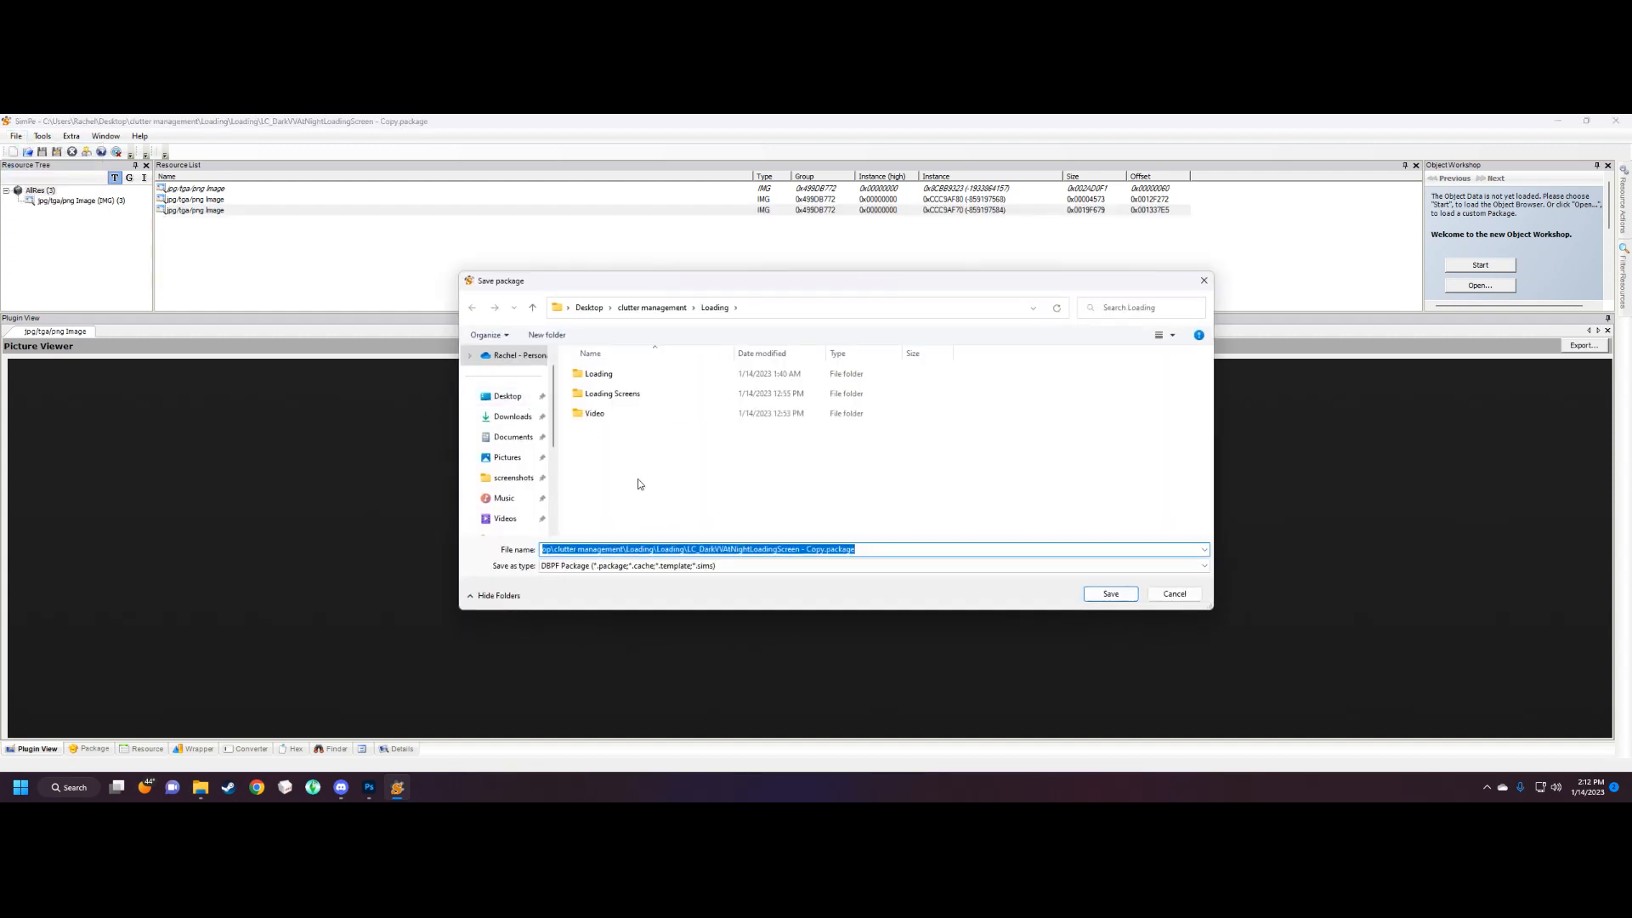
click(627, 550)
drag(817, 549, 385, 555)
key(BackSpace)
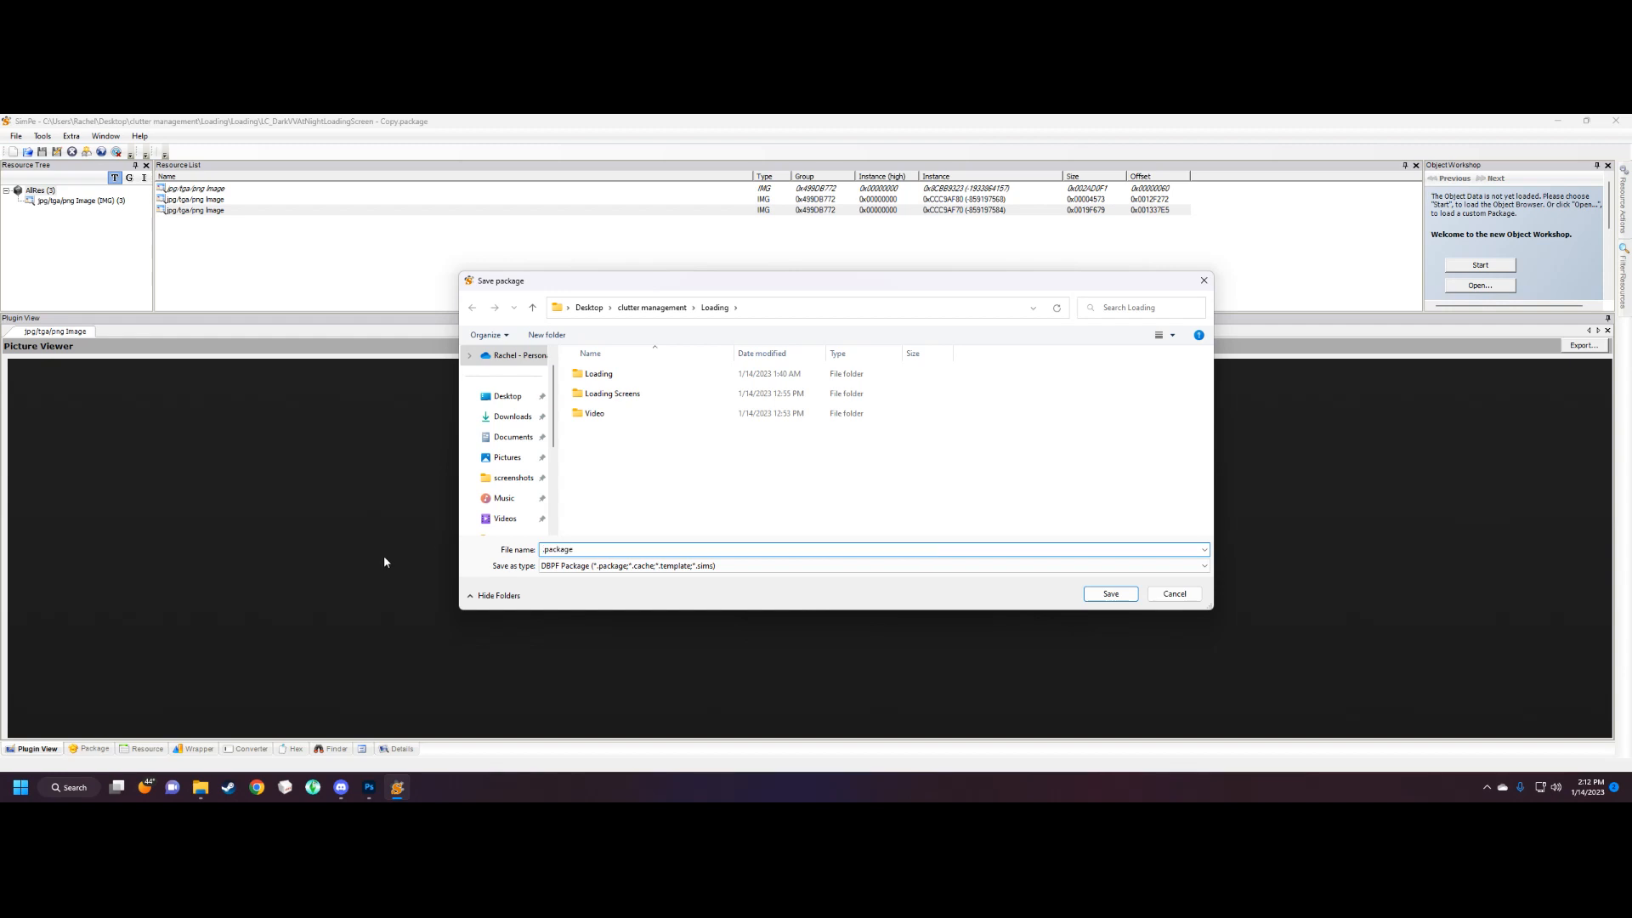
text(pandoraloadingScreenes)
text(ample)
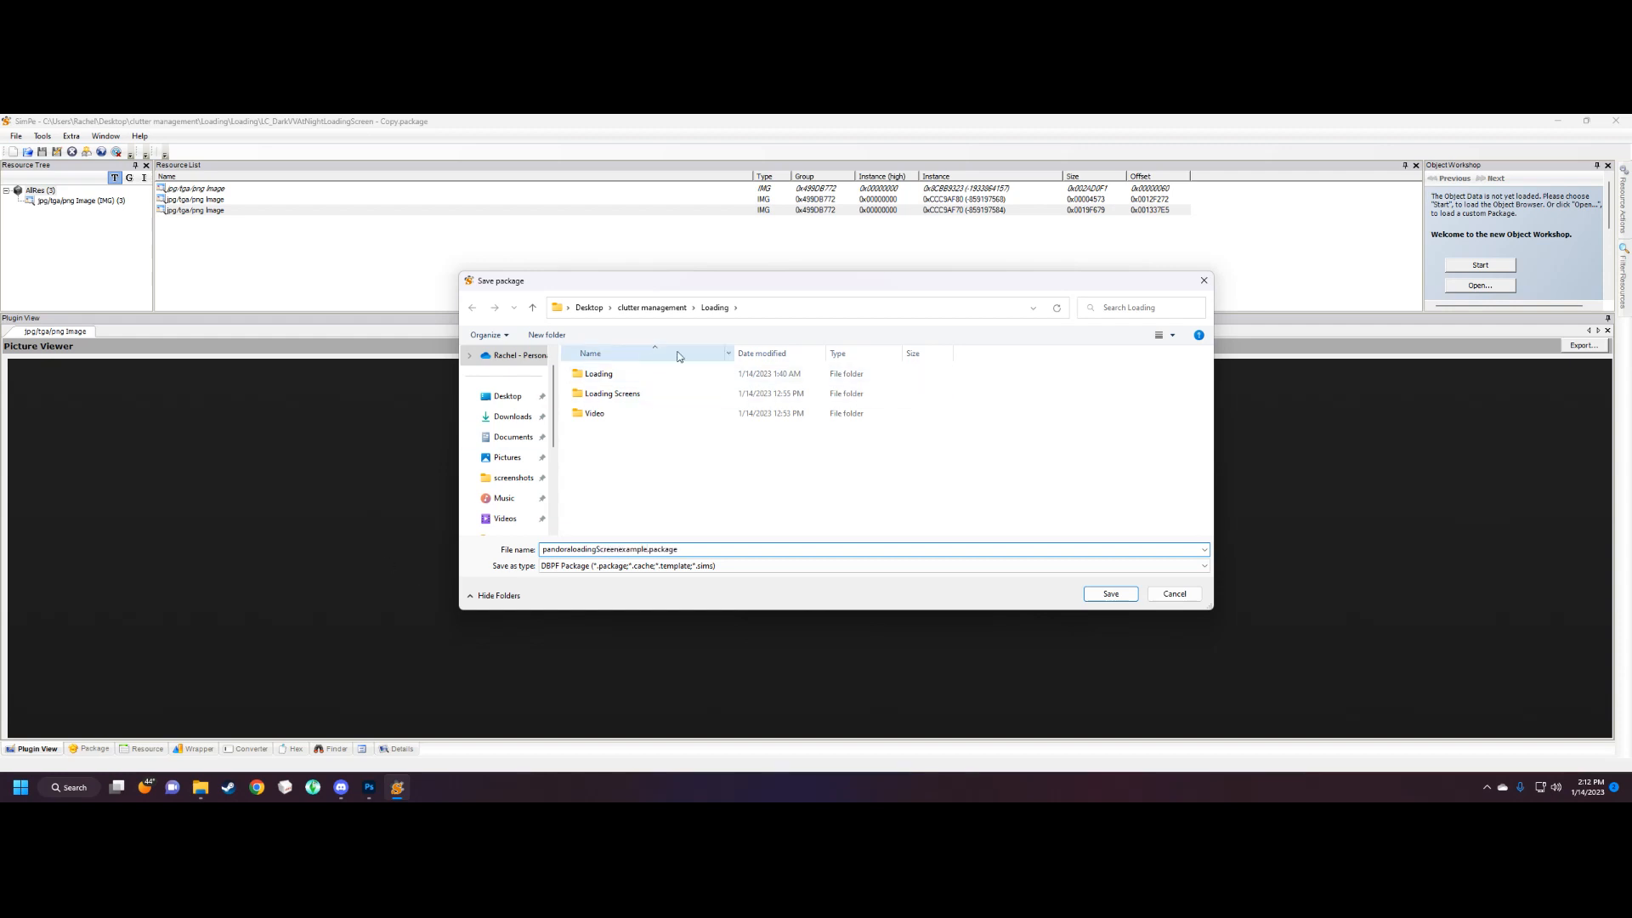
click(1111, 593)
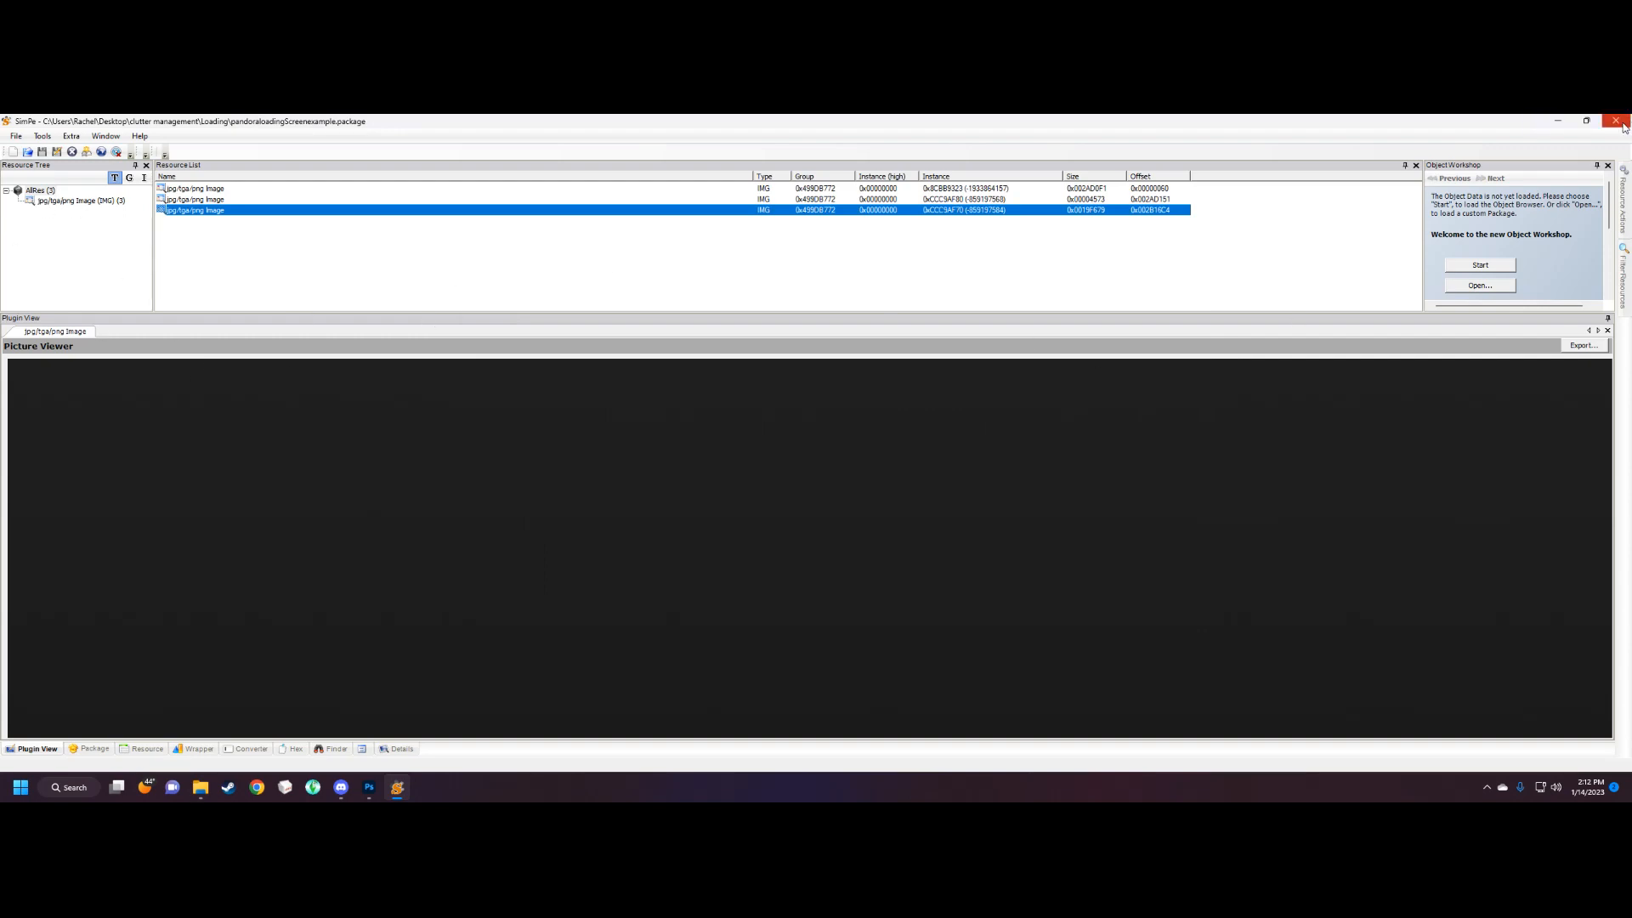
click(1618, 123)
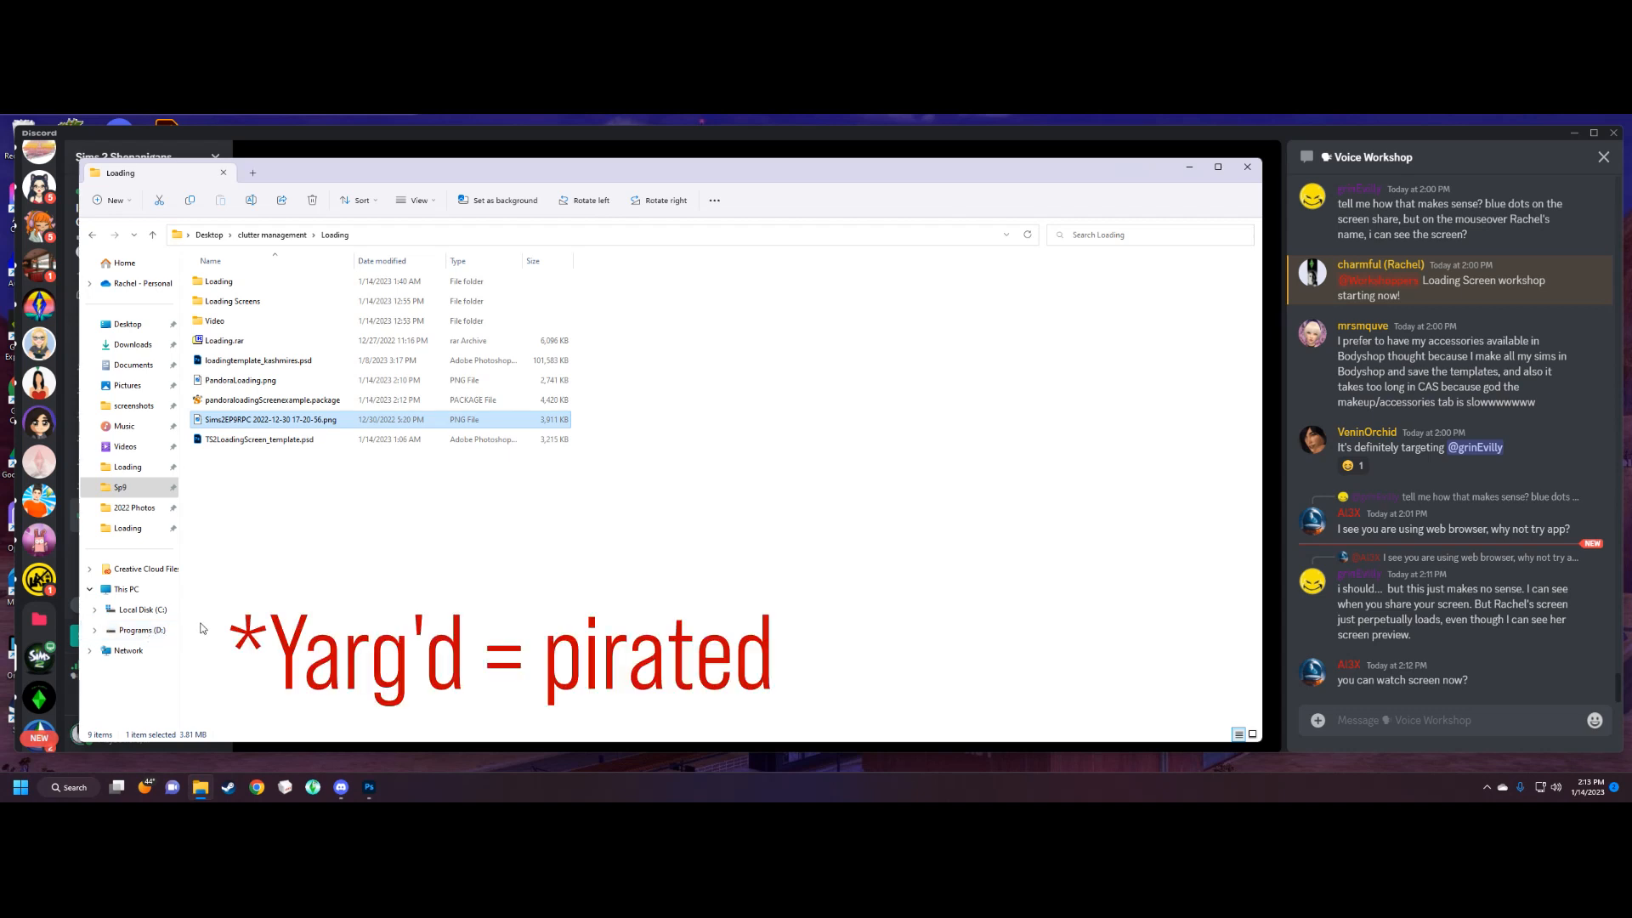
Open the game's UI folder at C:\Program Files (x86)\Origin Games\The Sims 2 Ultimate Collection\Double Deluxe\Base\TSData\Res\UI.
click(138, 610)
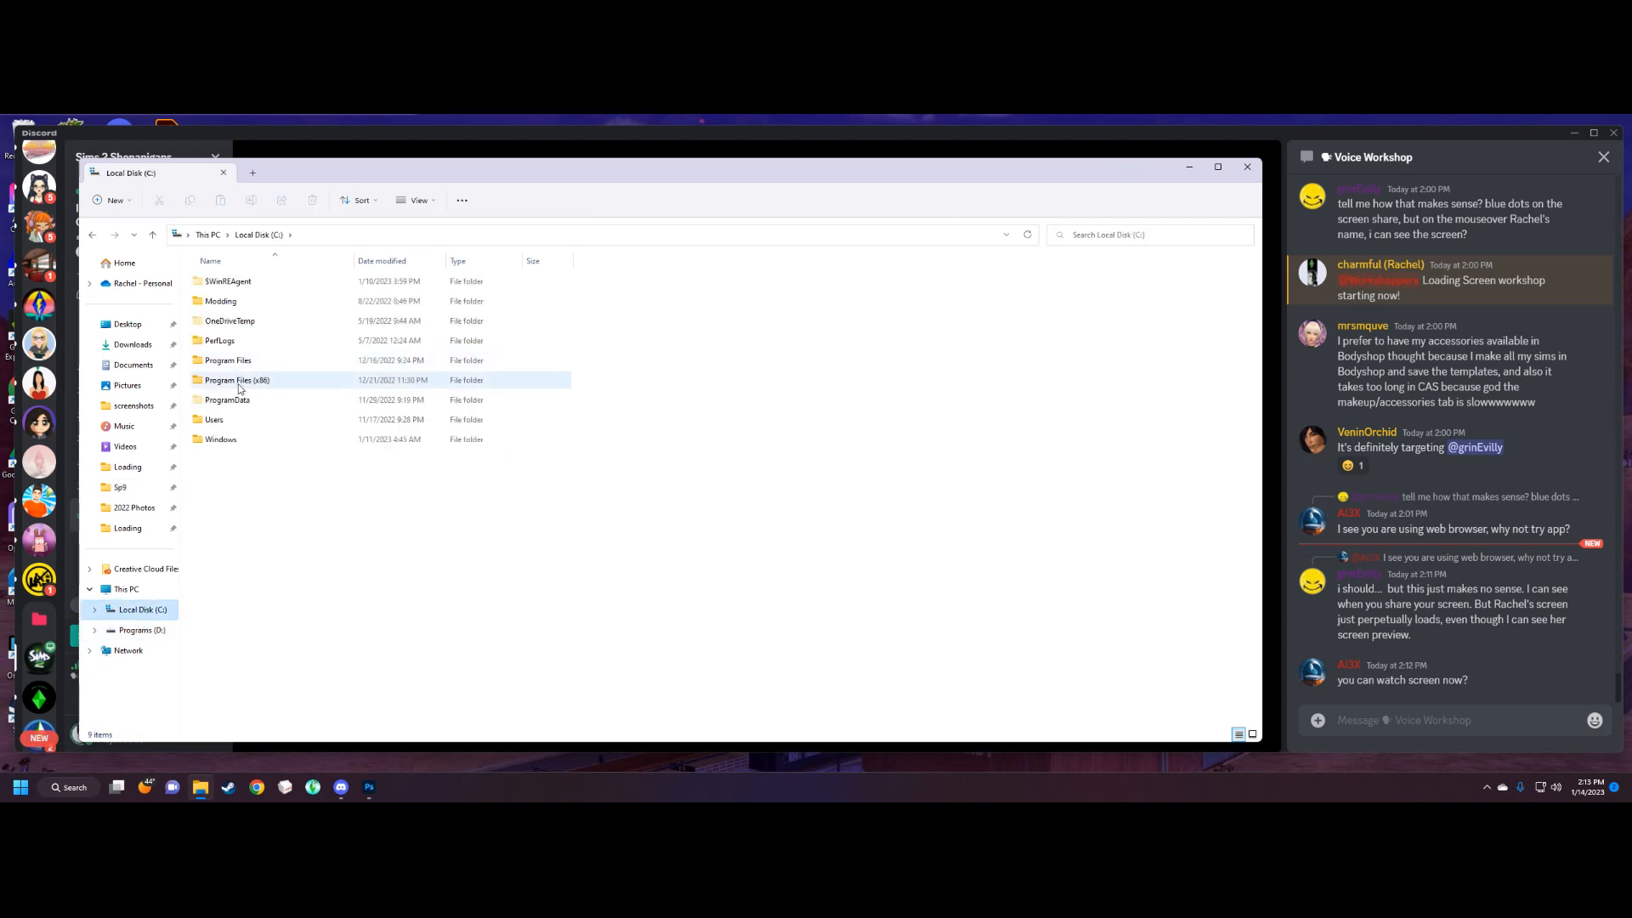
double_click(229, 382)
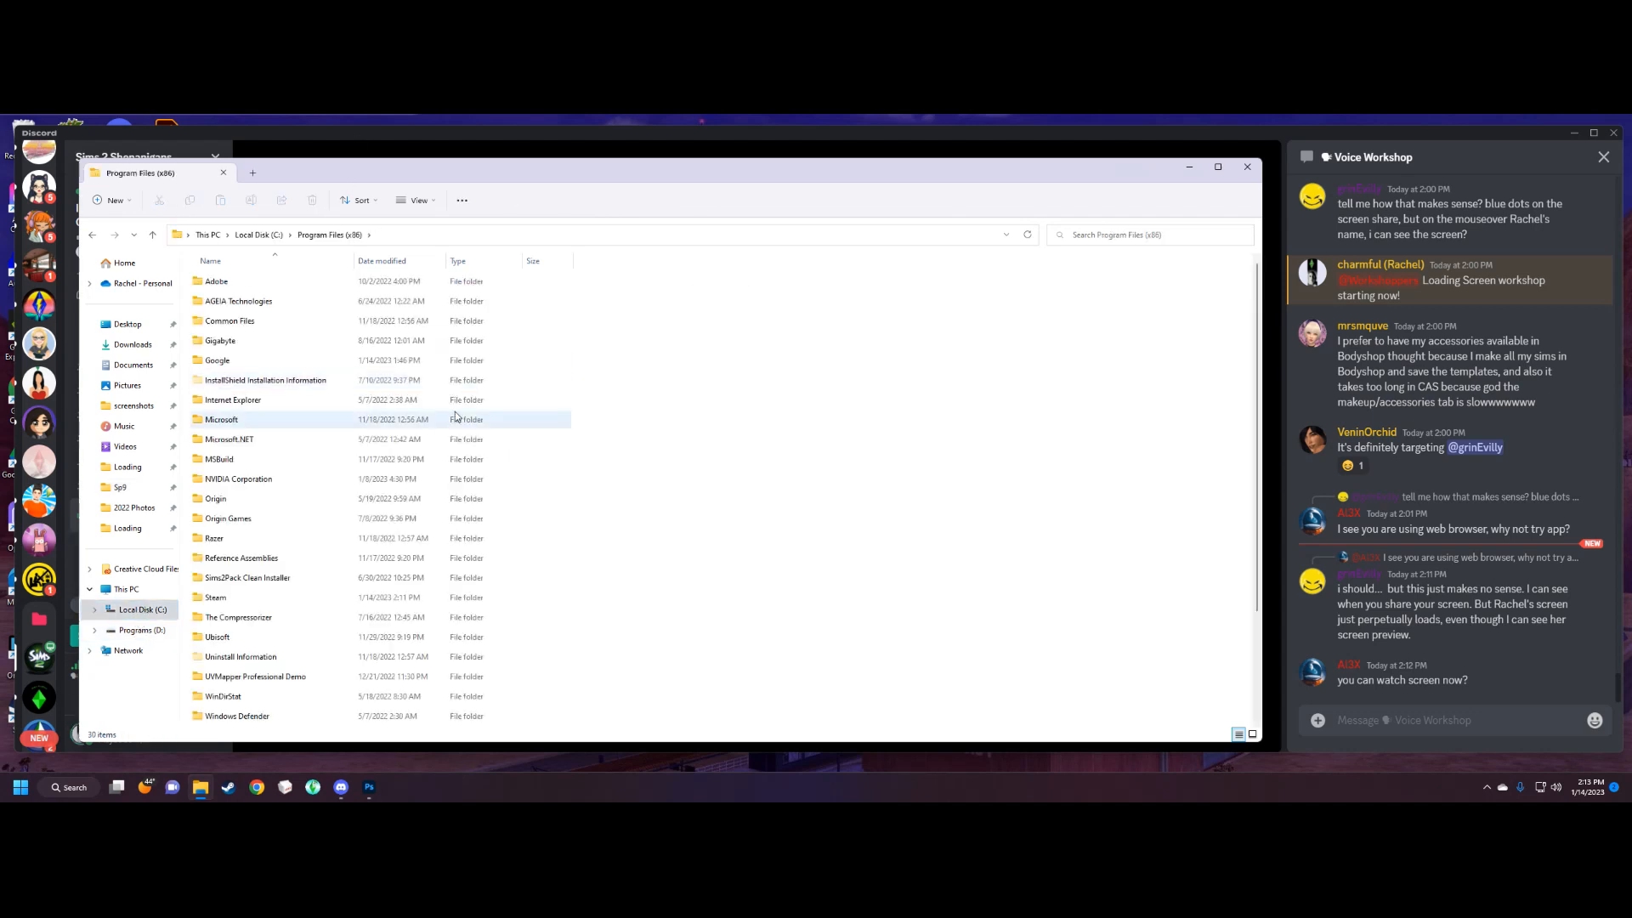
double_click(261, 521)
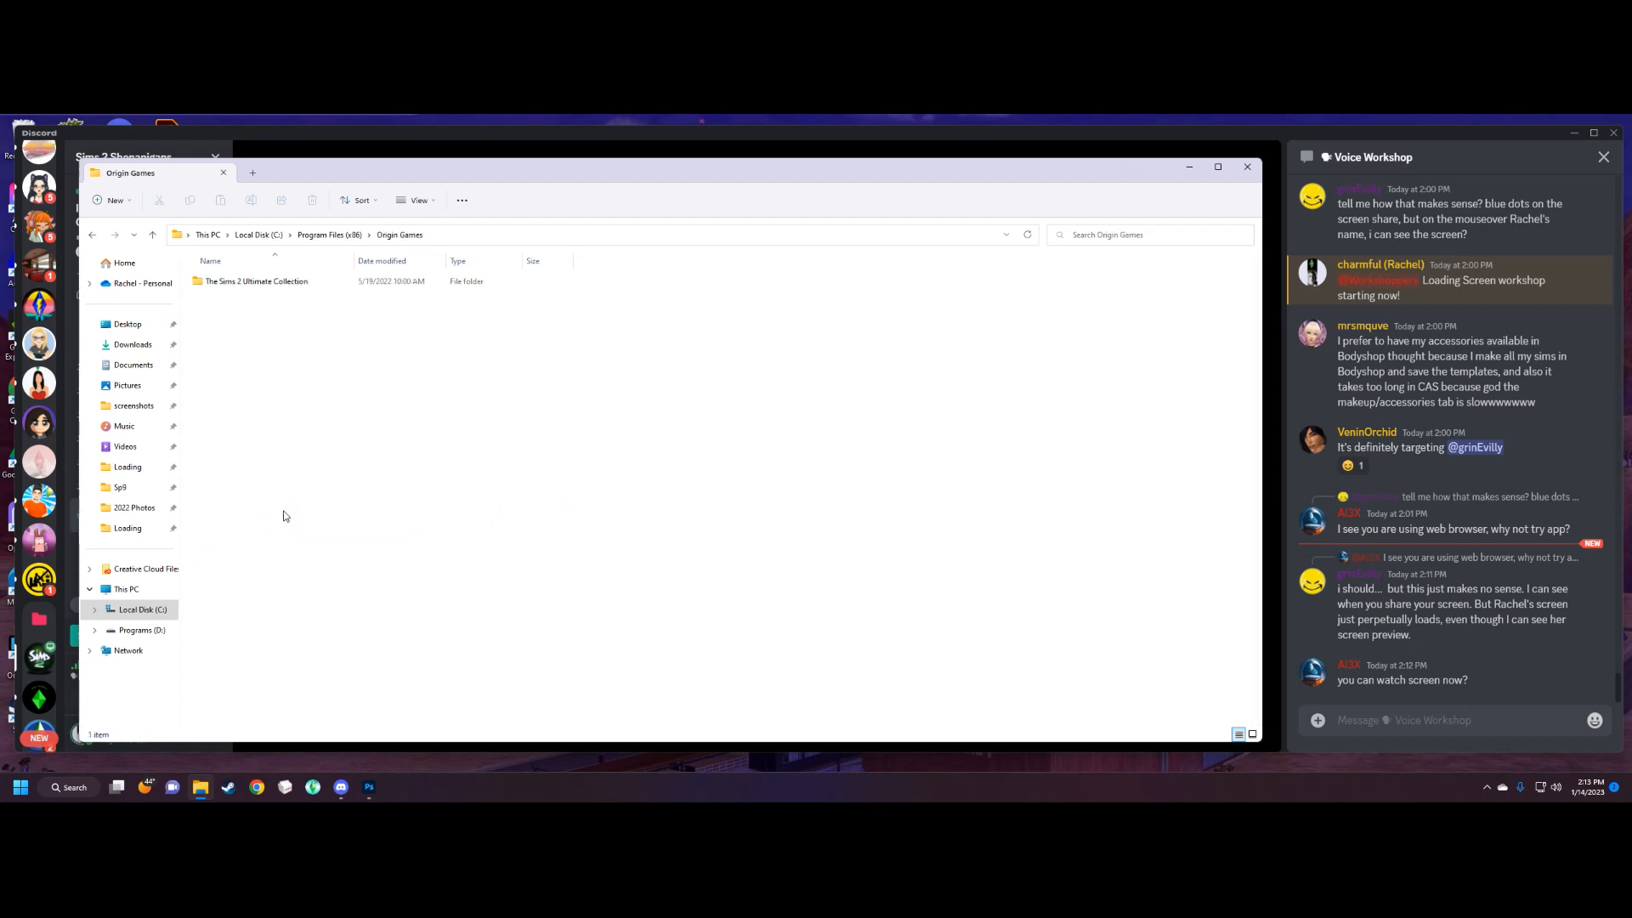
double_click(259, 289)
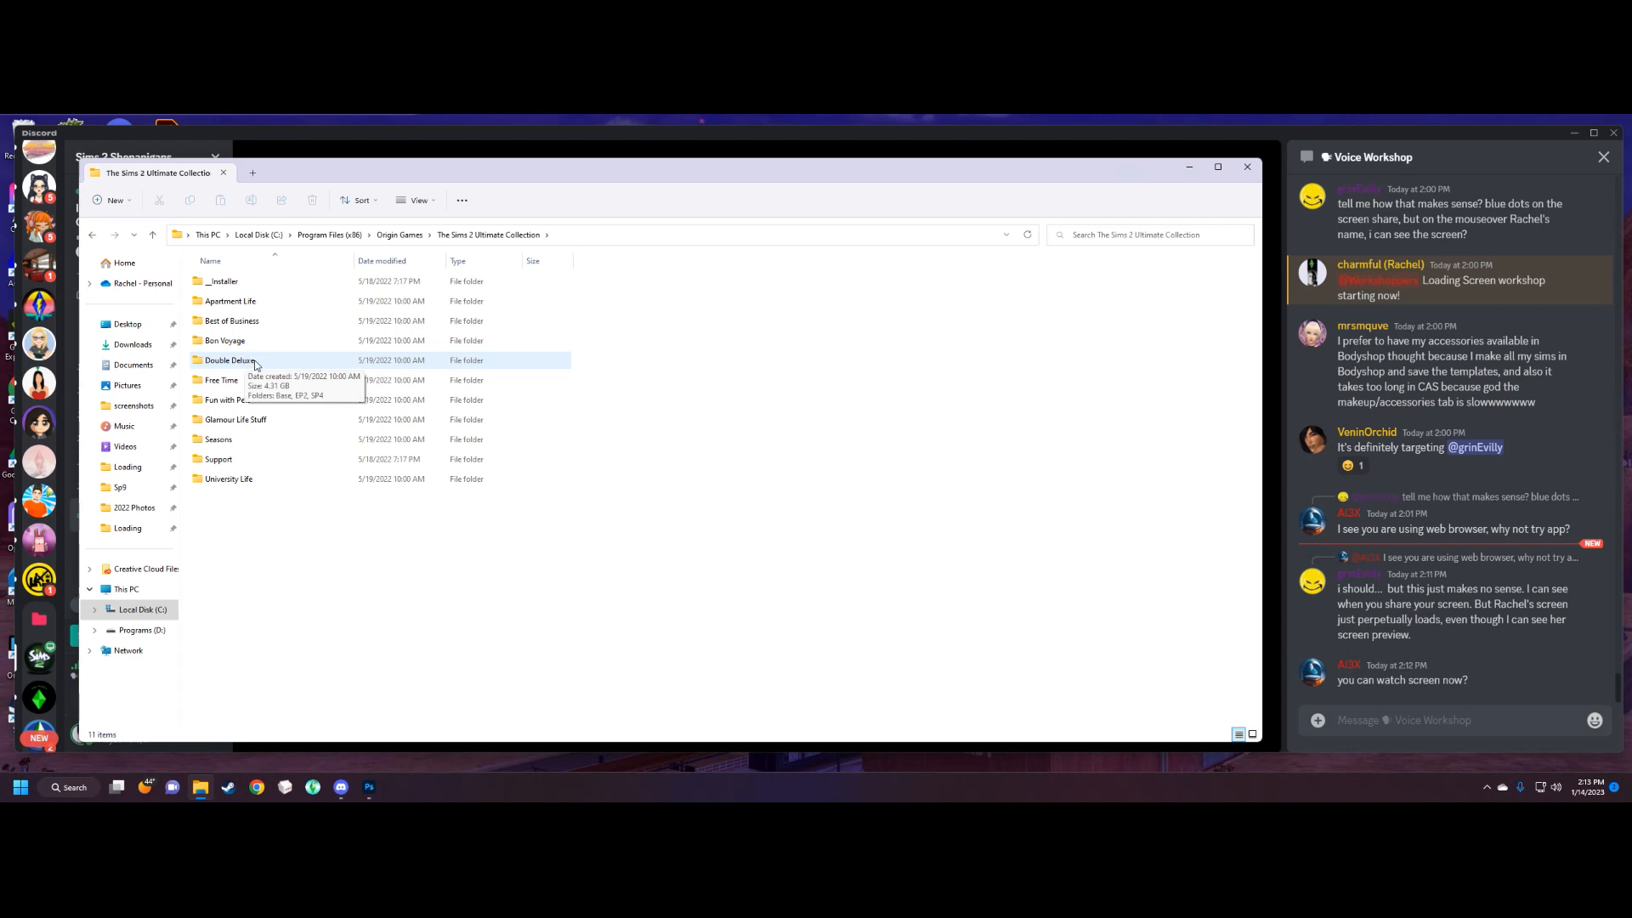
double_click(233, 361)
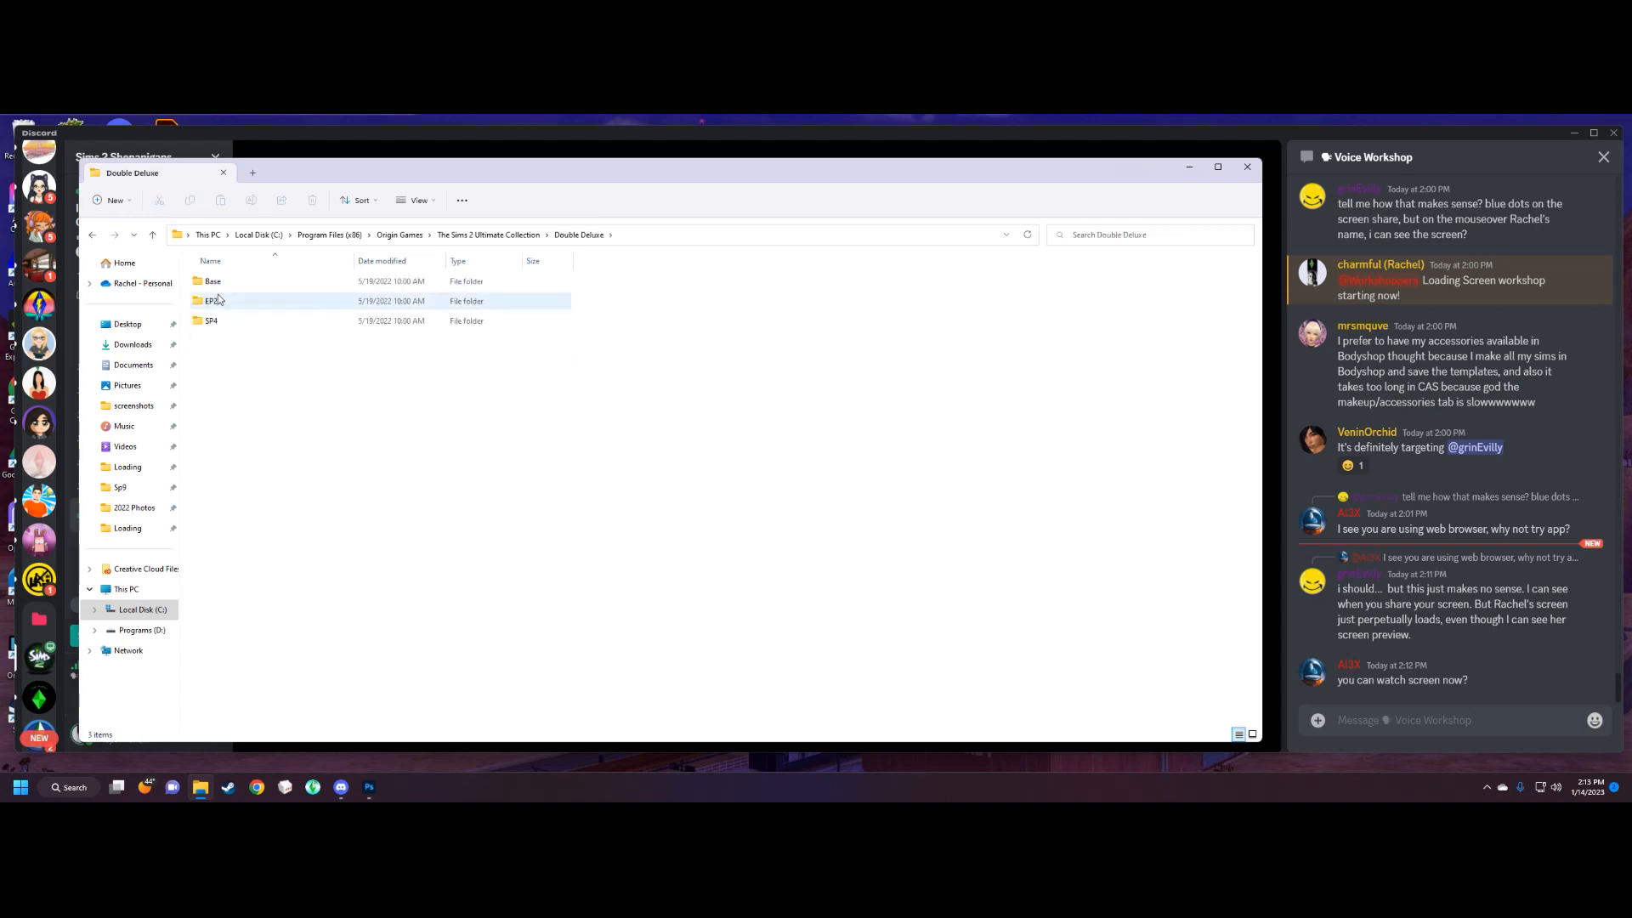
double_click(213, 282)
double_click(217, 282)
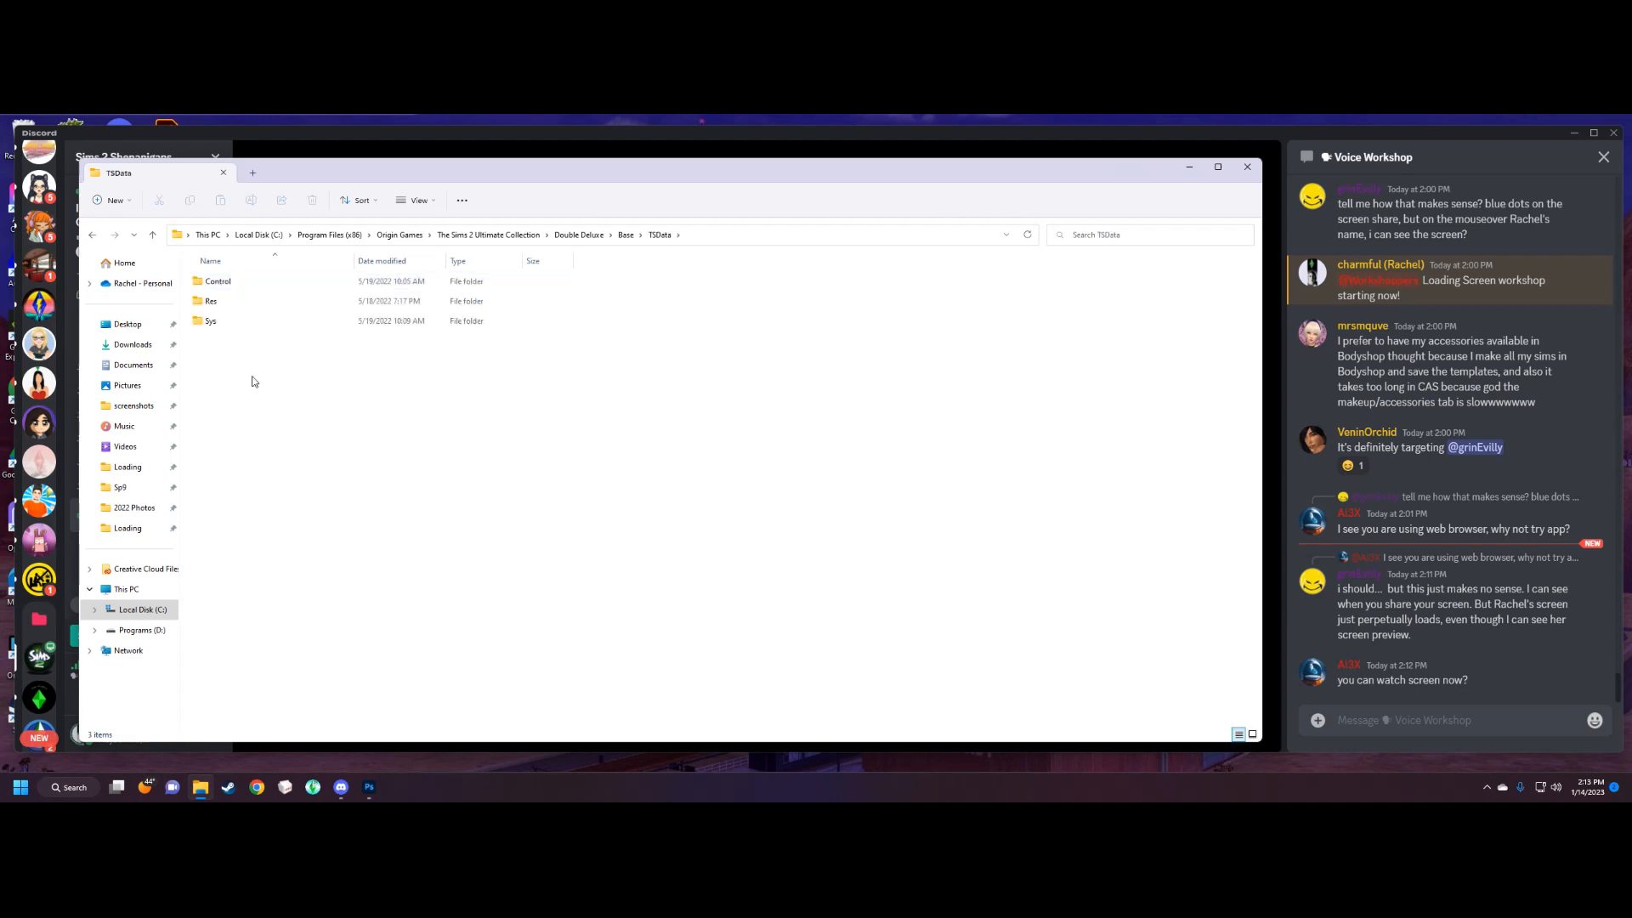
double_click(211, 301)
double_click(204, 637)
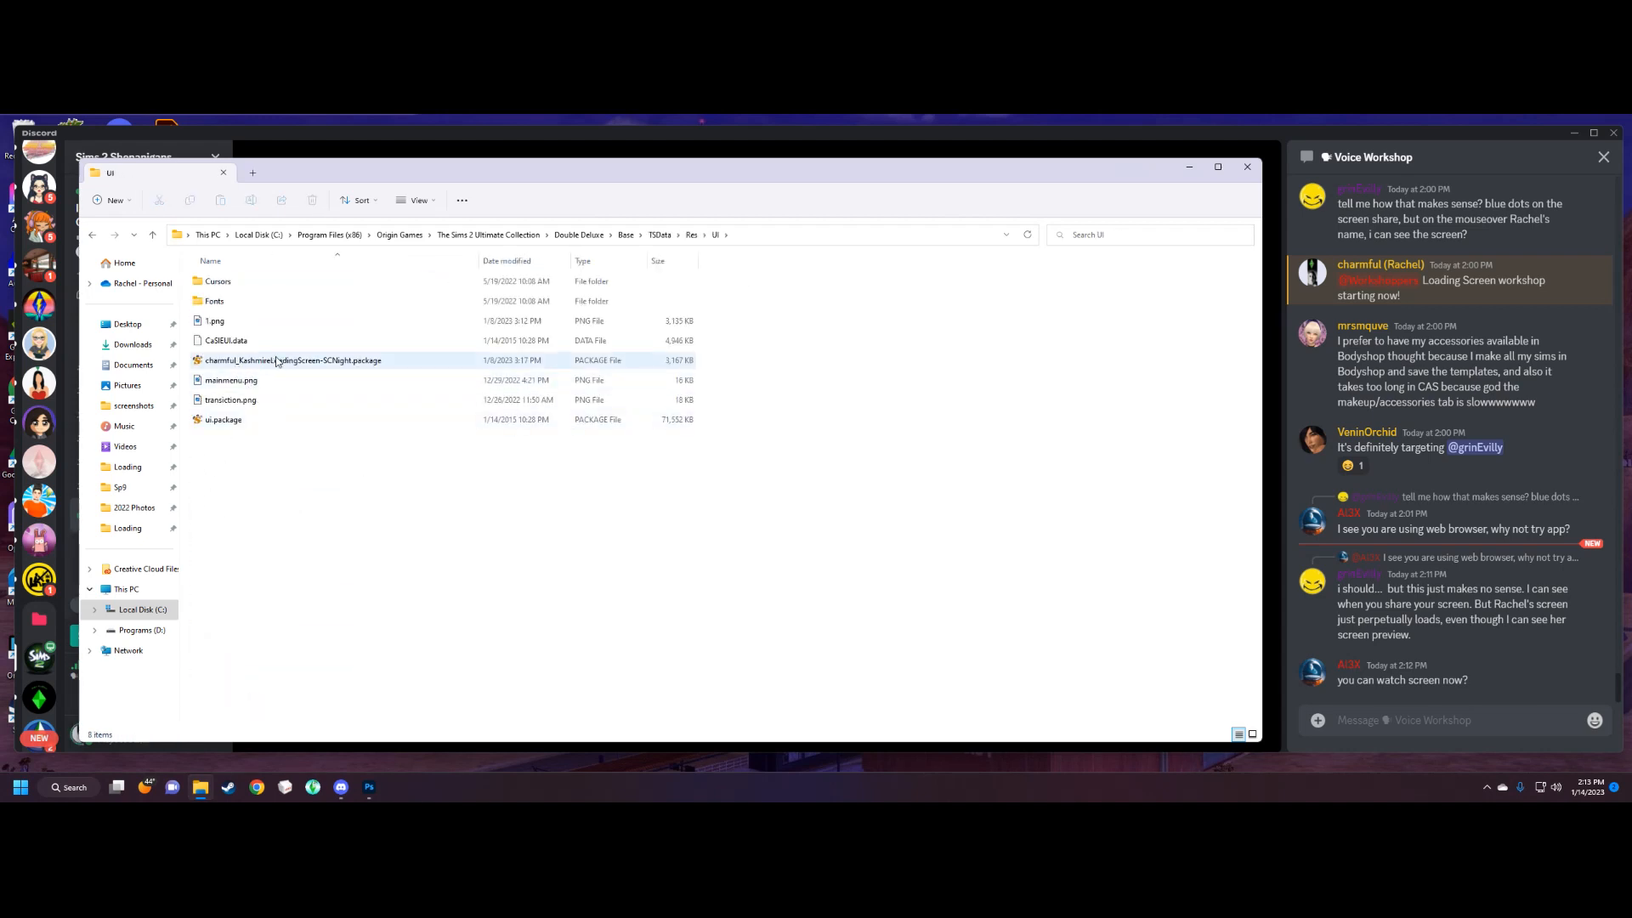
Delete the old Kashmire loading screen package and its image 1.png from the UI folder.
drag(442, 173, 751, 182)
right_click(573, 369)
click(562, 693)
right_click(561, 367)
click(678, 378)
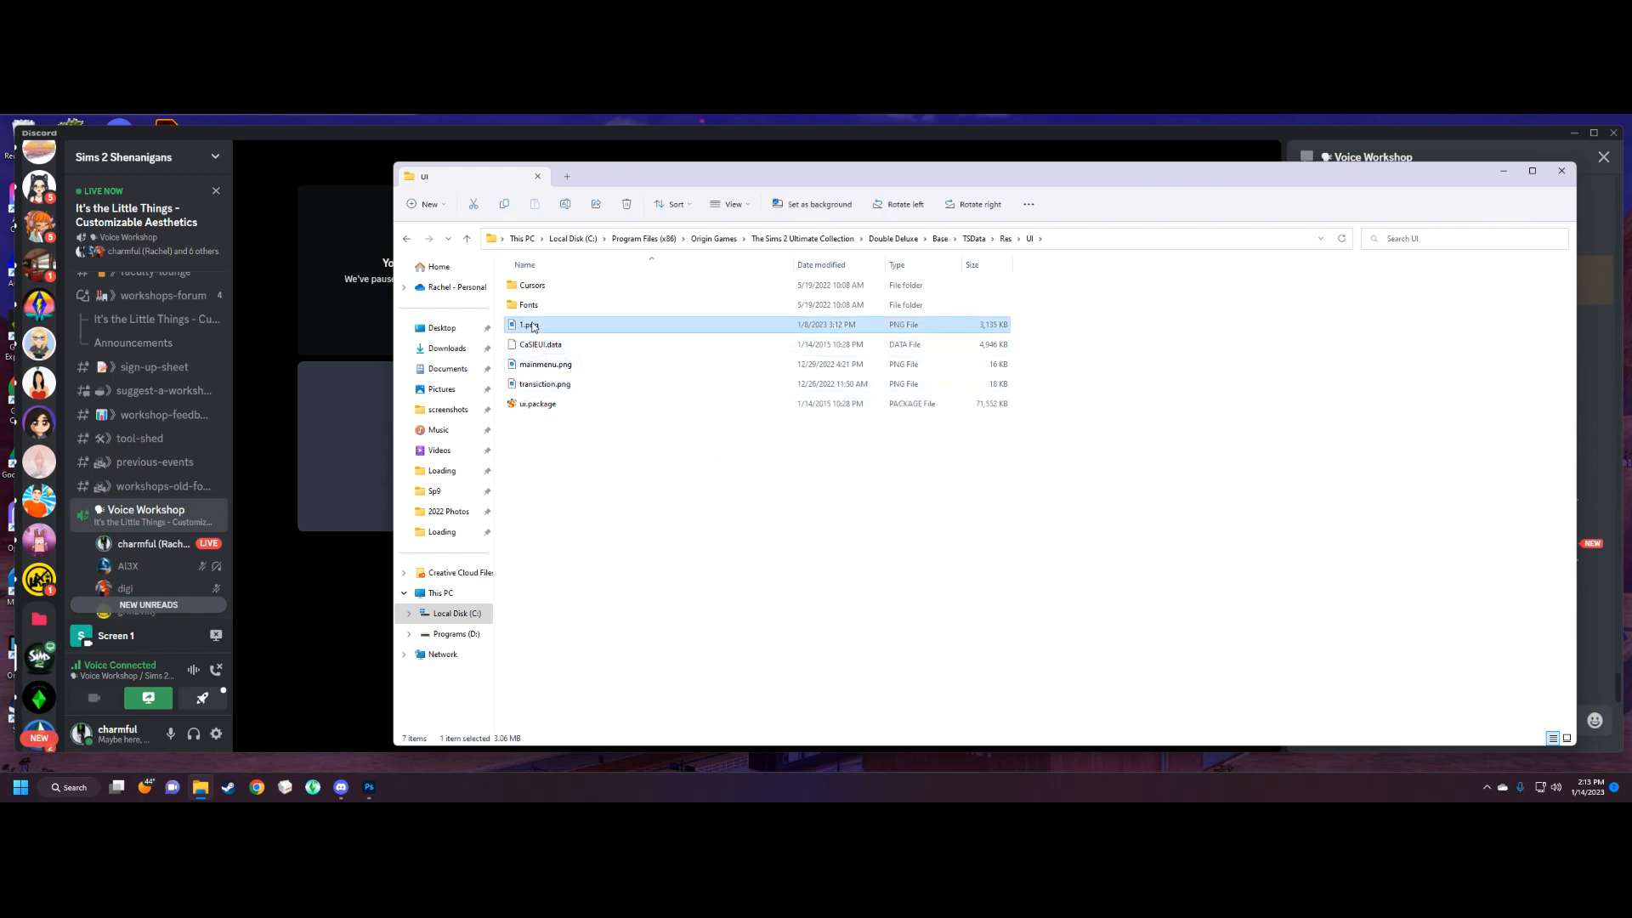
right_click(528, 326)
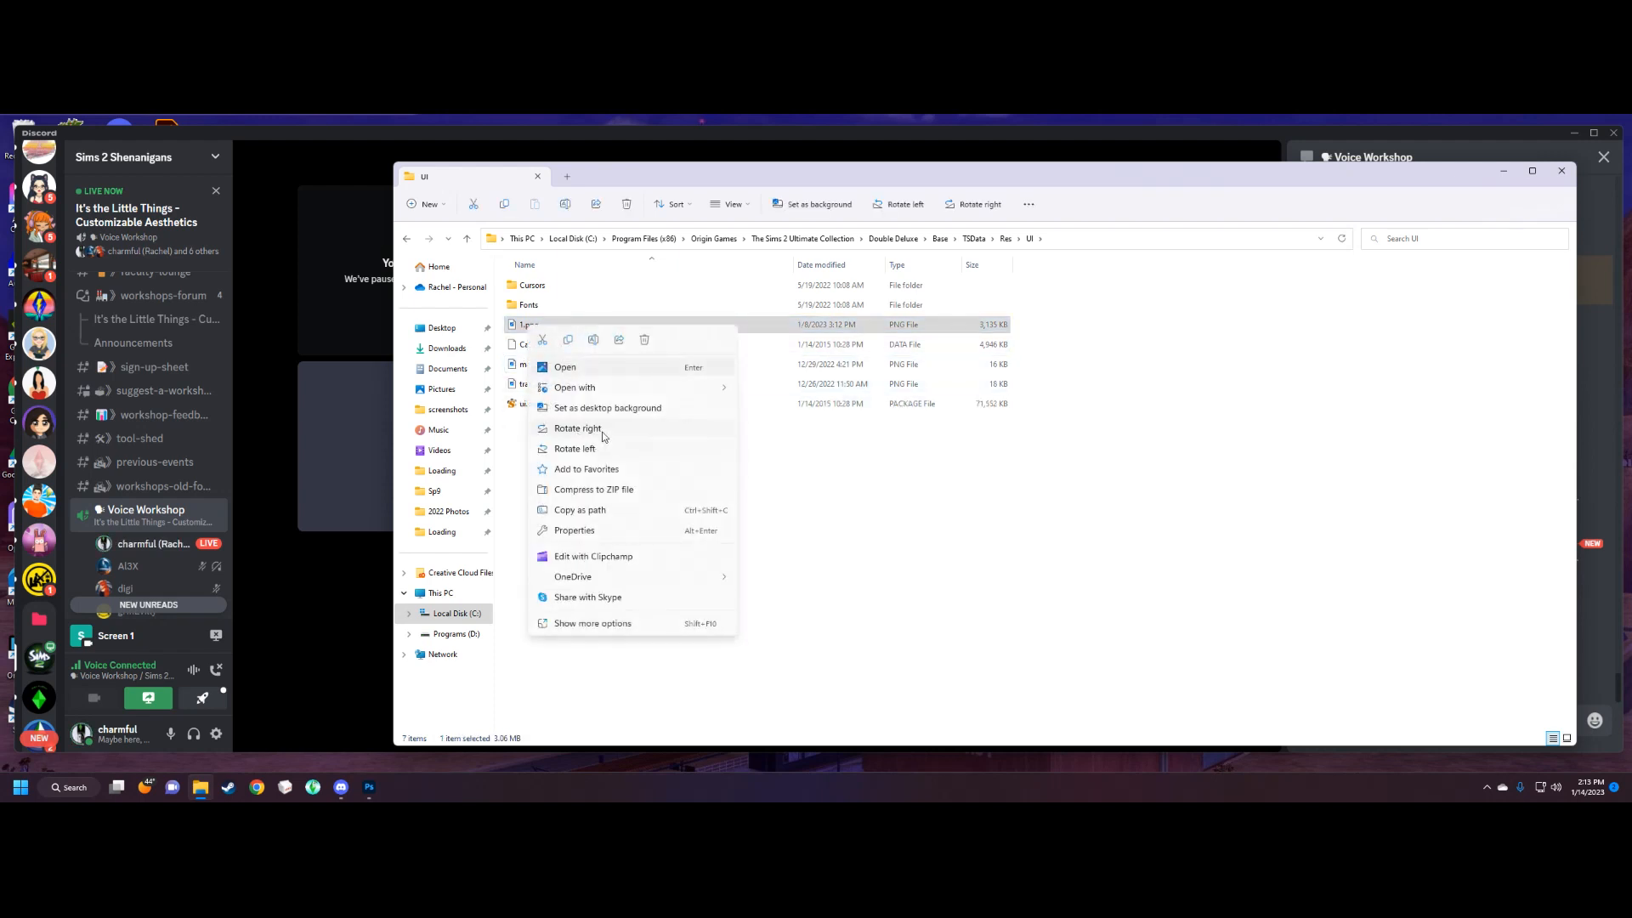
click(644, 339)
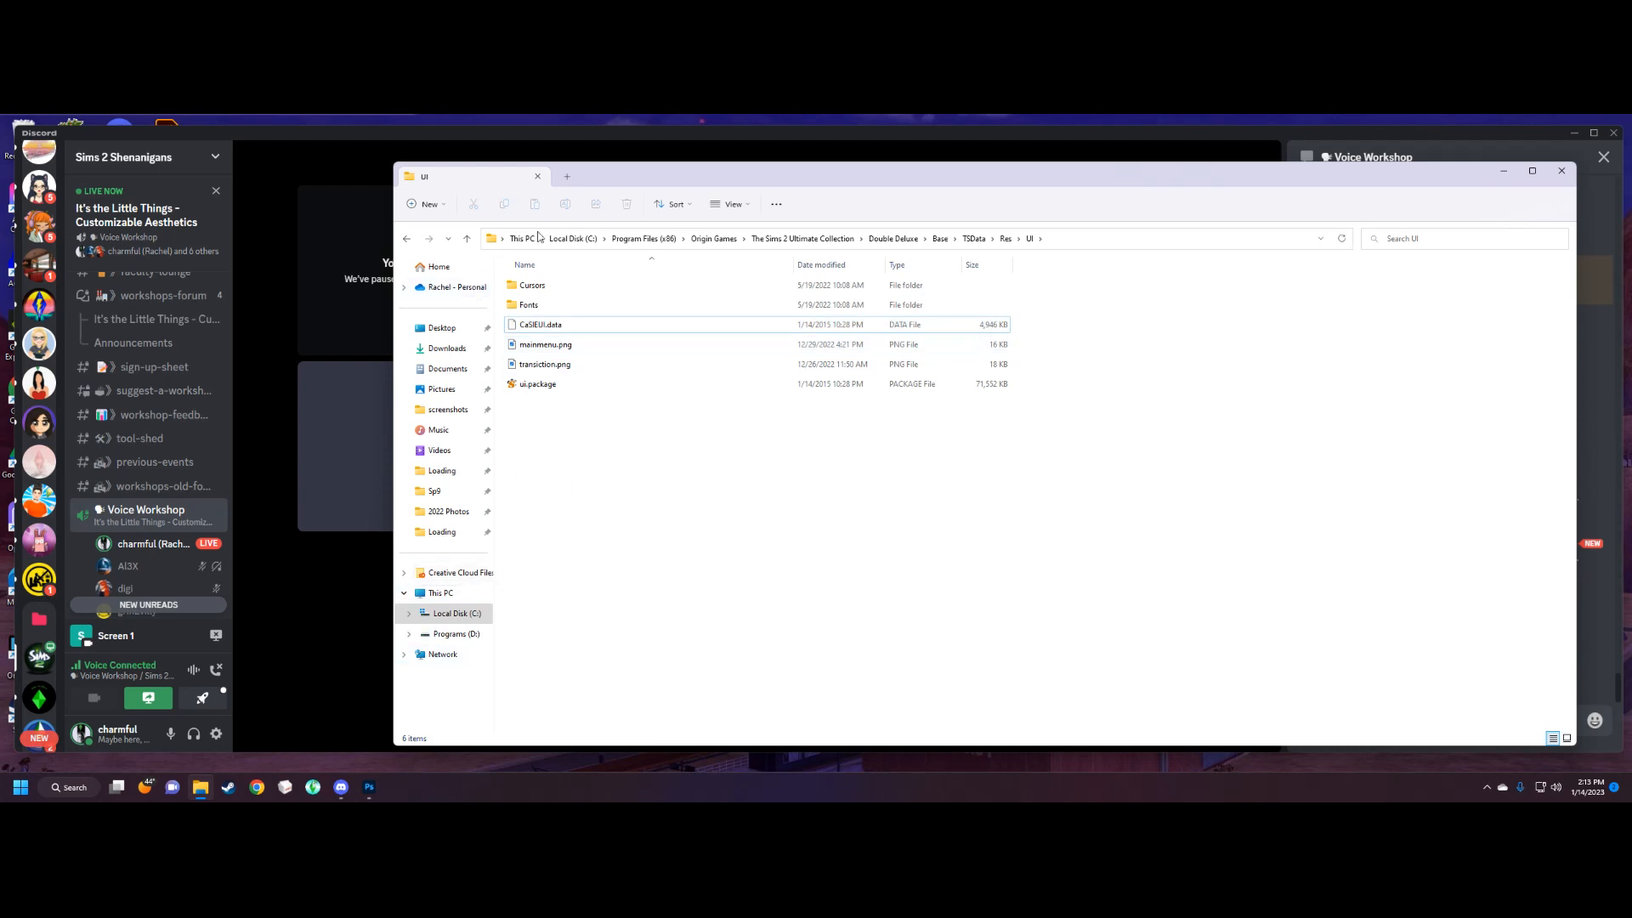
Copy PandoraLoading.png and pandoraloadingScreenexample.package from the Loading folder into the game's UI folder.
click(567, 177)
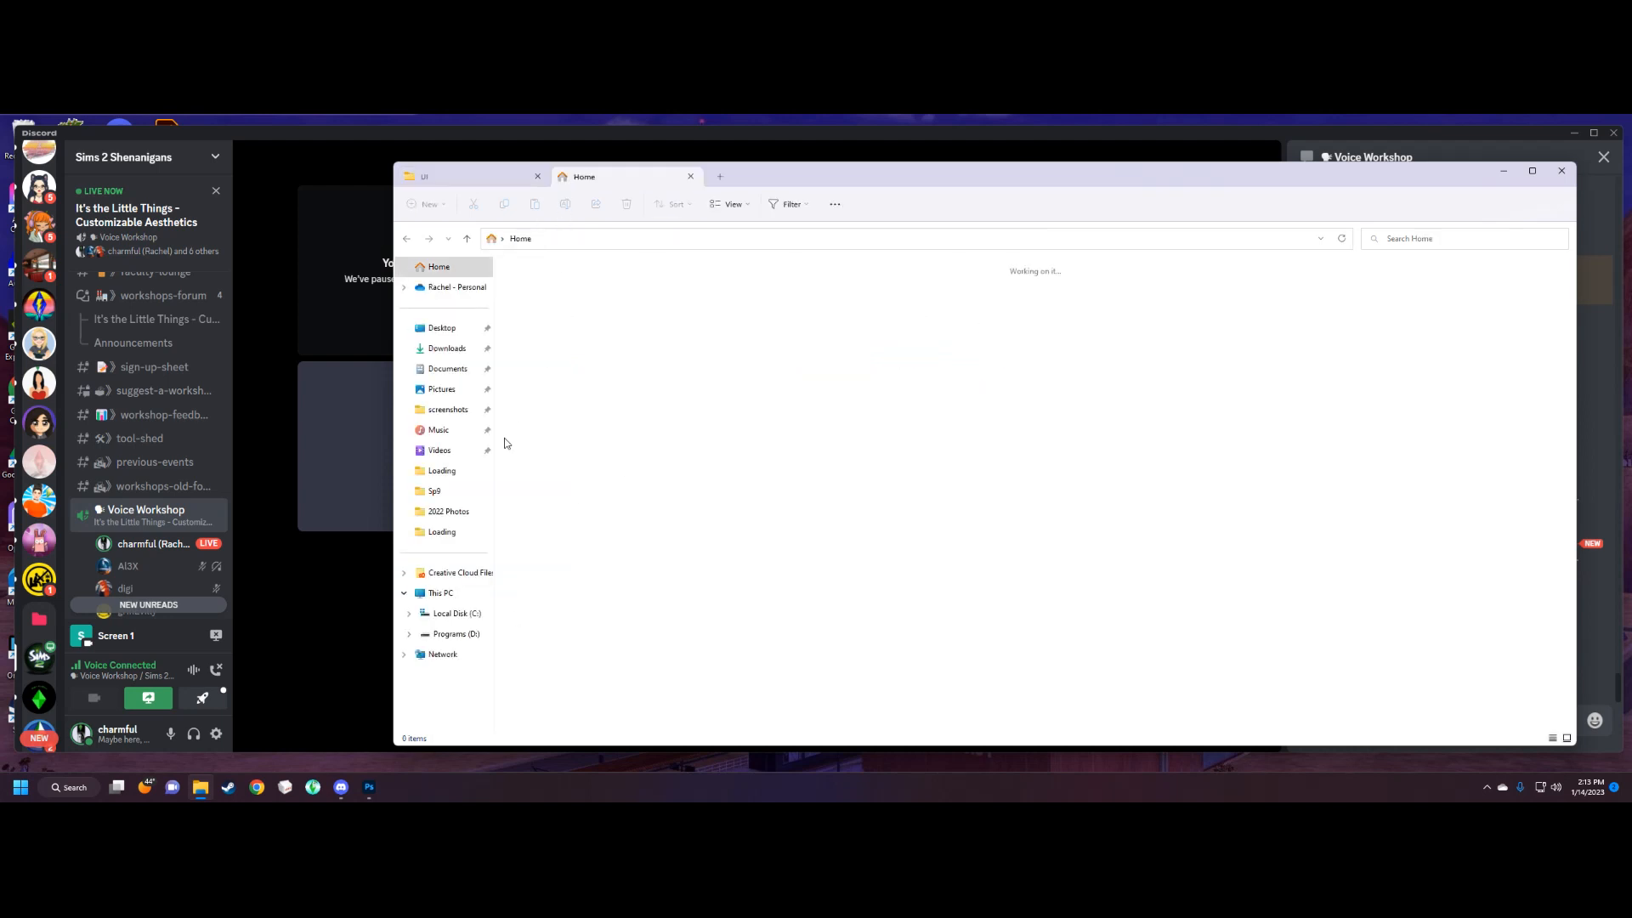
click(441, 471)
click(577, 410)
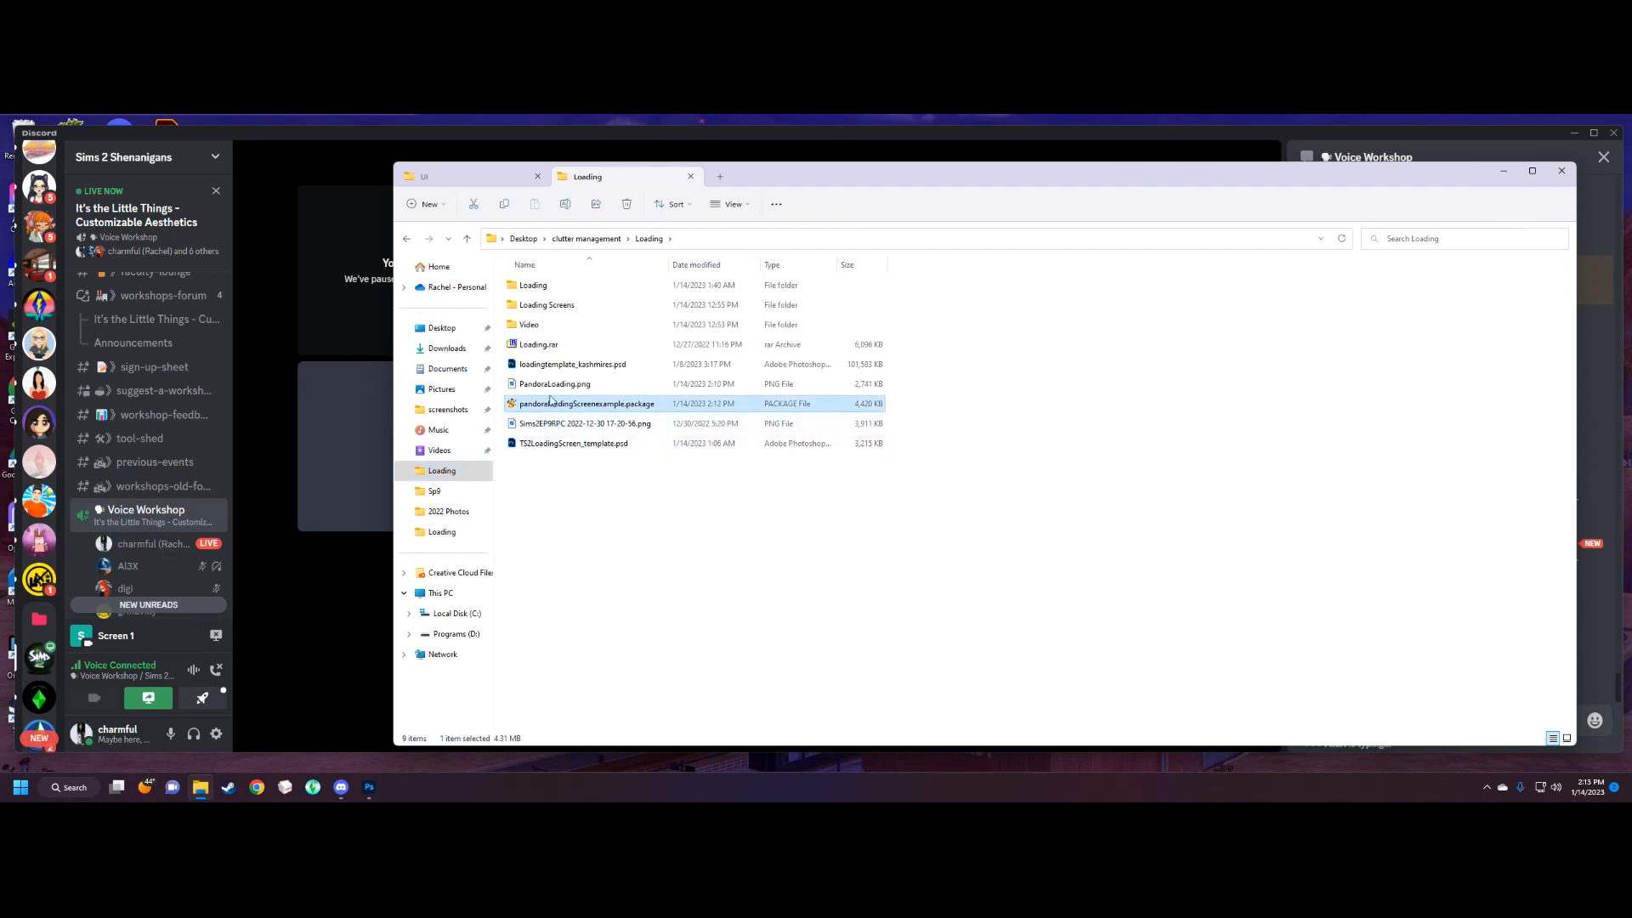
ctrl+click(550, 388)
right_click(548, 389)
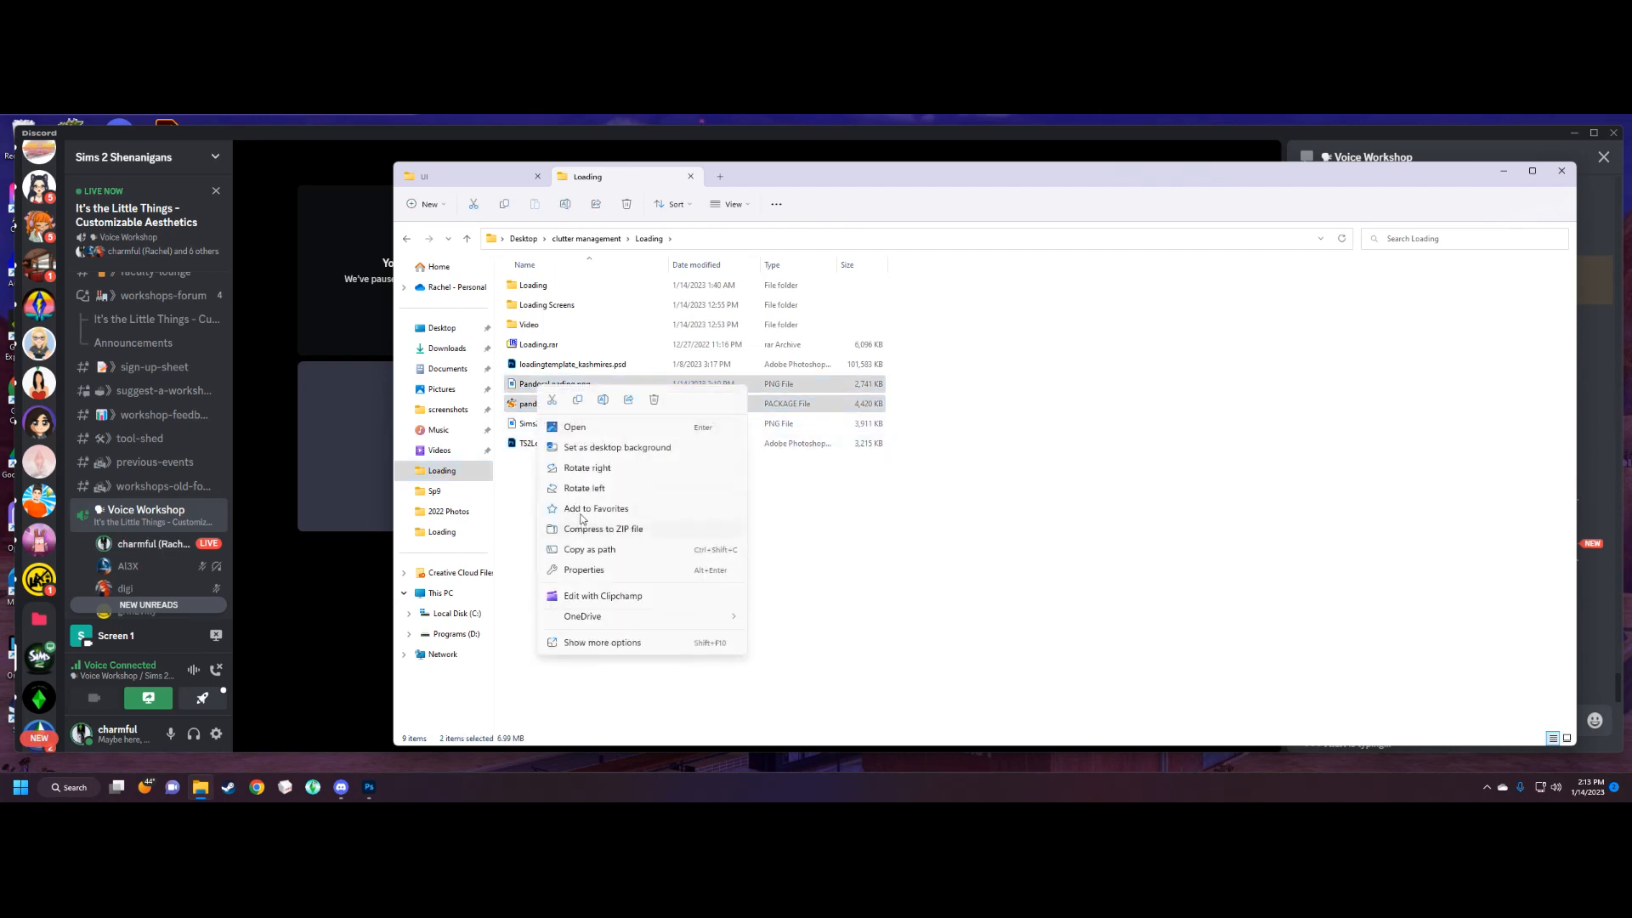
click(577, 402)
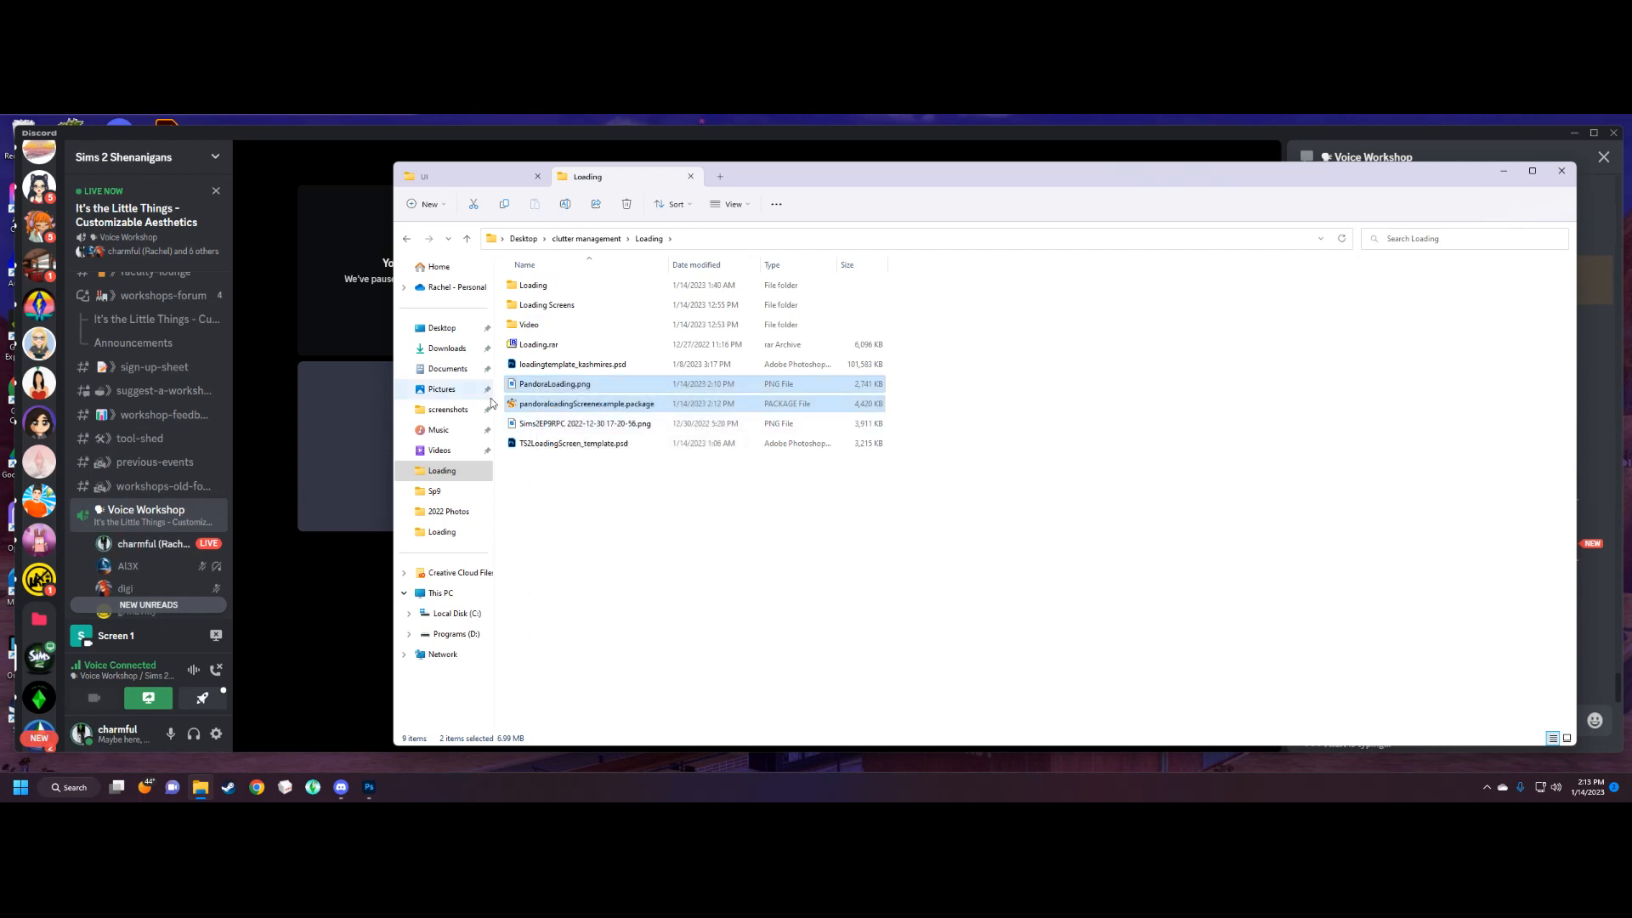
click(472, 176)
right_click(580, 471)
click(594, 481)
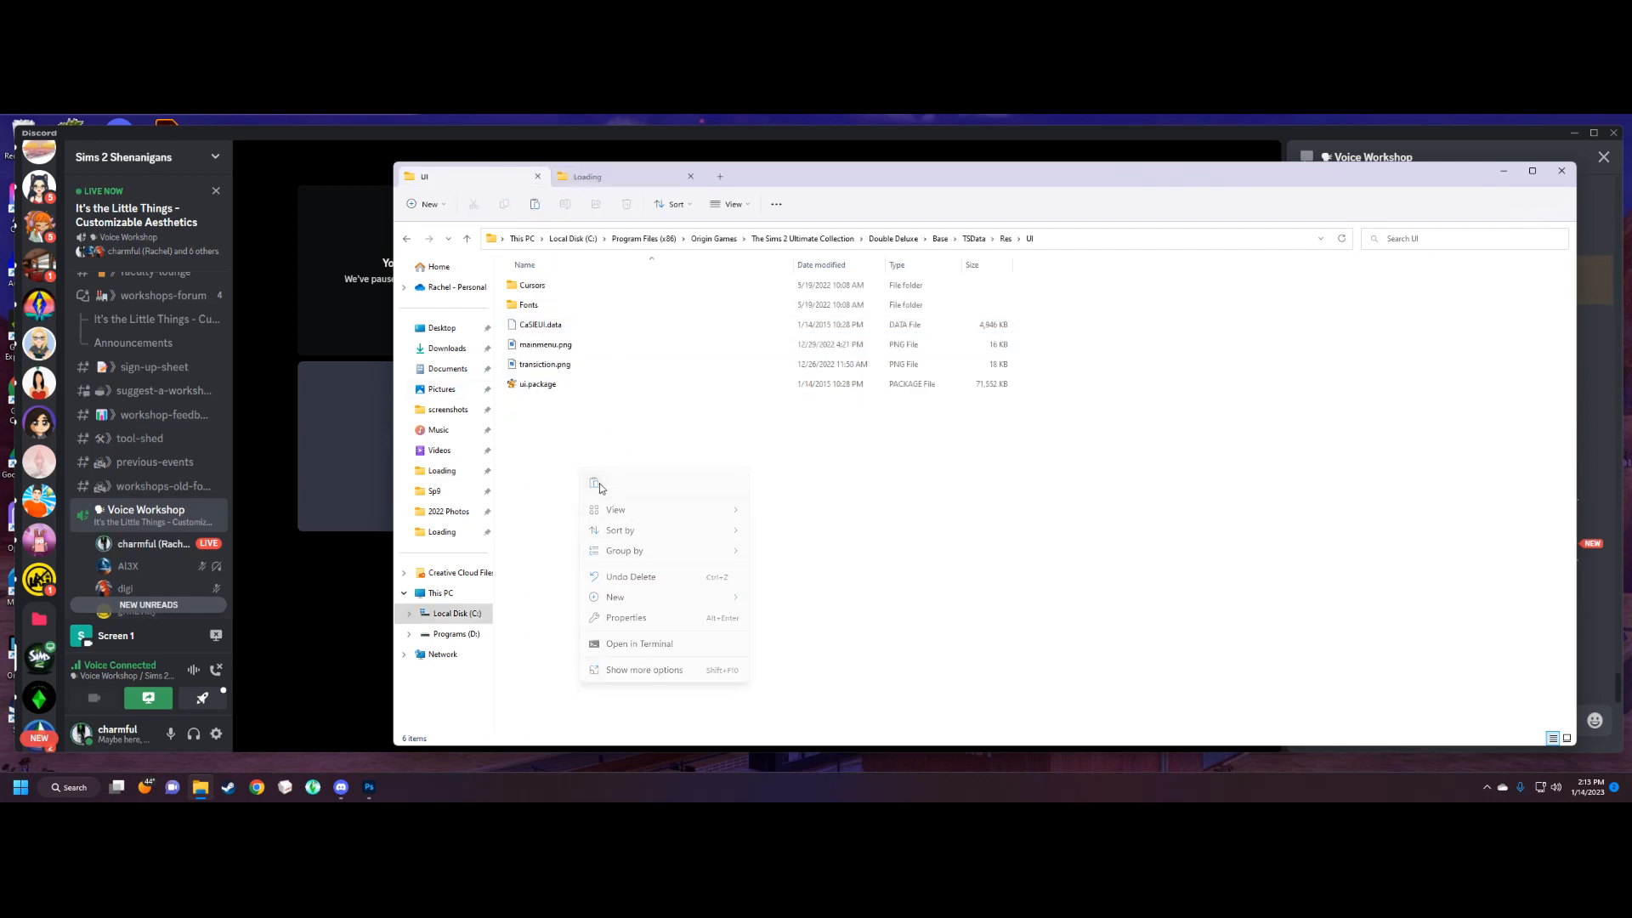
click(629, 455)
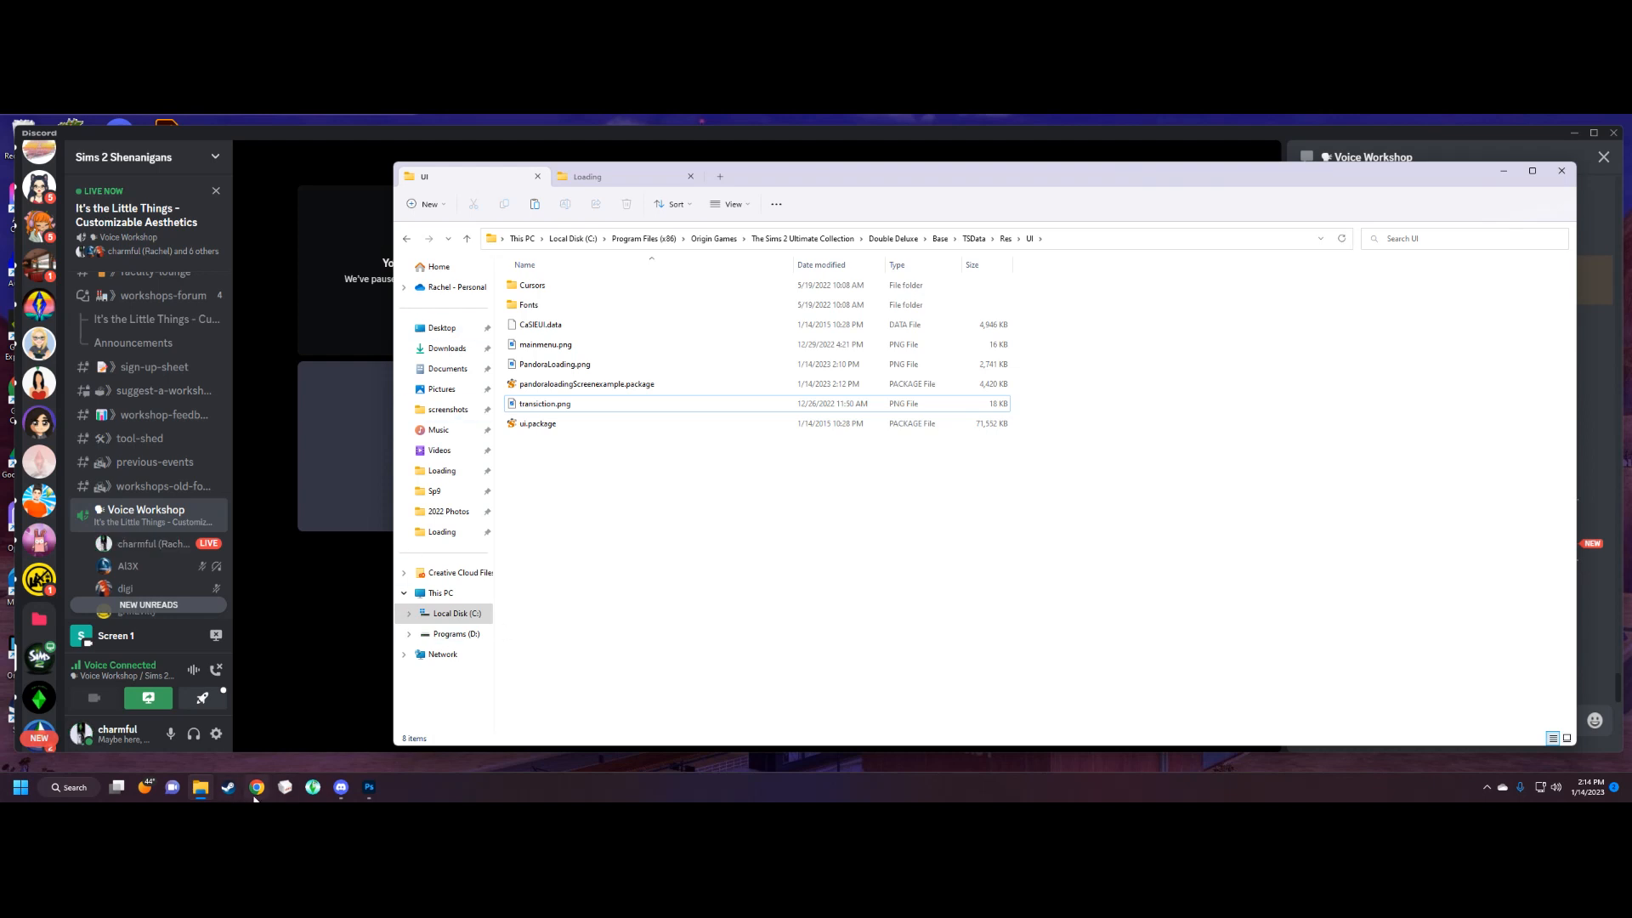
Switch to Chrome and open modthesims.info.
click(255, 790)
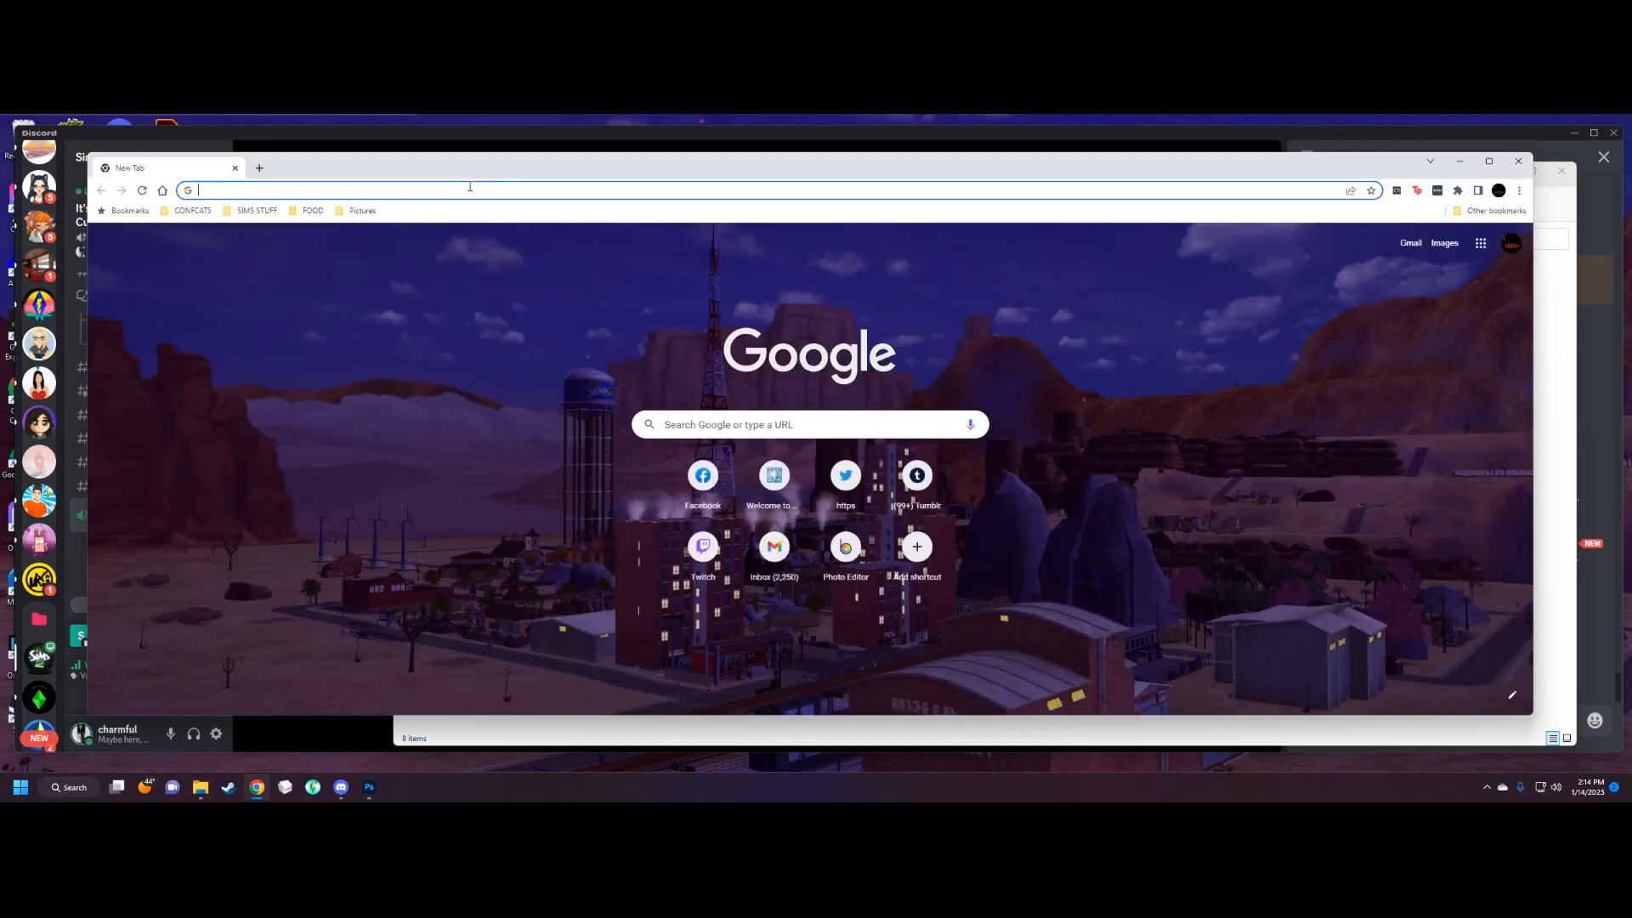
click(464, 192)
text(mod)
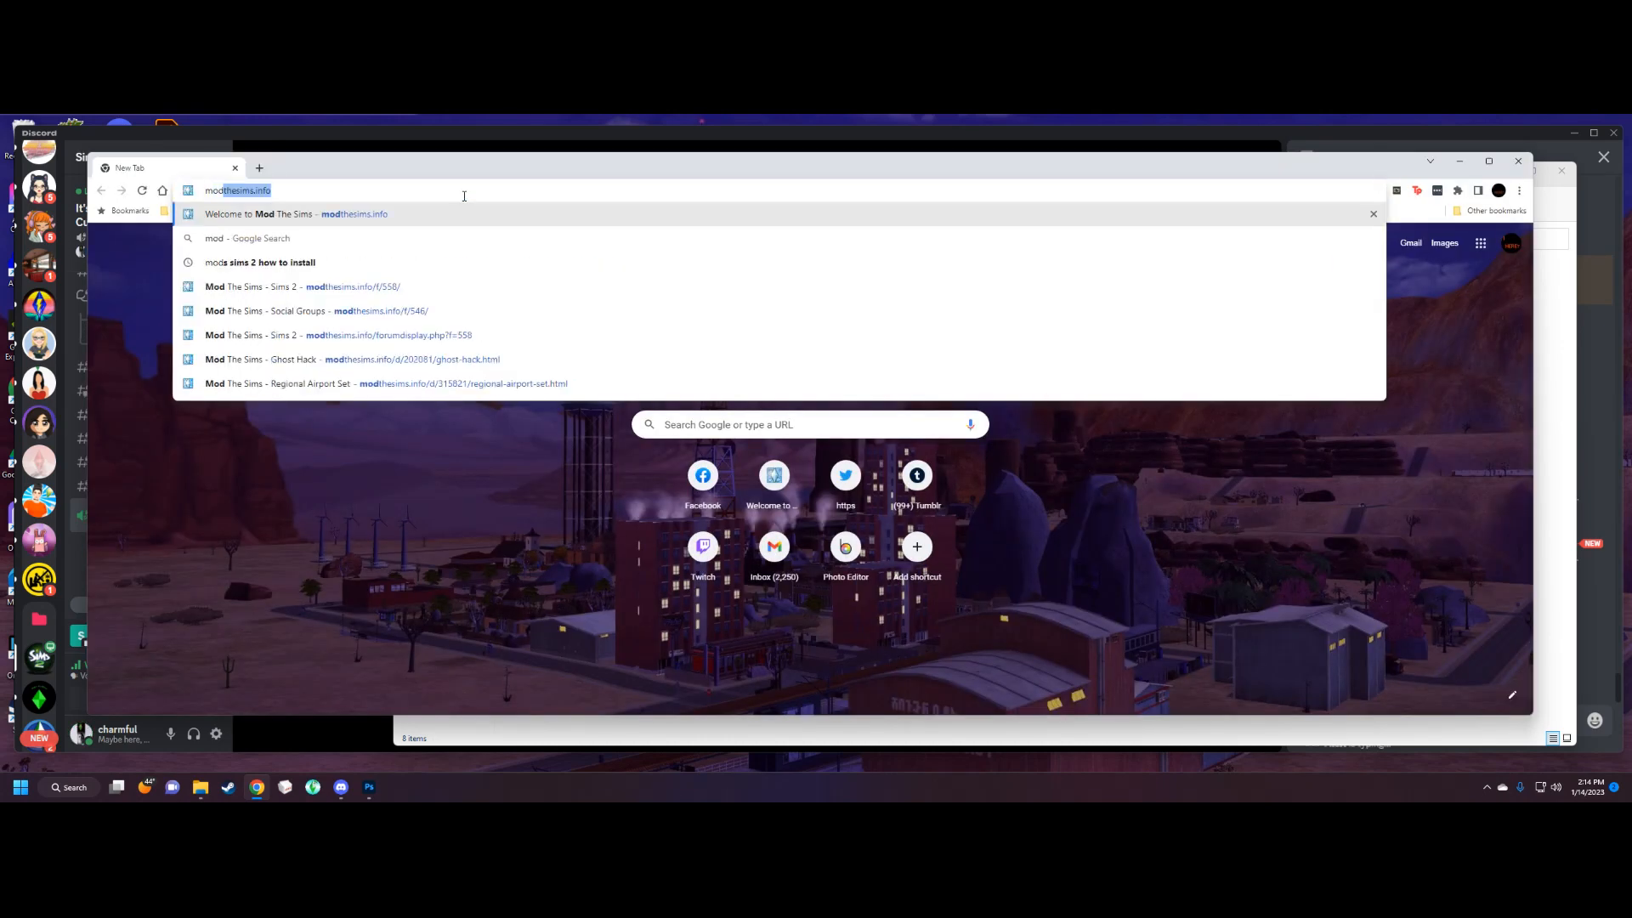
key(Return)
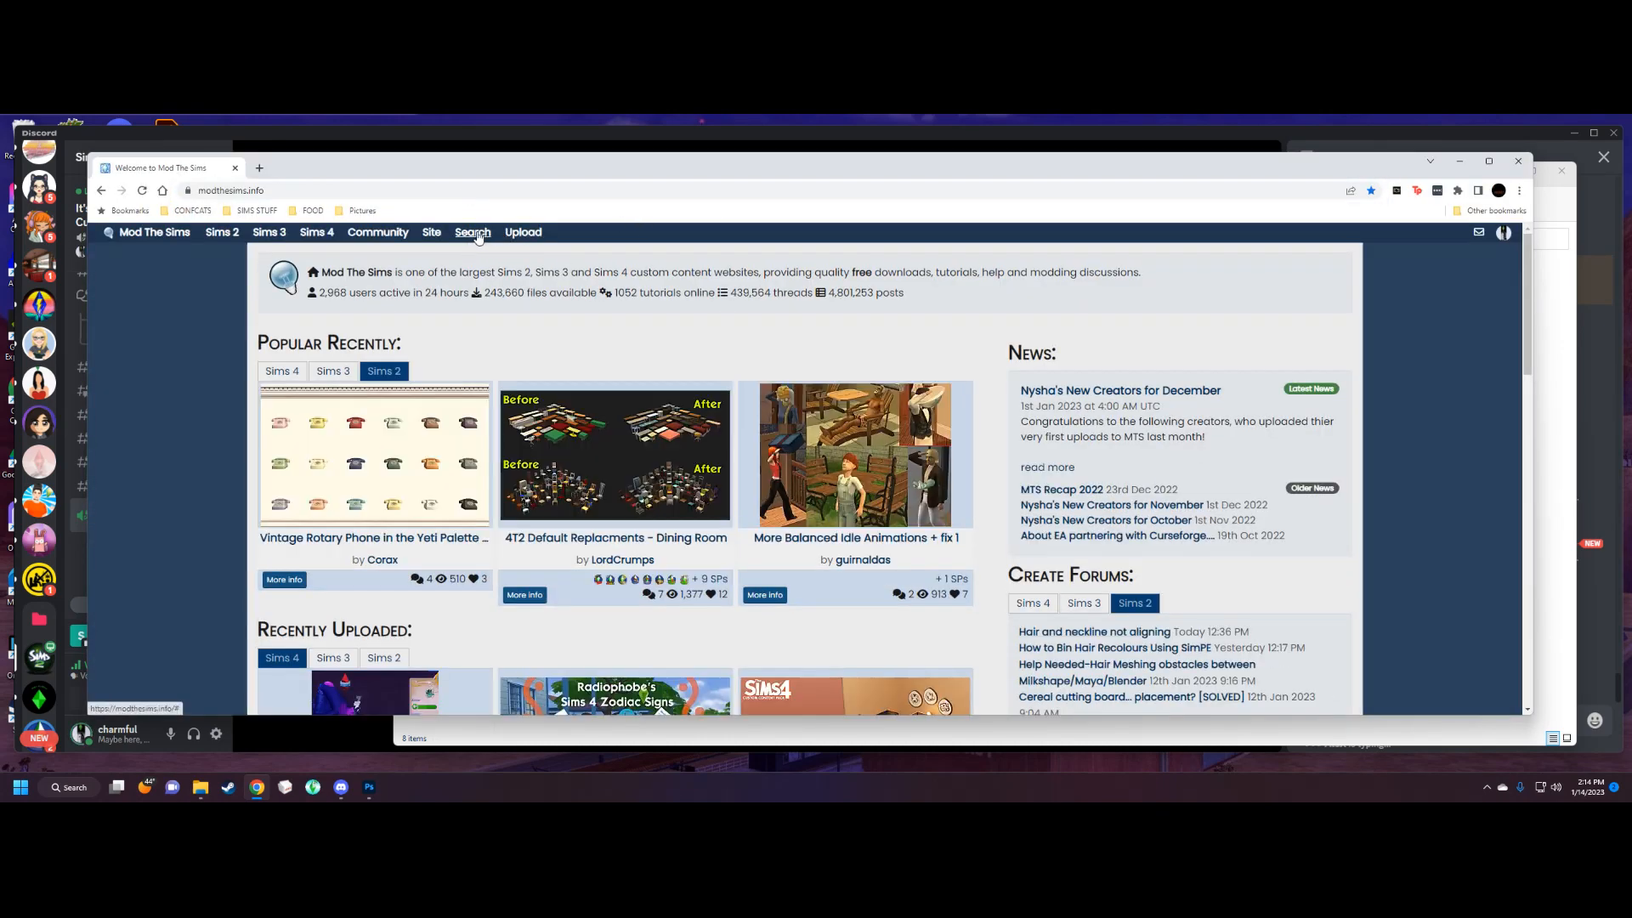
Try to find the .reia tool creator's profile through the Mod The Sims member search.
mouse_move(473, 232)
click(498, 363)
text(amma)
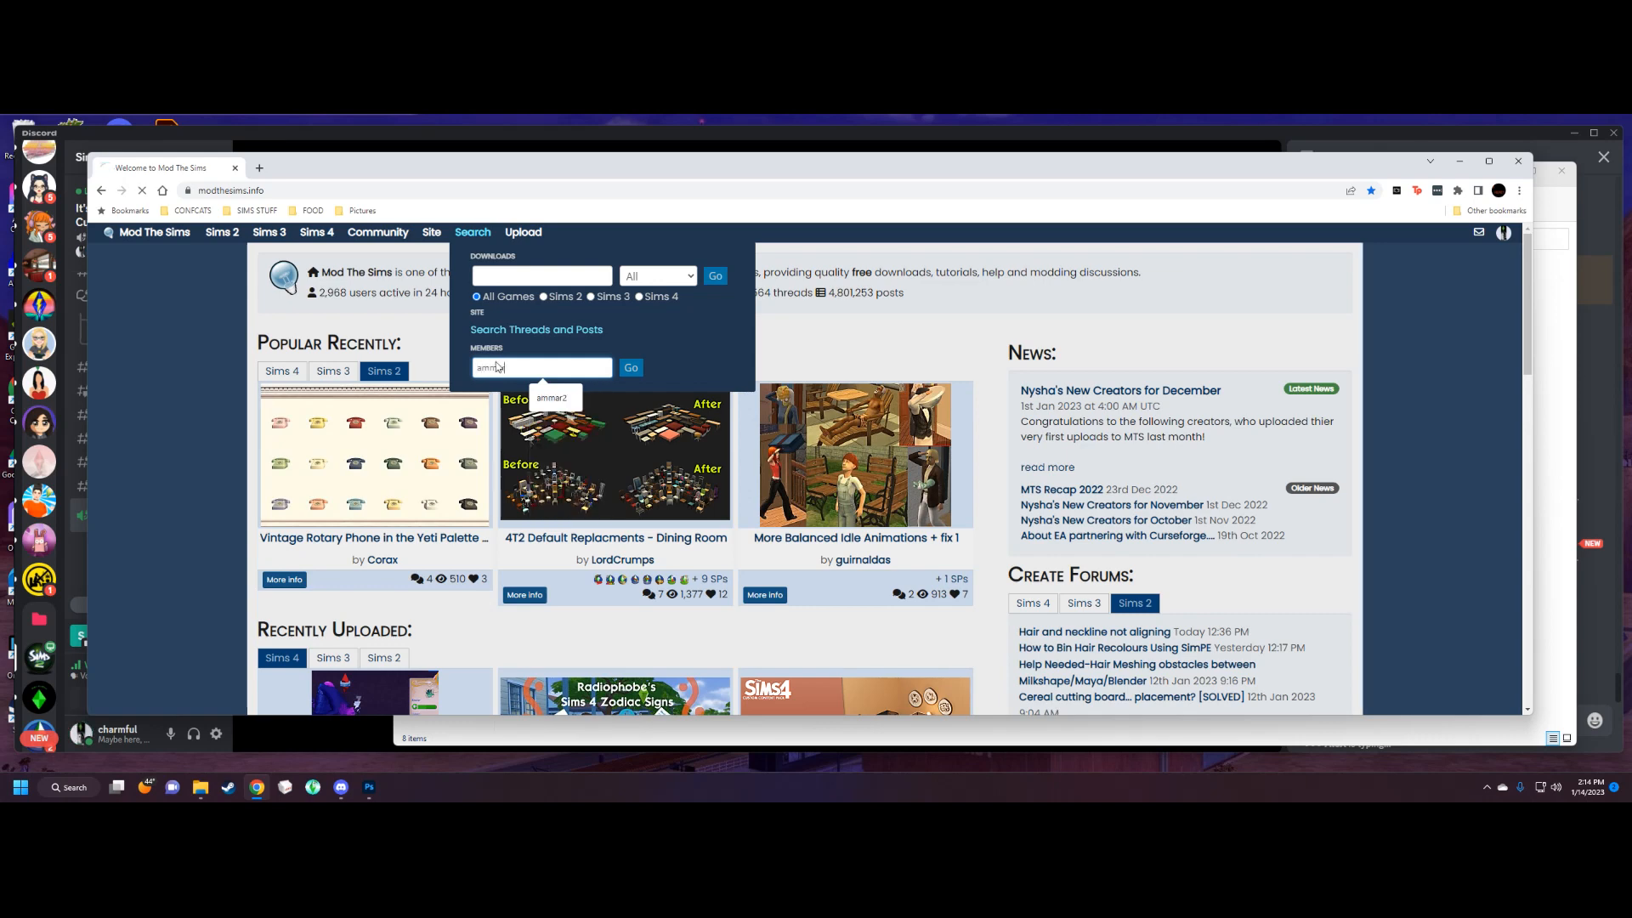
key(Return)
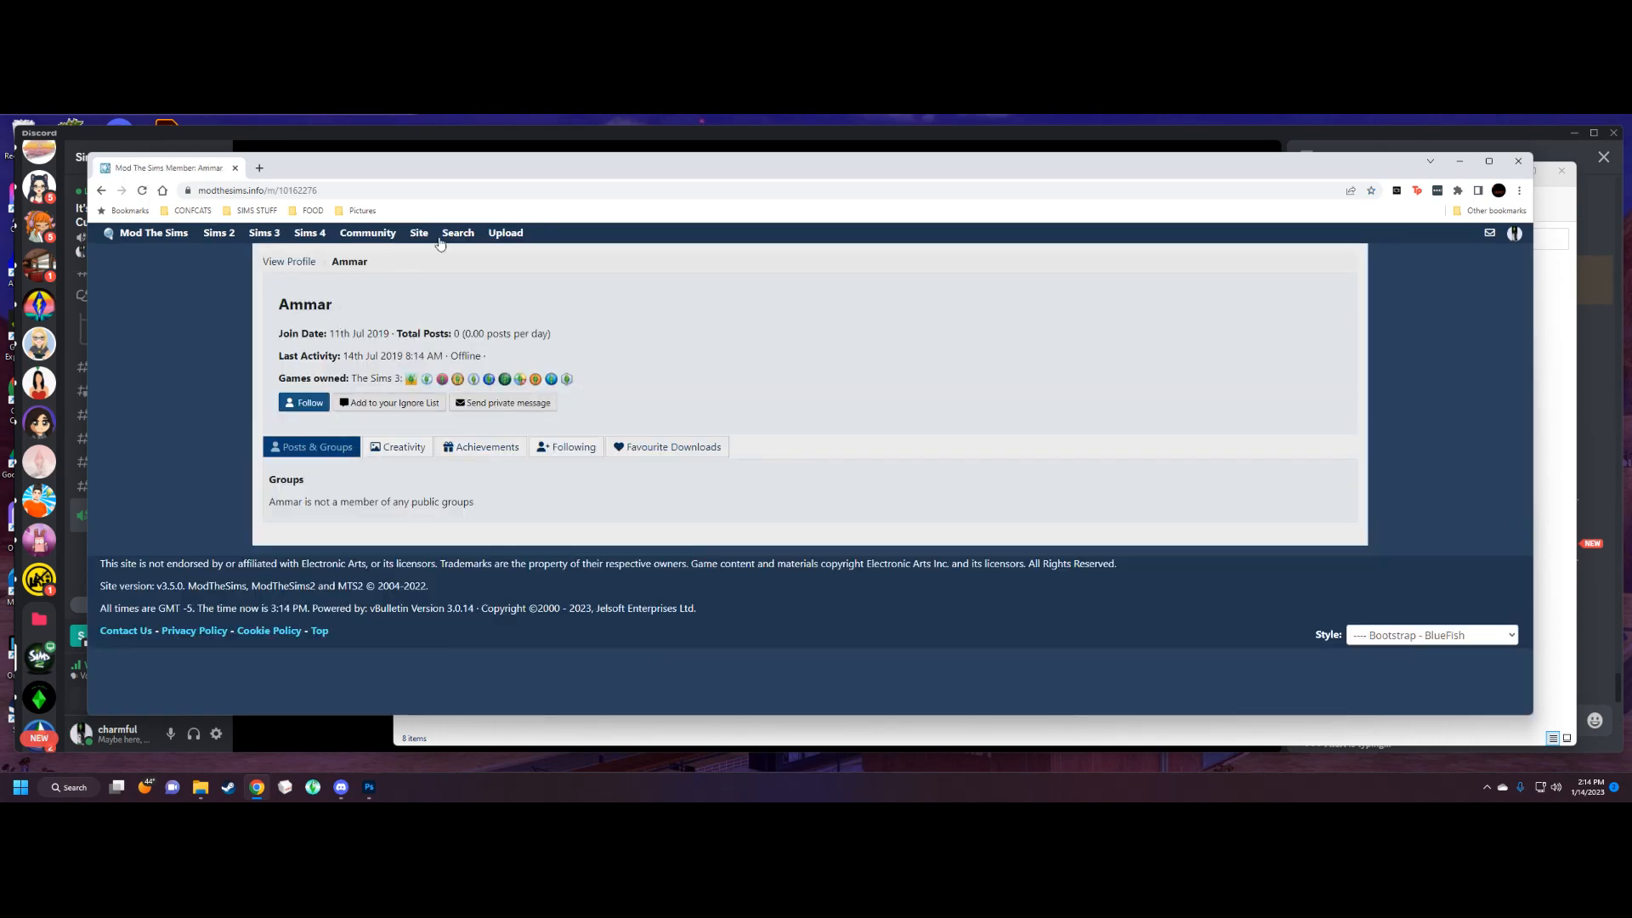
Search the members for the creator's full username and open the Custom Animated Neighboorhood Previews (Tool for .reia files) download page.
click(459, 235)
click(477, 362)
text(ammar2)
key(Return)
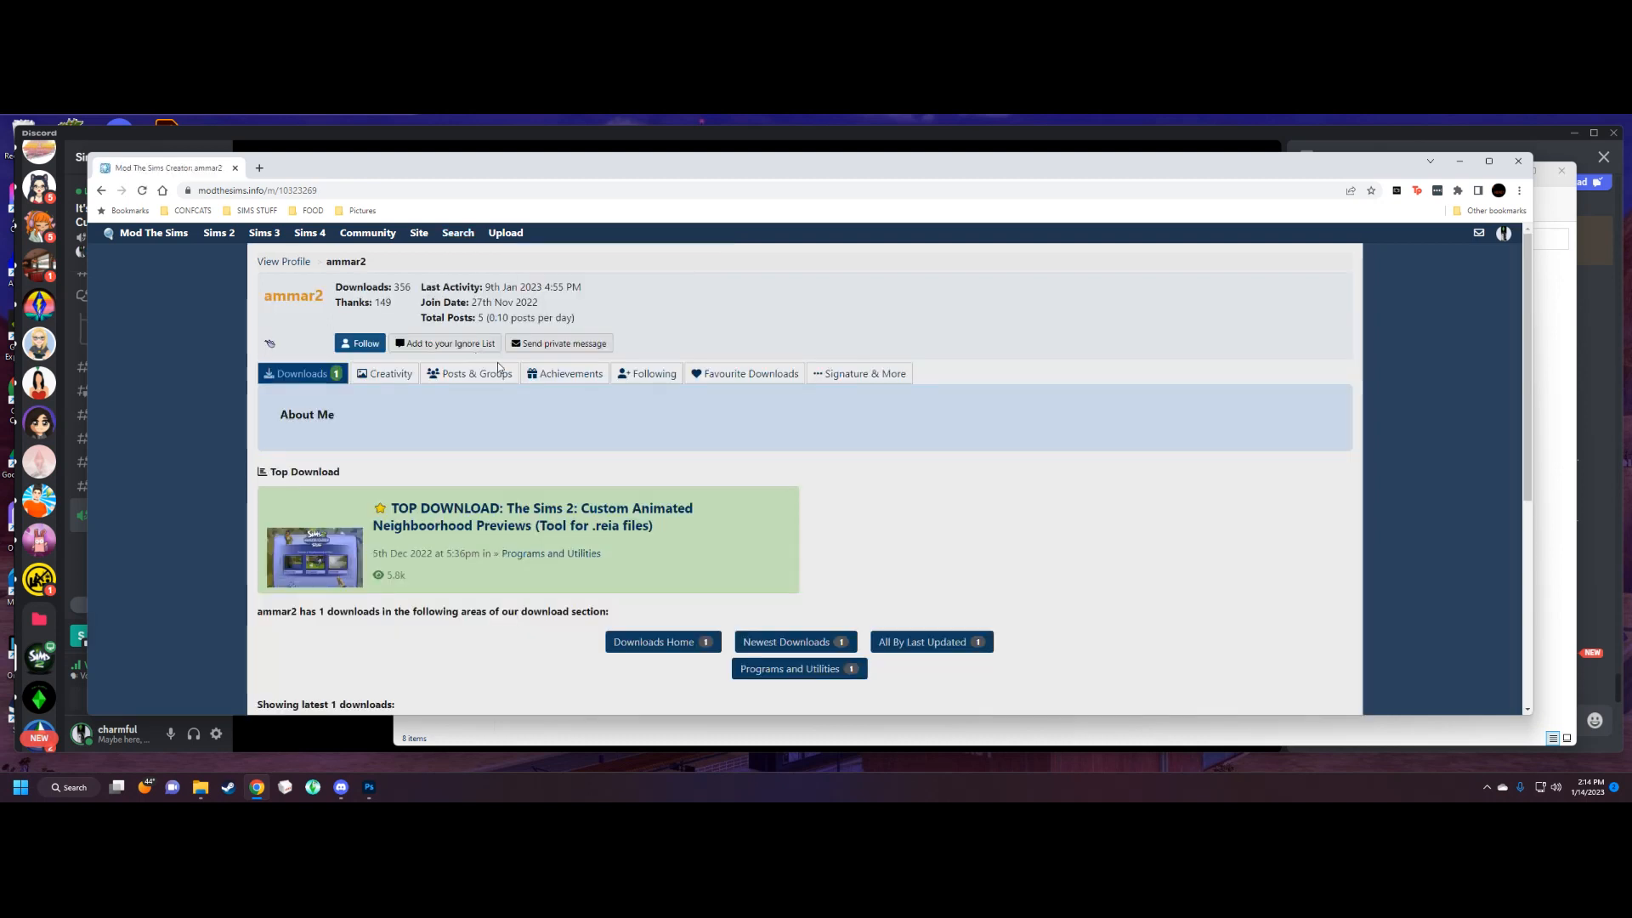
scroll(717, 440, down, 2)
scroll(686, 470, down, 3)
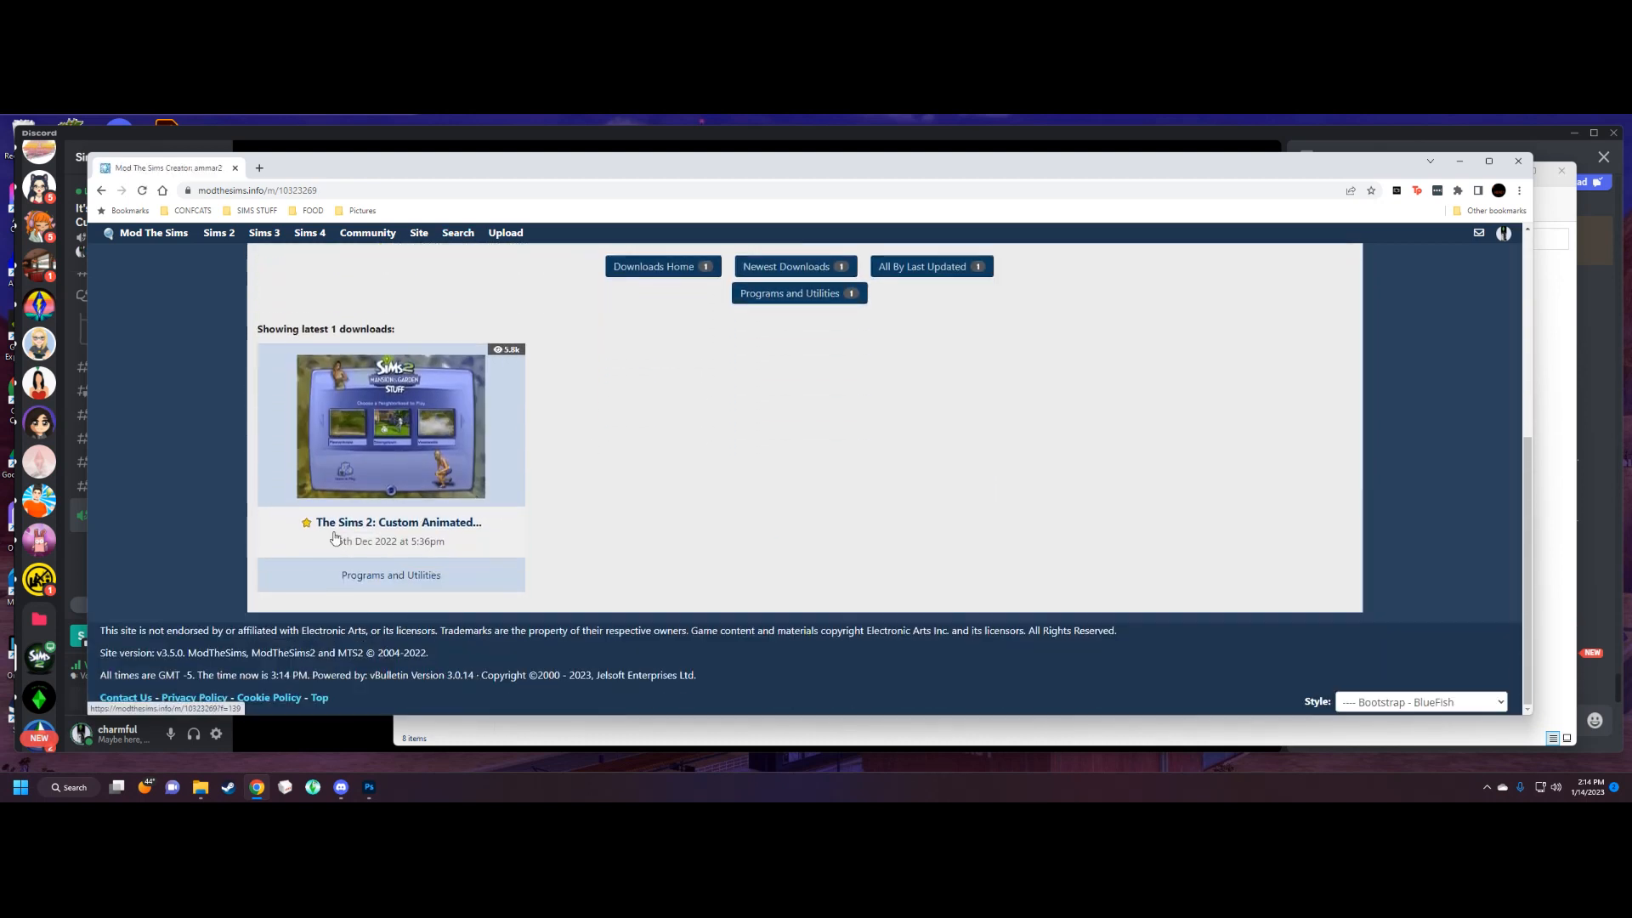
click(398, 522)
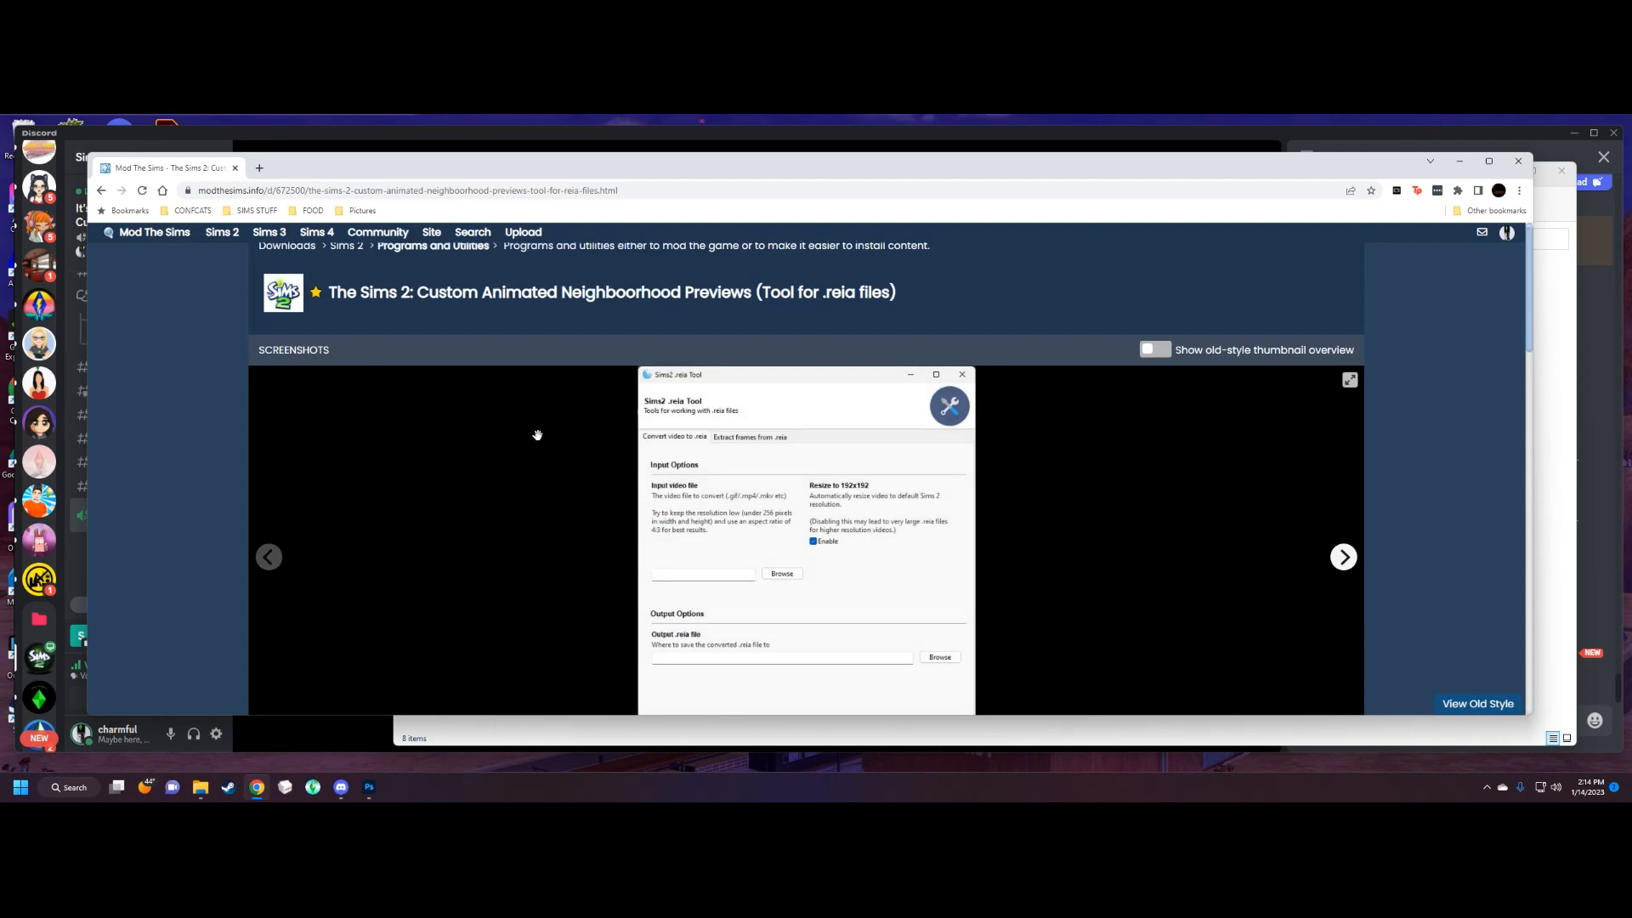
Examine the .reia tool's description, preview image and How to Use instructions on its download page.
scroll(553, 459, down, 4)
scroll(585, 519, down, 3)
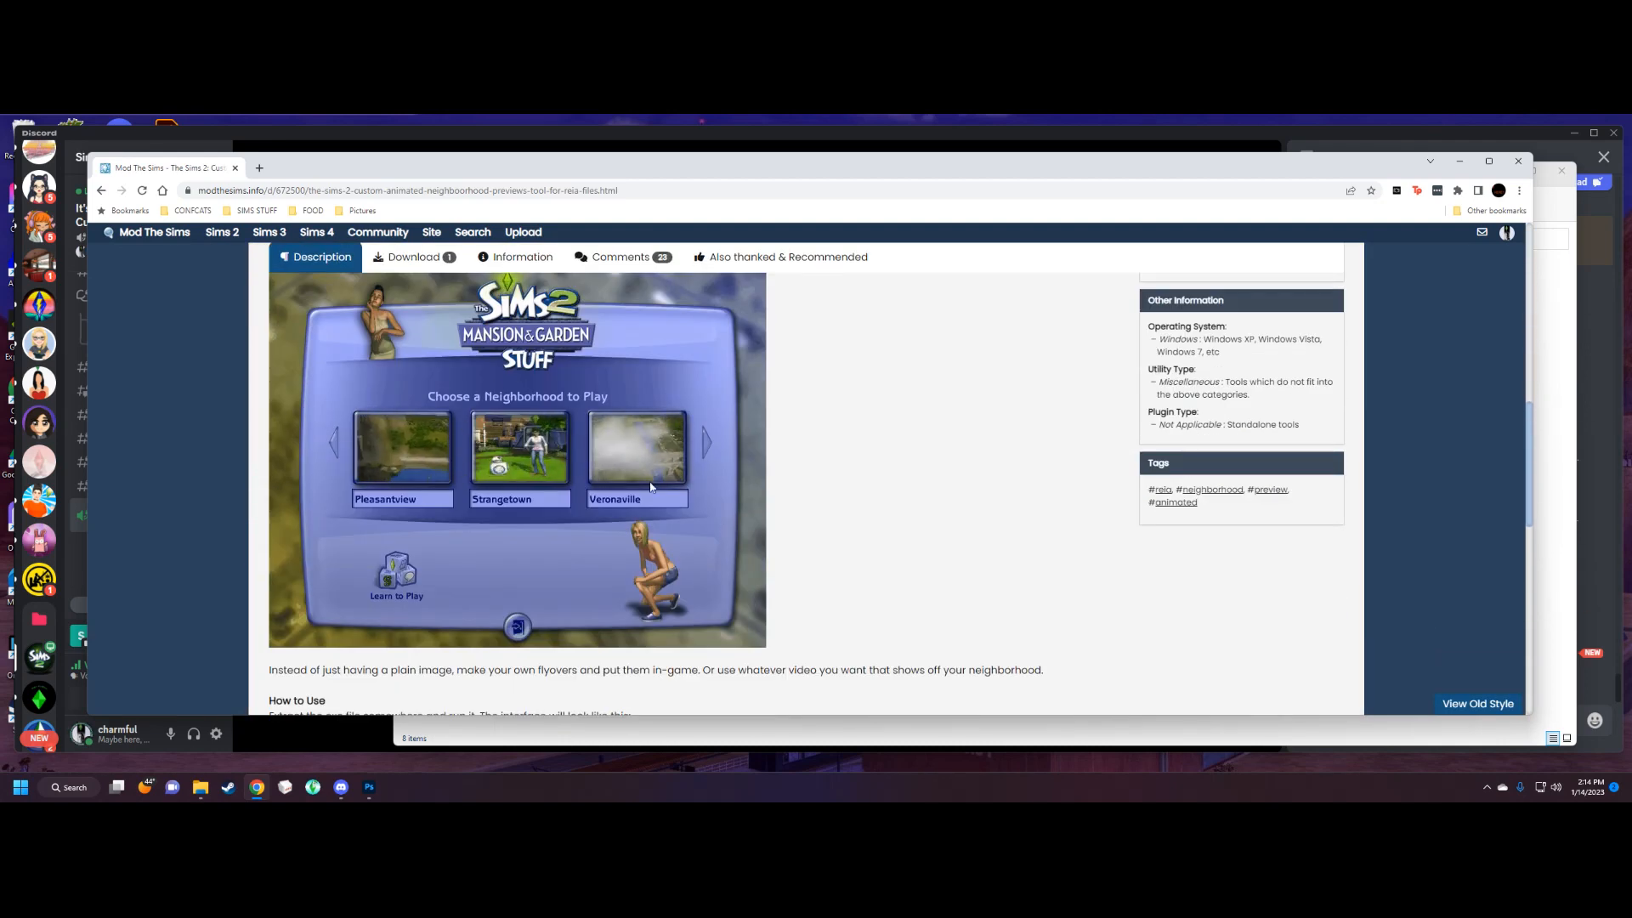
scroll(479, 426, up, 4)
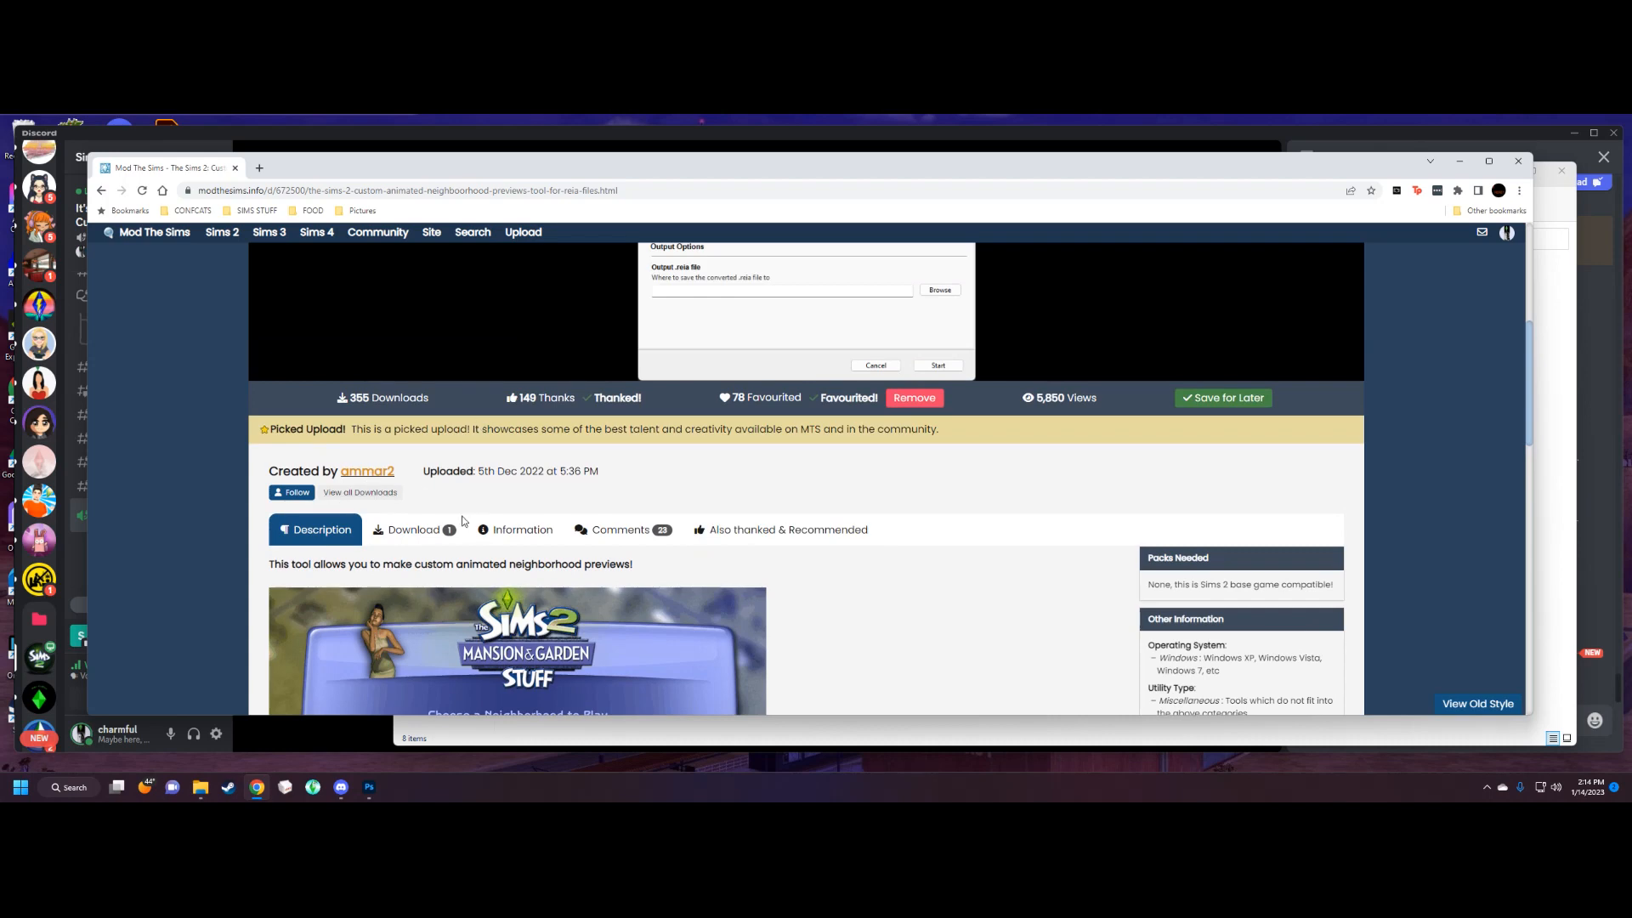
scroll(338, 502, down, 10)
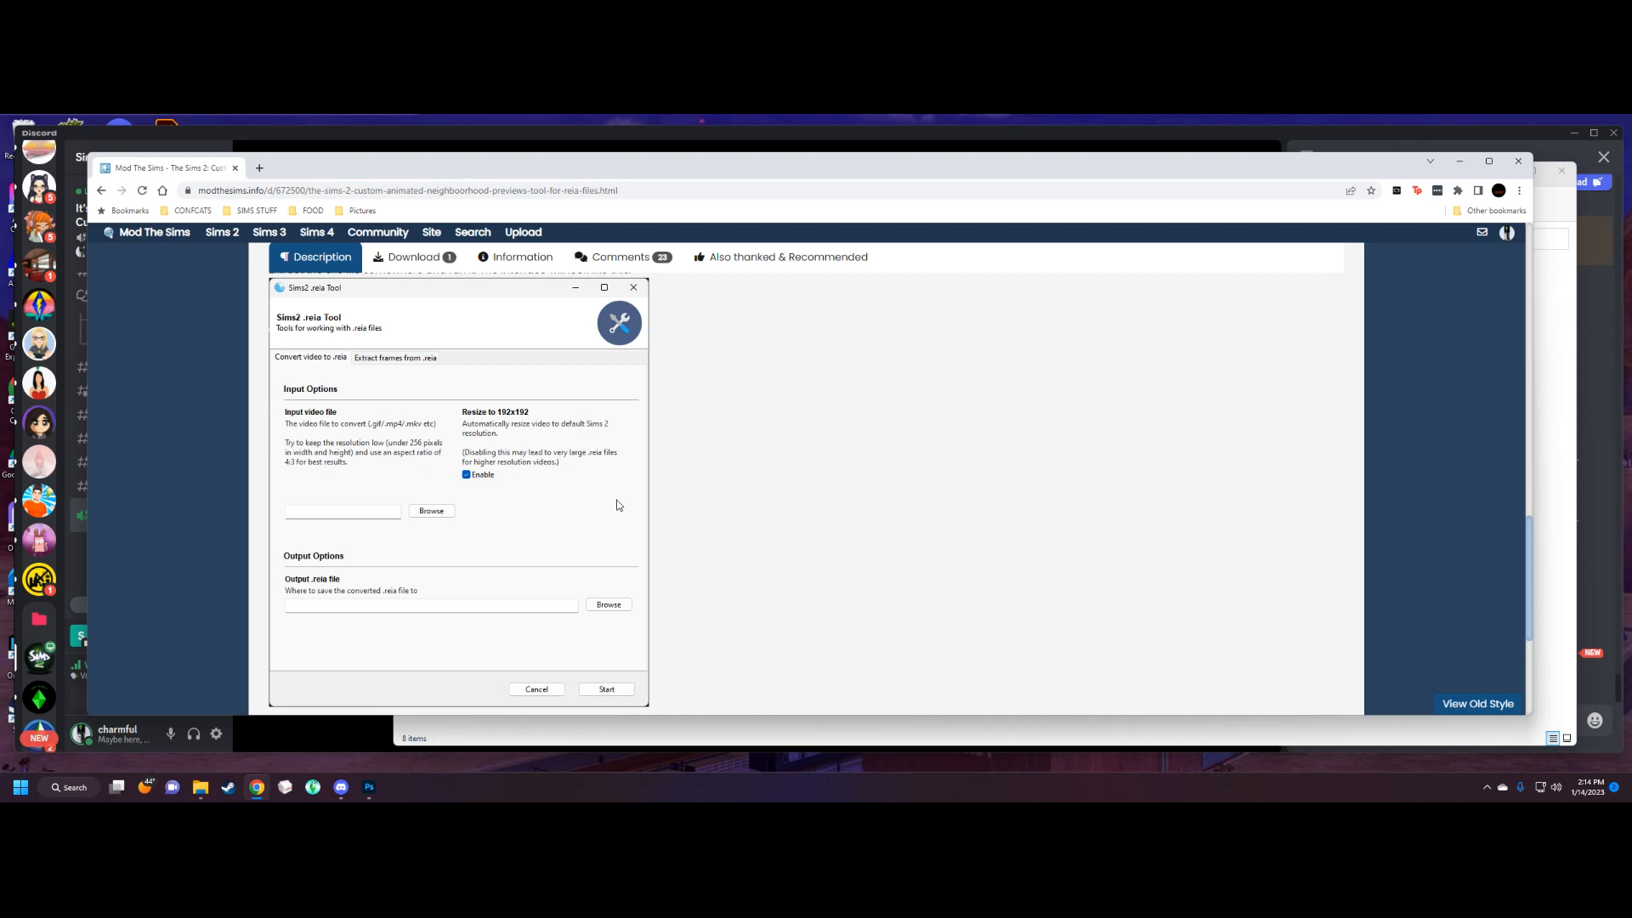
scroll(633, 517, down, 3)
scroll(642, 536, up, 4)
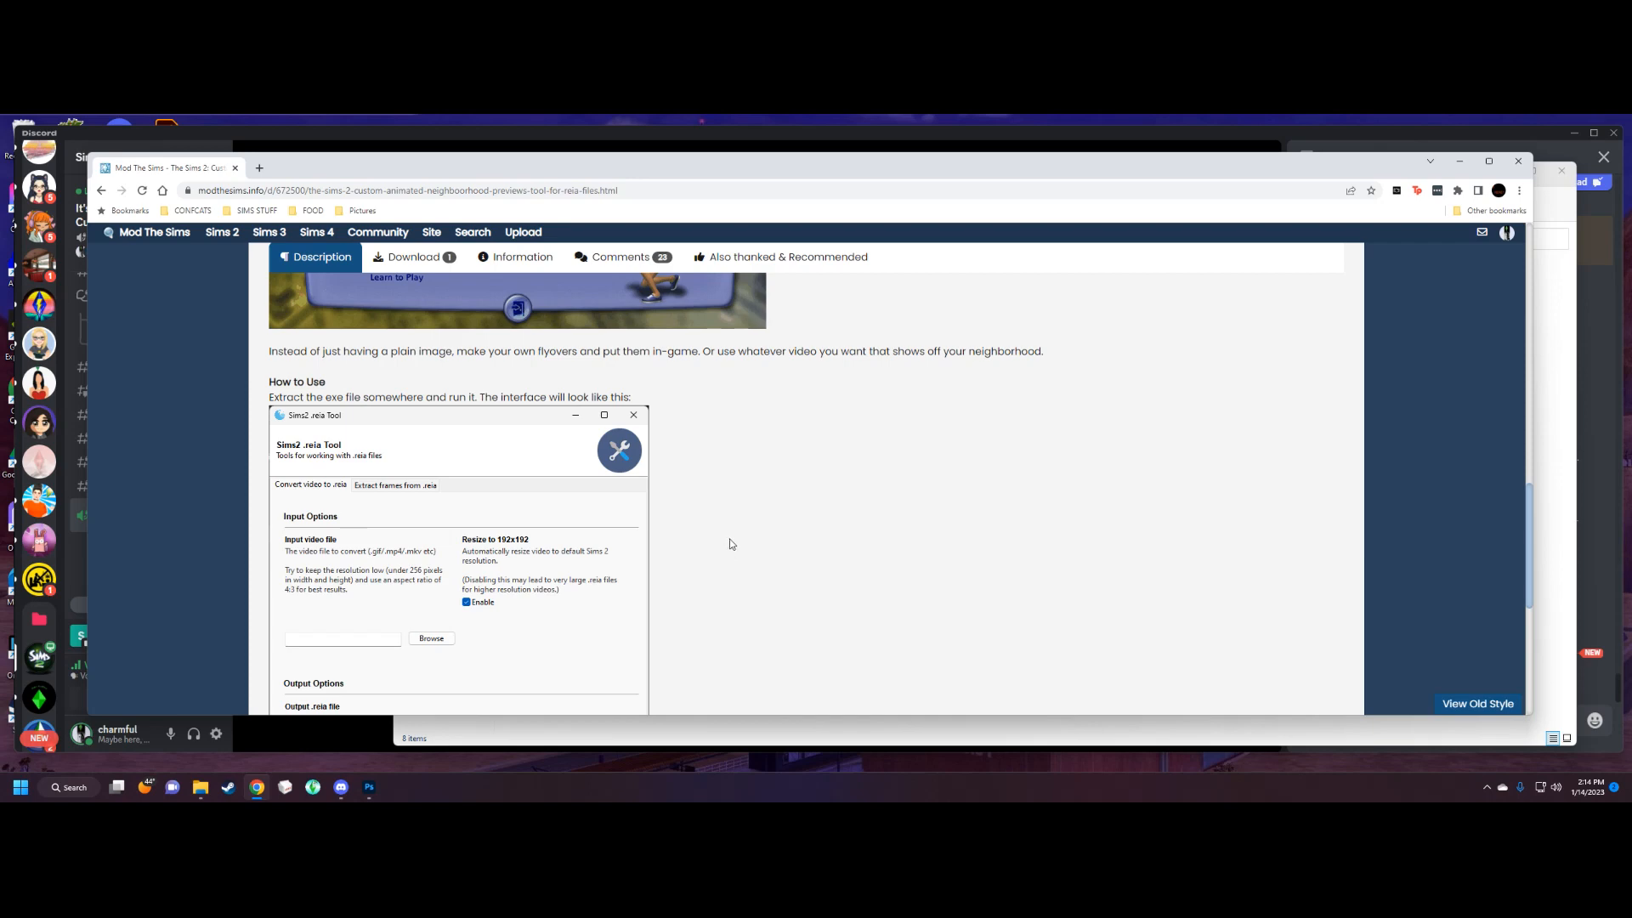
Read the numbered usage steps below the tool's interface picture on the download page.
scroll(706, 532, down, 4)
scroll(708, 503, down, 1)
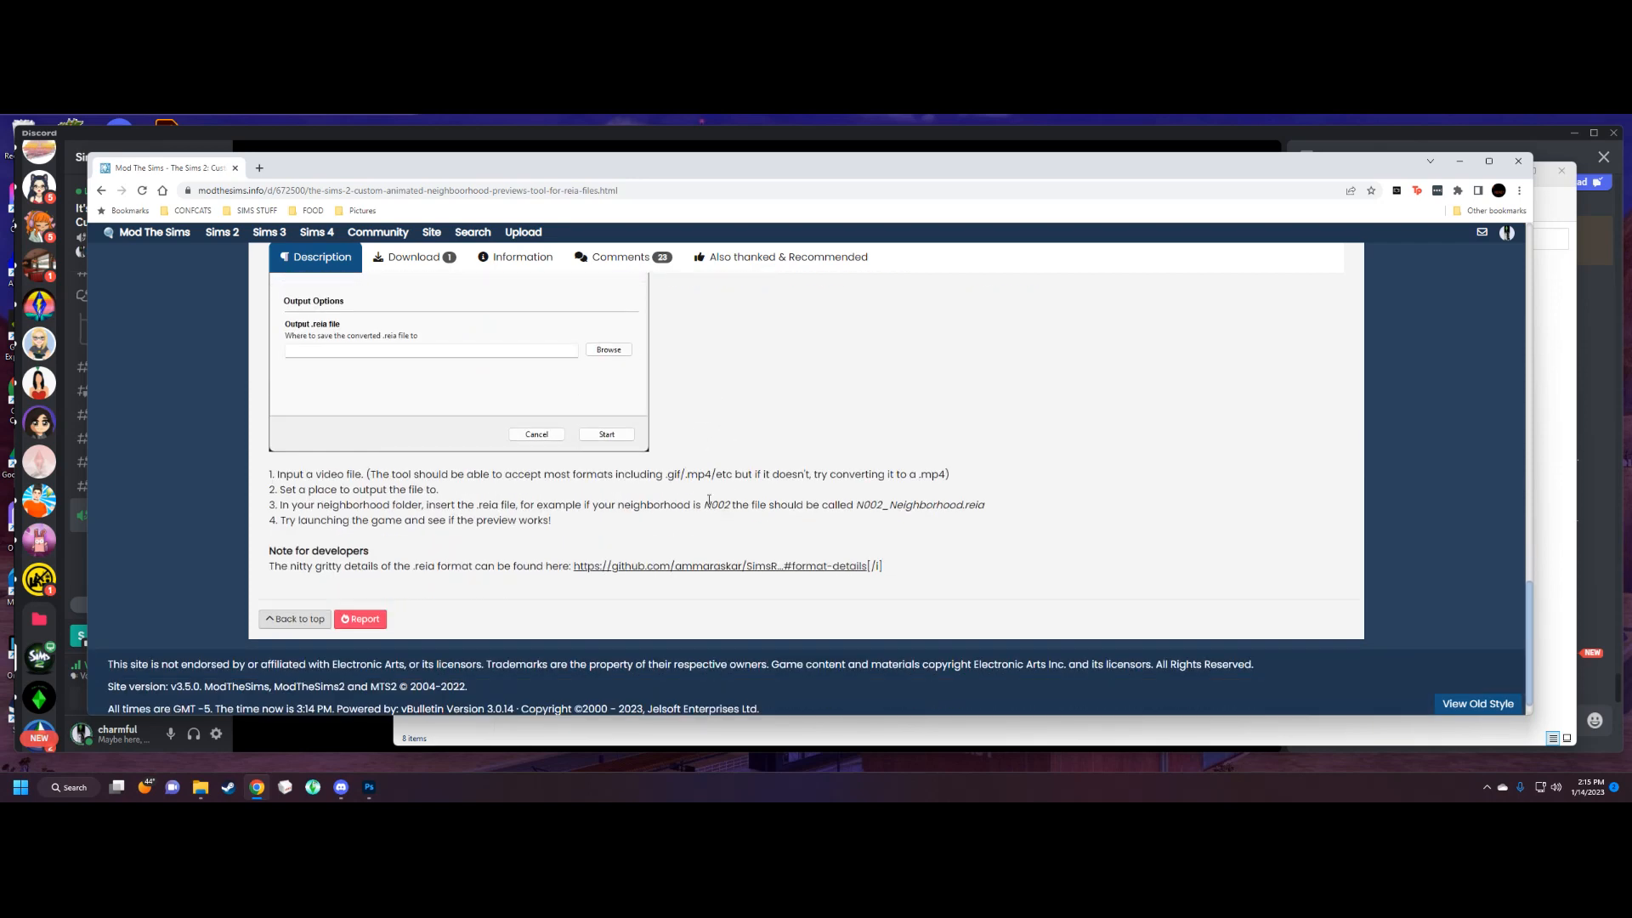
scroll(708, 500, up, 4)
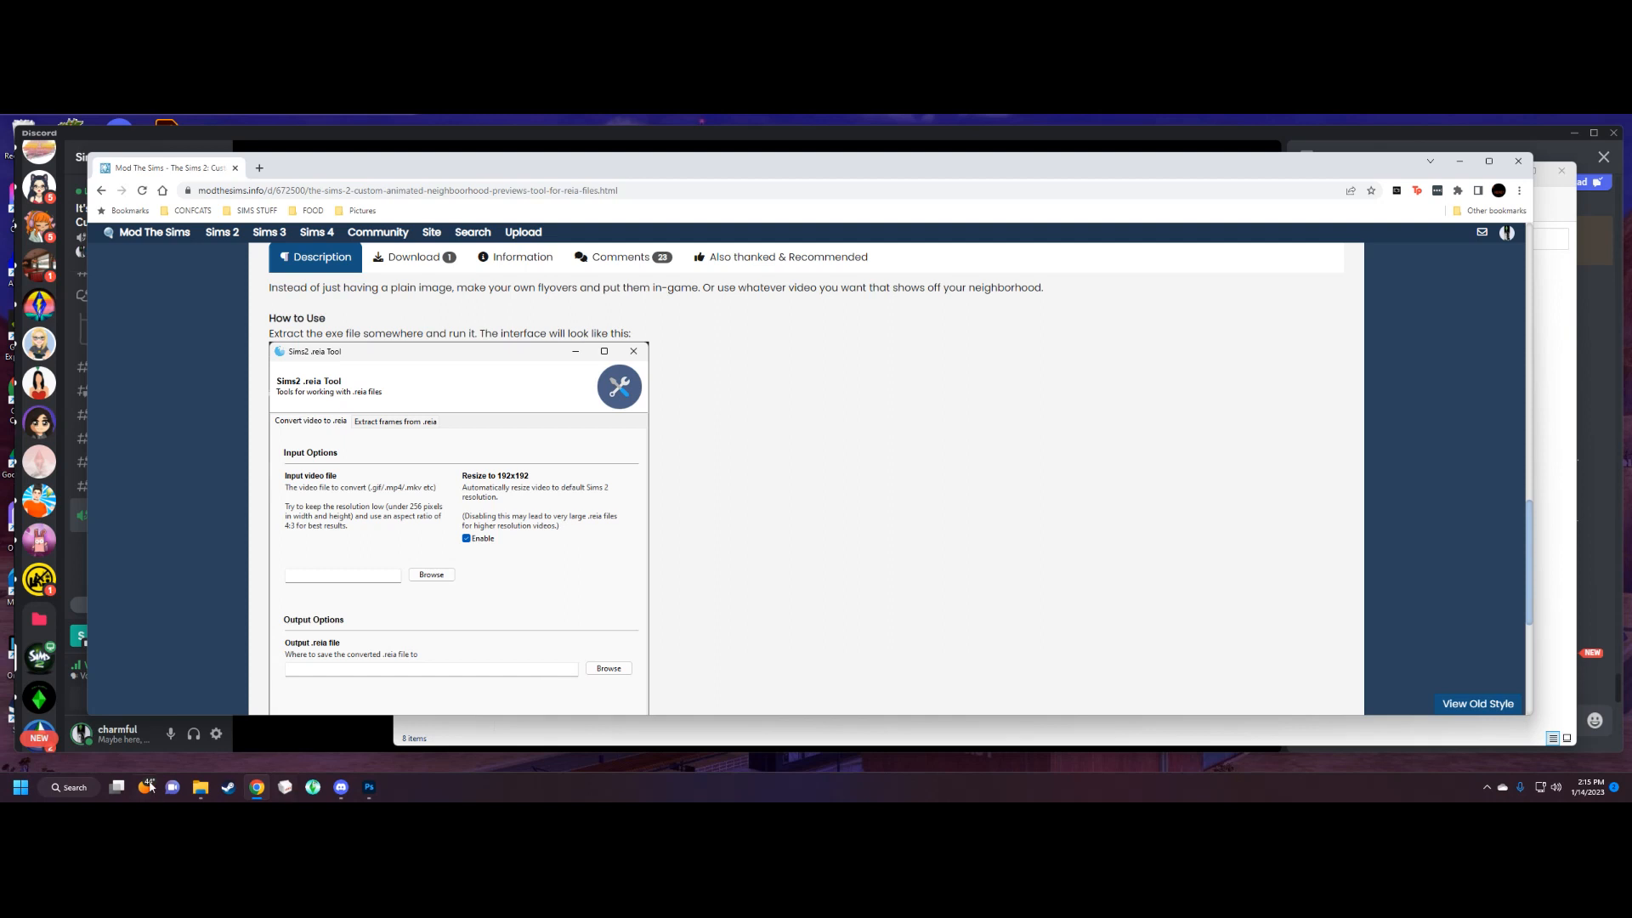
Switch to File Explorer and launch reiatool-v0.1.1.exe from its extracted folder on the Programs (D:) drive.
click(199, 788)
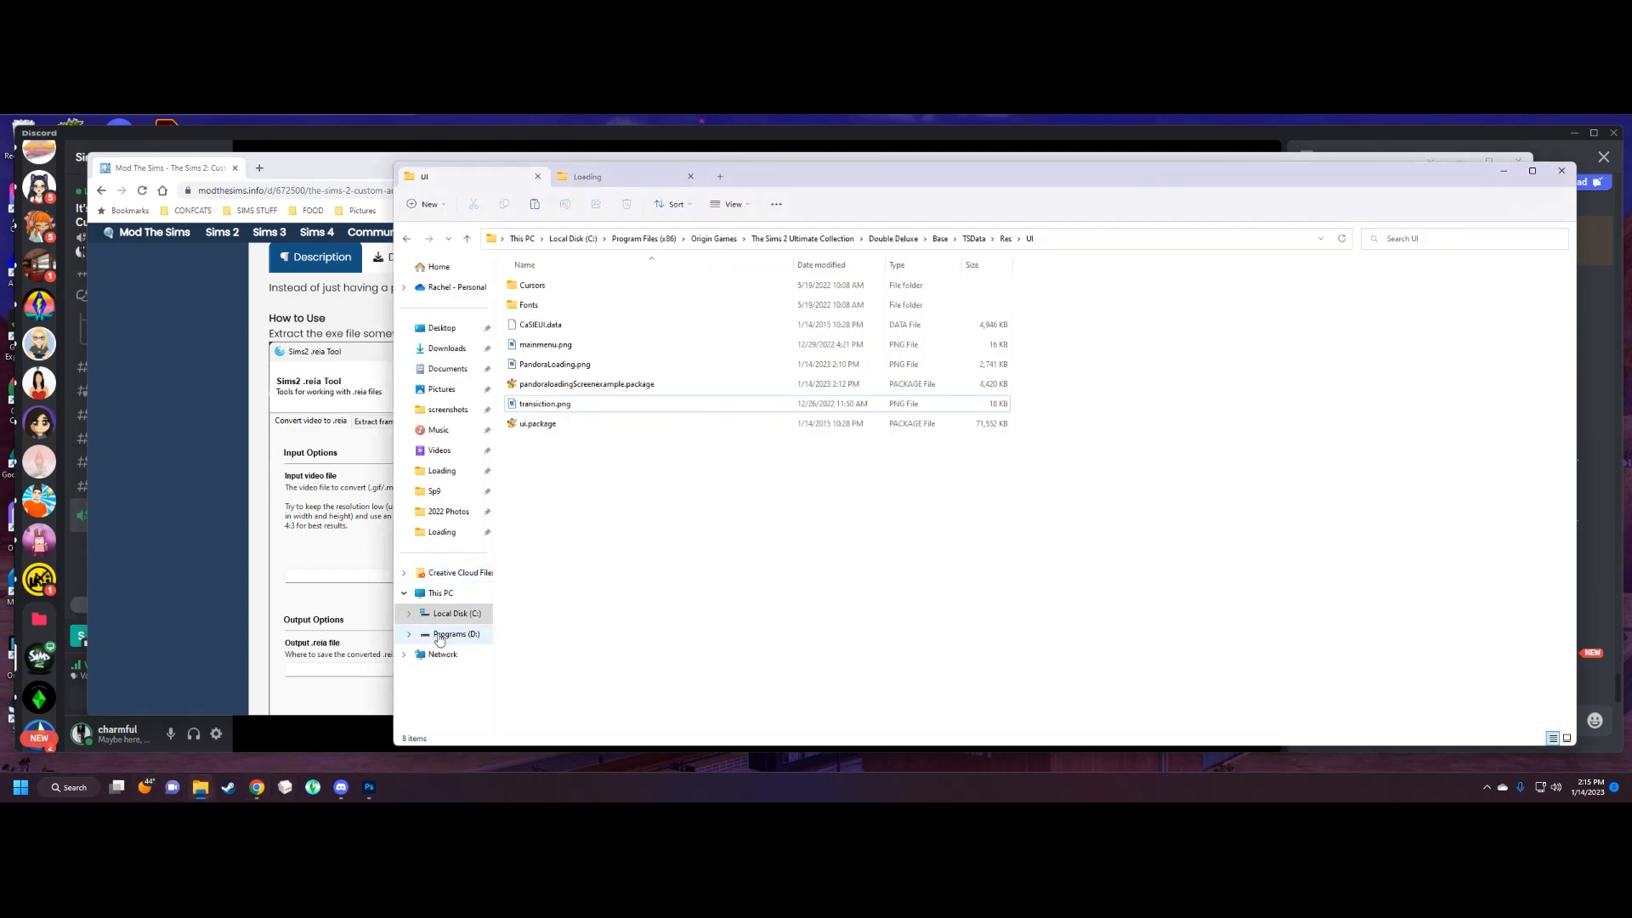
click(449, 633)
scroll(595, 510, down, 4)
double_click(576, 467)
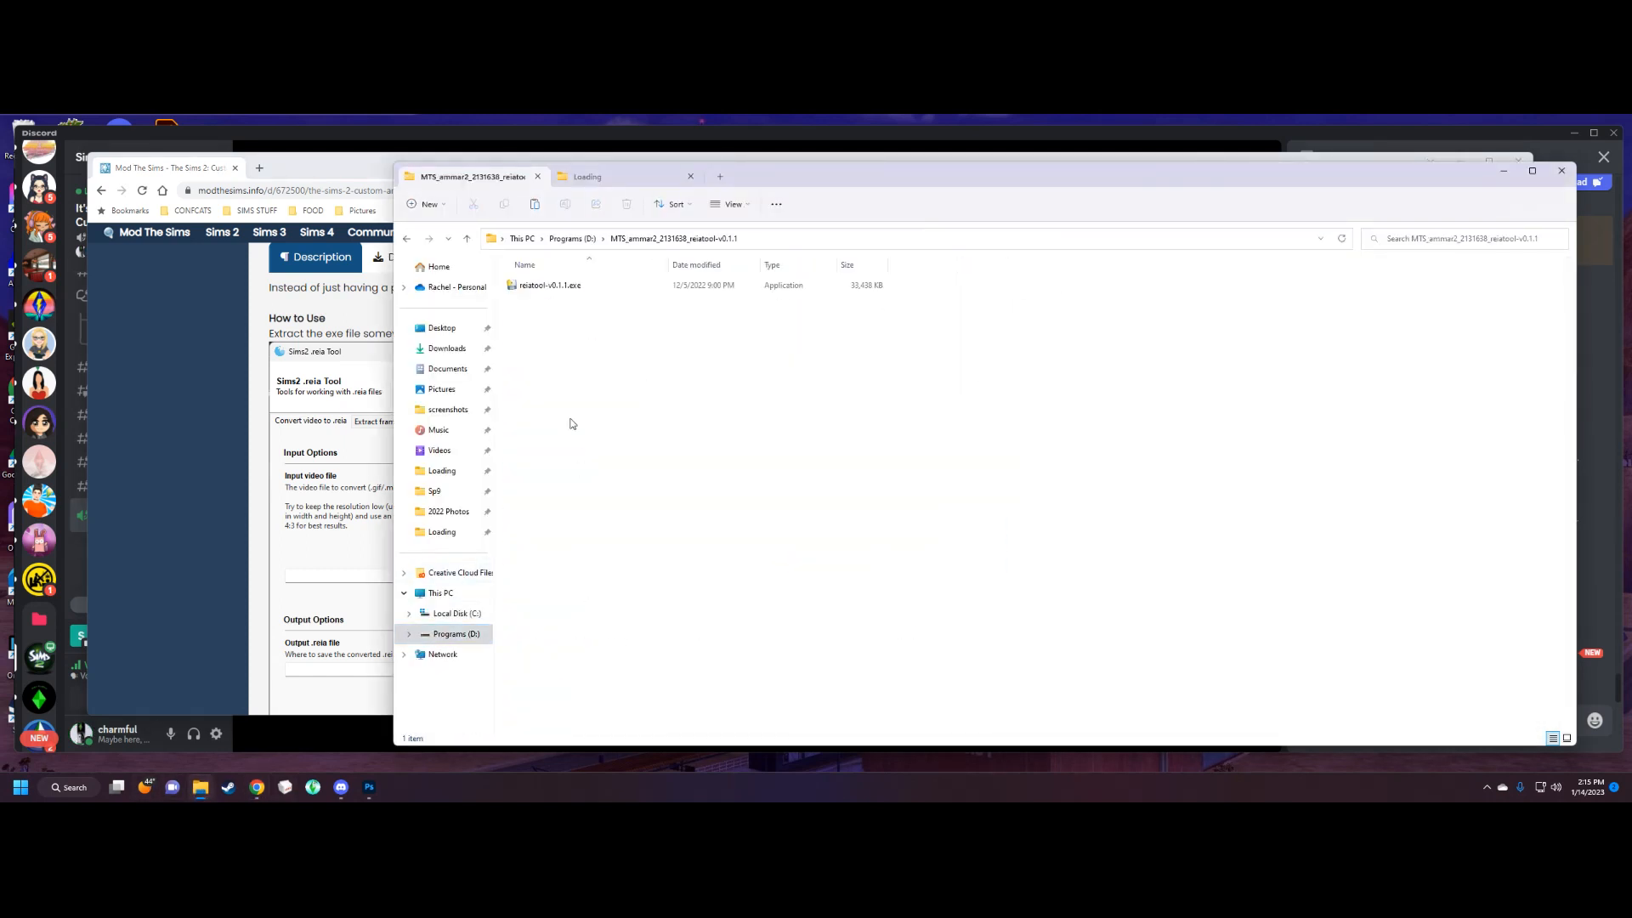
double_click(549, 289)
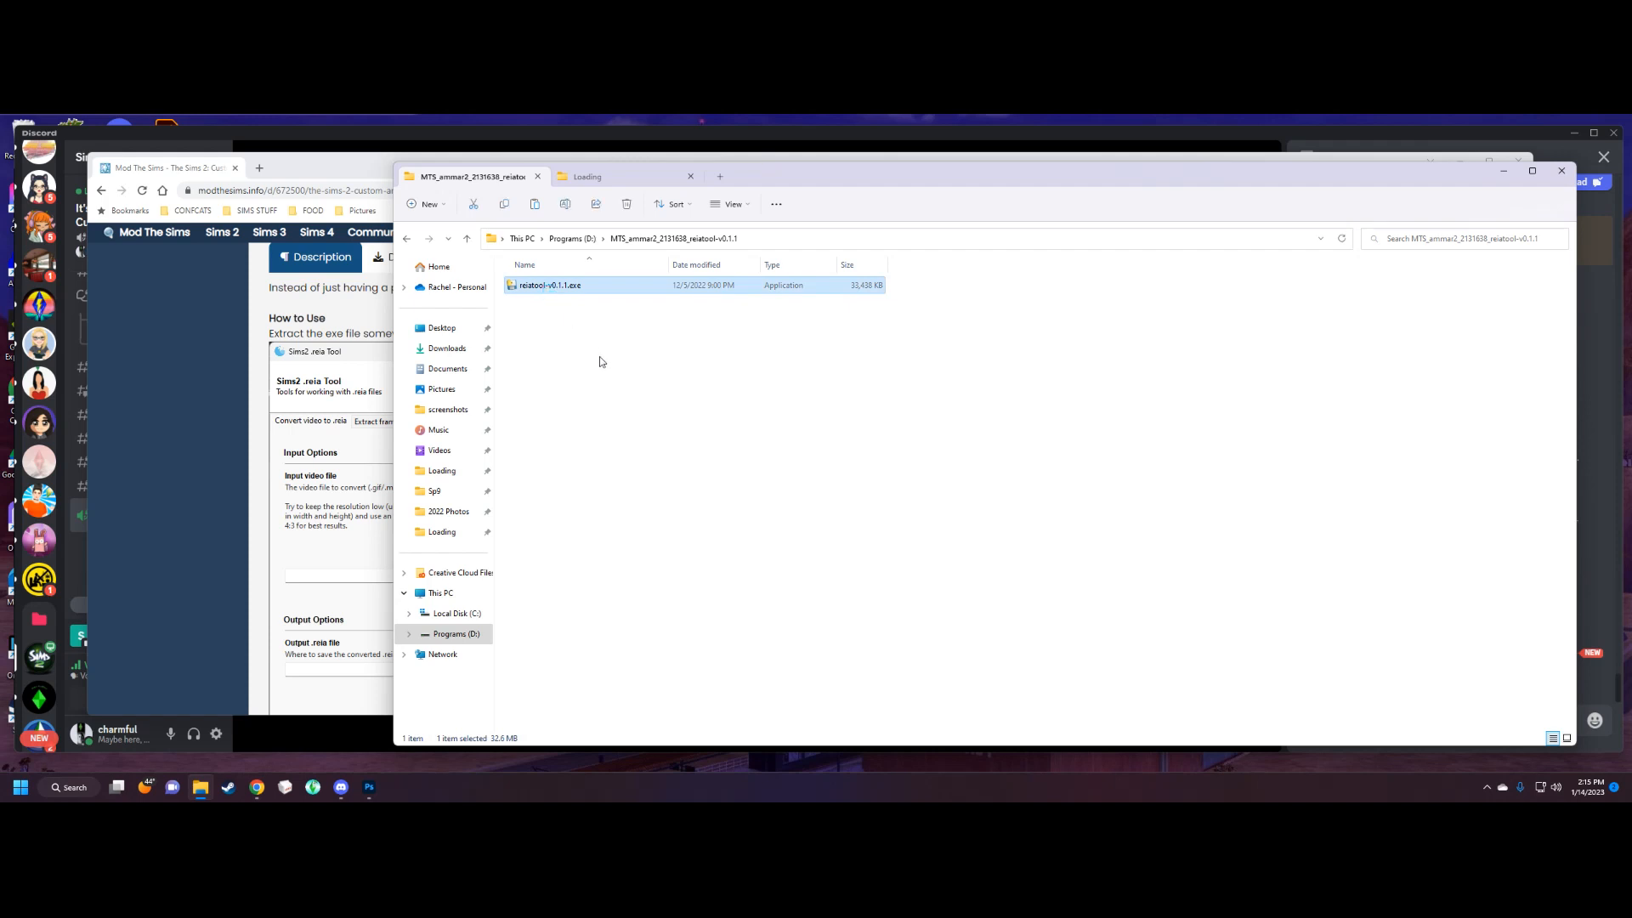
double_click(553, 287)
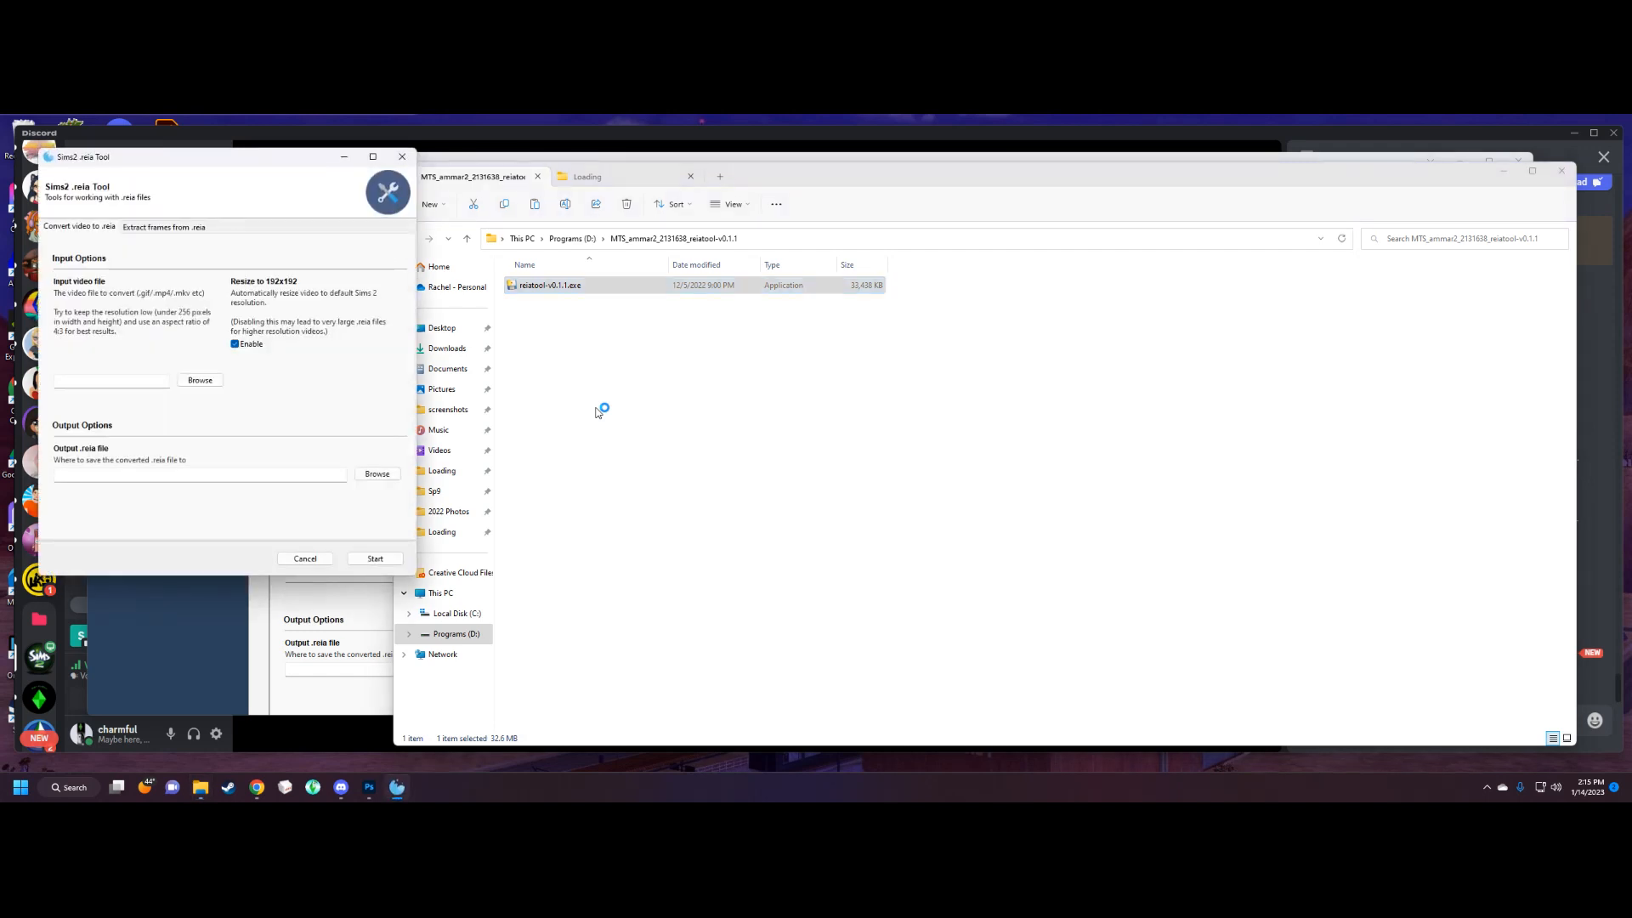
Choose ExampleVideo.mp4 from the Loading > Video folder as the input video for the .reia conversion.
drag(184, 161, 548, 233)
click(557, 453)
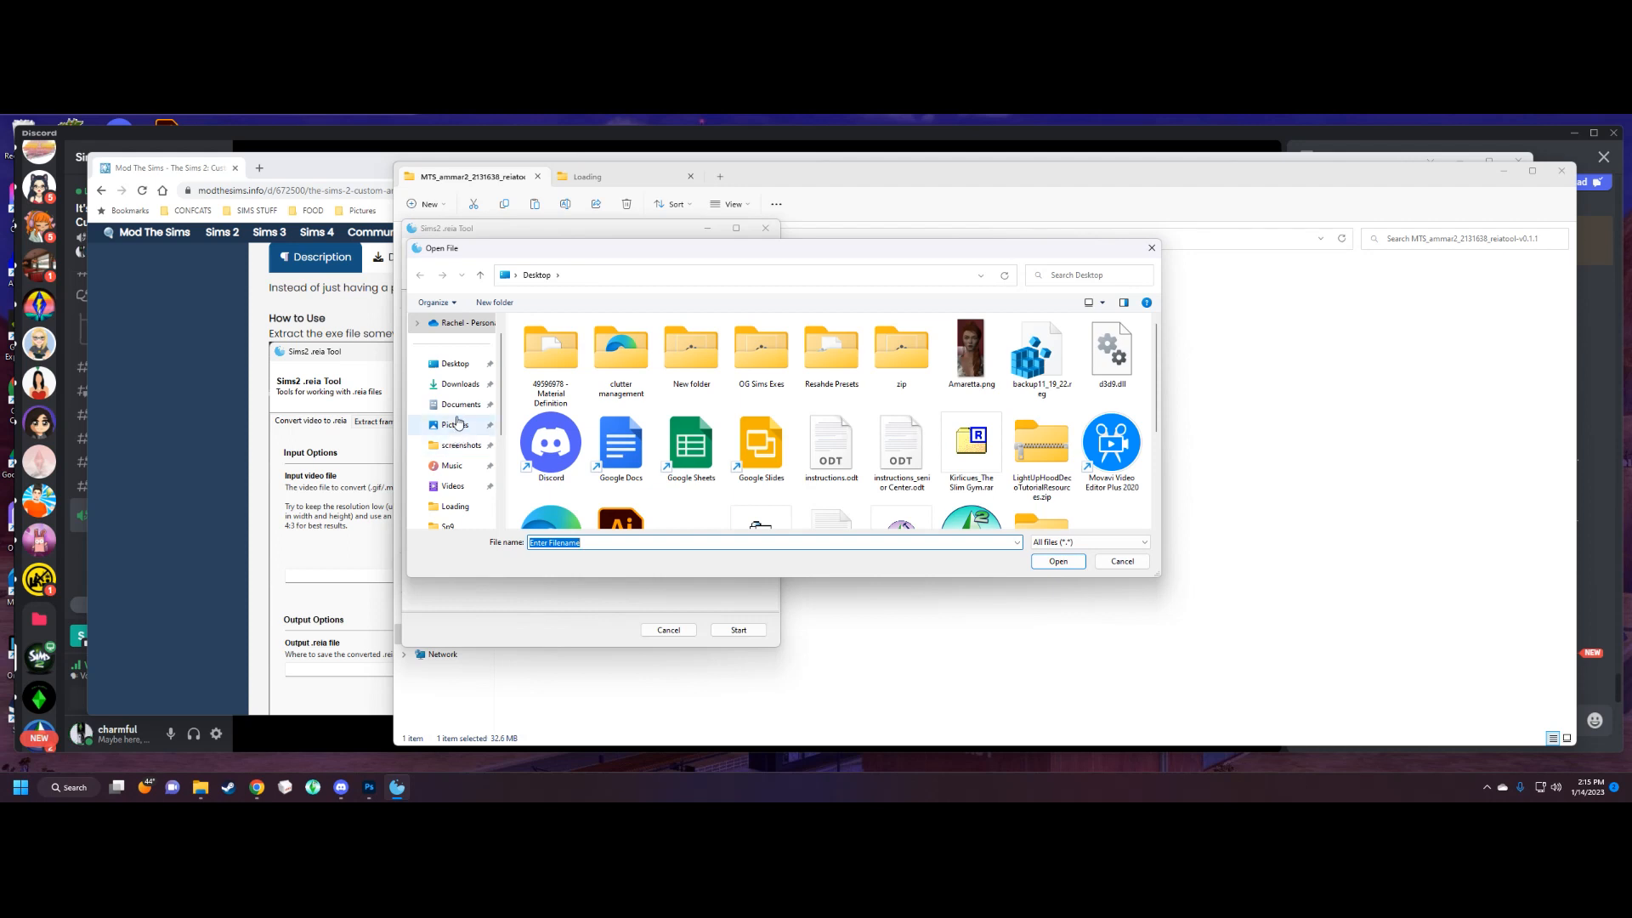
scroll(459, 457, down, 1)
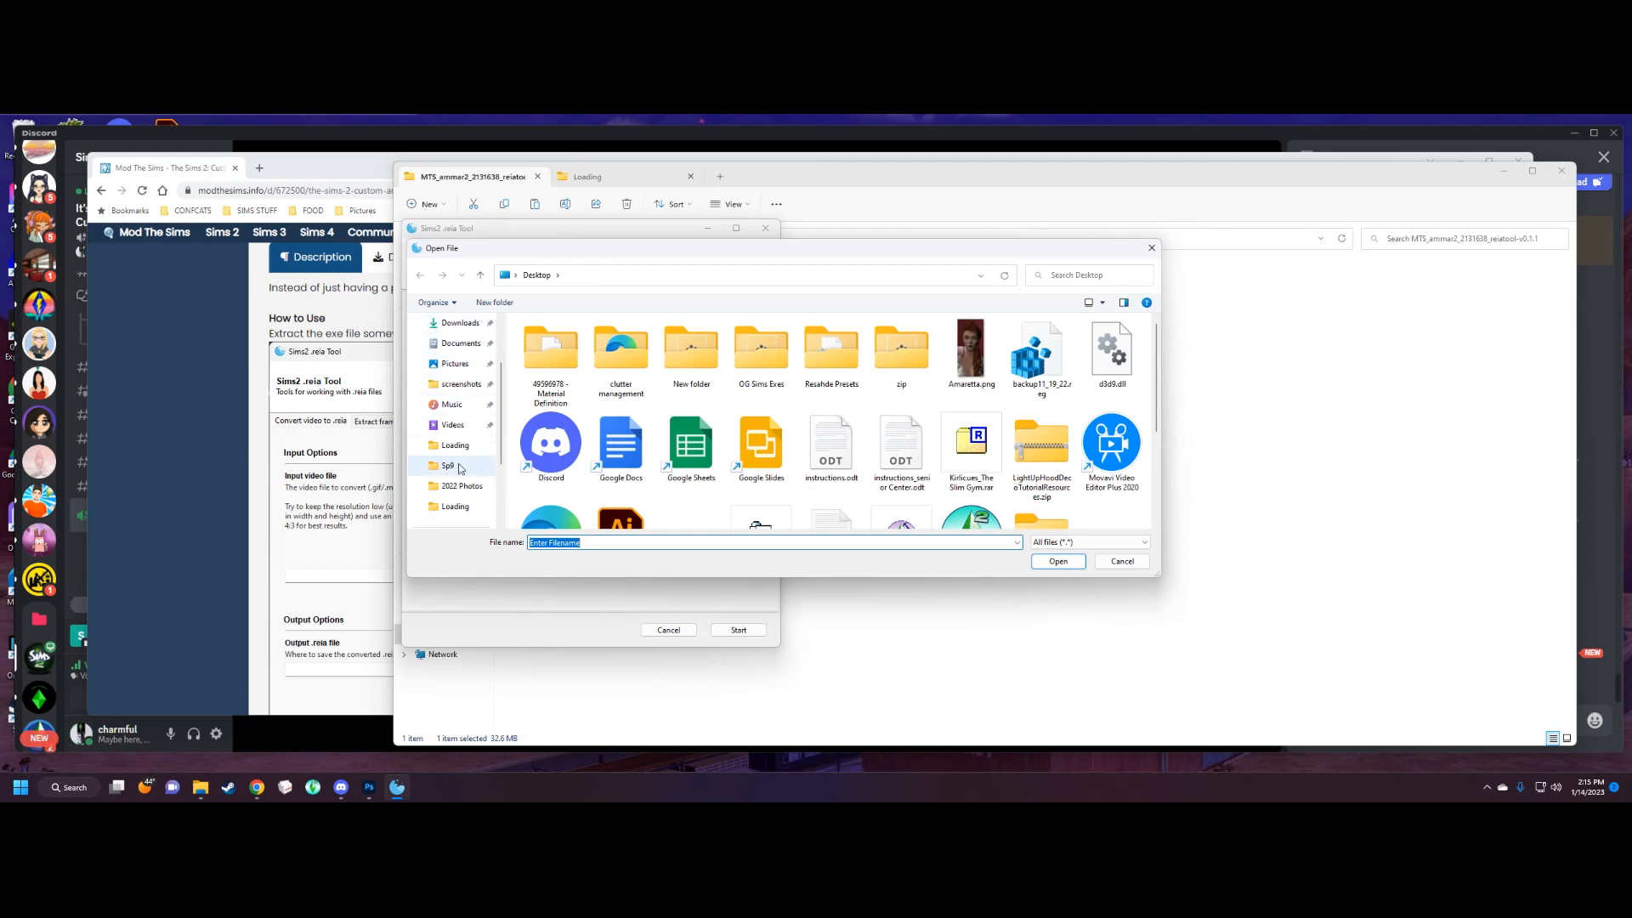
click(457, 447)
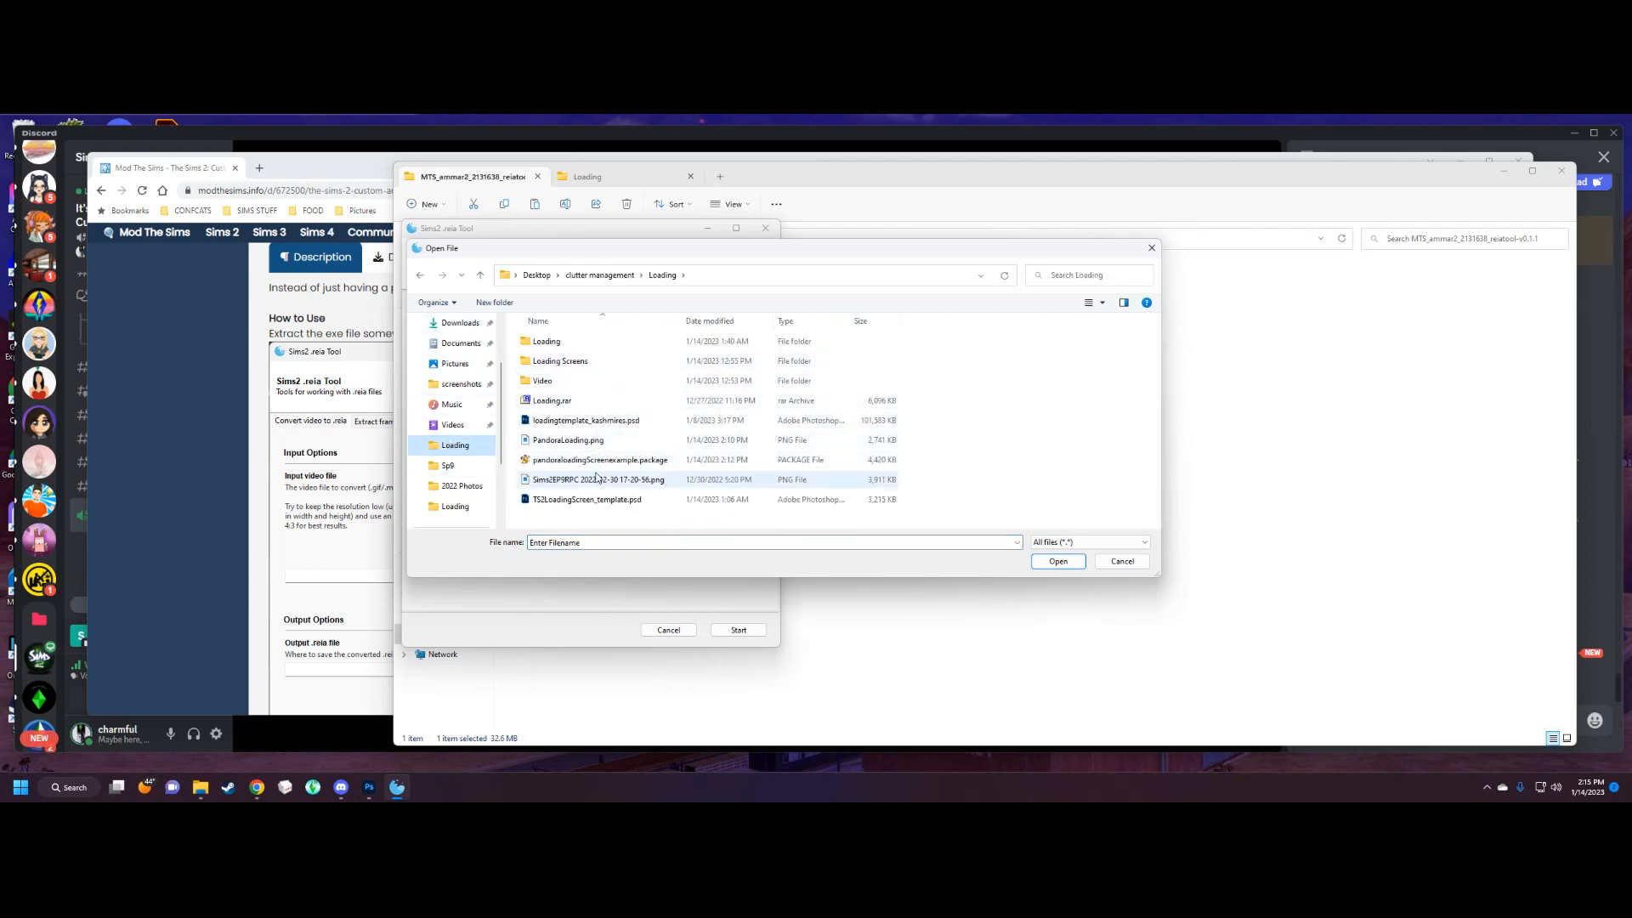
double_click(544, 380)
click(557, 355)
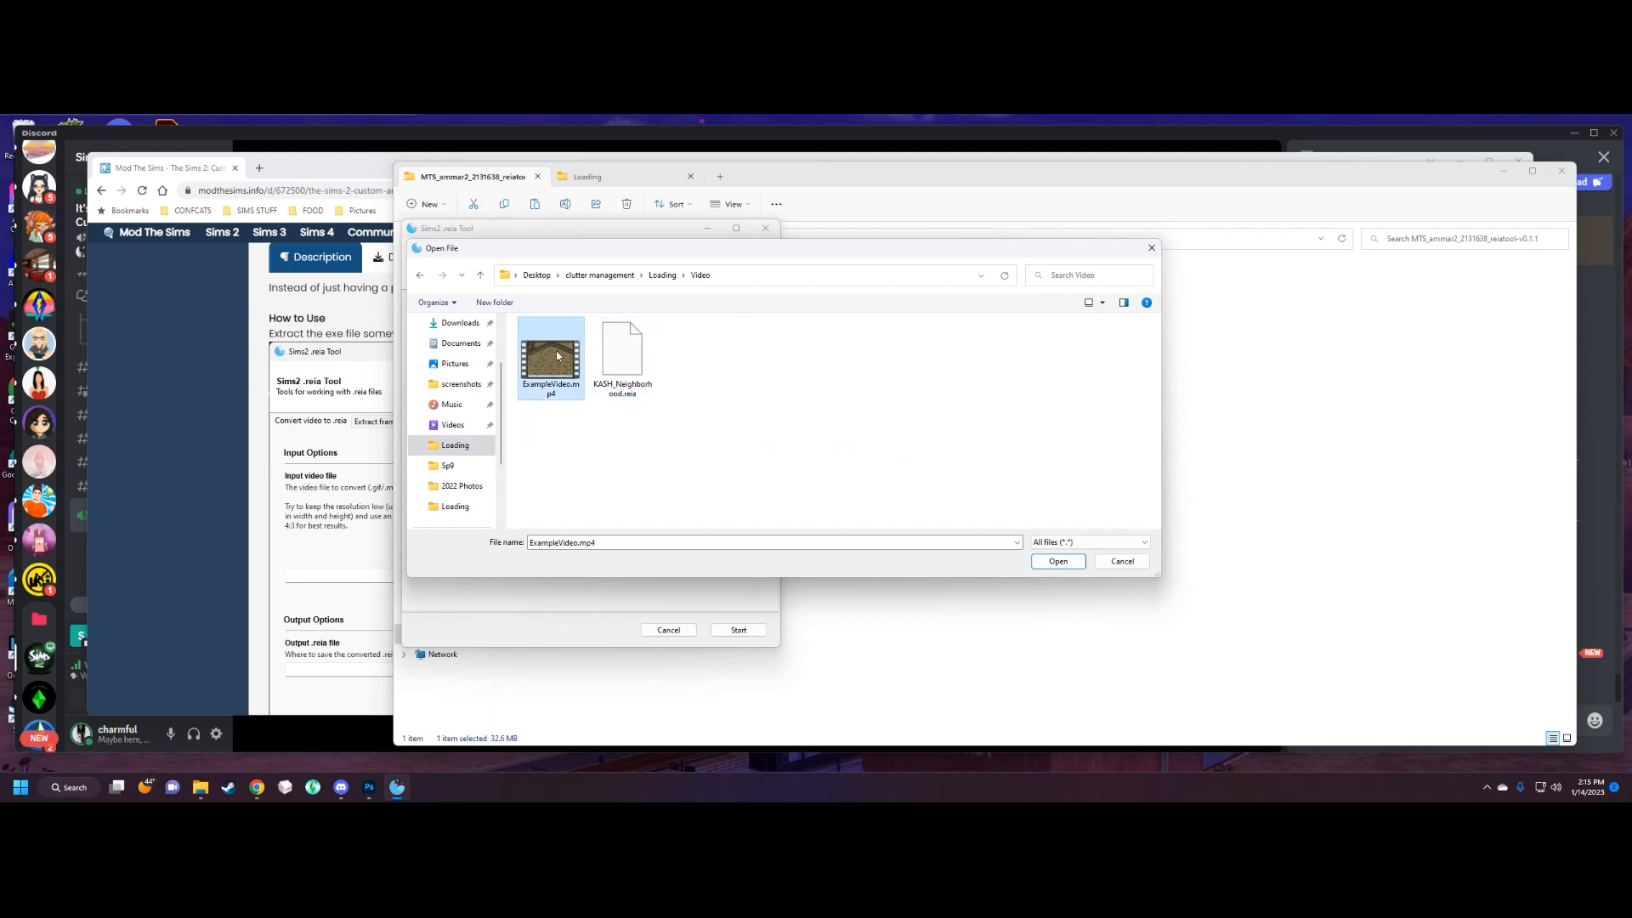
click(1058, 562)
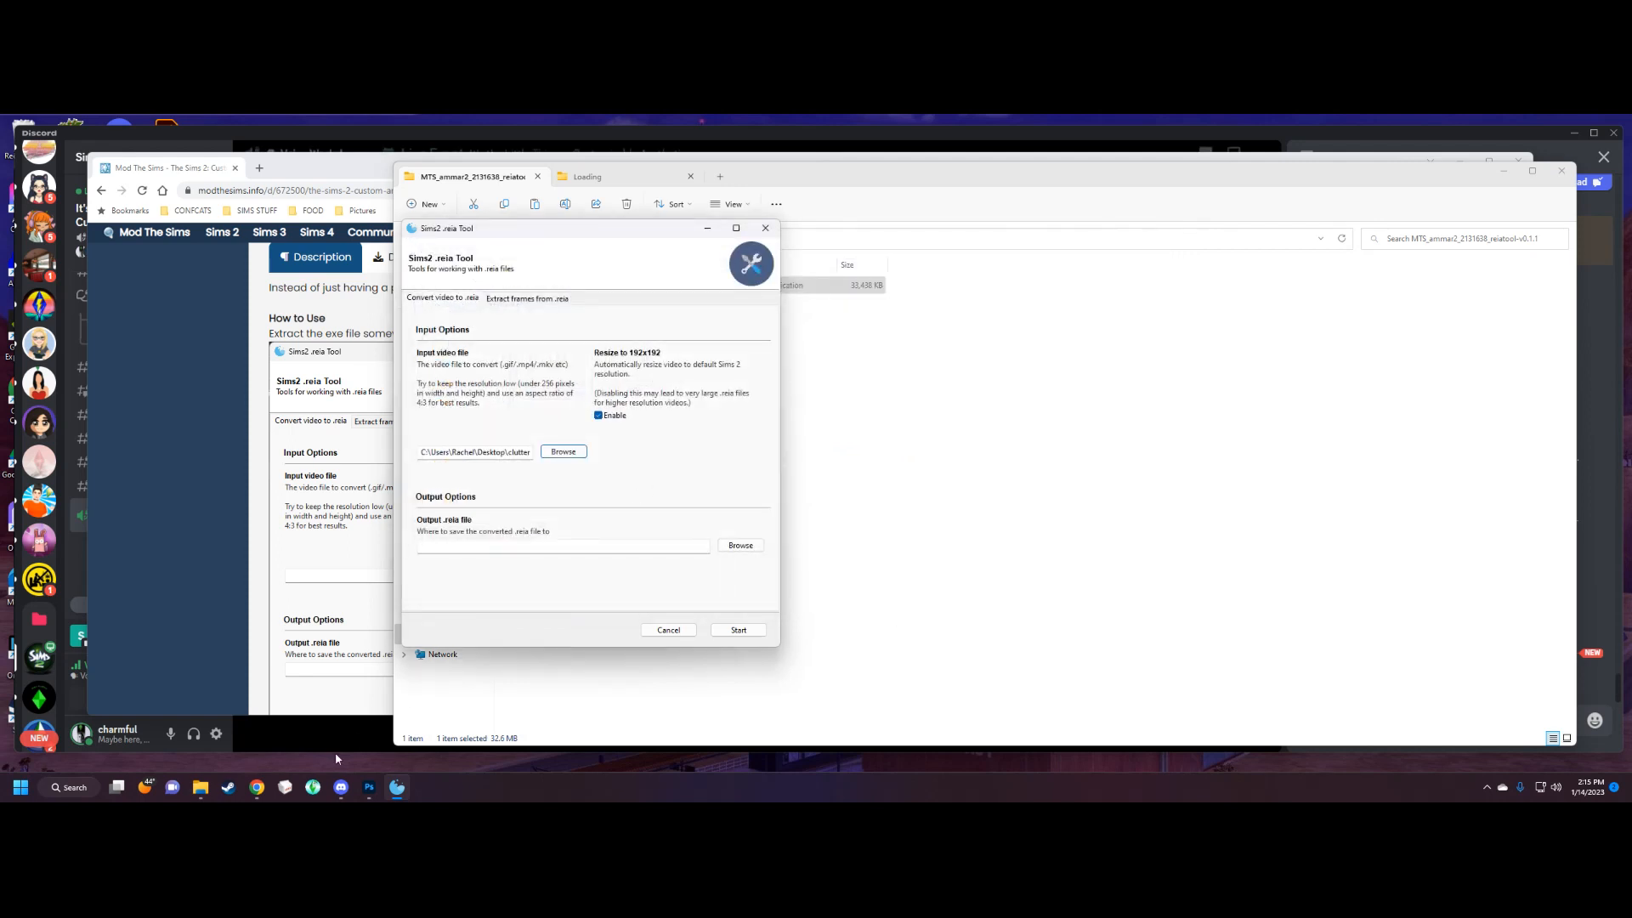
Play ExampleVideo.mp4 from the Video folder in Media Player to preview it, and close the player.
click(201, 787)
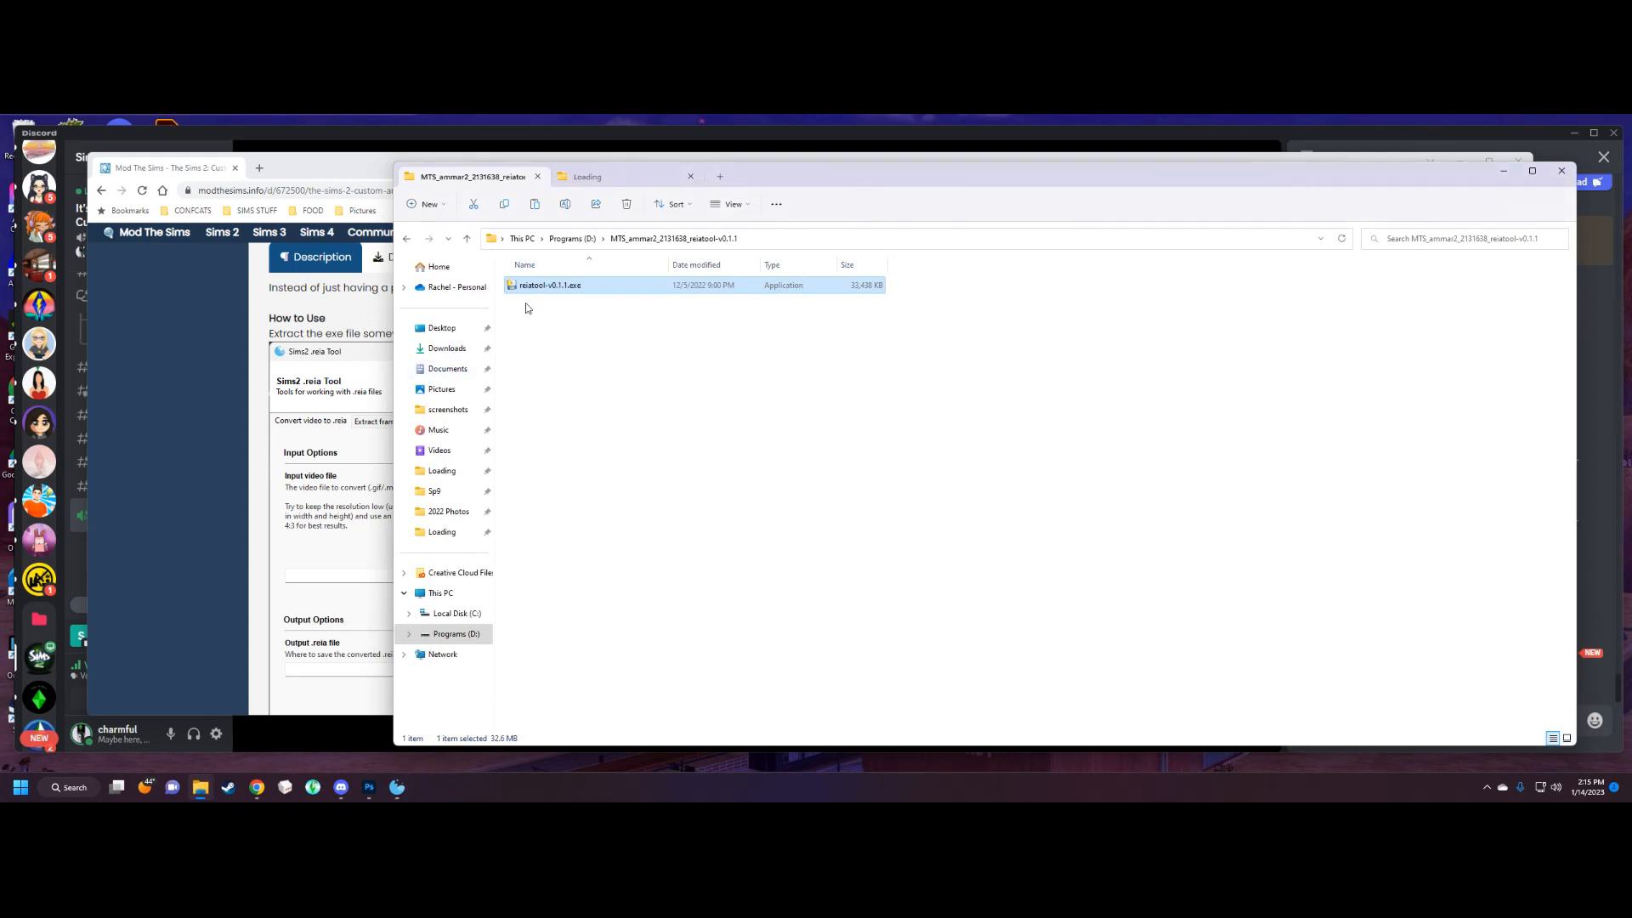
click(442, 470)
double_click(553, 323)
double_click(551, 315)
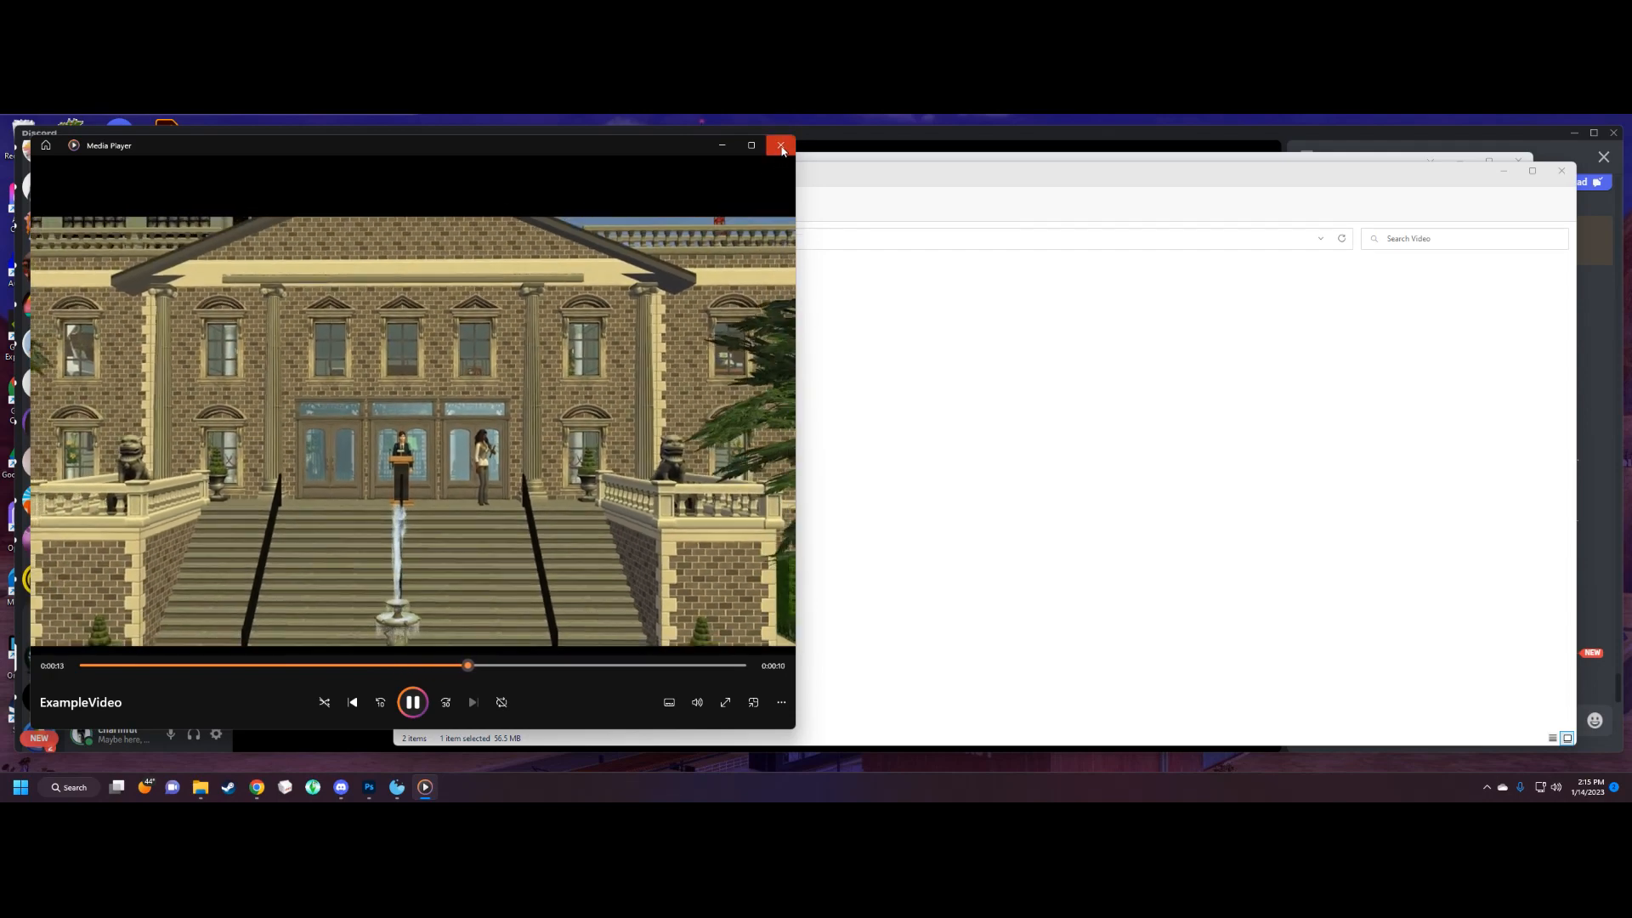
click(781, 146)
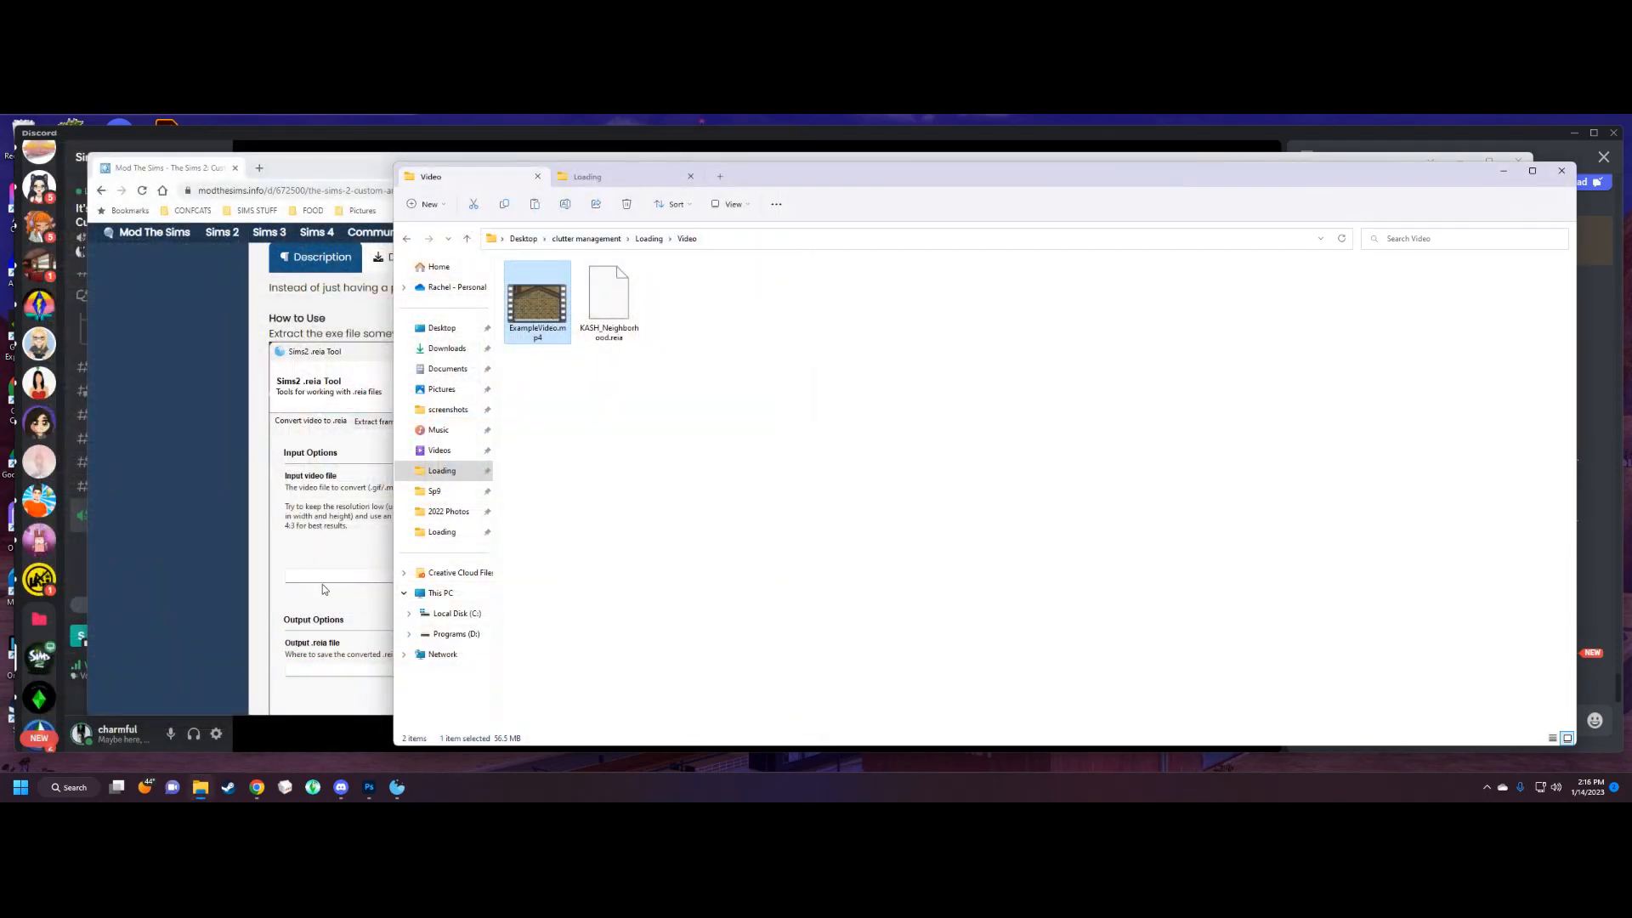
Check the download page's output instructions and open the output file chooser in the Sims2 .reia Tool.
click(314, 546)
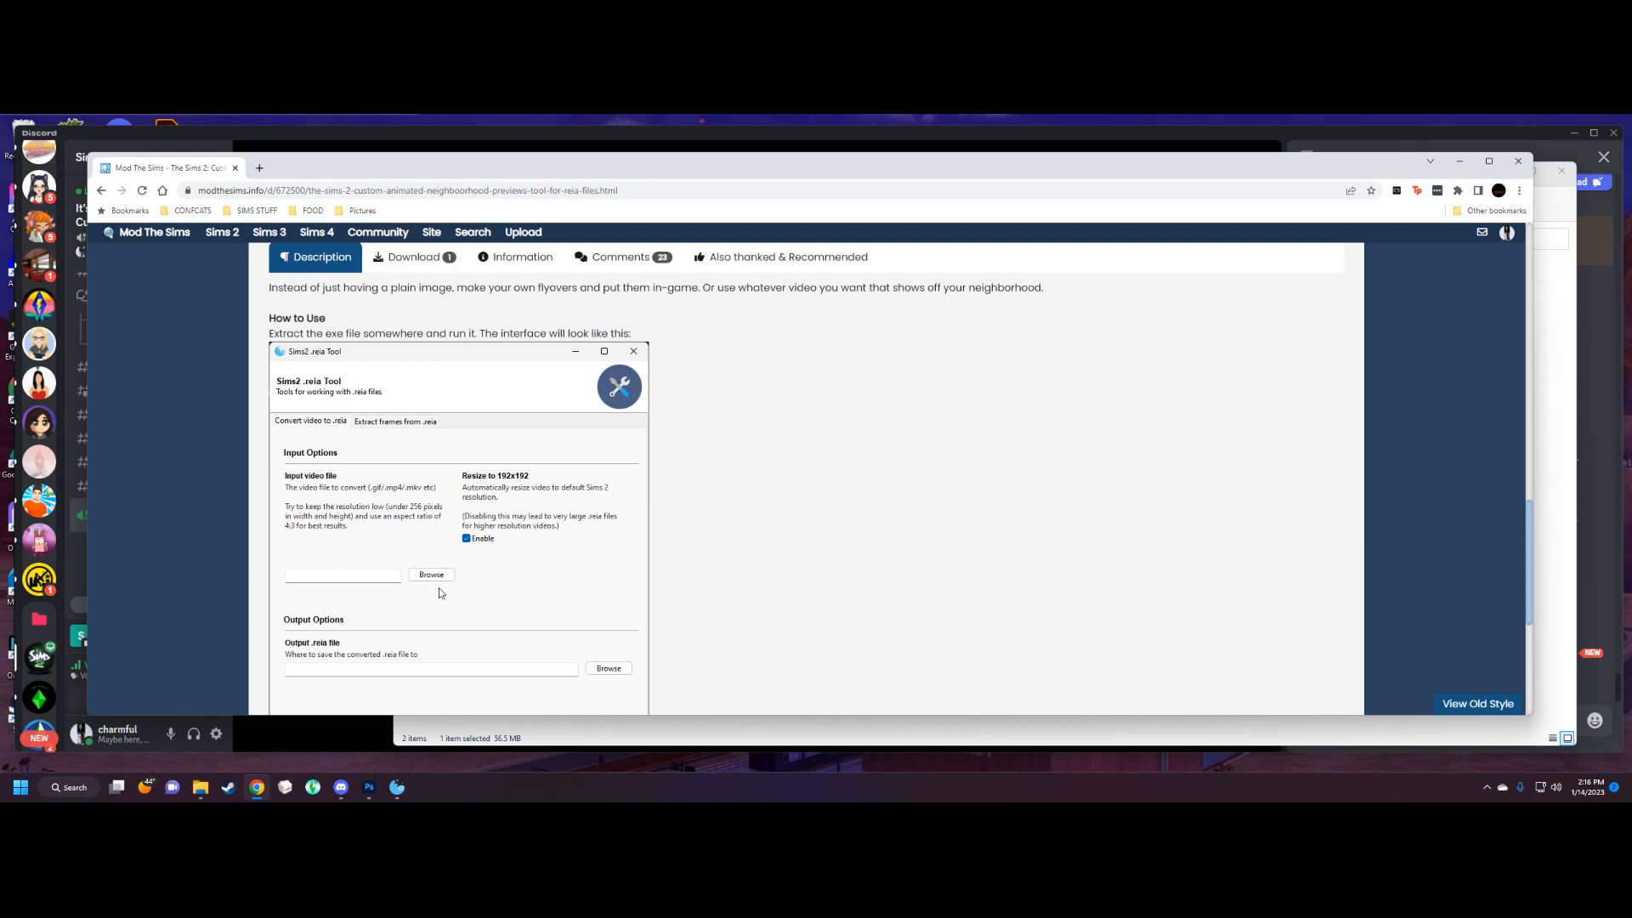
scroll(551, 602, down, 3)
scroll(455, 553, up, 2)
scroll(459, 561, down, 2)
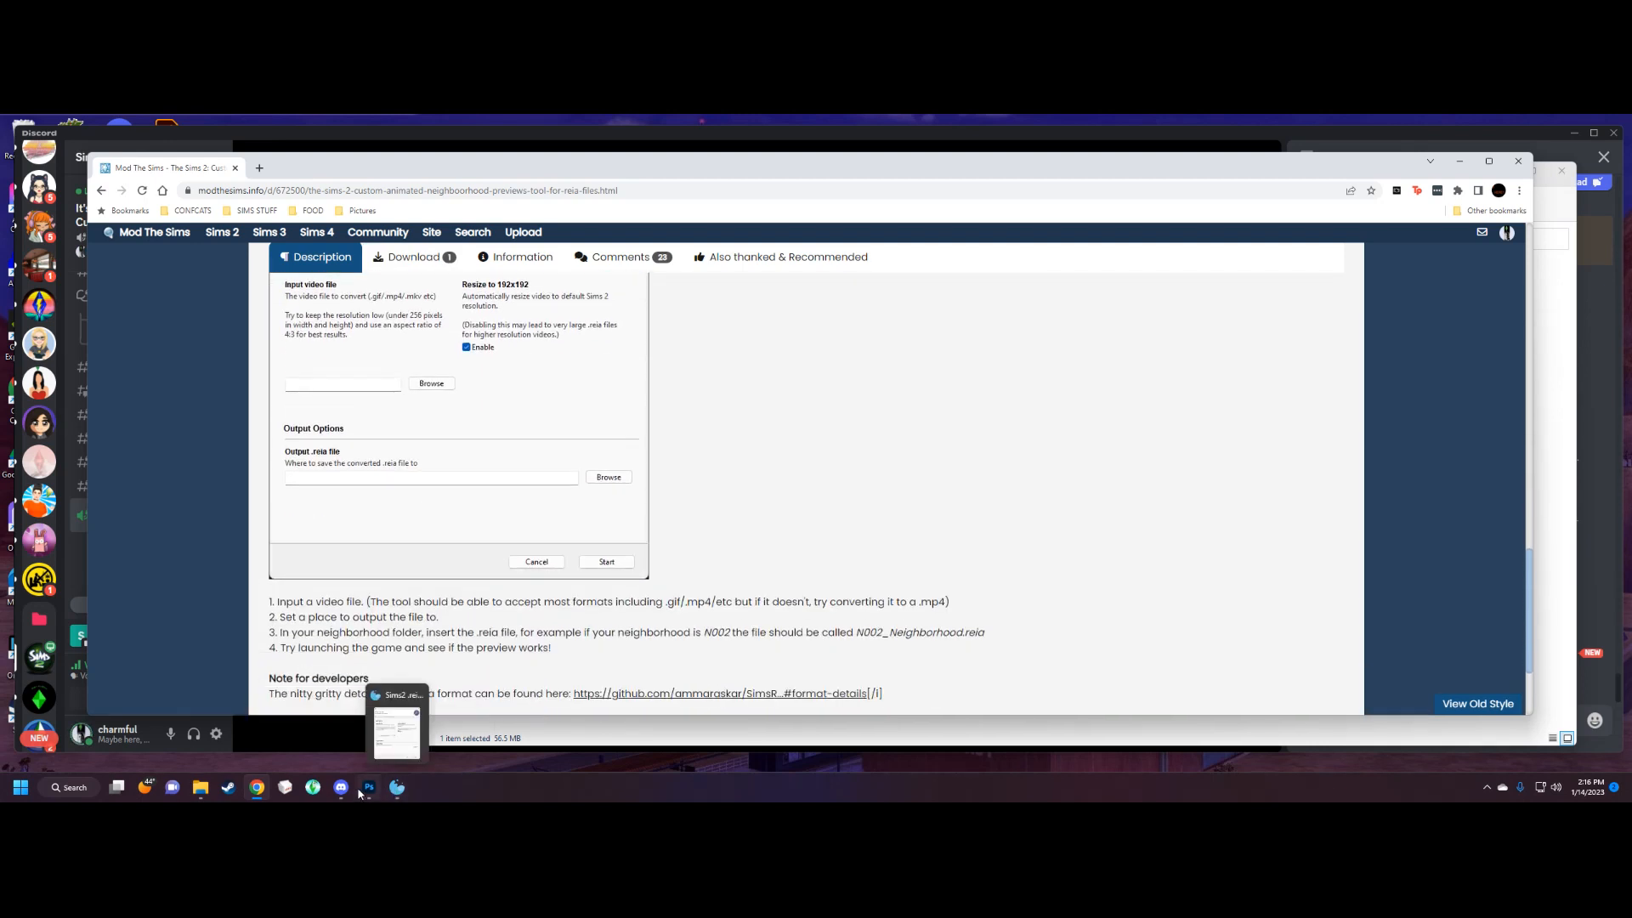
click(389, 790)
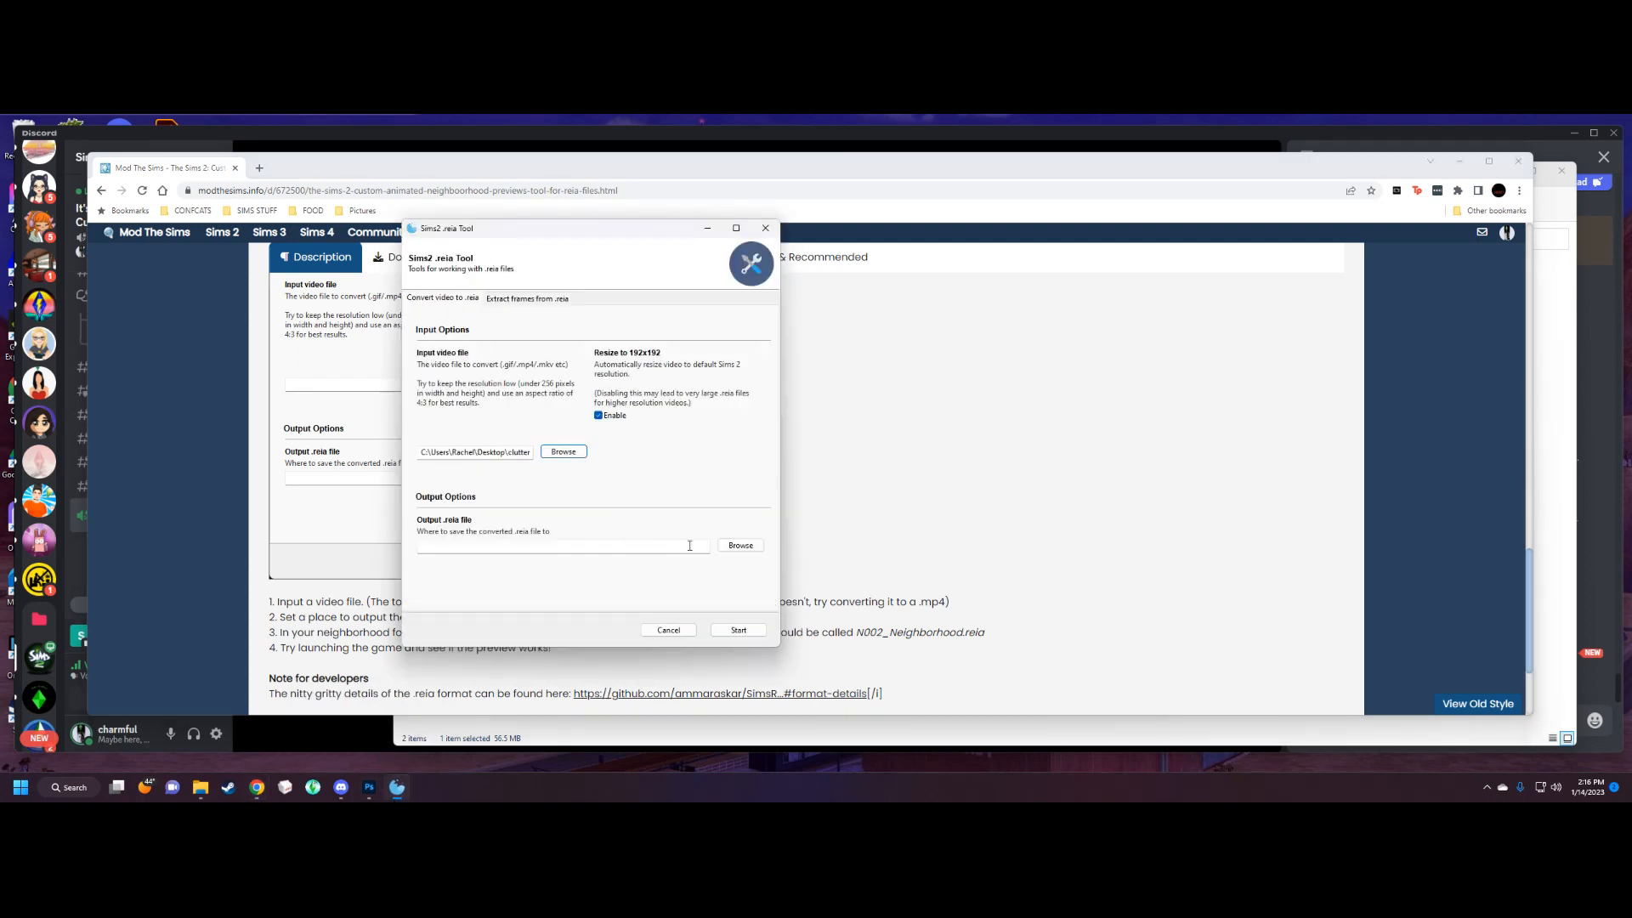
click(736, 546)
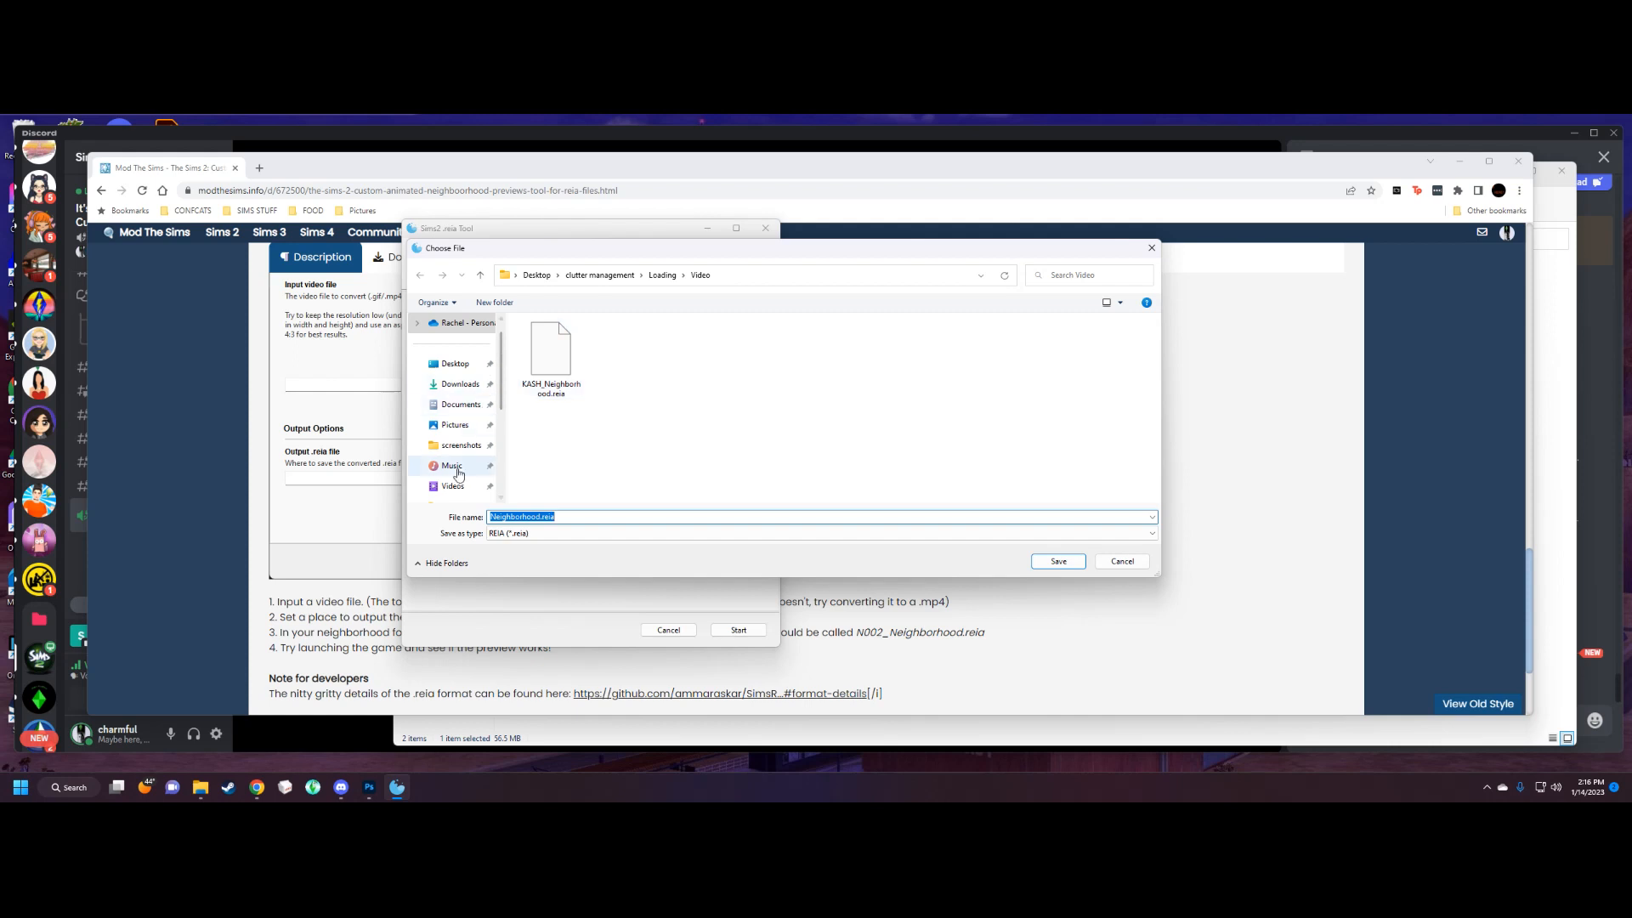
scroll(455, 467, down, 2)
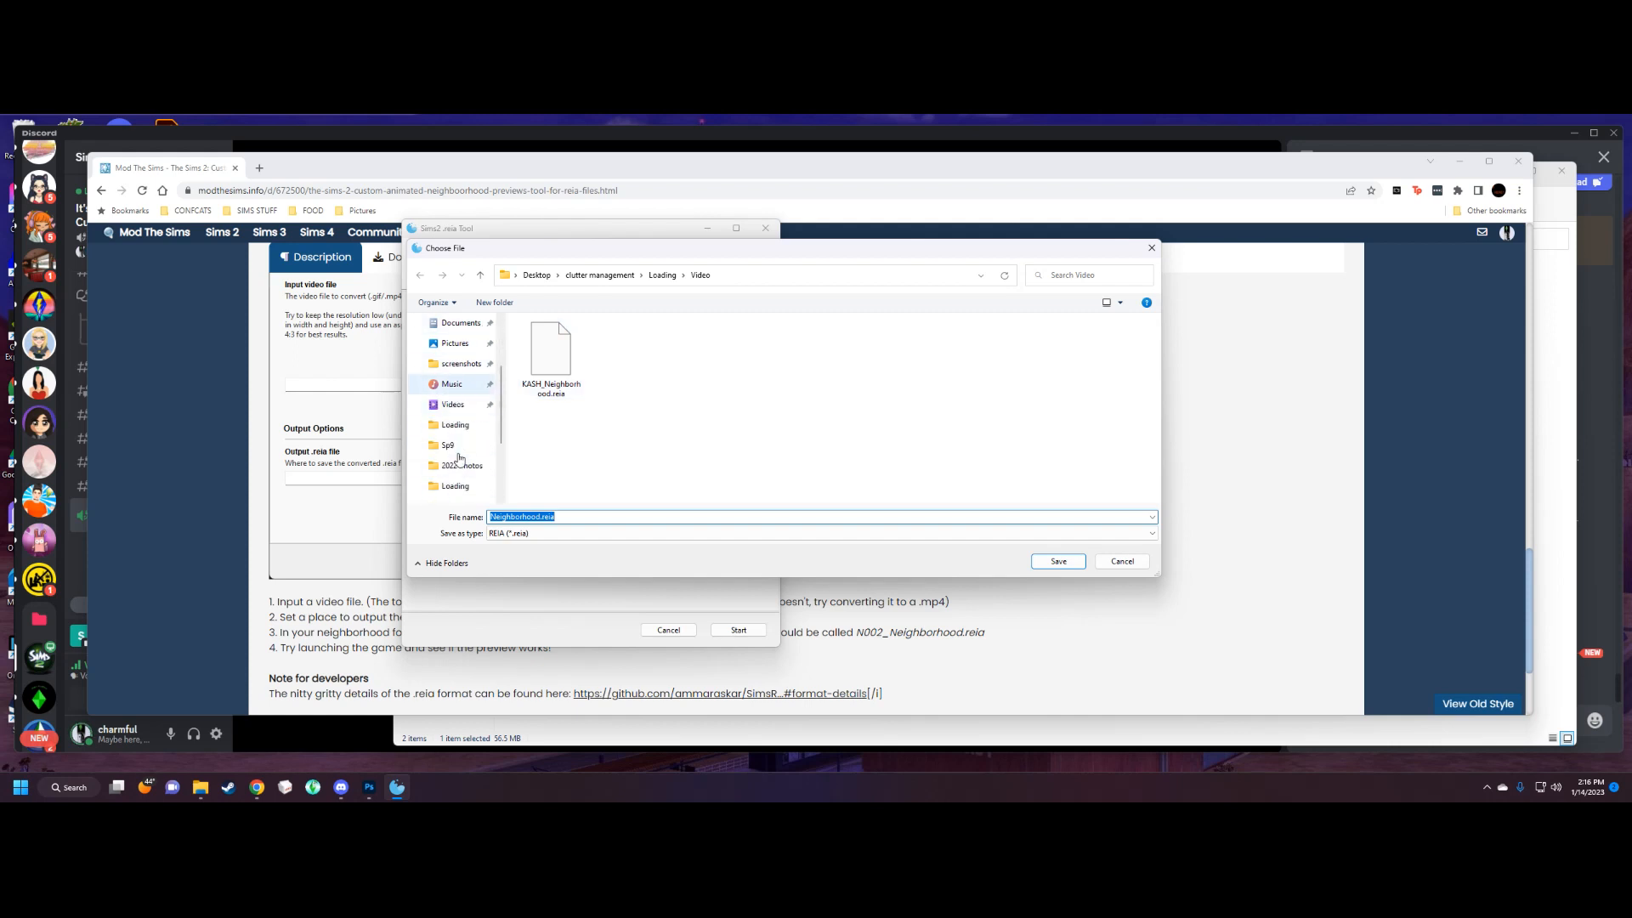
scroll(459, 476, down, 3)
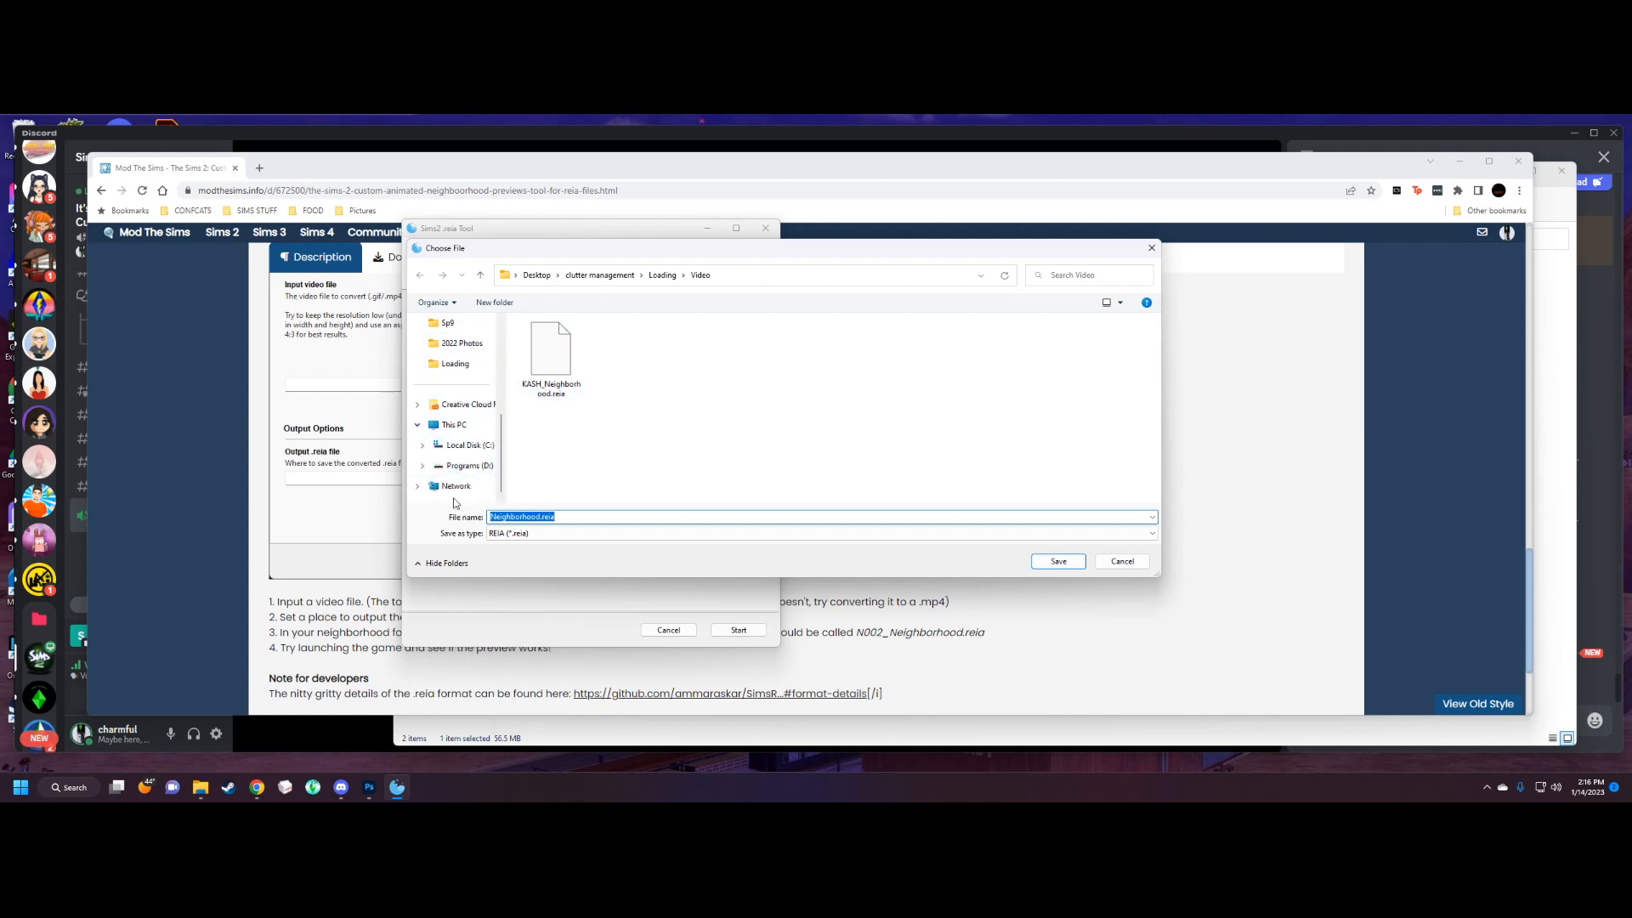
click(503, 518)
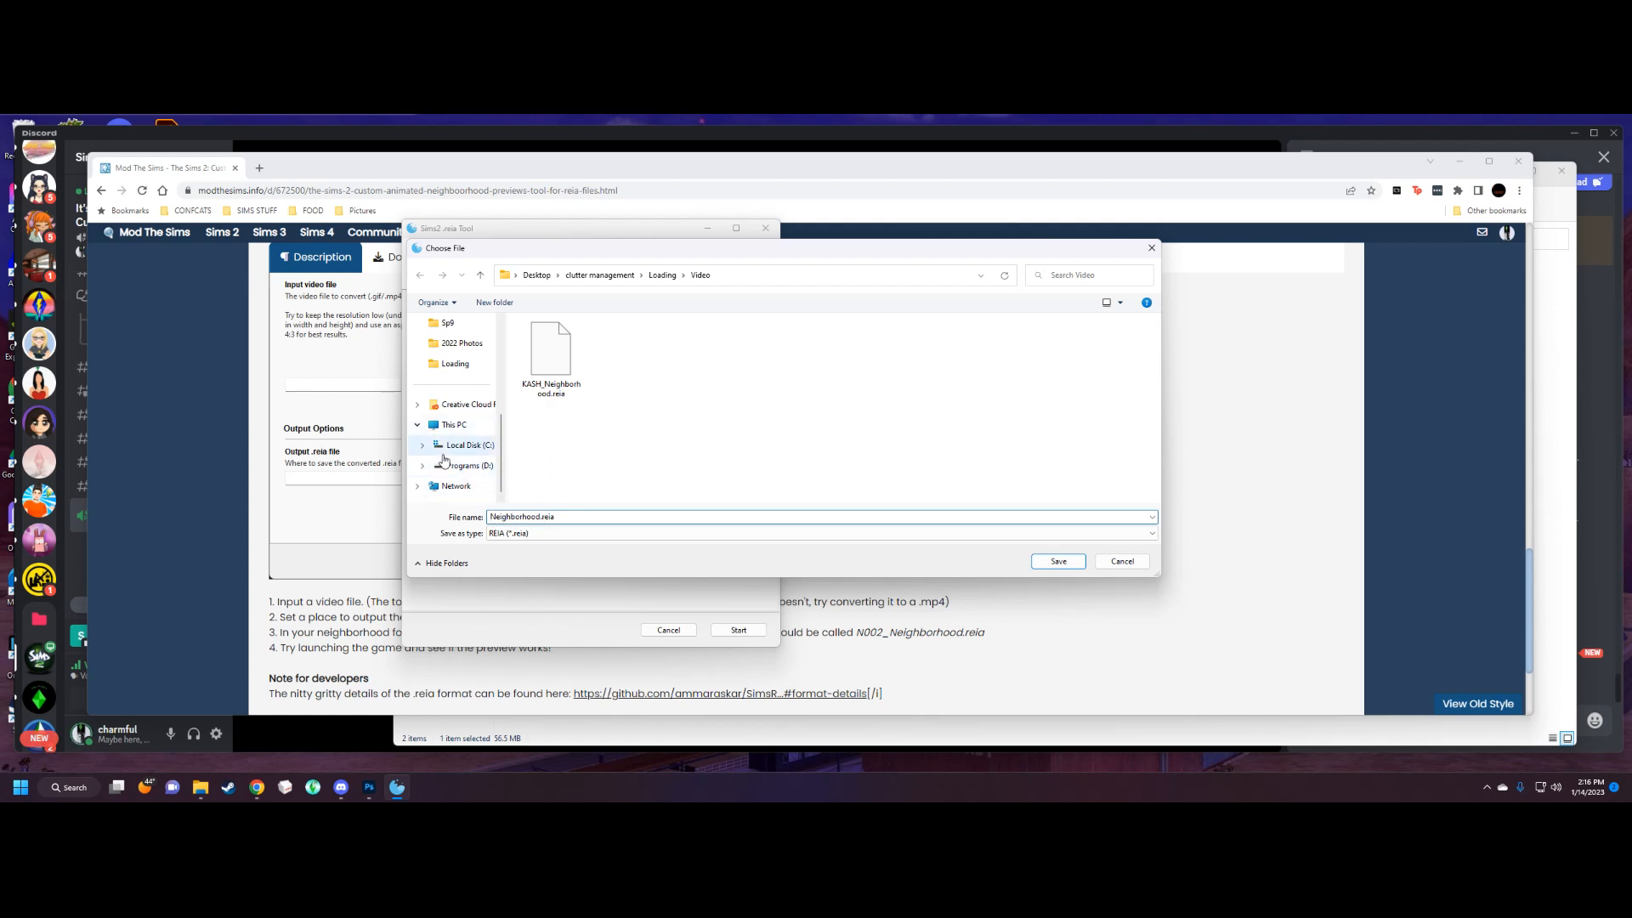
Set the save location to the KASH folder in Documents > EA Games > The Sims 2 Ultimate Collection > Neighborhoods.
click(440, 451)
scroll(440, 452, up, 5)
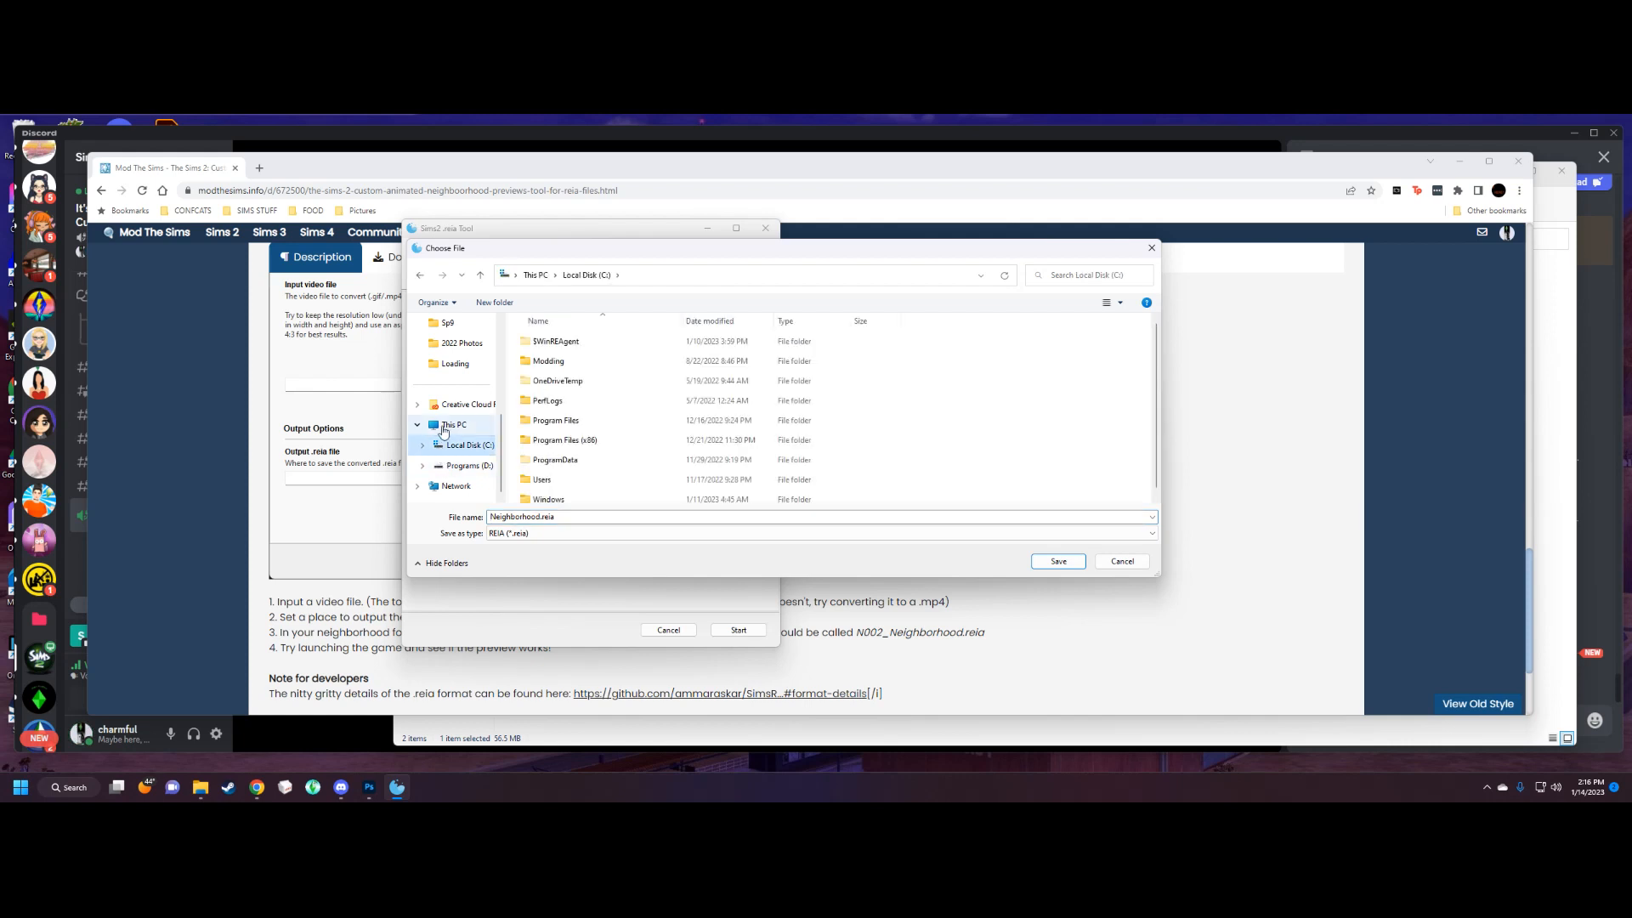
click(442, 343)
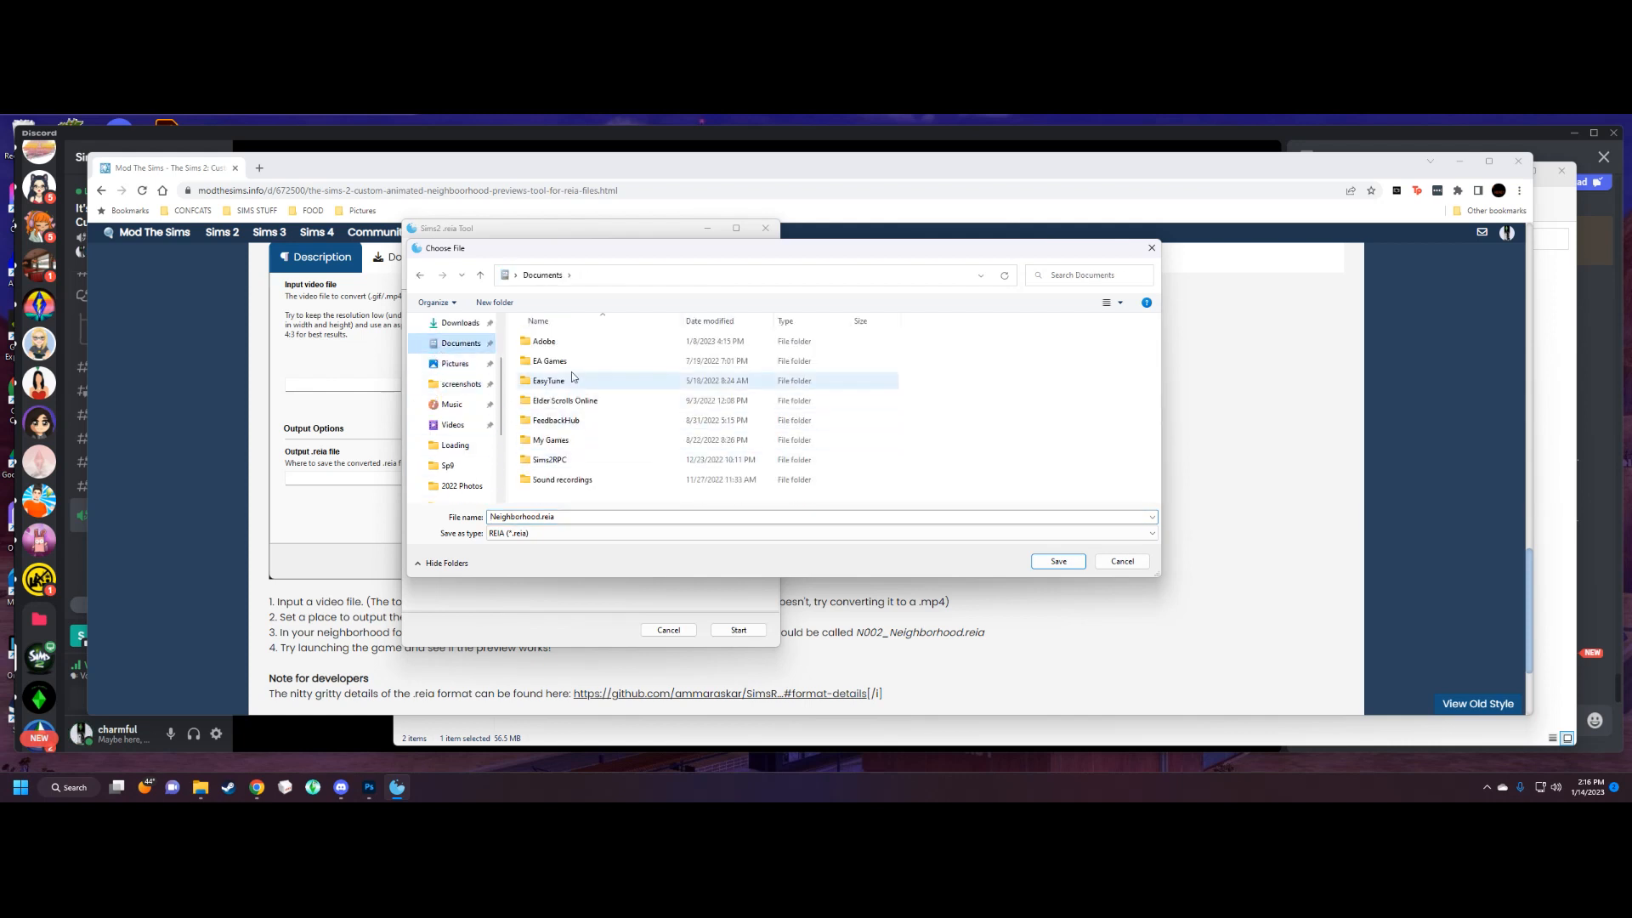
double_click(557, 360)
click(560, 342)
double_click(561, 343)
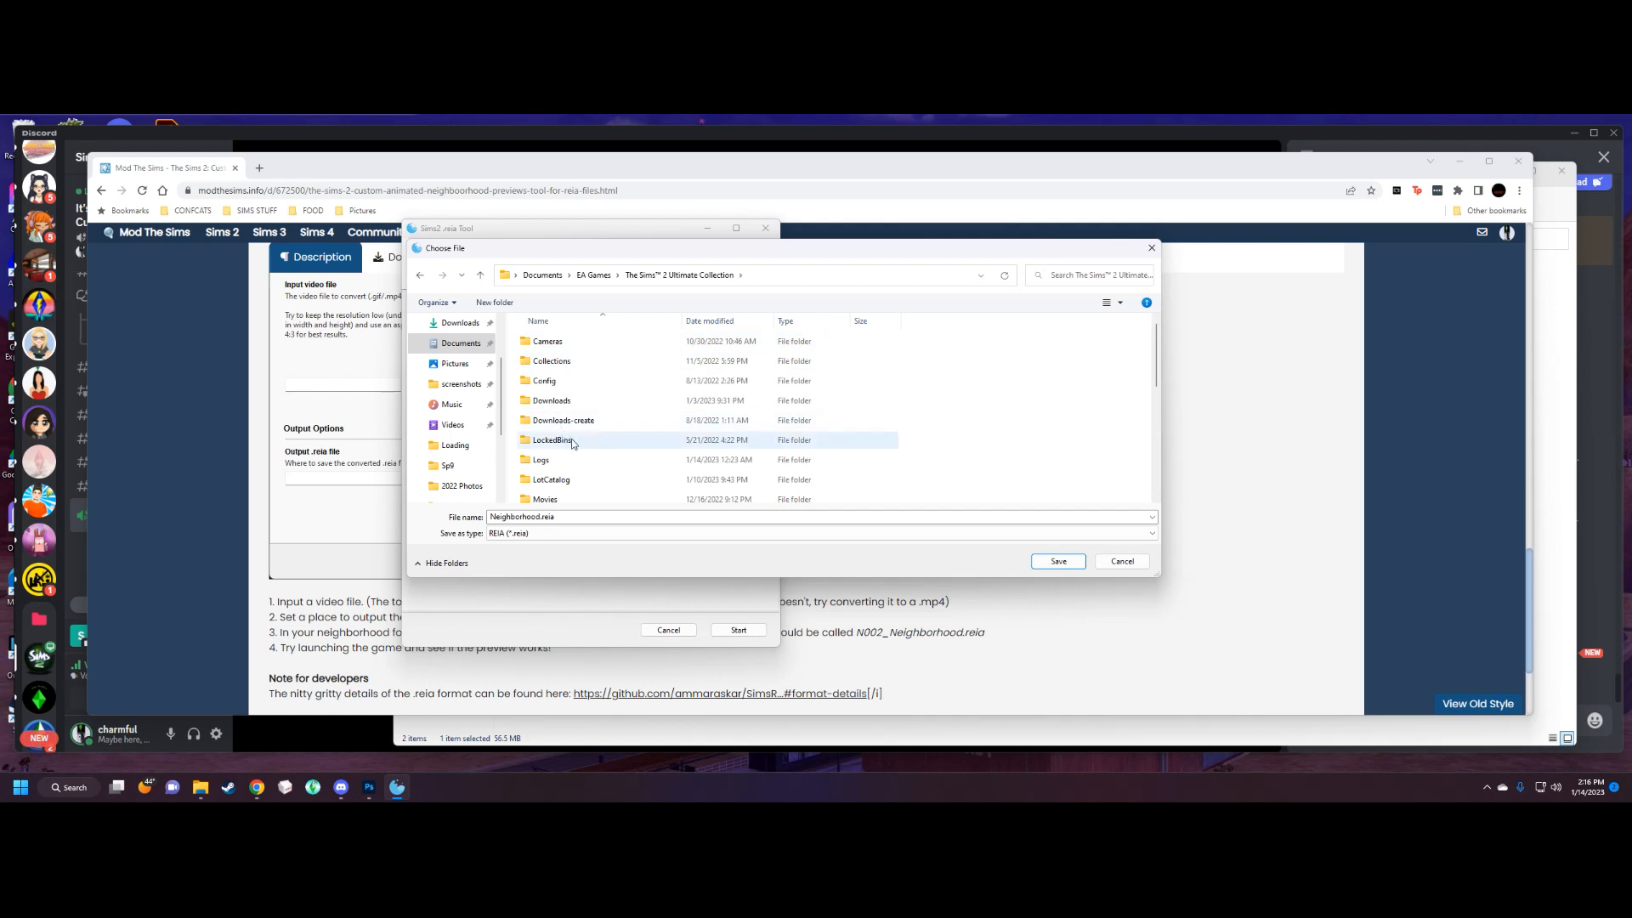
double_click(572, 434)
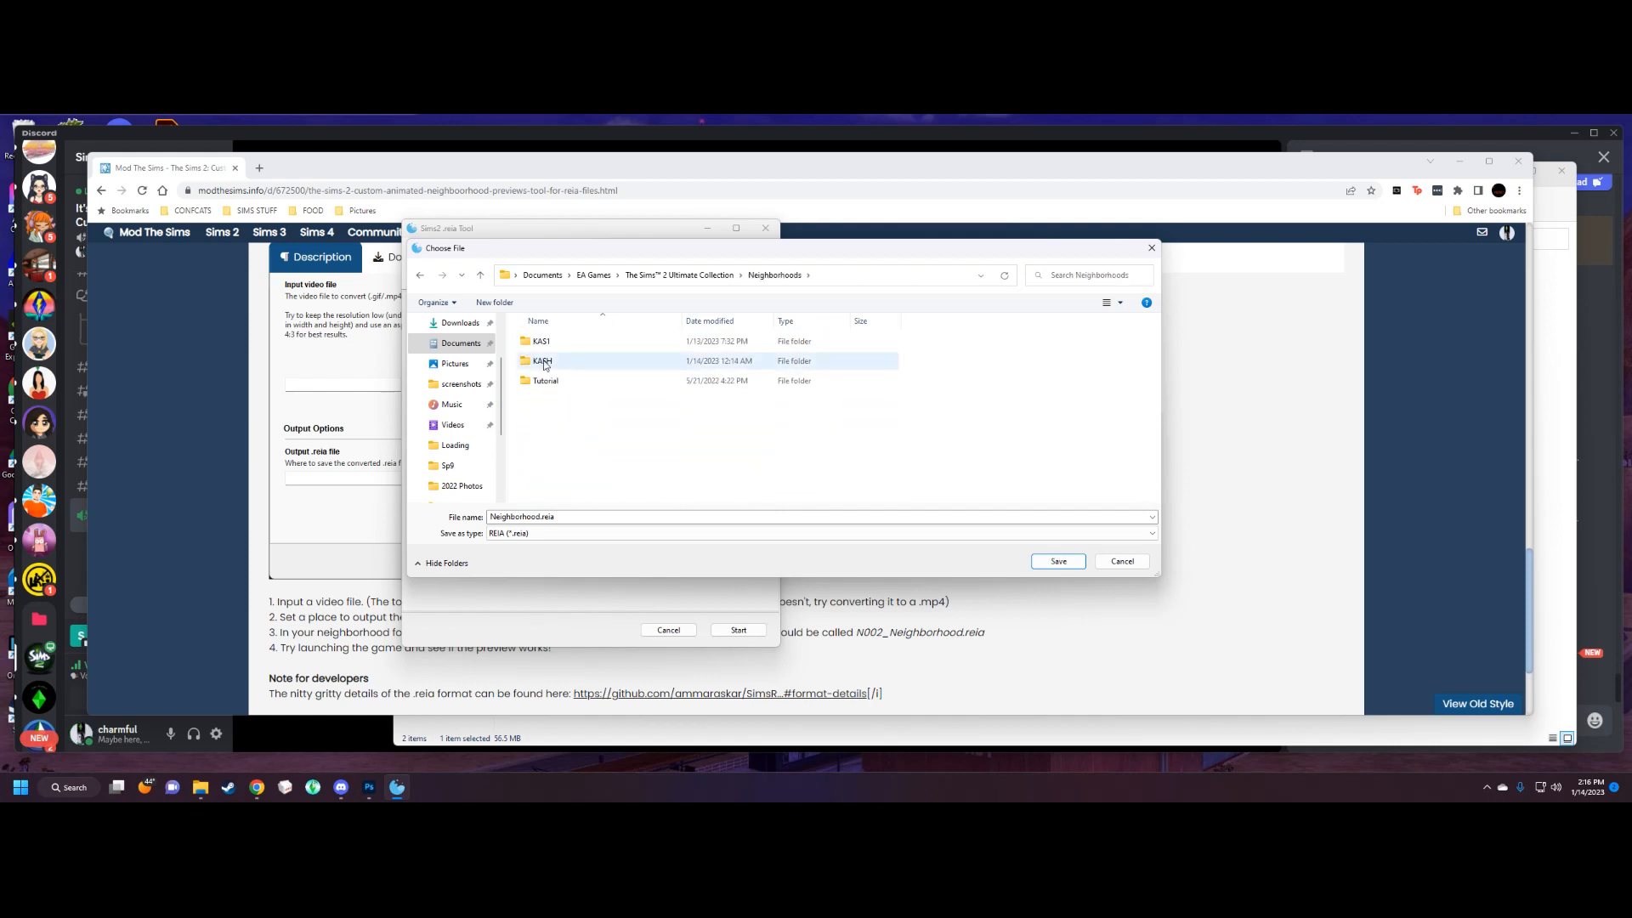
click(549, 363)
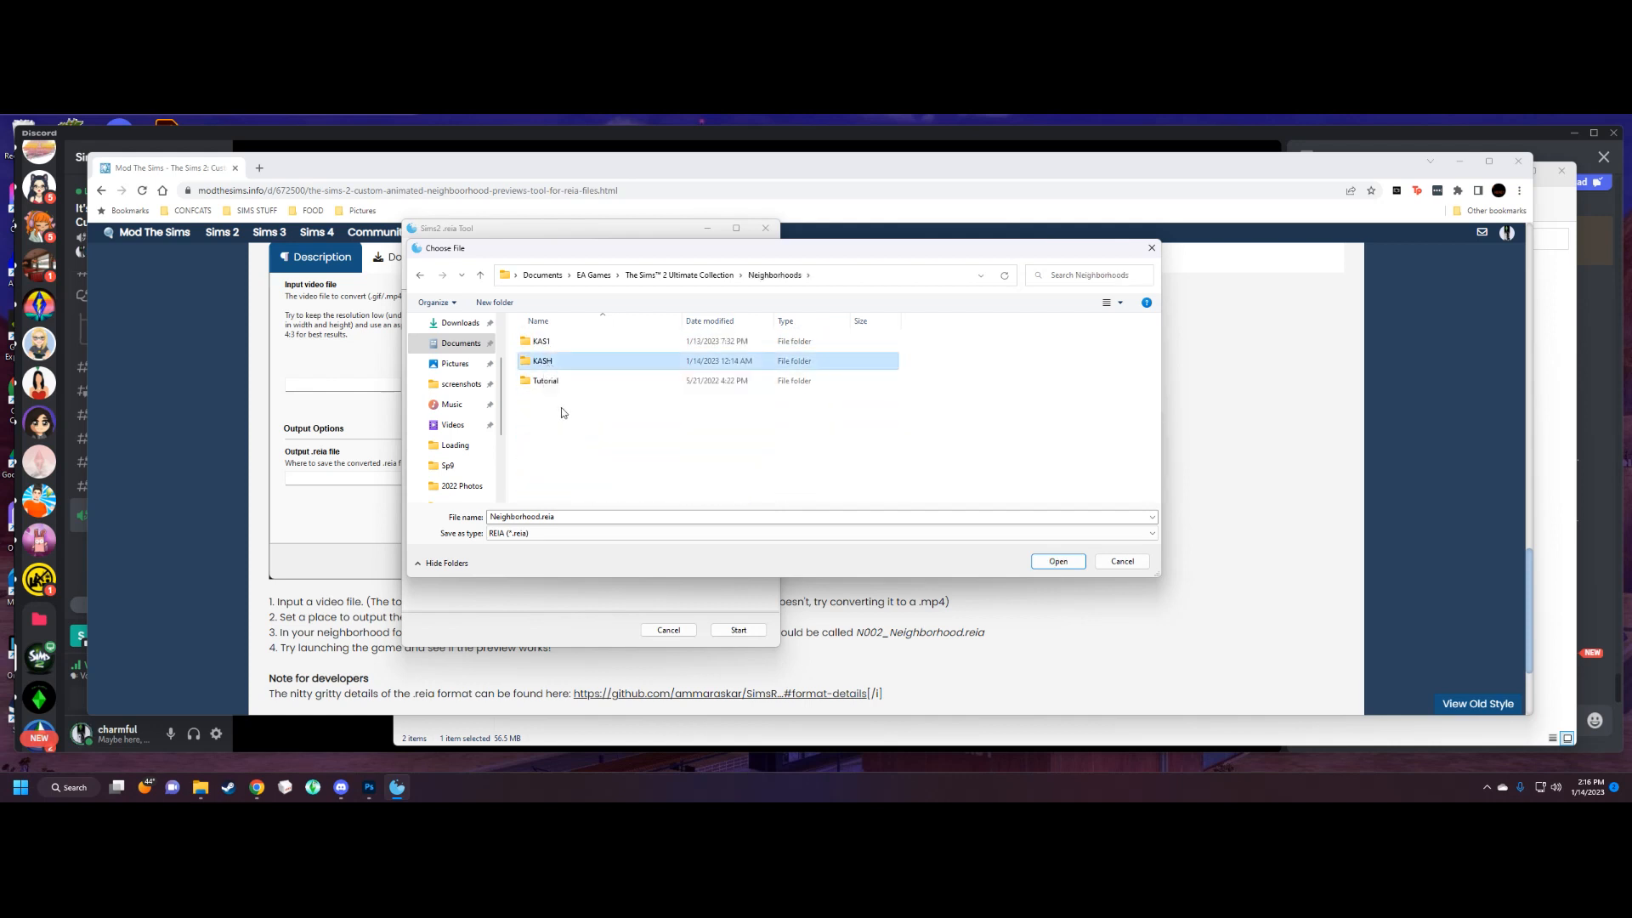
double_click(541, 364)
Name the output file KASH_Neighborhood.reia and save that choice as the conversion target.
click(510, 520)
text(KASH_)
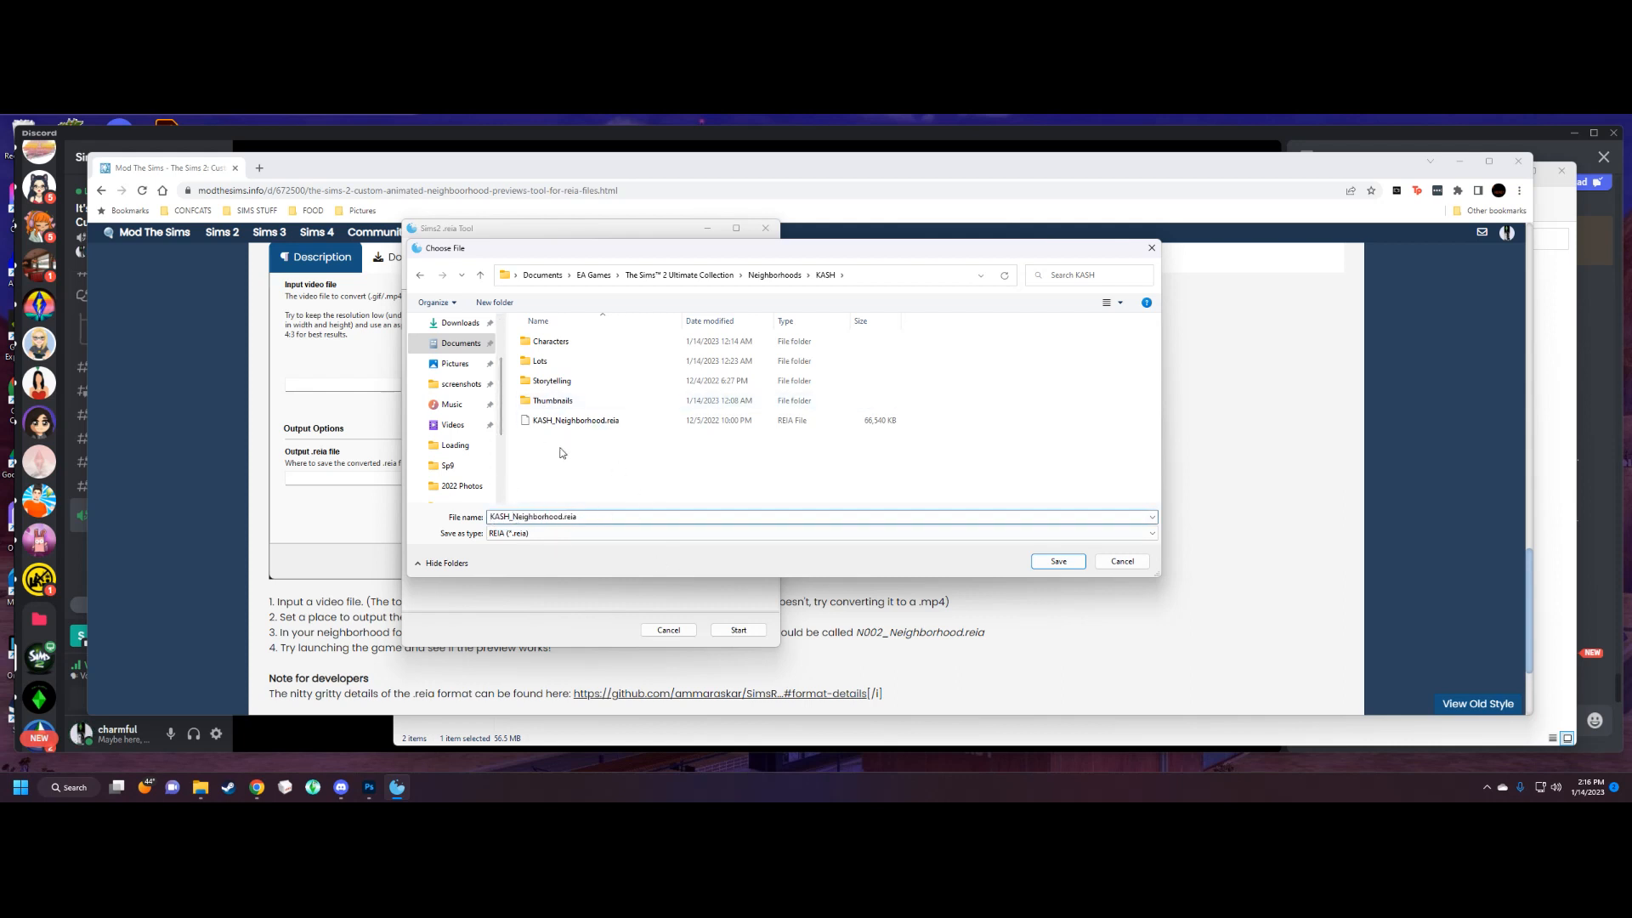
click(1058, 561)
click(853, 453)
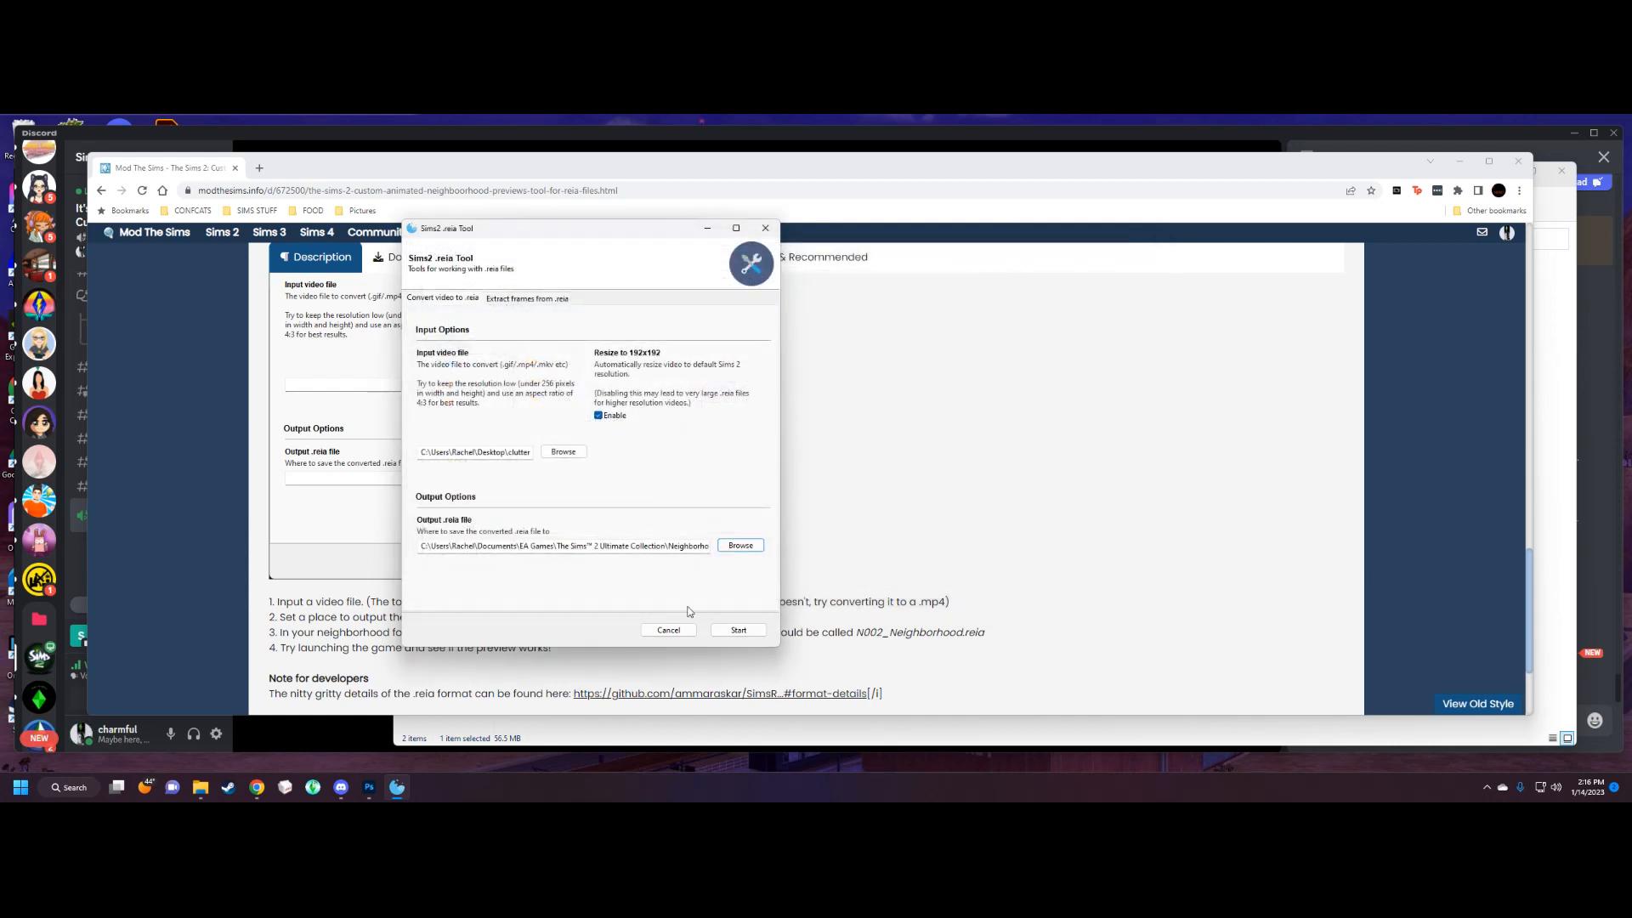
Run the video-to-.reia conversion to completion and close the tool.
click(733, 631)
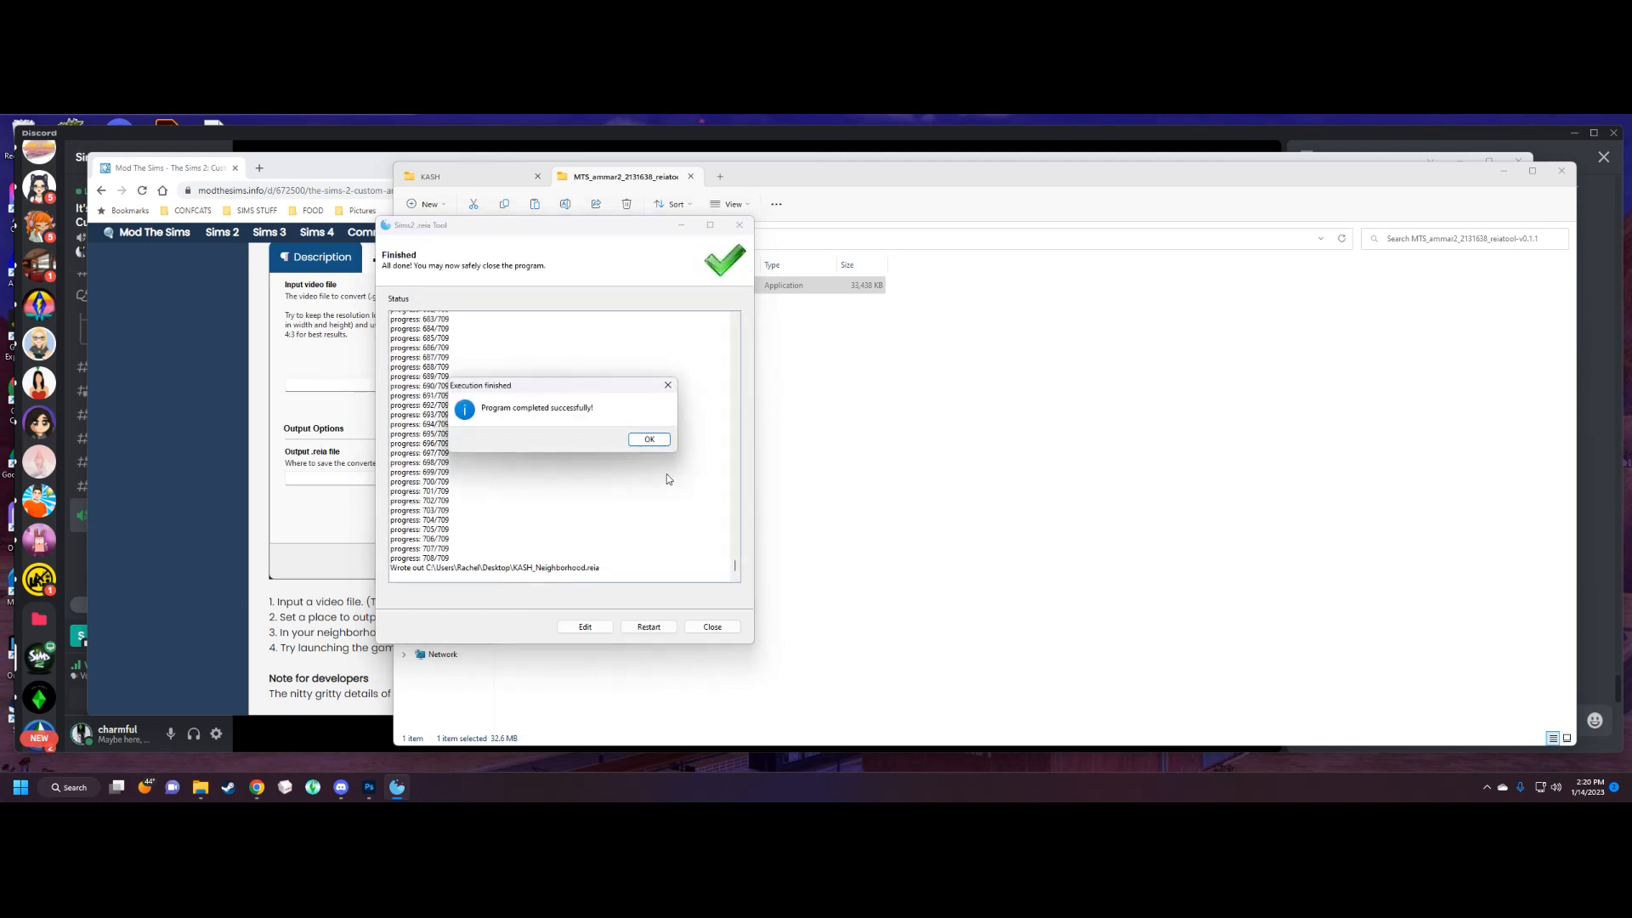
click(651, 440)
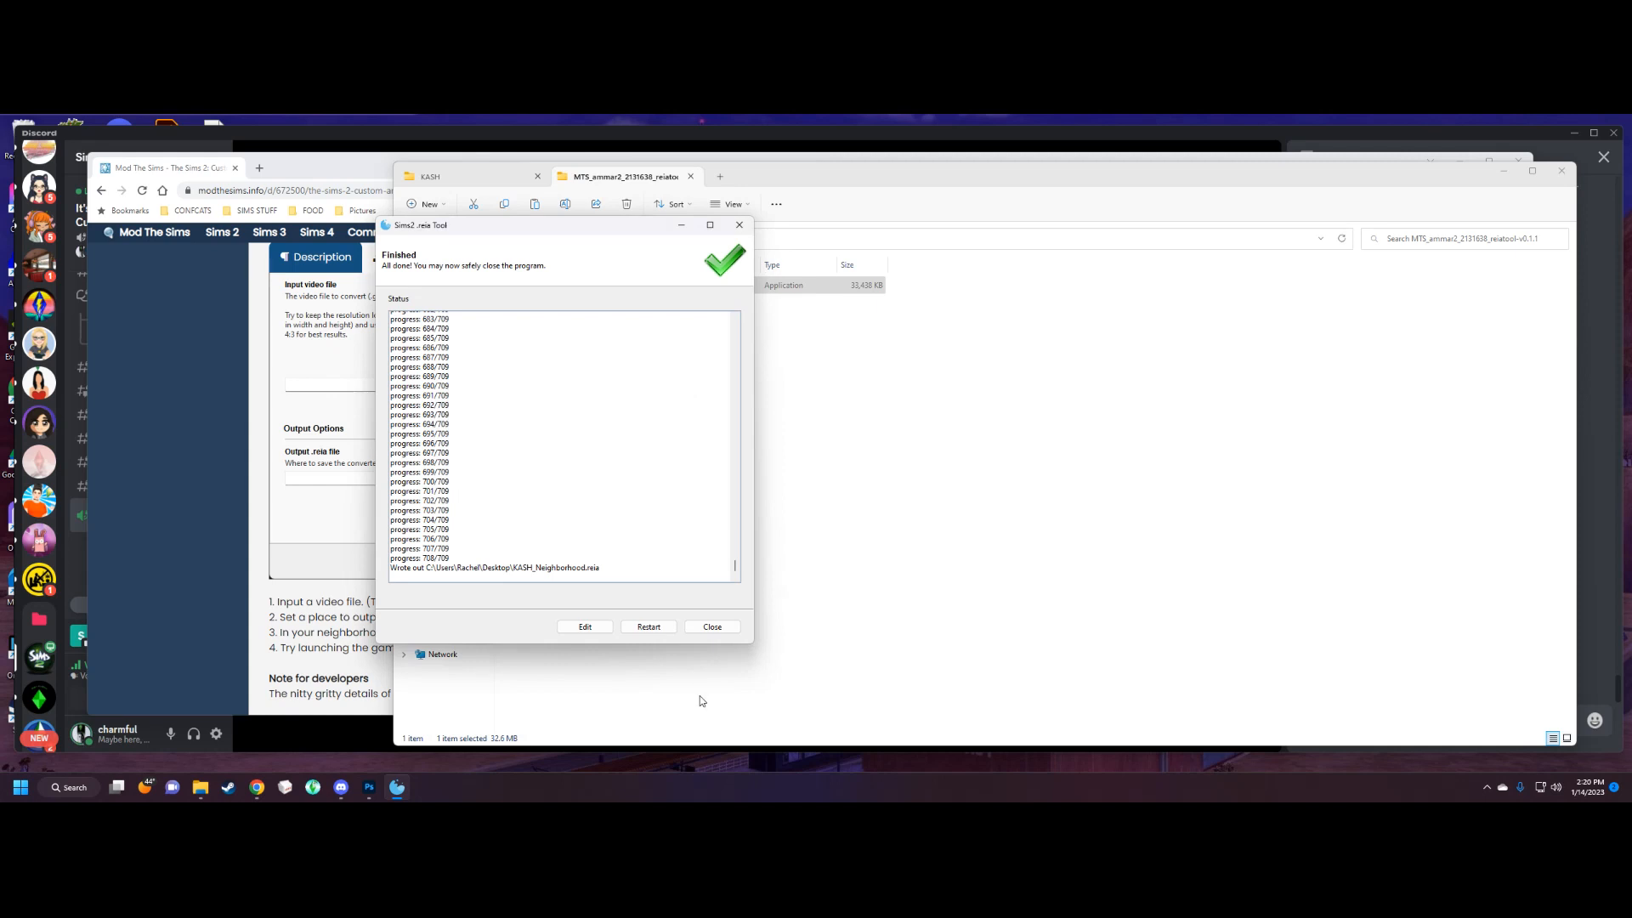
click(712, 627)
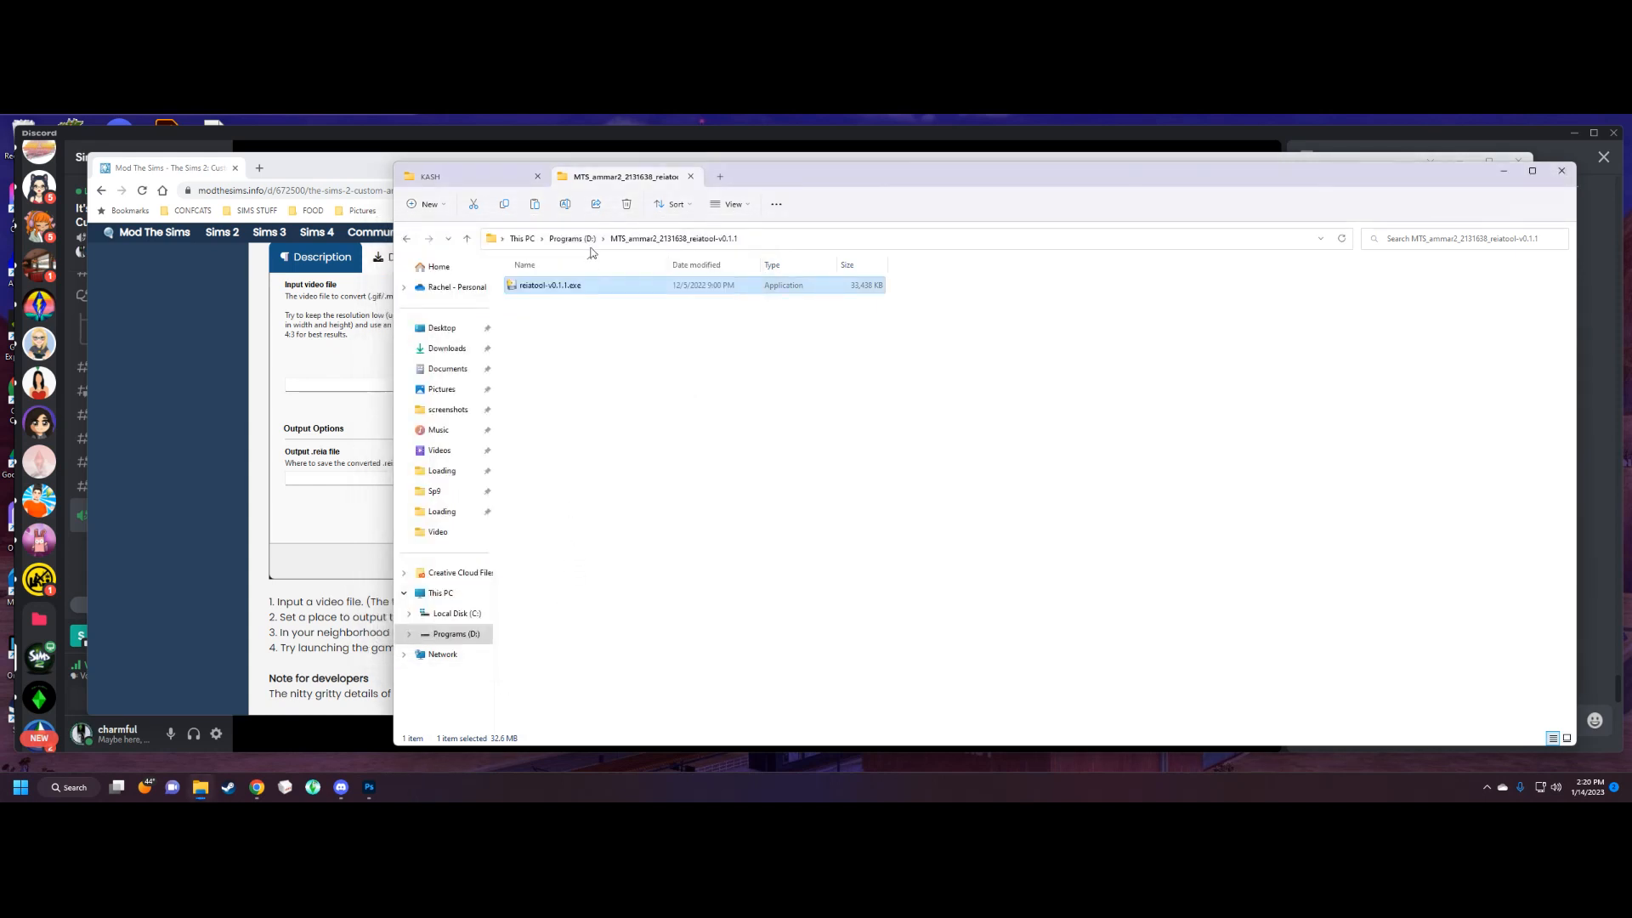
Find the converted KASH_Neighborhood.reia on the Desktop and move it into the KASH neighborhood folder.
click(415, 176)
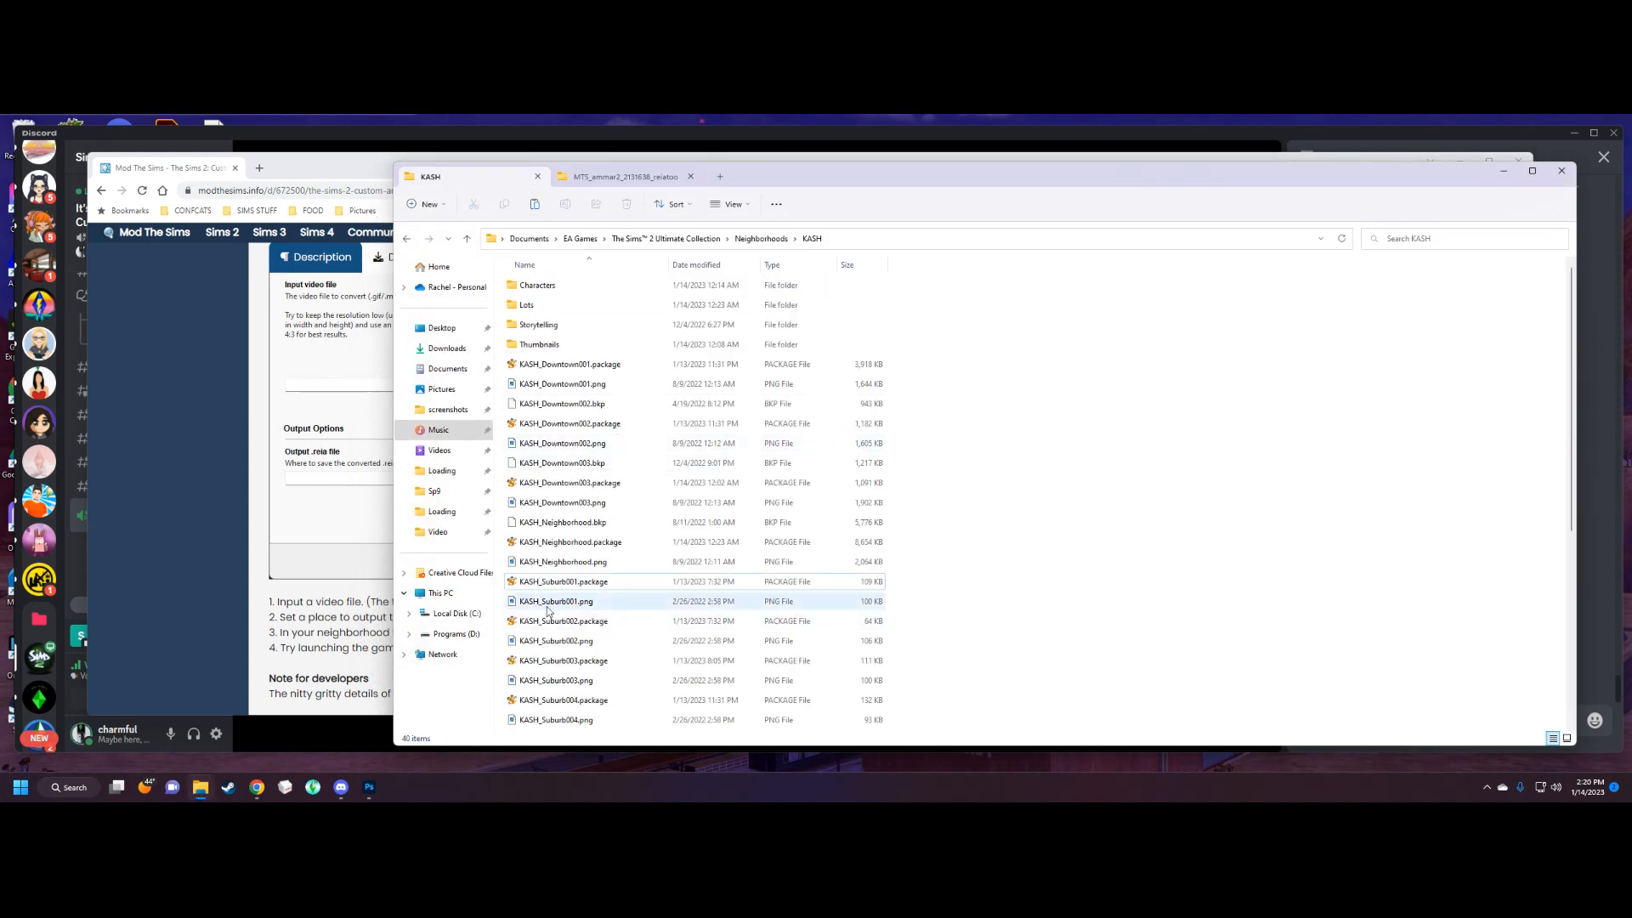
click(584, 179)
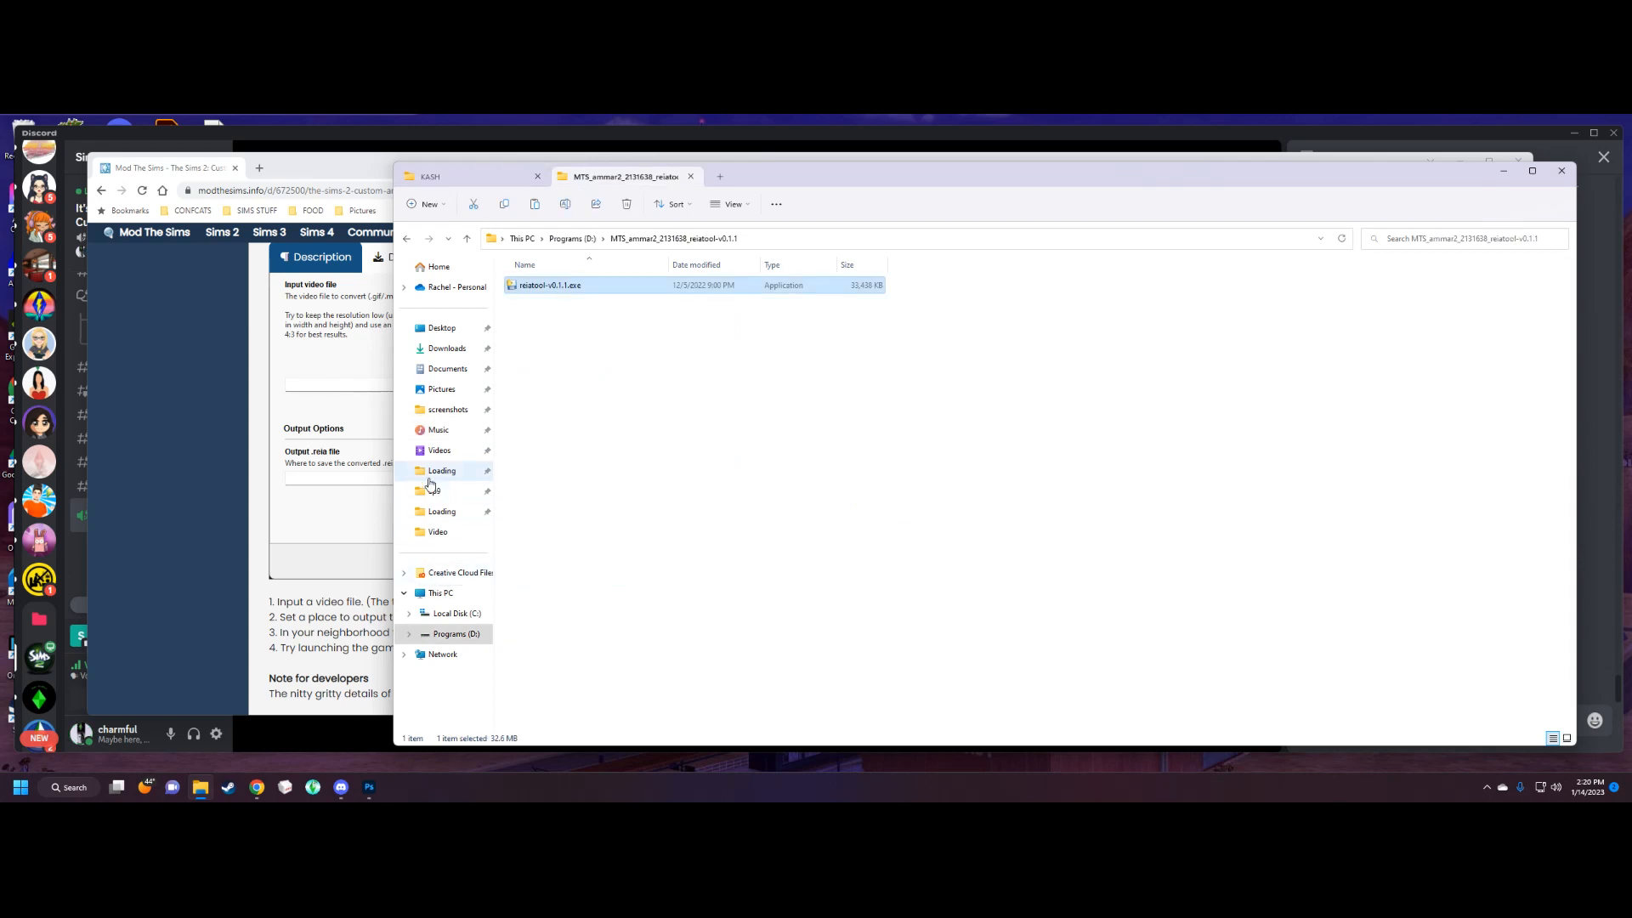
click(438, 532)
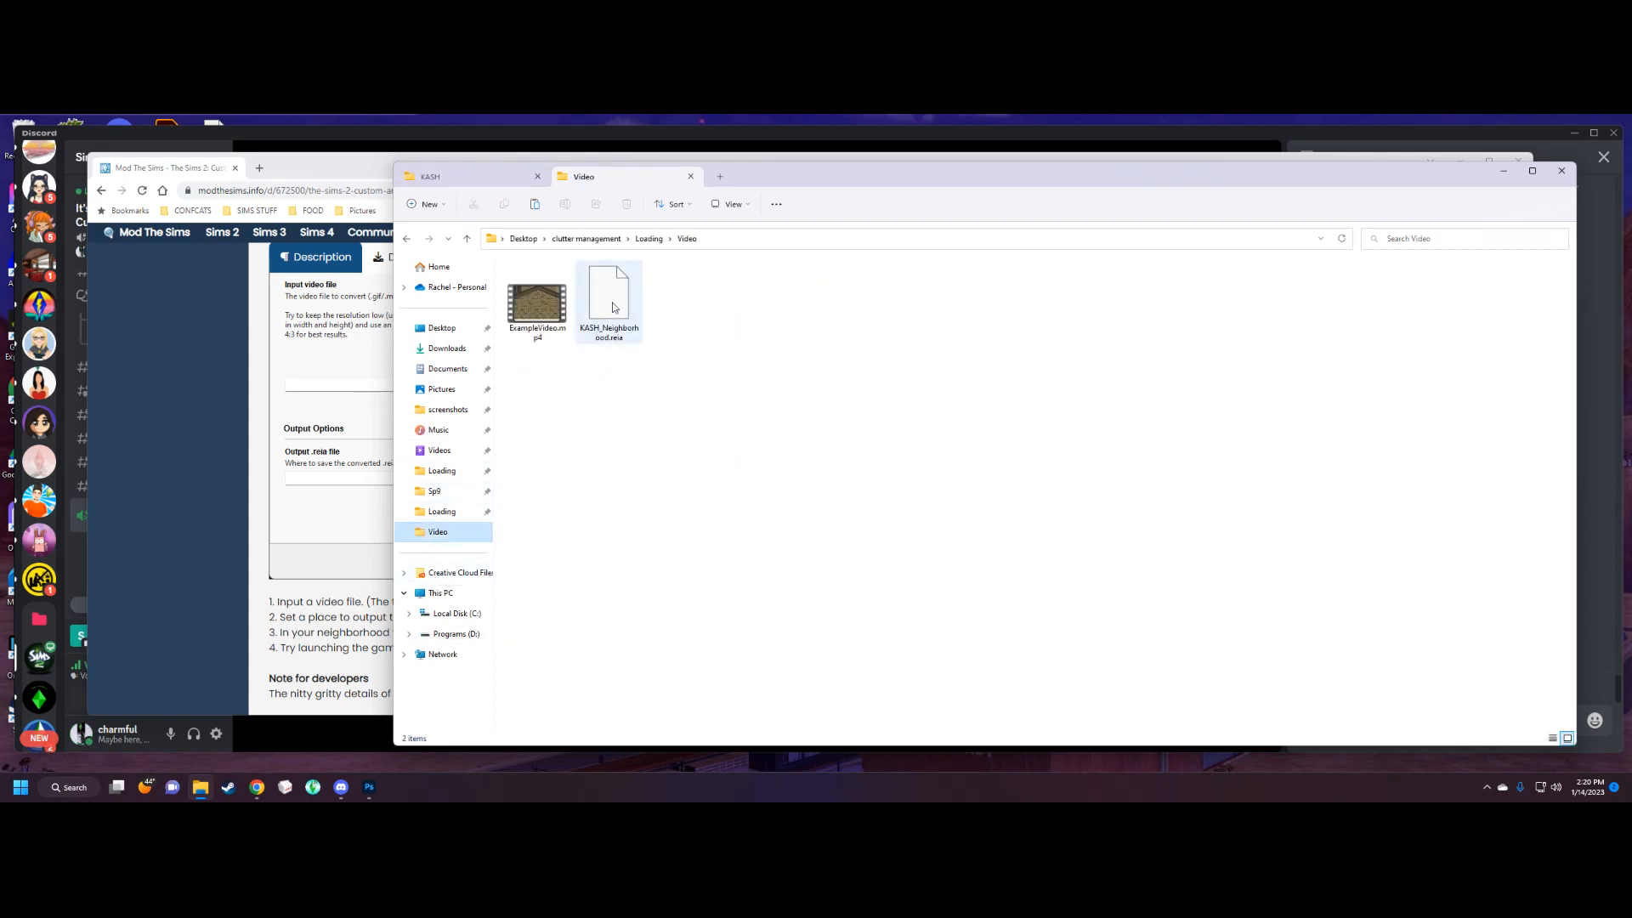
click(441, 328)
click(546, 407)
right_click(519, 393)
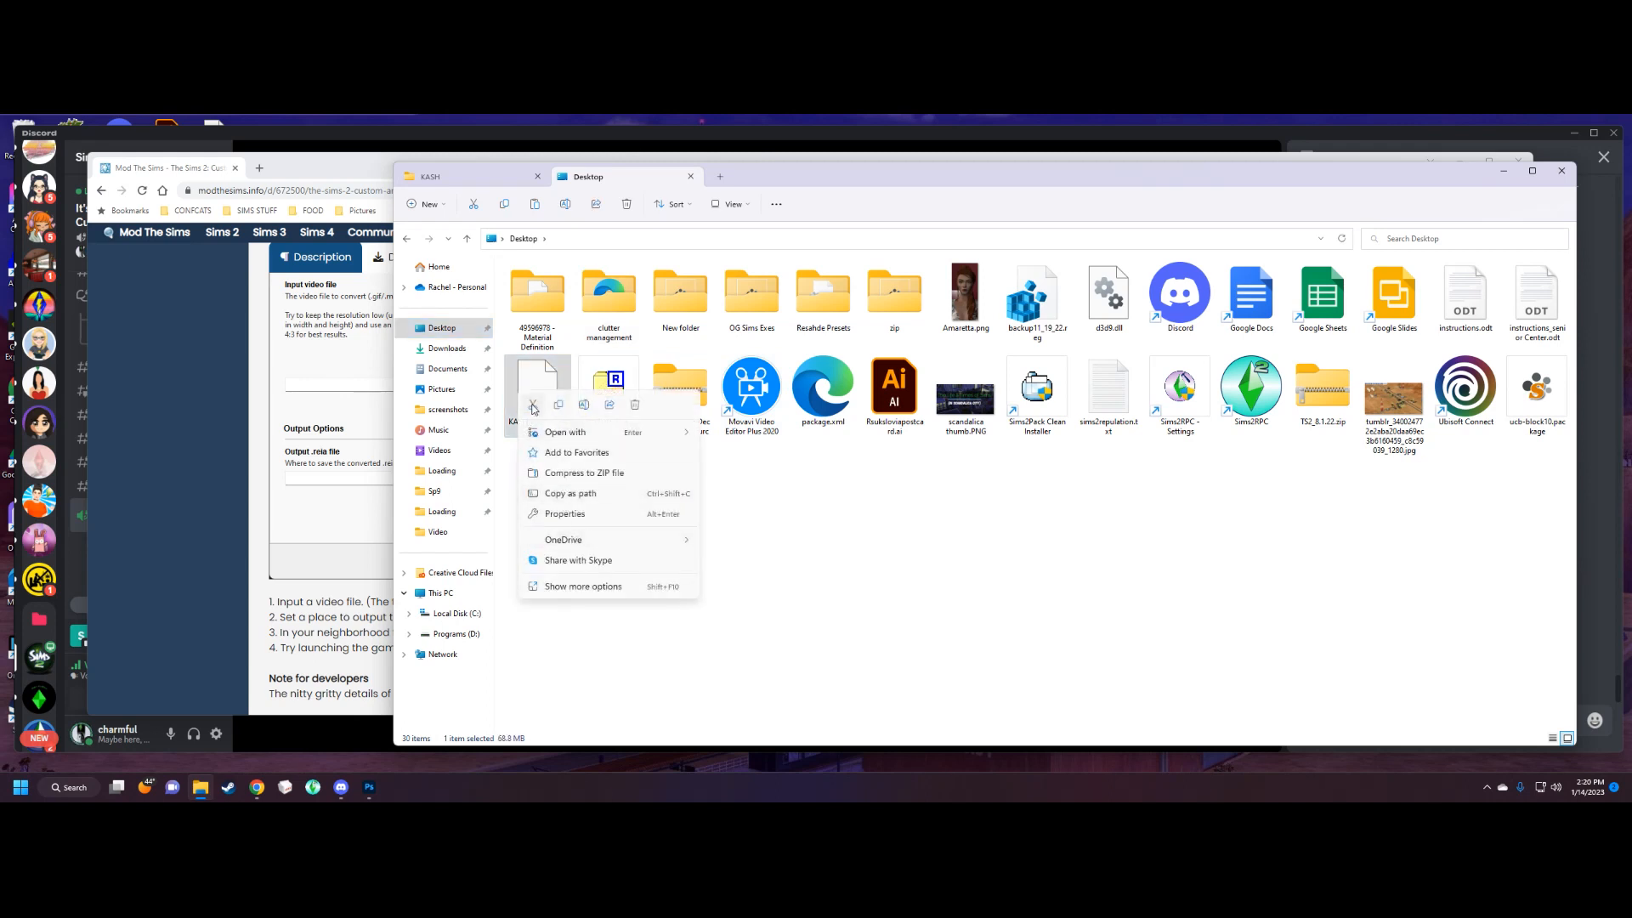
click(533, 405)
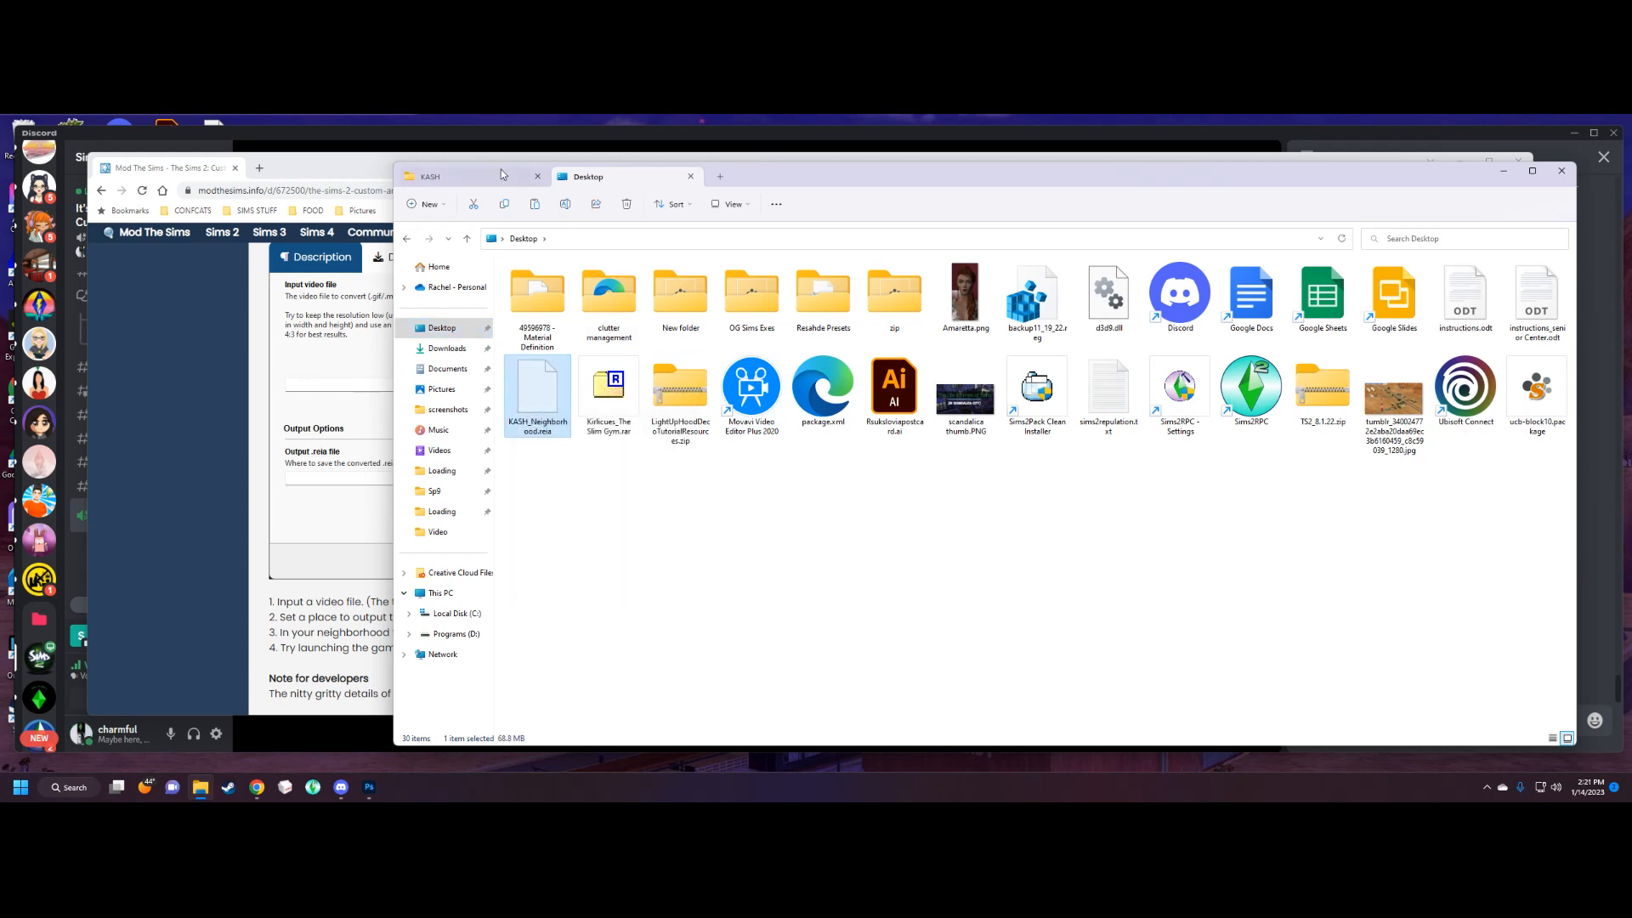
click(480, 177)
right_click(1100, 517)
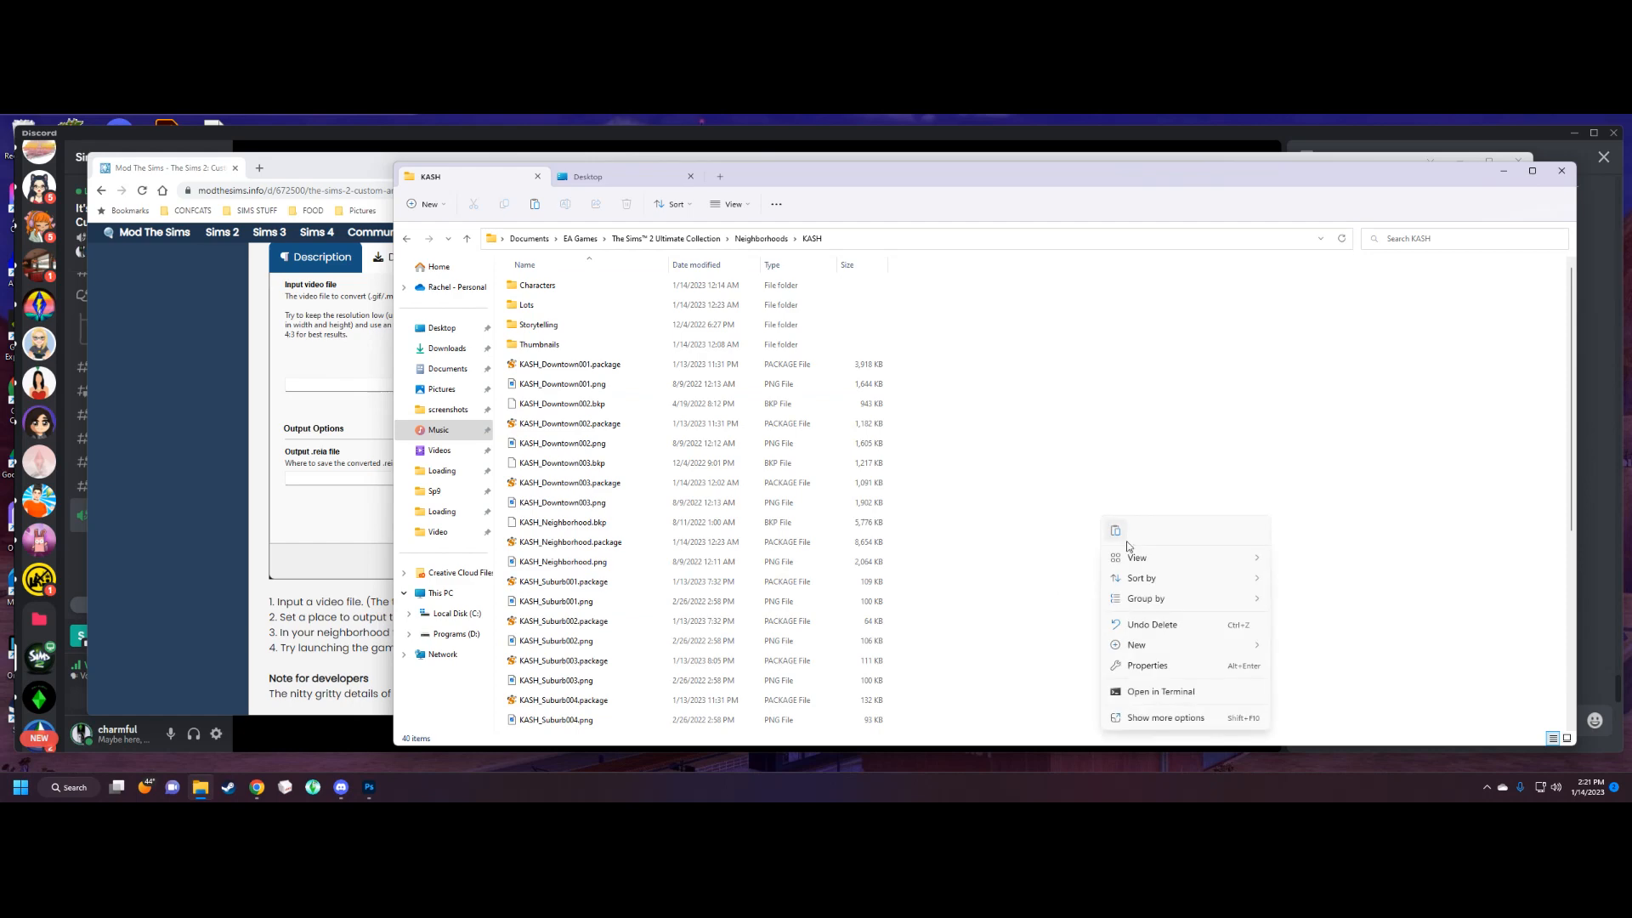
click(1117, 533)
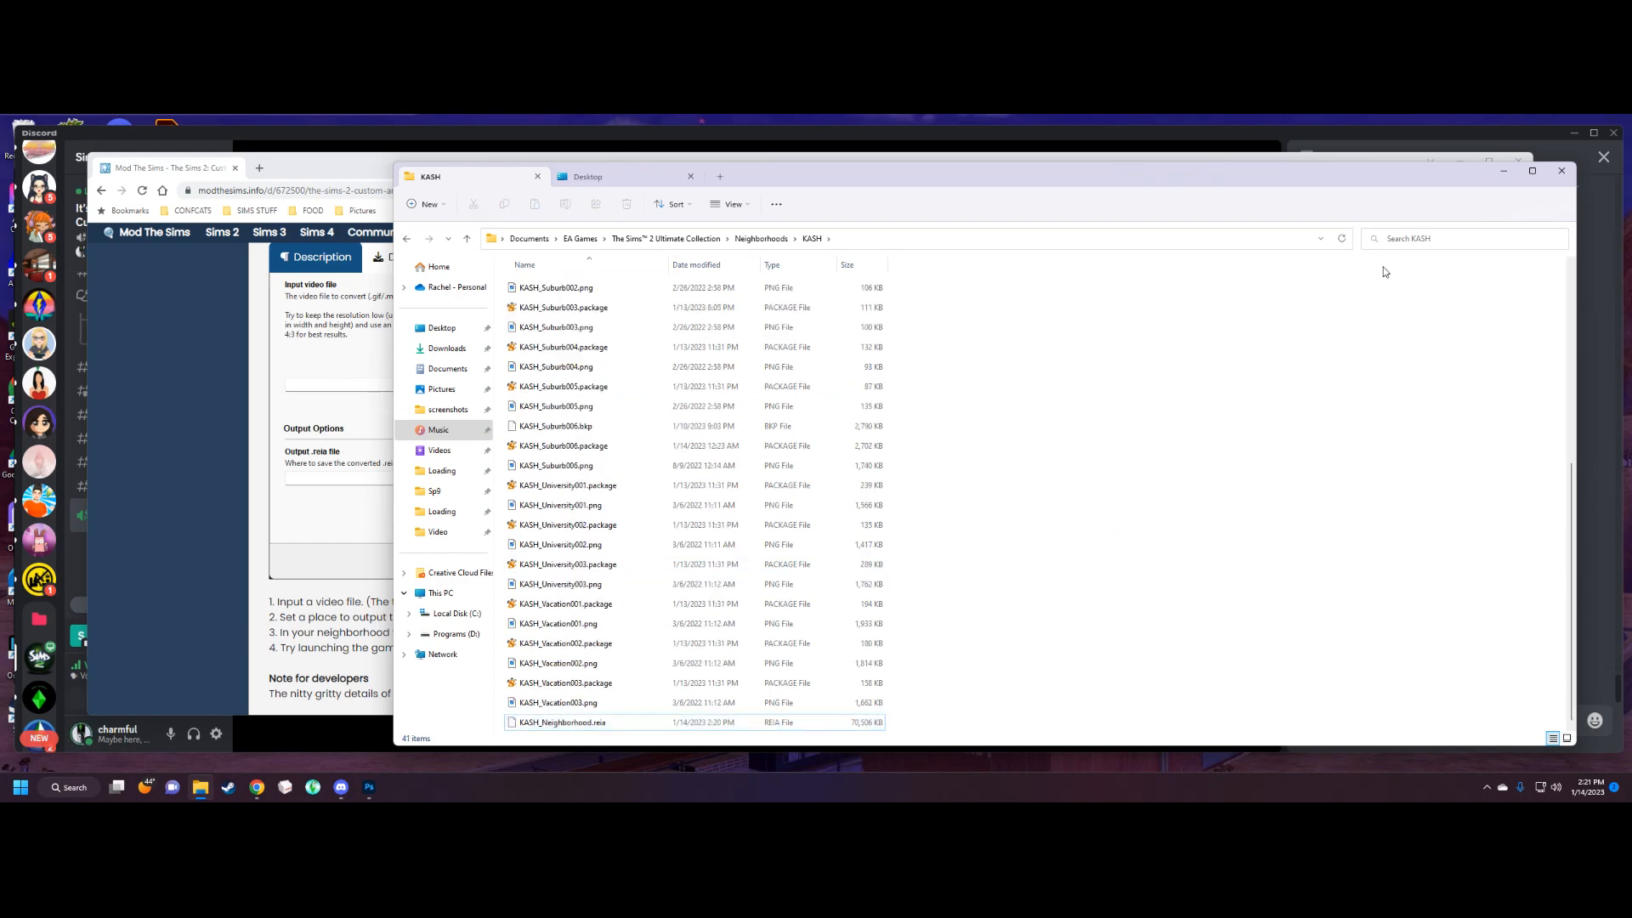
Close File Explorer and the browser, and quit Photoshop without saving changes to TS2LoadingScreen_template.psd.
click(1561, 171)
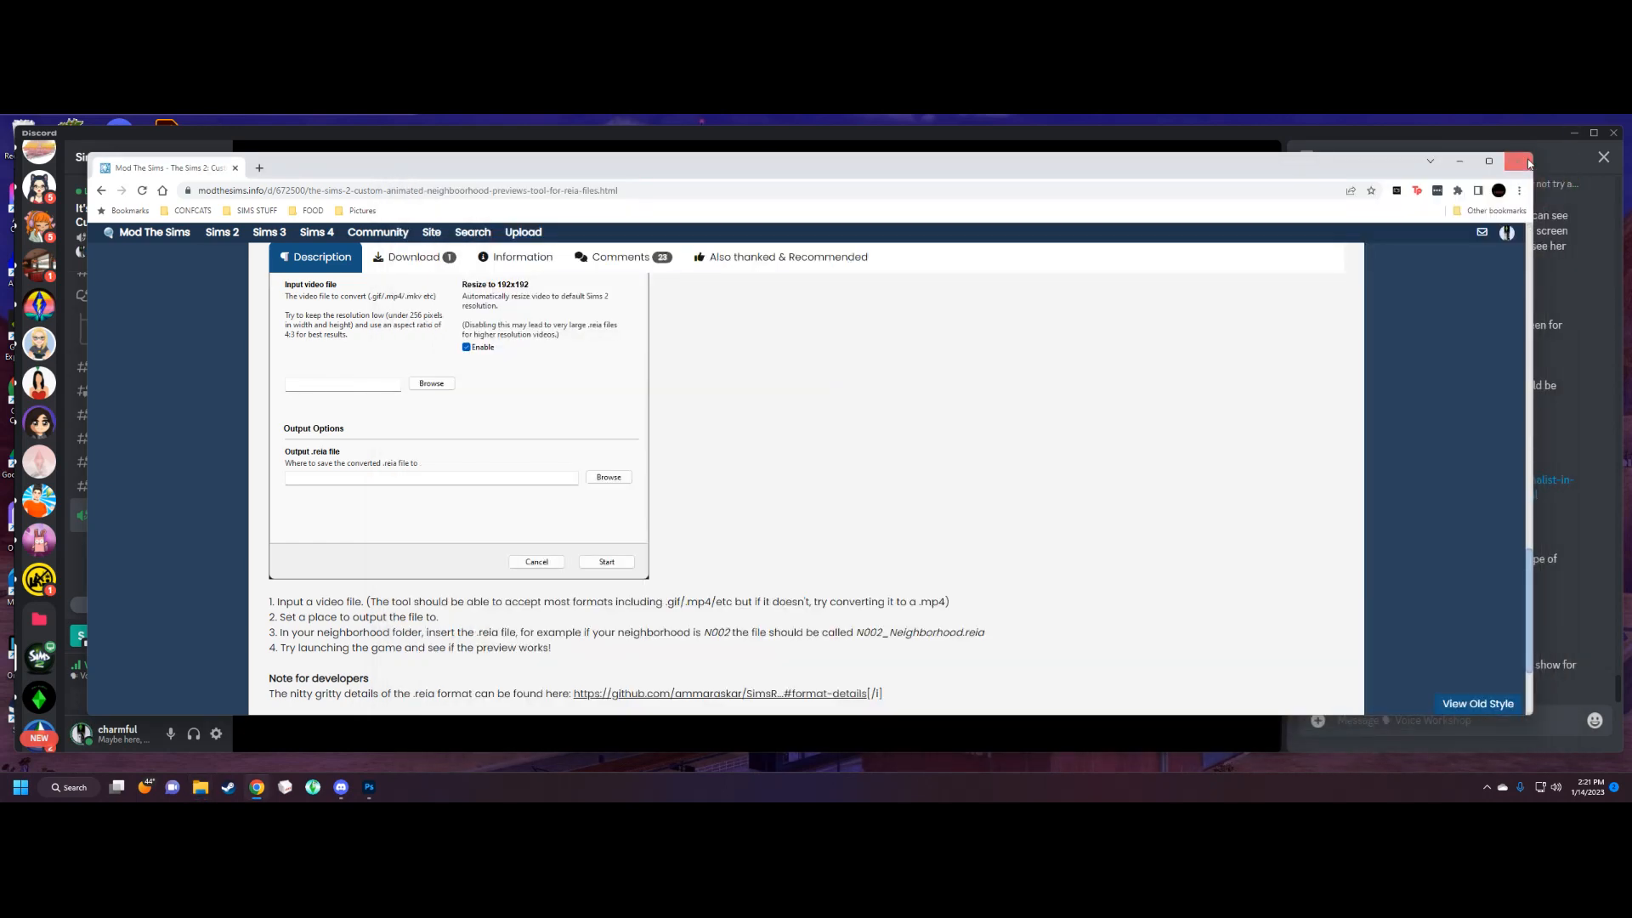
click(1520, 162)
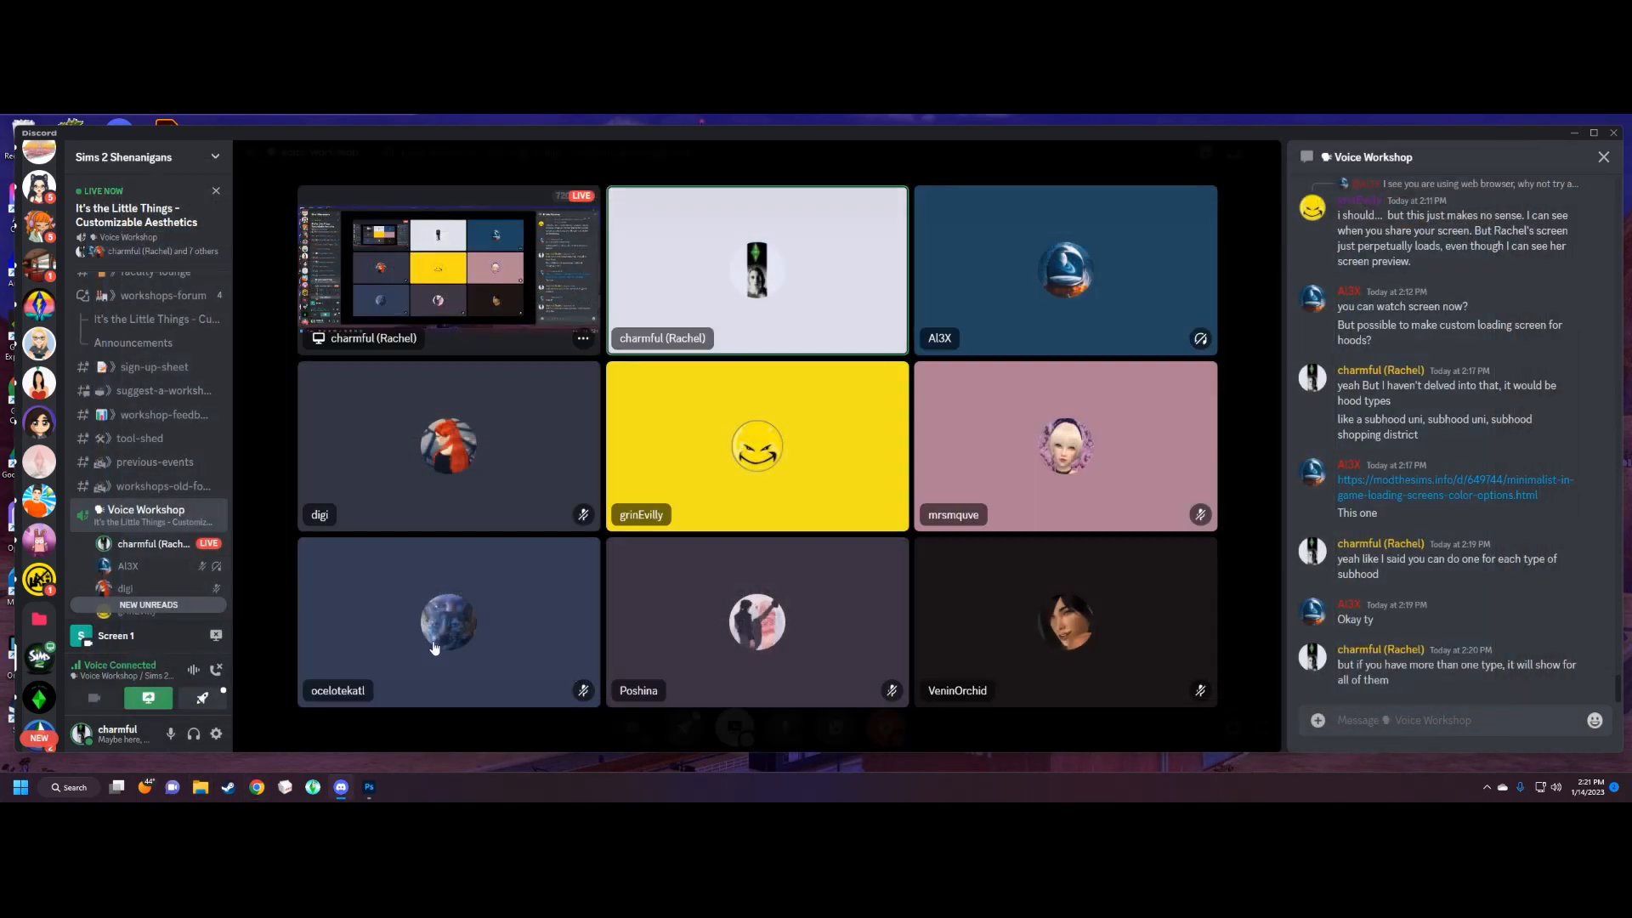
click(367, 789)
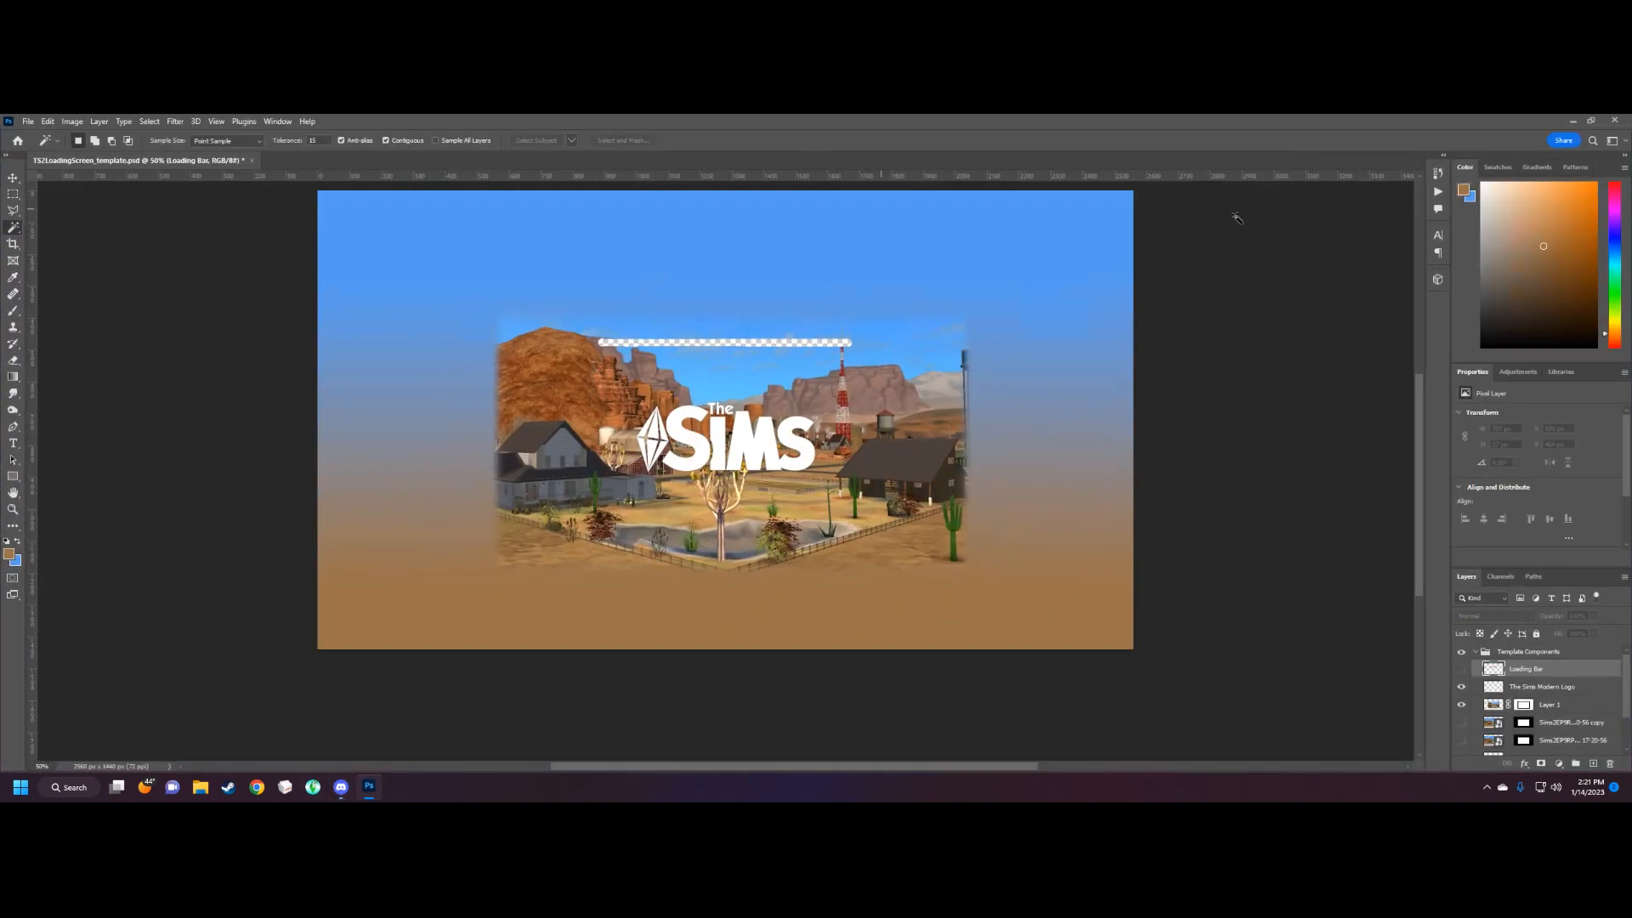
click(1617, 120)
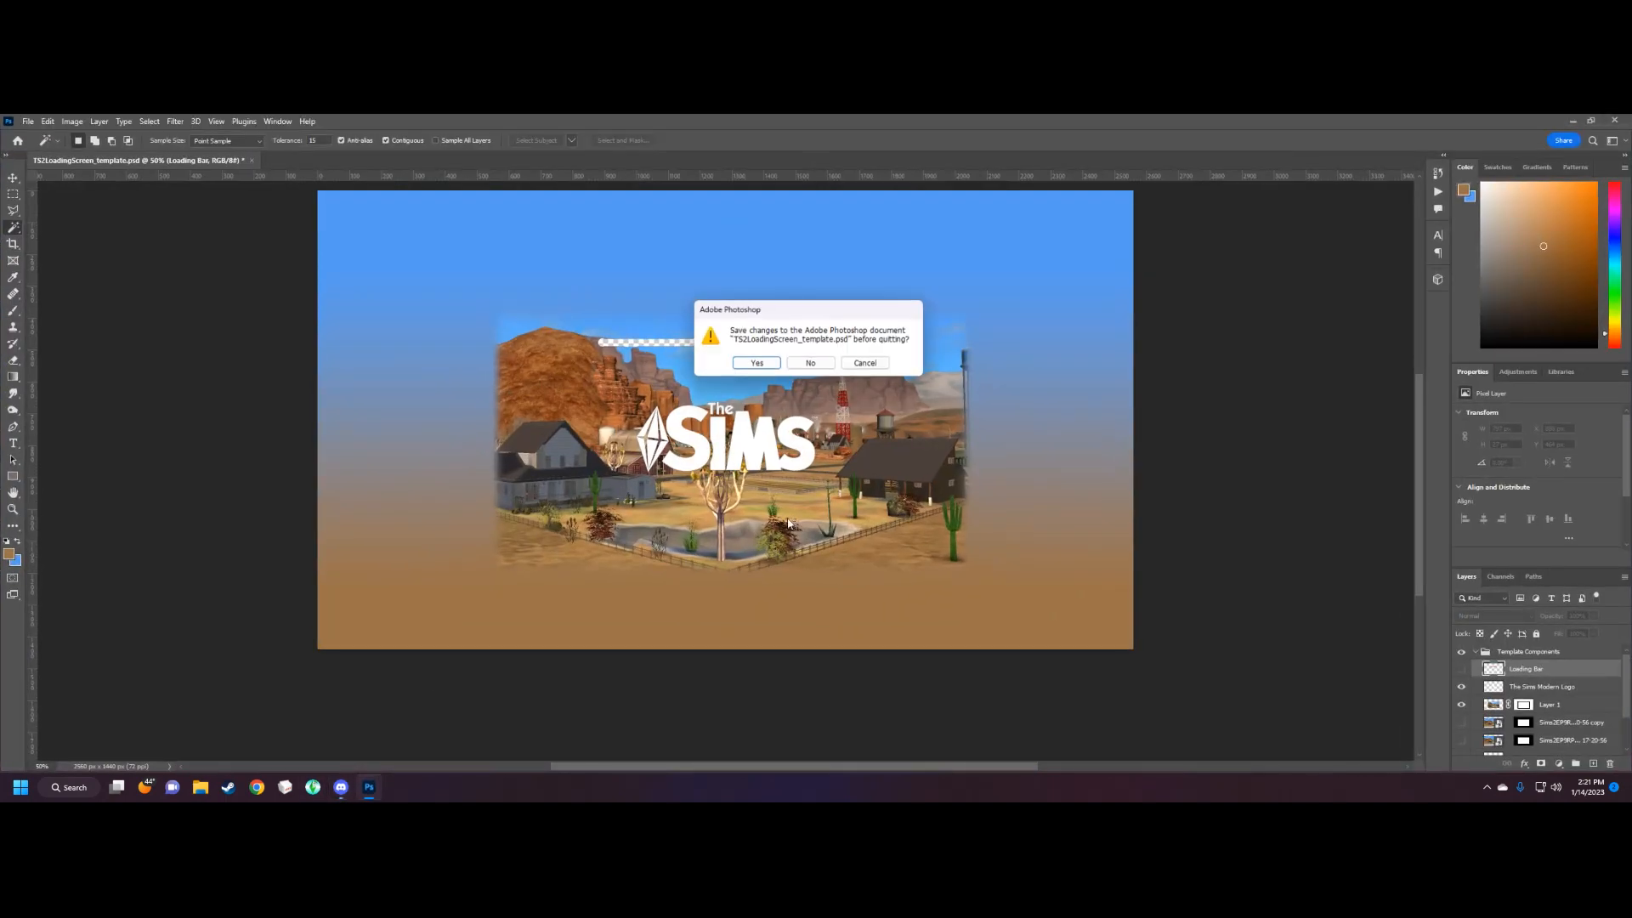
click(811, 367)
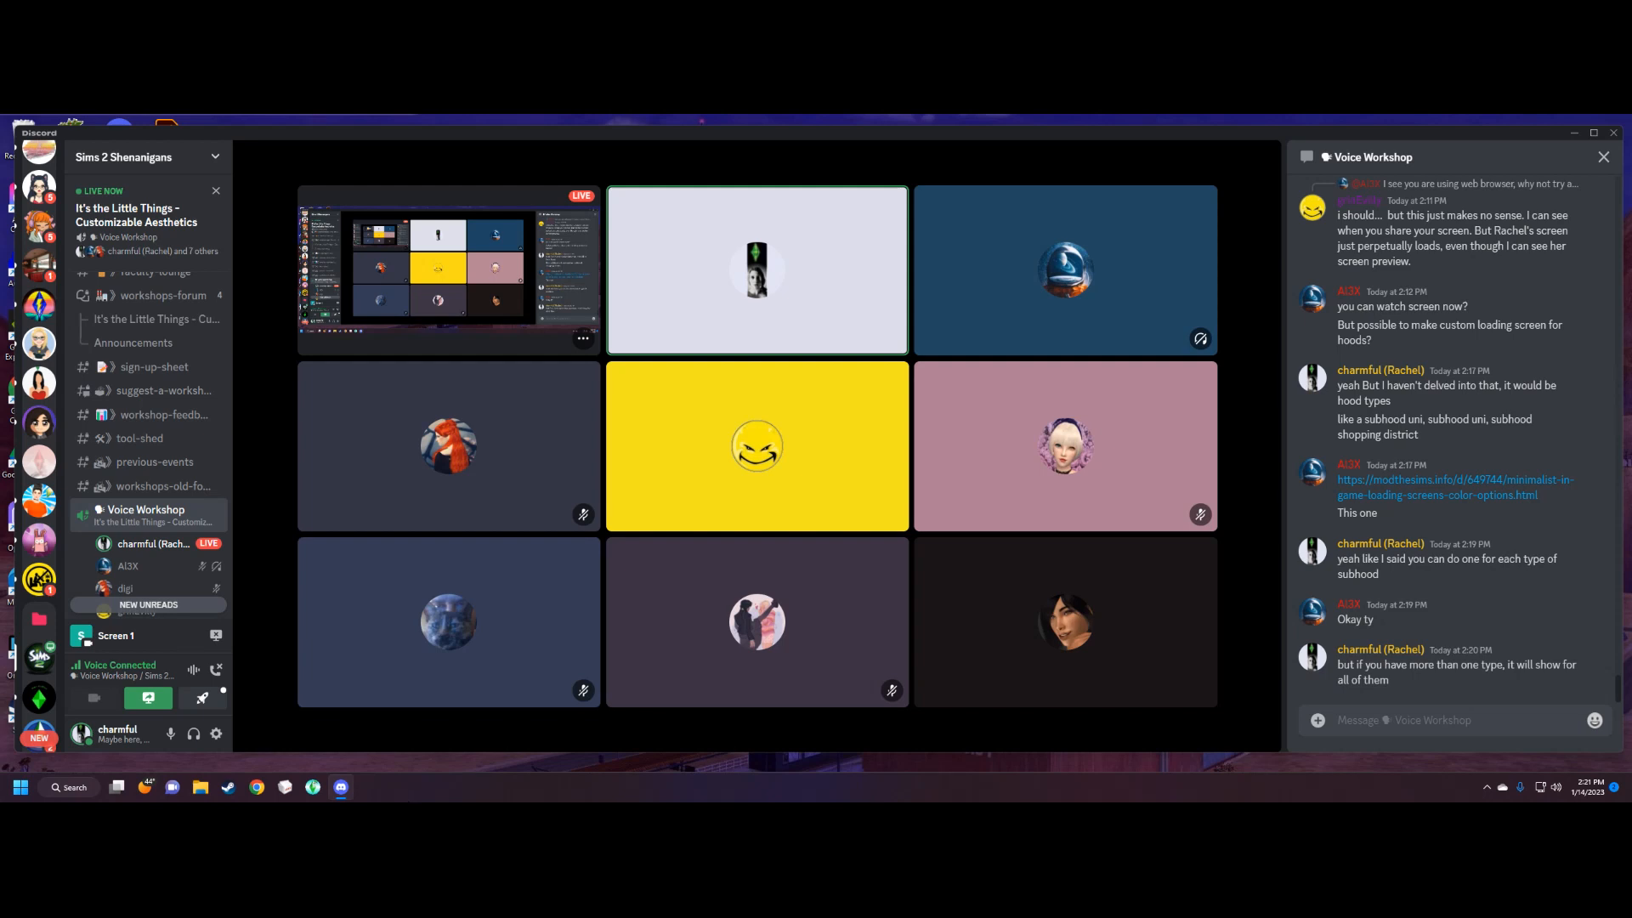
Launch The Sims 2 through Sims2RPC to test the custom loading screen and neighborhood preview.
click(313, 787)
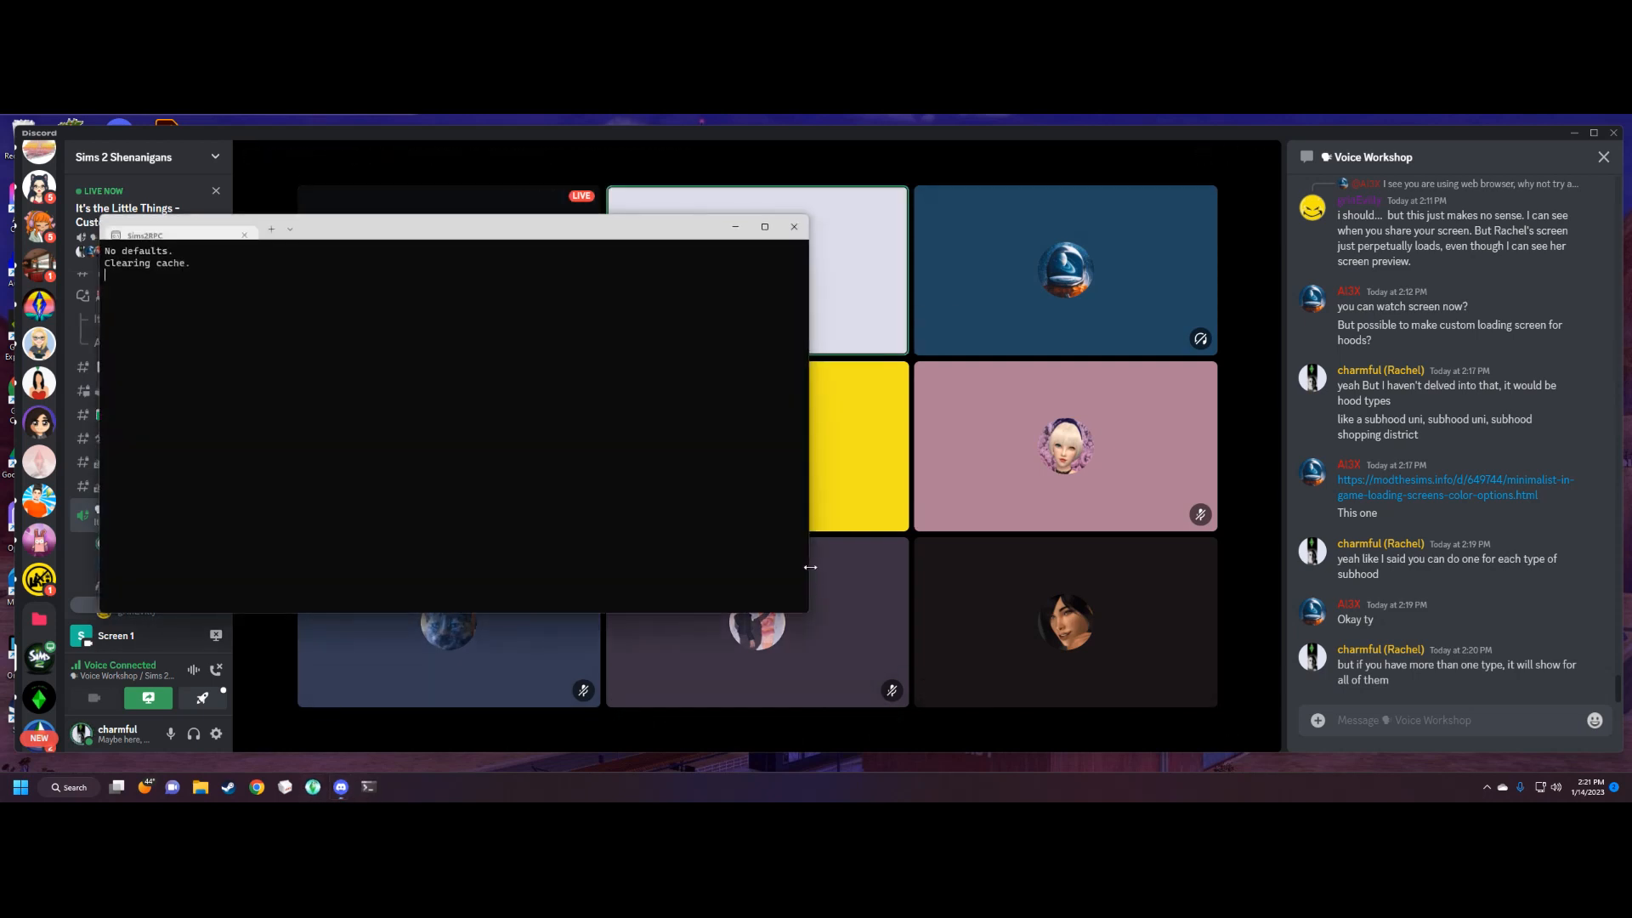